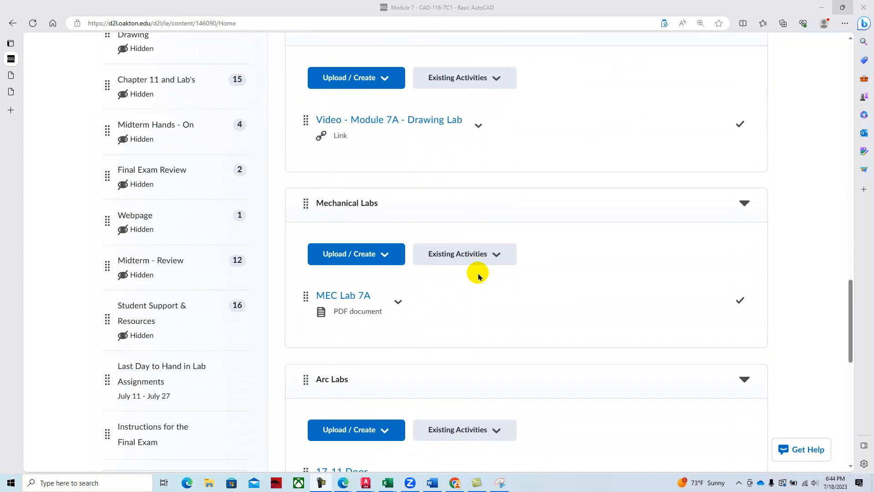
Download the 17-11 Door PDF from the Arc Labs section, open it and enlarge the page.
scroll(477, 275, "down", 5)
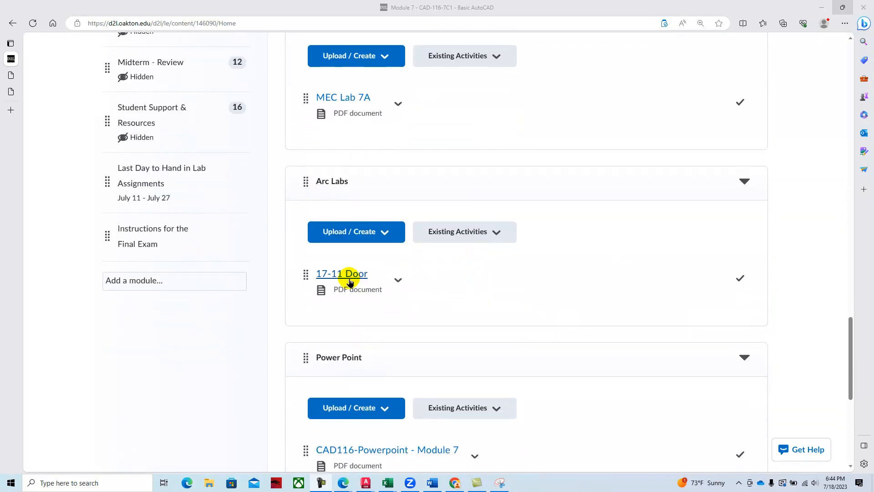
left_click(397, 280)
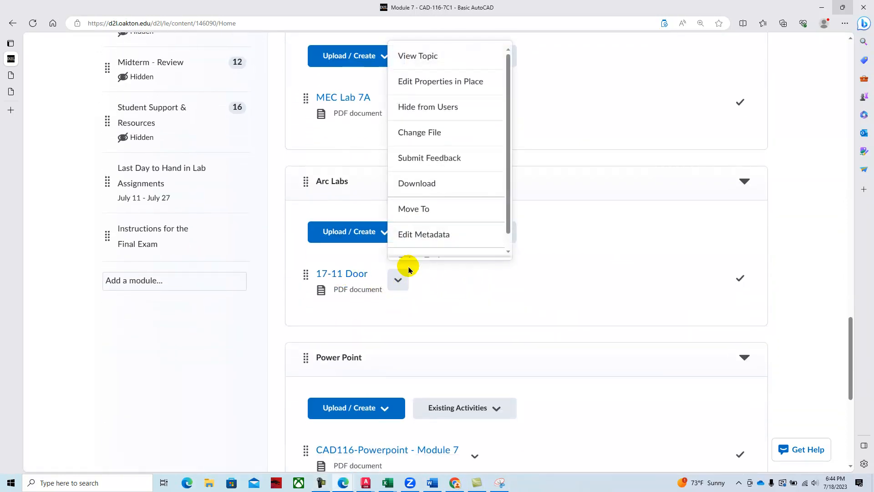
left_click(420, 183)
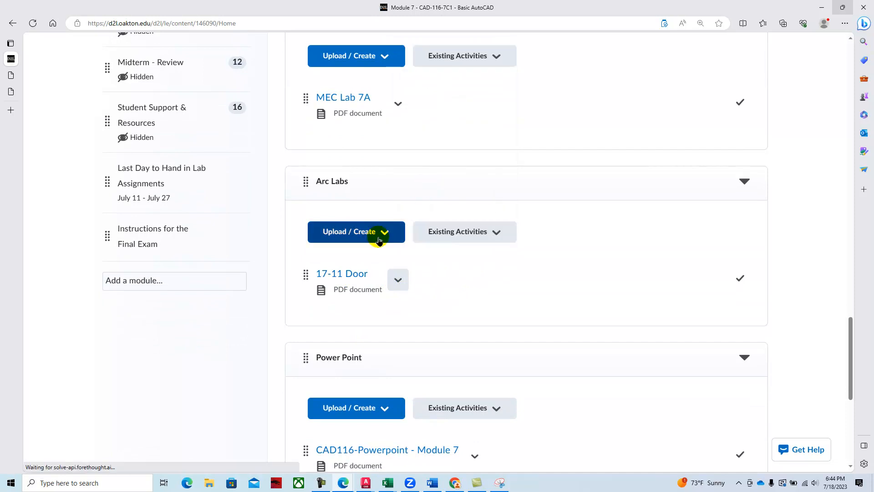
left_click(655, 59)
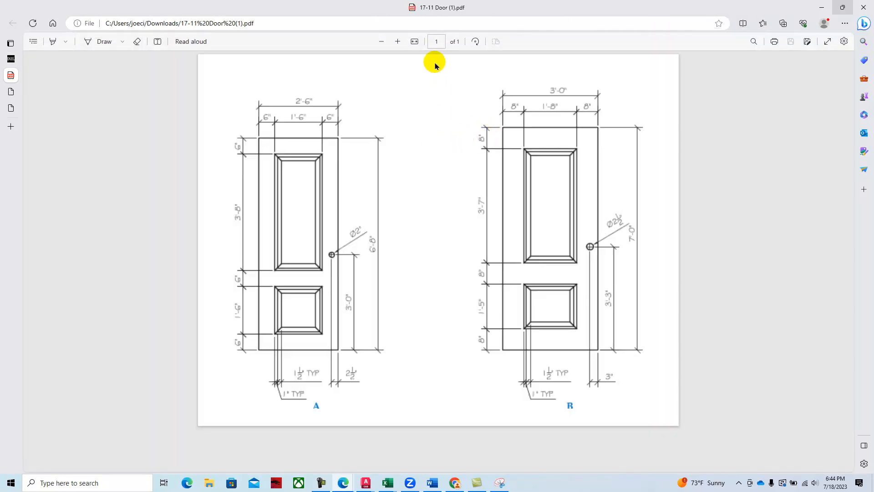
left_click(397, 41)
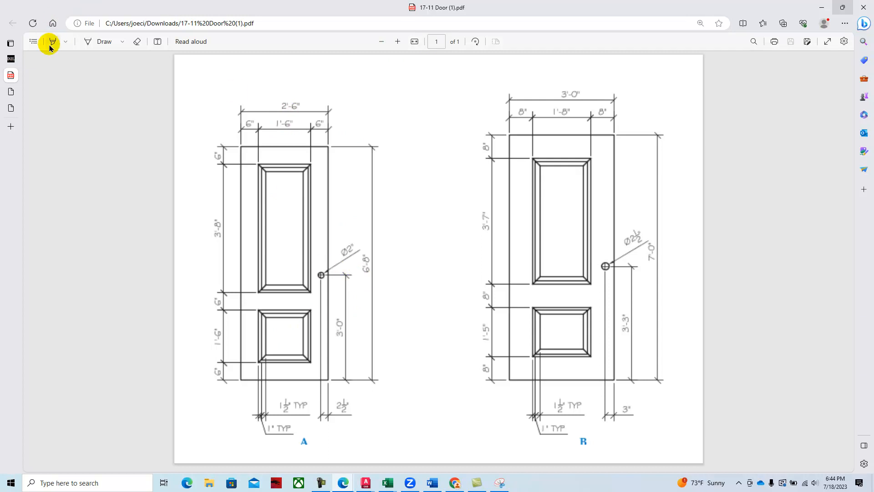
Download the B-Size ARC Titleblock template from the All Title Blocks For AutoCAD-116 module and open it in AutoCAD.
left_click(8, 59)
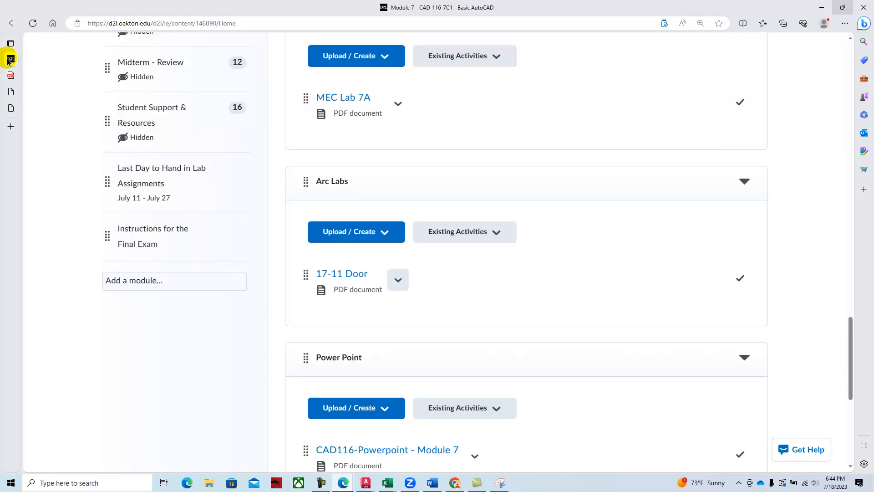
scroll(157, 265, "up", 10)
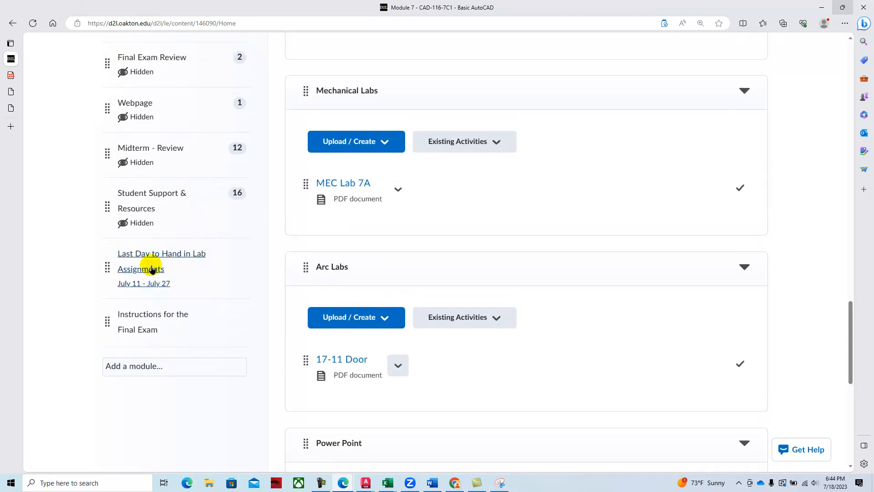
scroll(146, 269, "up", 3)
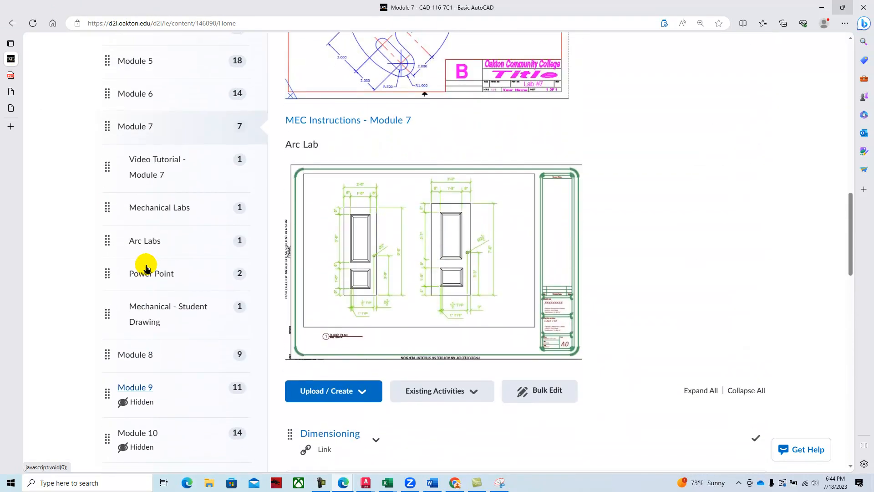
scroll(146, 268, "up", 10)
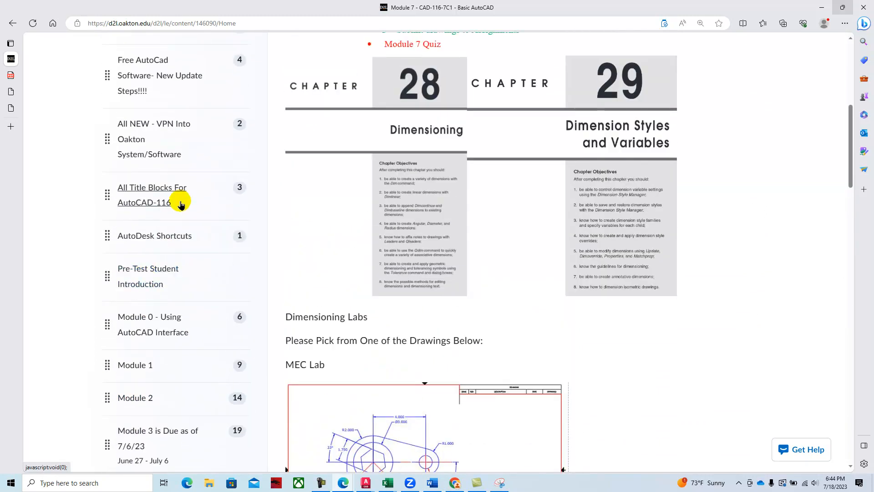
left_click(166, 189)
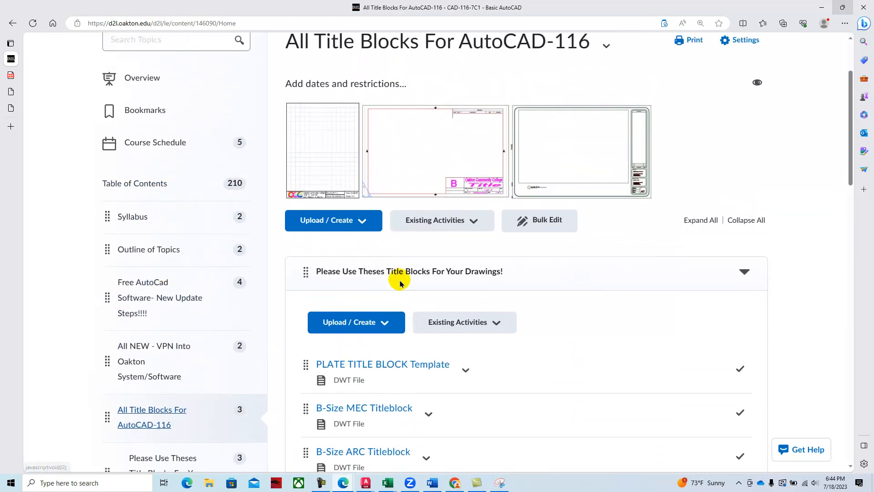
left_click(427, 329)
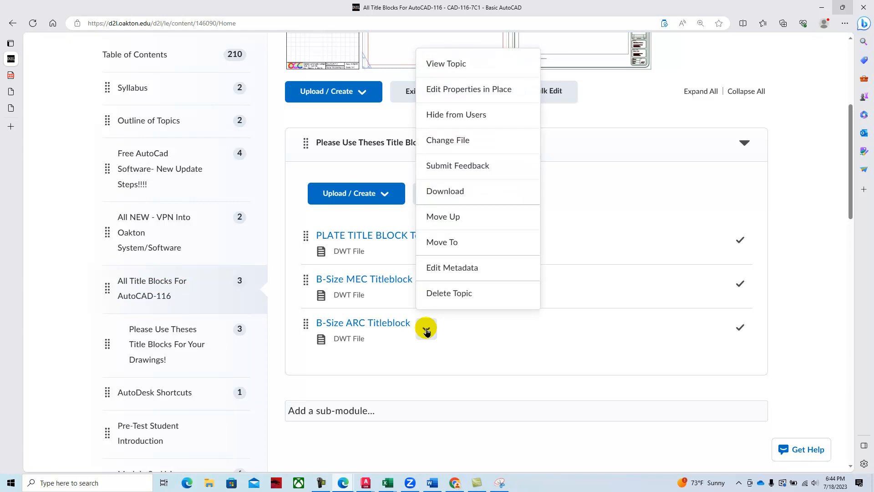
left_click(448, 193)
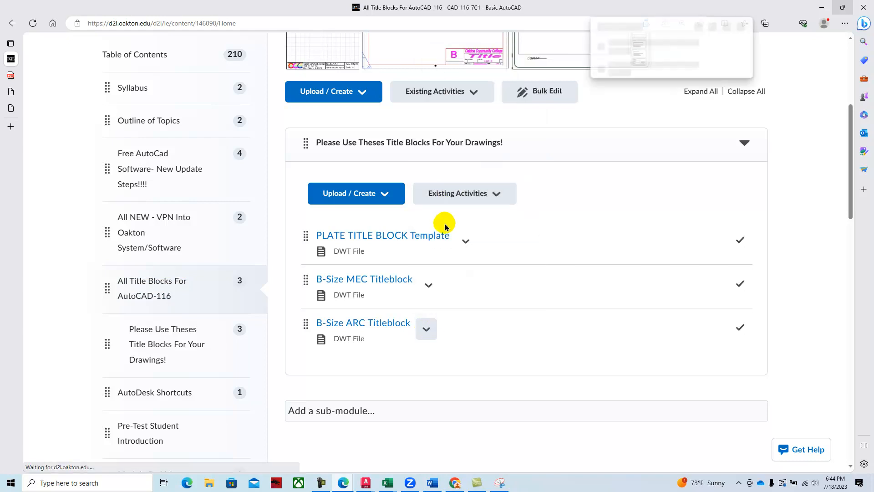
left_click(655, 64)
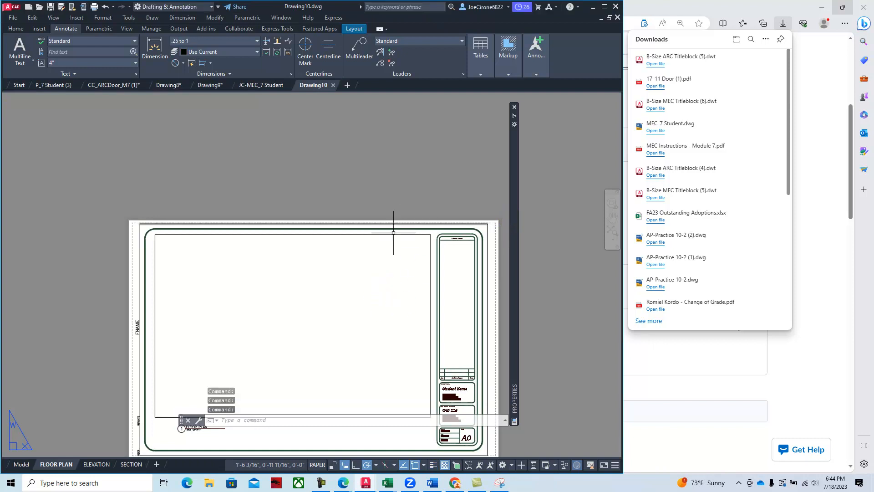
Examine the title block on the FLOOR PLAN layout and switch to model space.
scroll(302, 273, "down", 2)
middle_click_drag(302, 269, 289, 237)
scroll(298, 253, "up", 4)
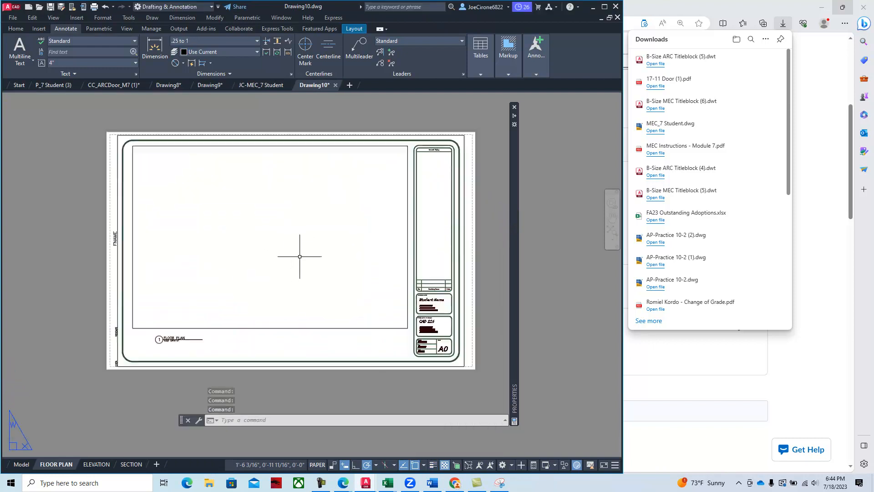
scroll(303, 261, "down", 2)
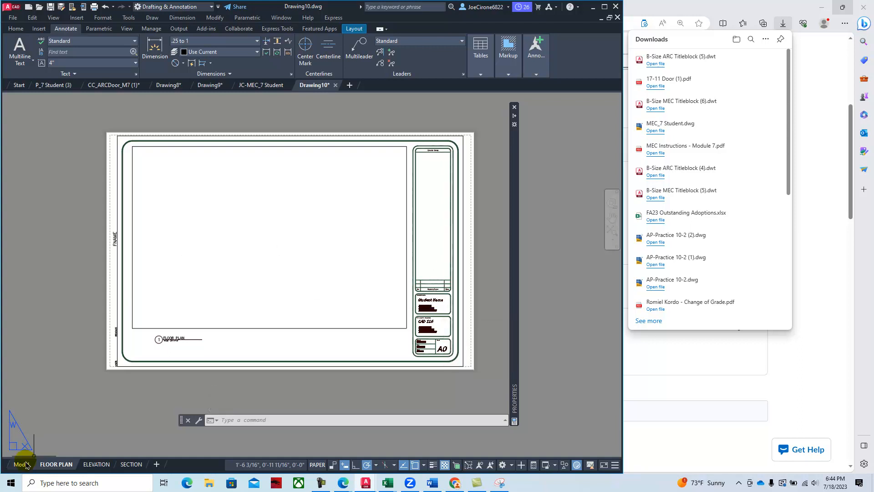
left_click(20, 464)
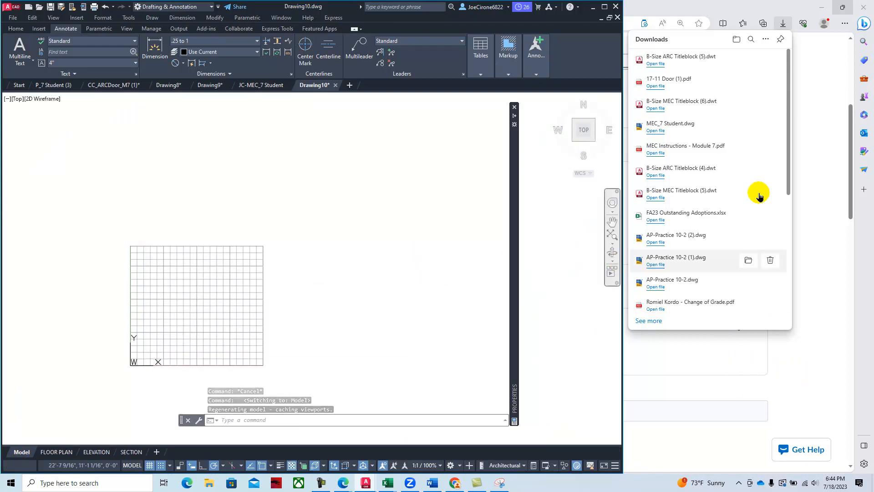
Open another drawing from the B-Size ARC Titleblock template and show the 17-11 Door PDF in a smaller window beside it.
left_click(655, 64)
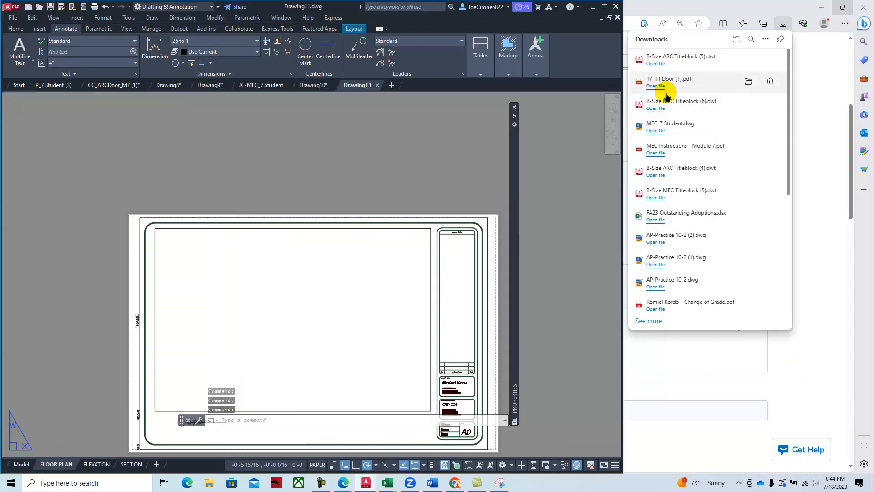
left_click(662, 91)
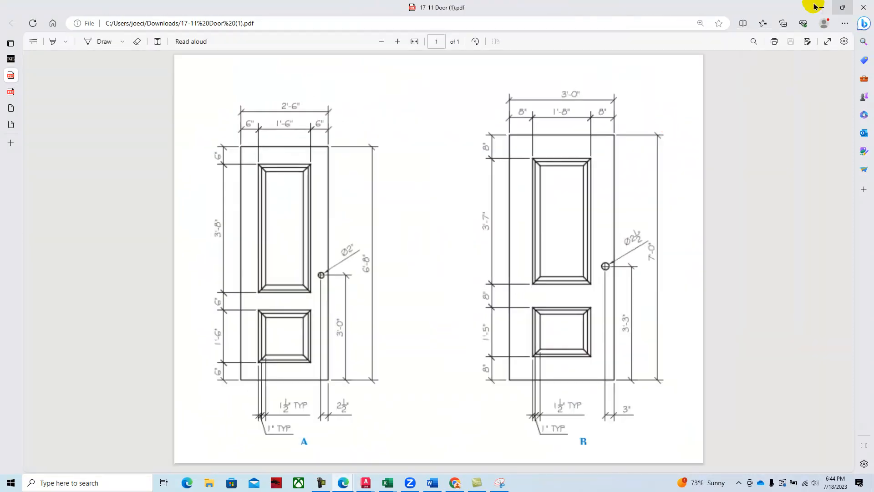
left_click(840, 7)
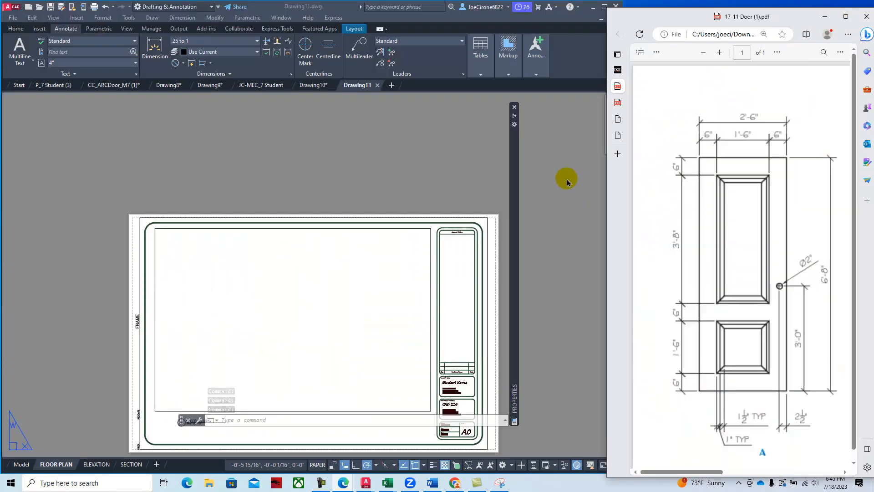
Switch the new title block drawing to model space and display the Home drawing tools.
left_click(18, 464)
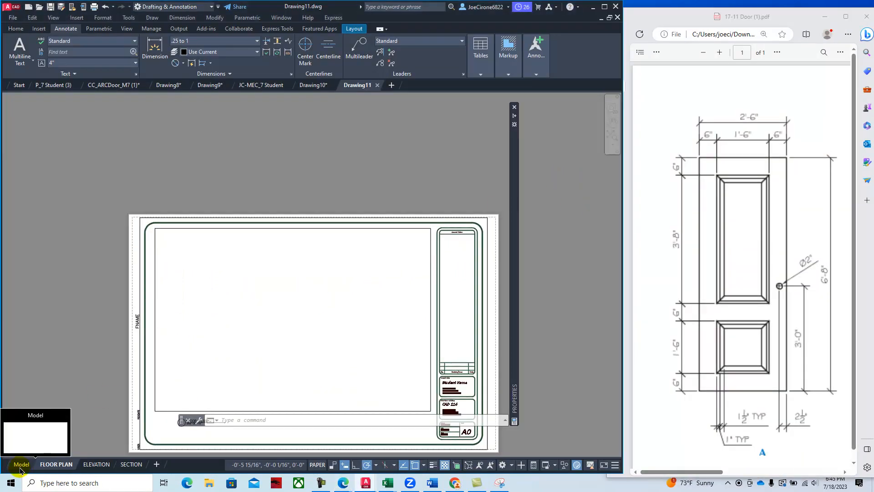
left_click(18, 464)
middle_click_drag(133, 359, 194, 320)
left_click(16, 29)
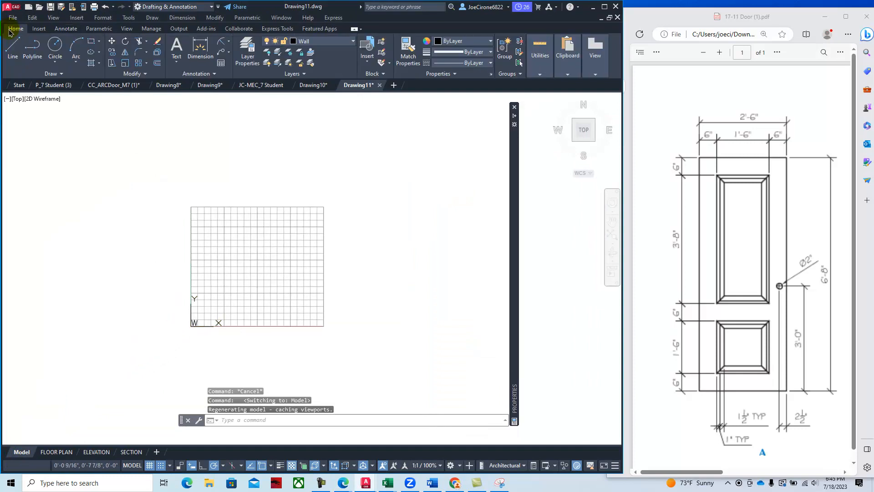
left_click(218, 7)
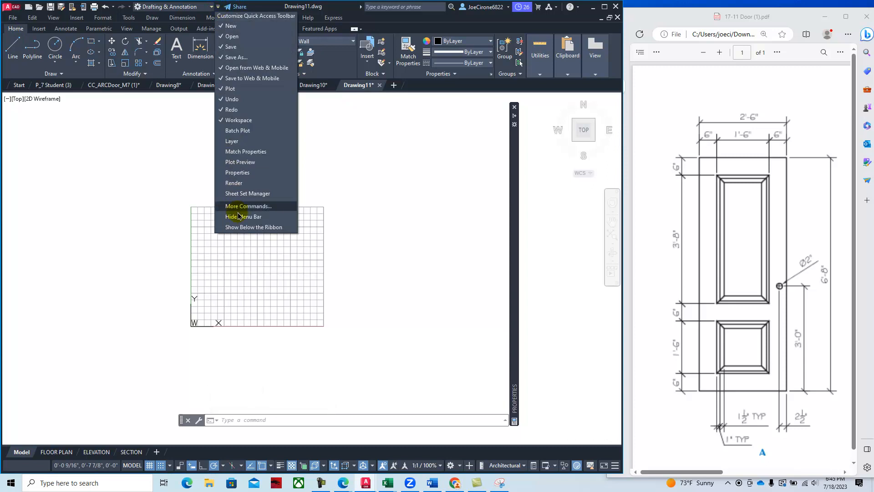
left_click(10, 19)
left_click(32, 18)
left_click(54, 18)
left_click(74, 19)
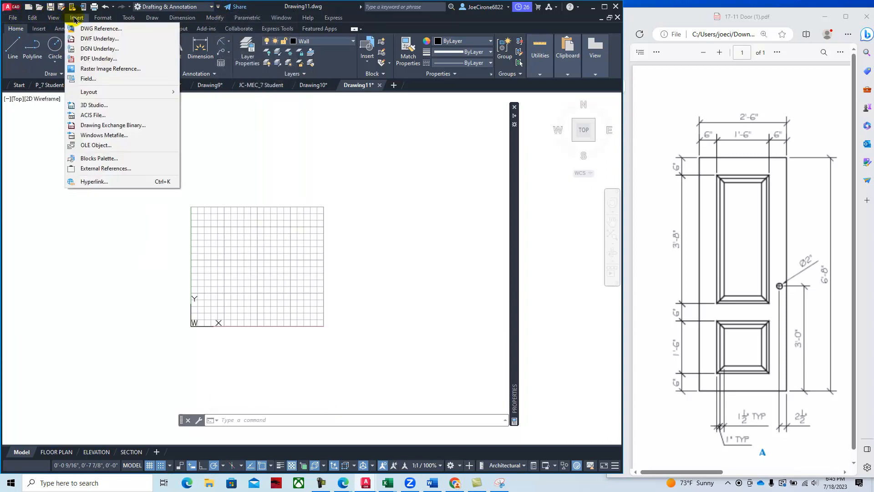
mouse_move(32, 18)
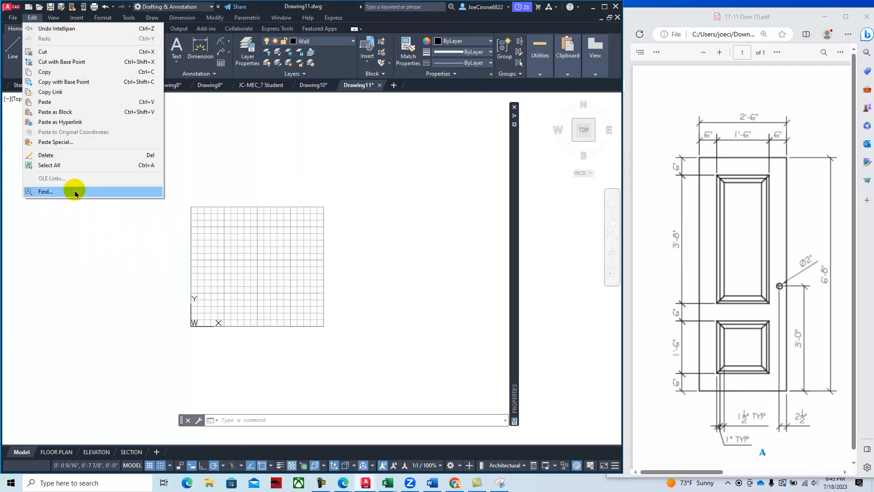
left_click(62, 206)
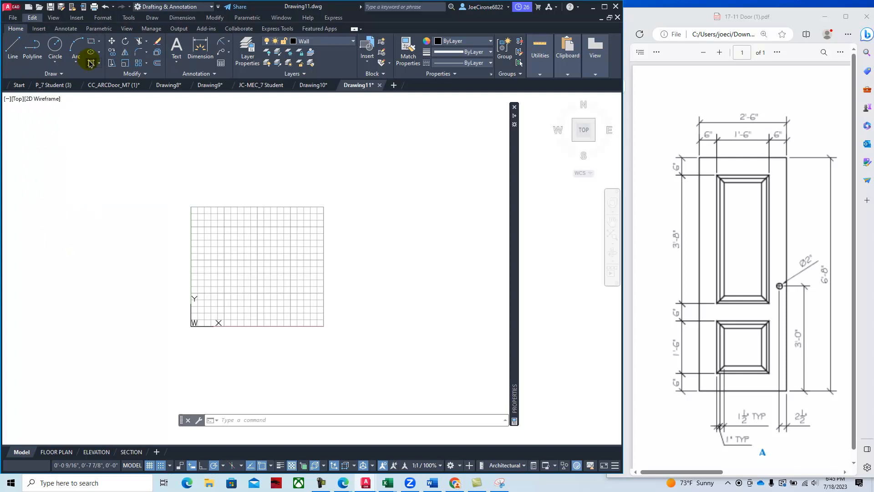
Make Furniture the current layer.
left_click(352, 44)
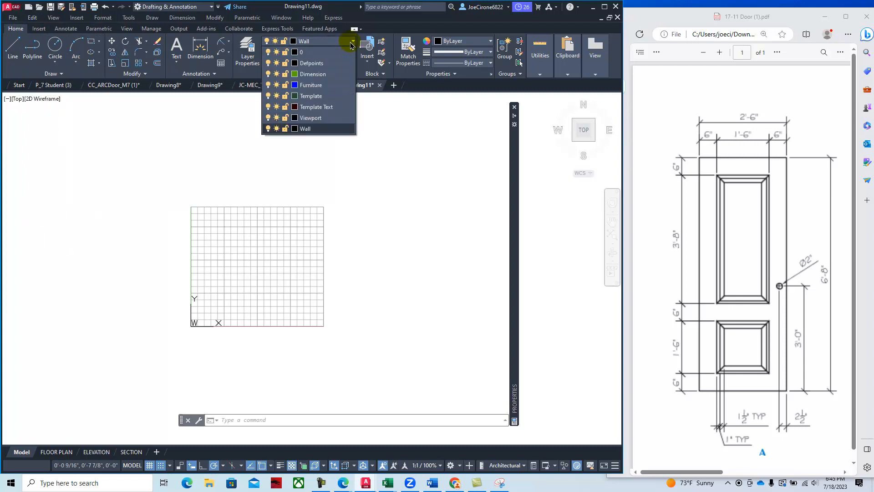
left_click(312, 85)
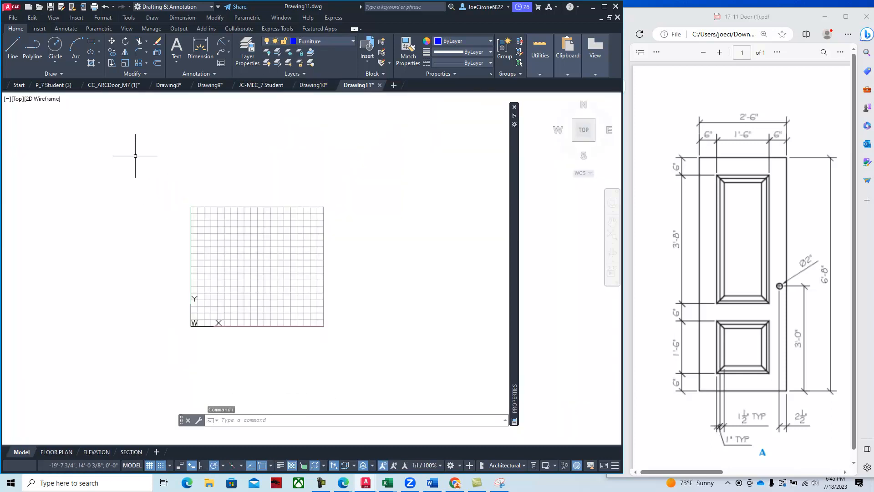
Set the snap X and Y spacing to 1/2" in the drafting settings, keeping equal X and Y spacing.
left_click(127, 18)
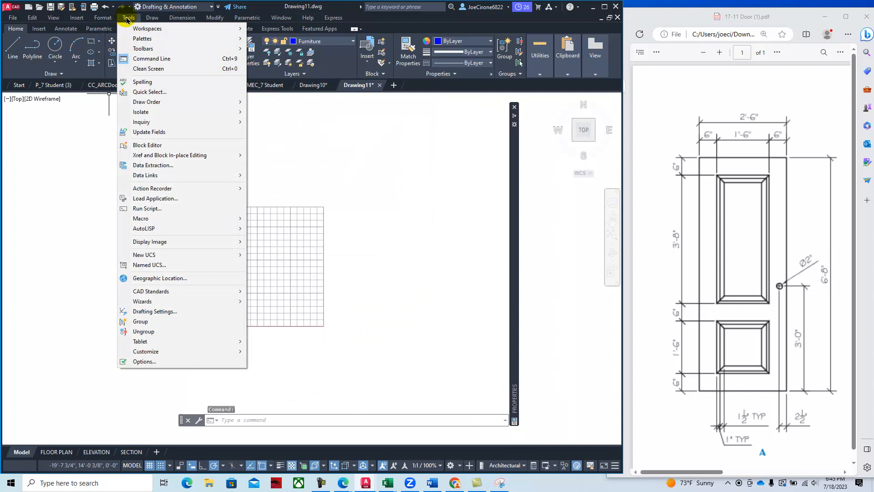
left_click(155, 312)
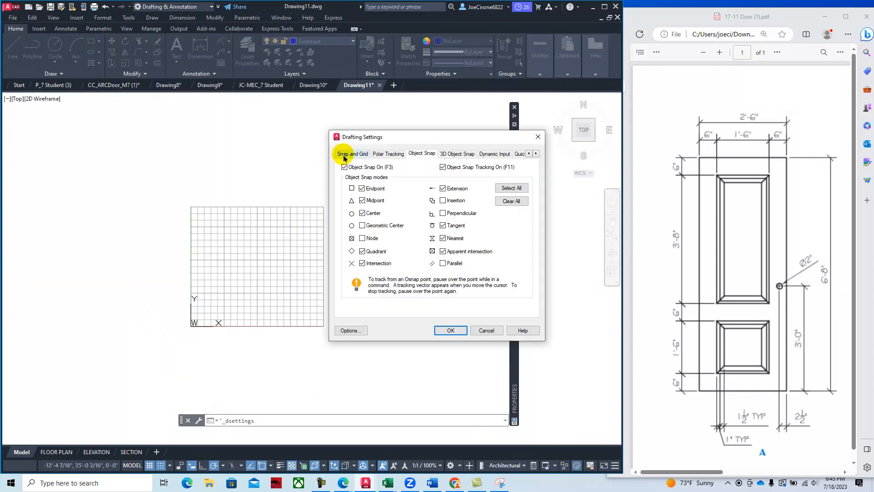
left_click(343, 155)
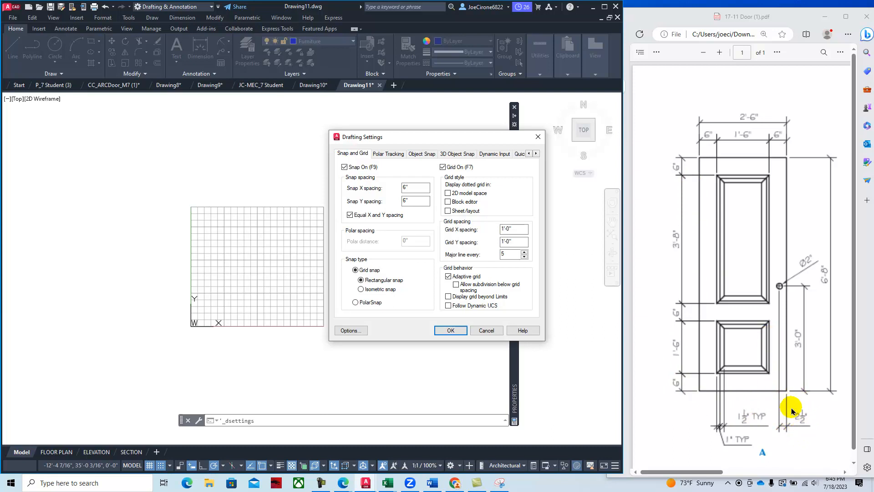
double_click(411, 185)
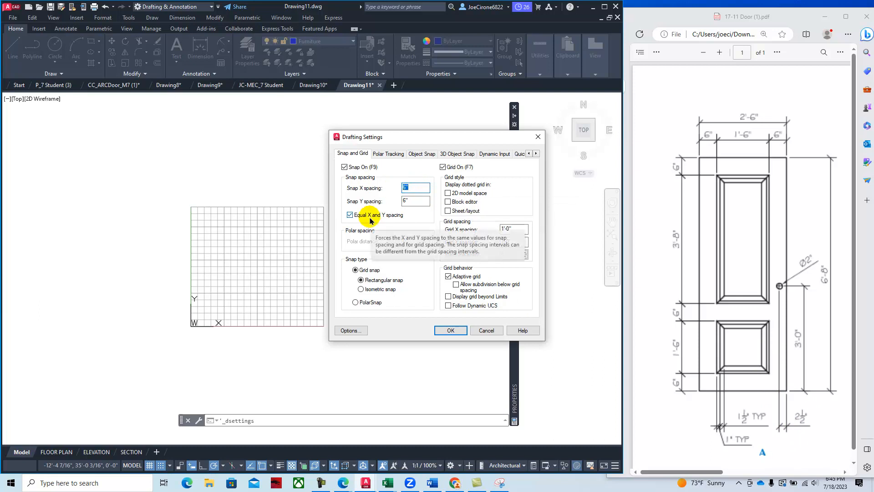
type("1/2")
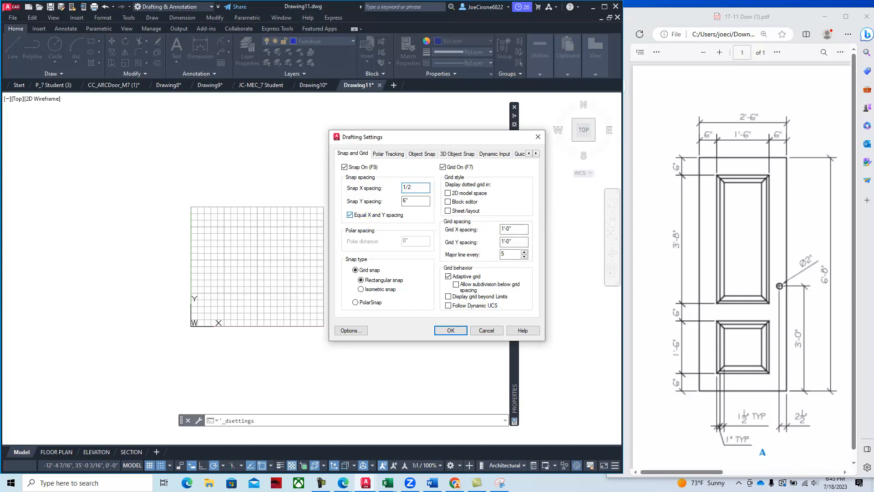
double_click(416, 200)
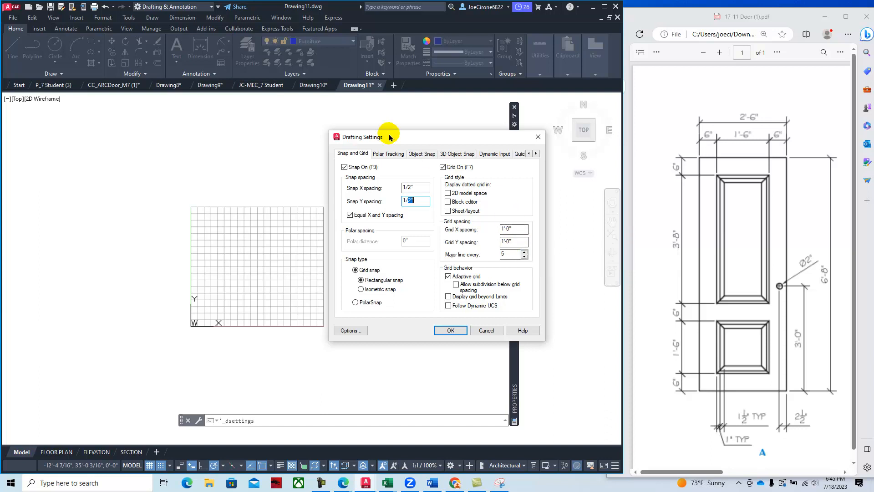
Set the polar tracking increment angle to 15, check the running object snap modes and accept the drafting settings.
left_click(382, 155)
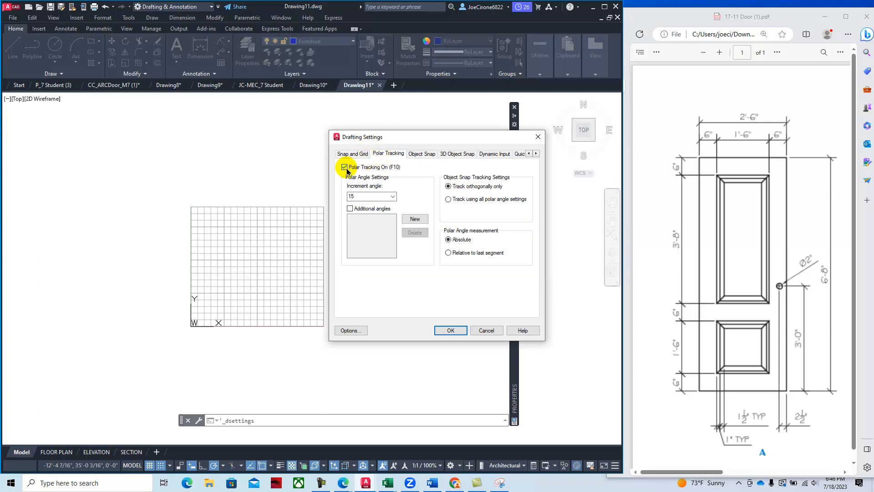
left_click(393, 196)
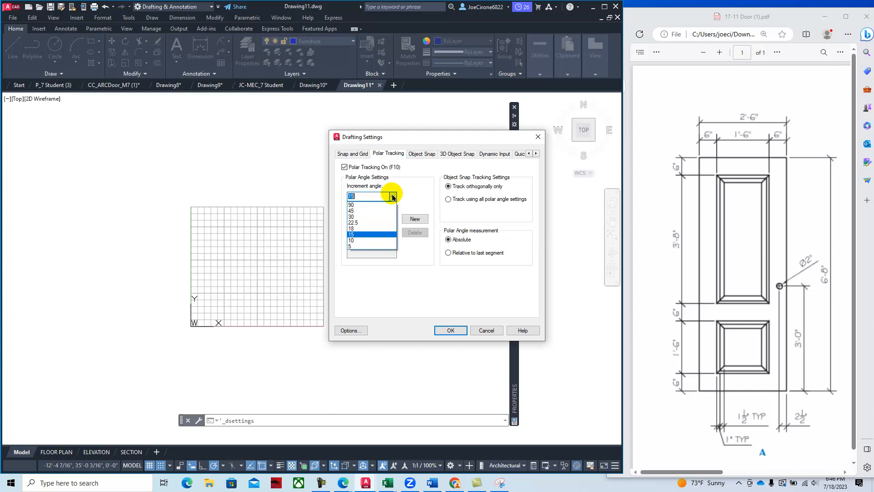
left_click(374, 234)
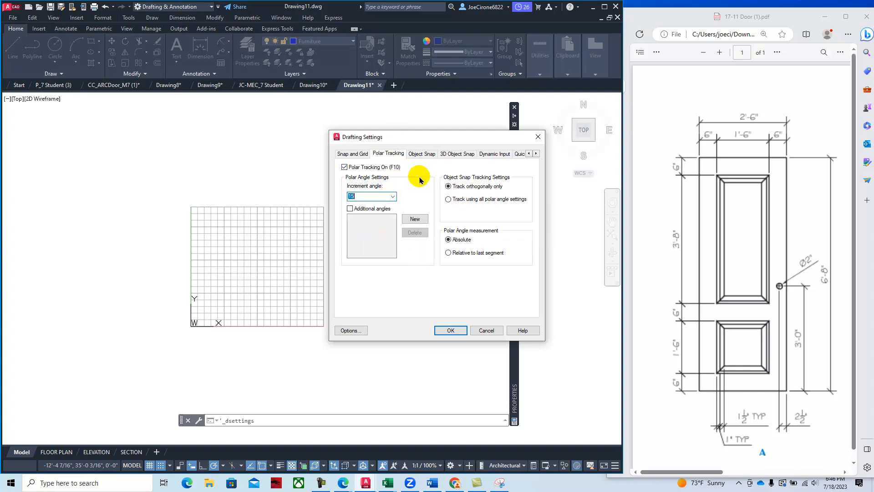
left_click(422, 154)
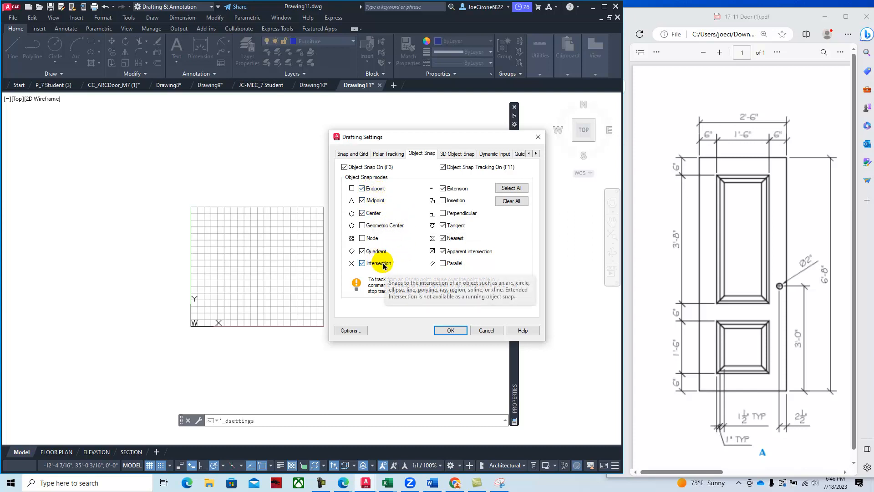
left_click(449, 331)
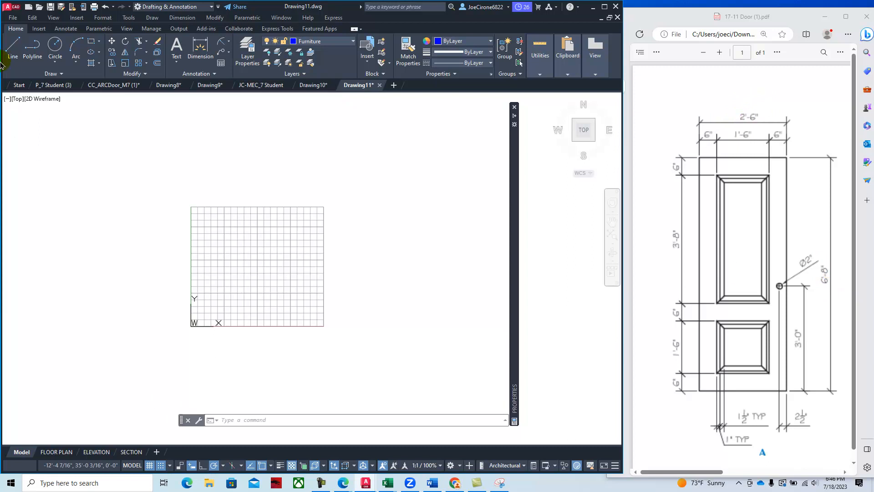
Draw the door's bottom edge 2'6" to the right from point 2',1', continuing with a 6'8" vertical right edge.
left_click(9, 51)
scroll(140, 331, "up", 4)
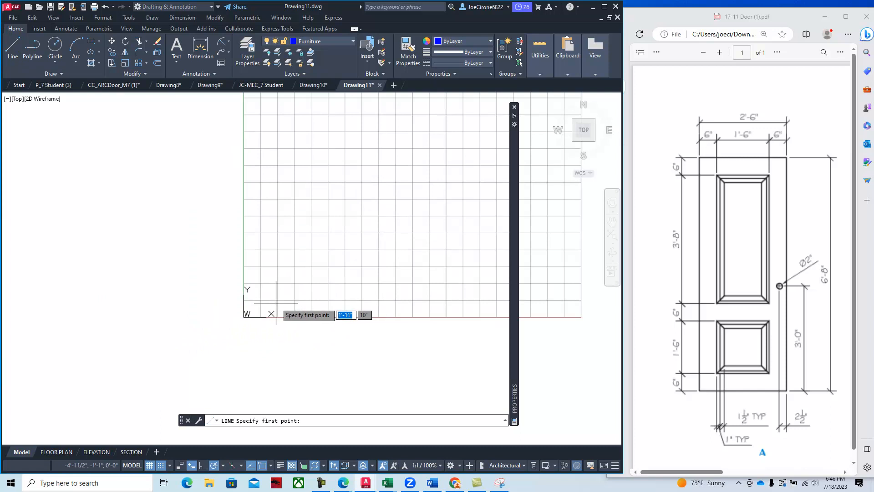
scroll(279, 301, "up", 6)
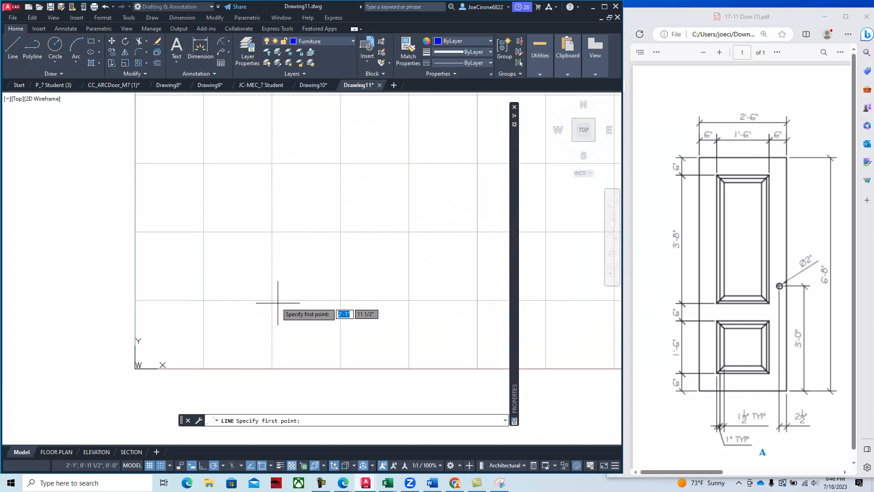
left_click(272, 300)
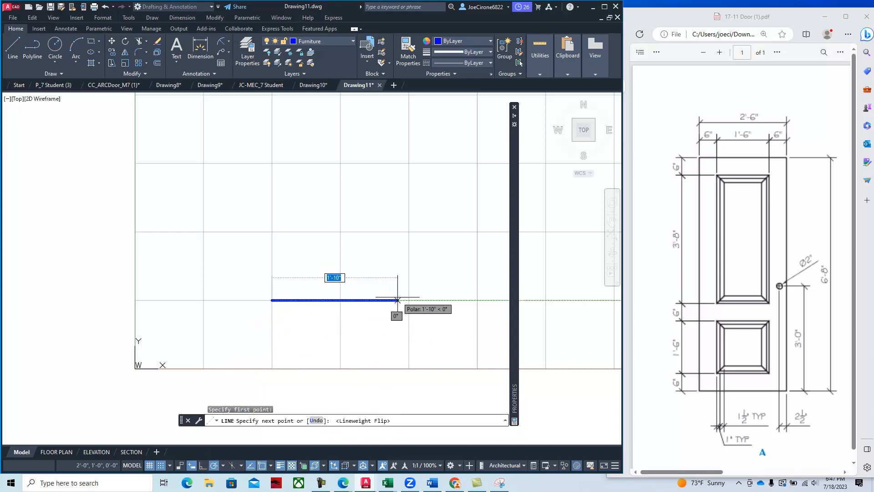
type("2'6")
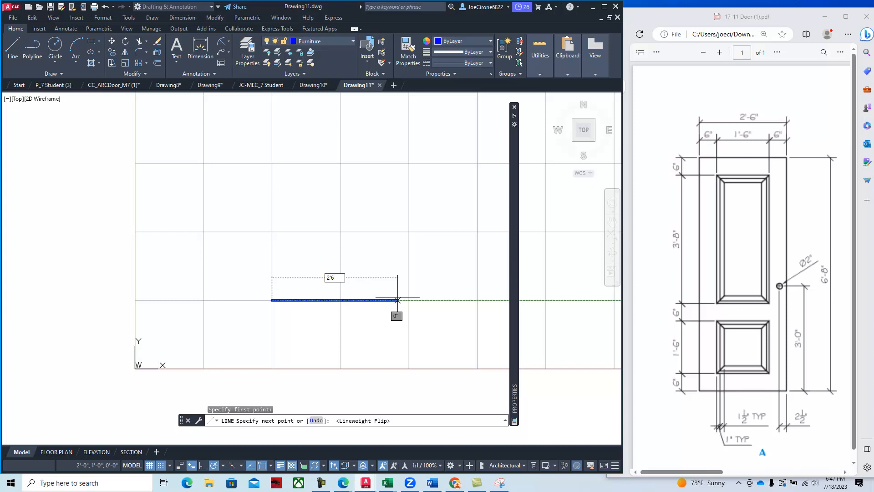
key("Return")
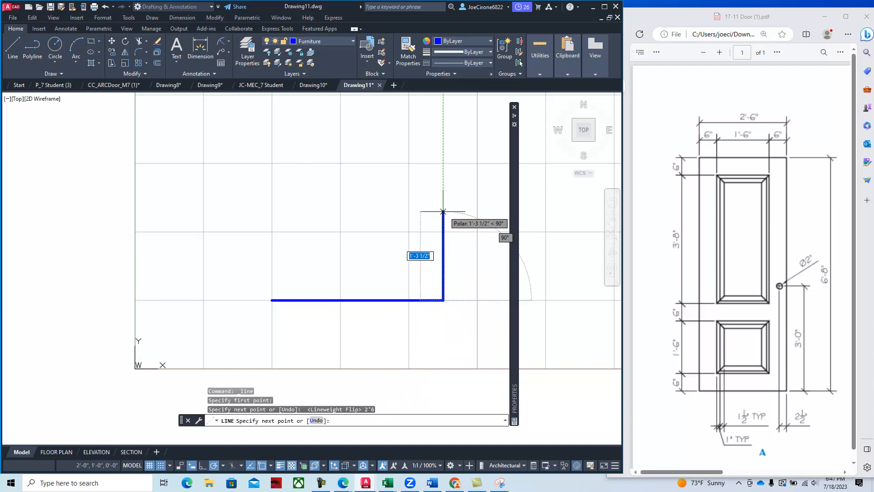
type("6")
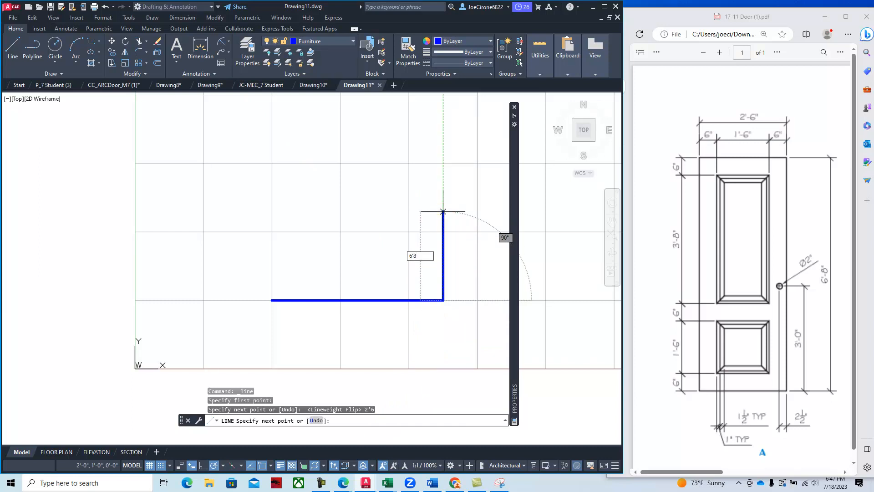
type("'8")
key("Return")
Draw the door's top edge 2'6" to the left and close the outline back to its starting corner.
scroll(443, 212, "down", 6)
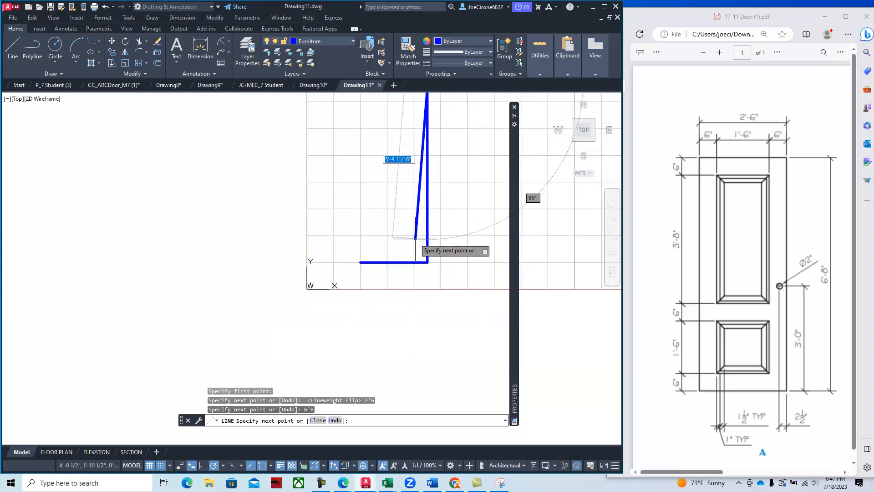
scroll(404, 212, "up", 6)
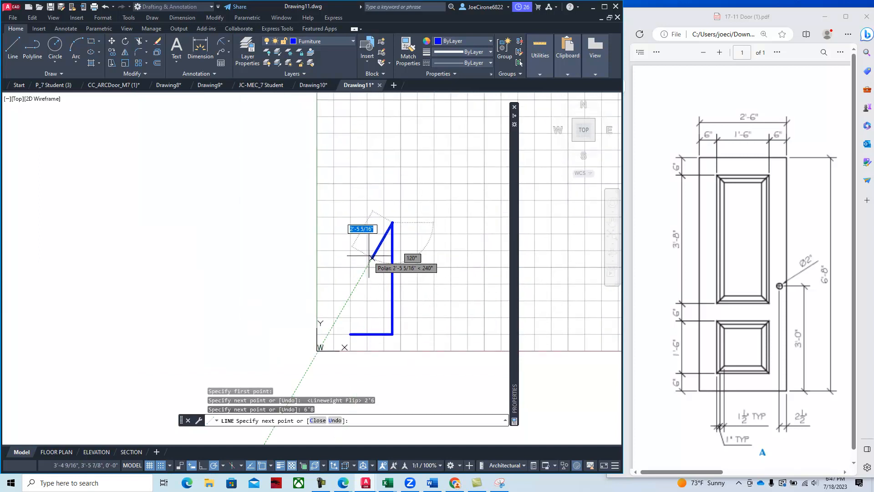
scroll(364, 239, "down", 2)
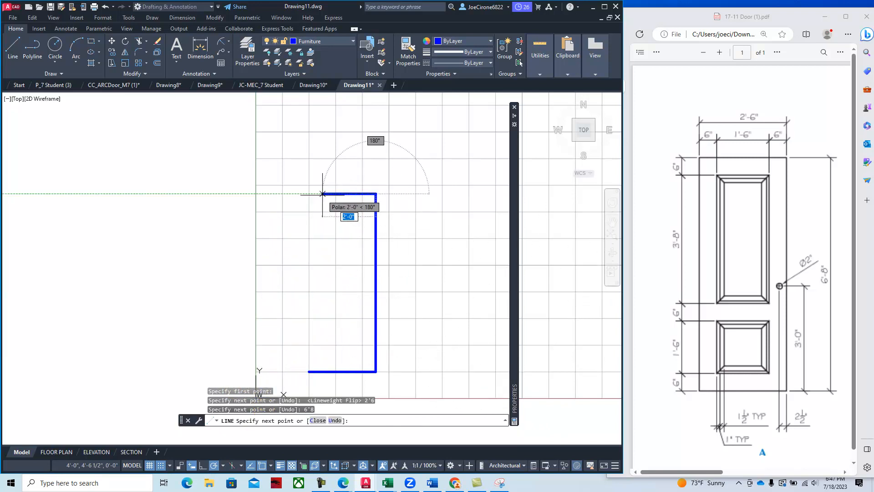
type("2")
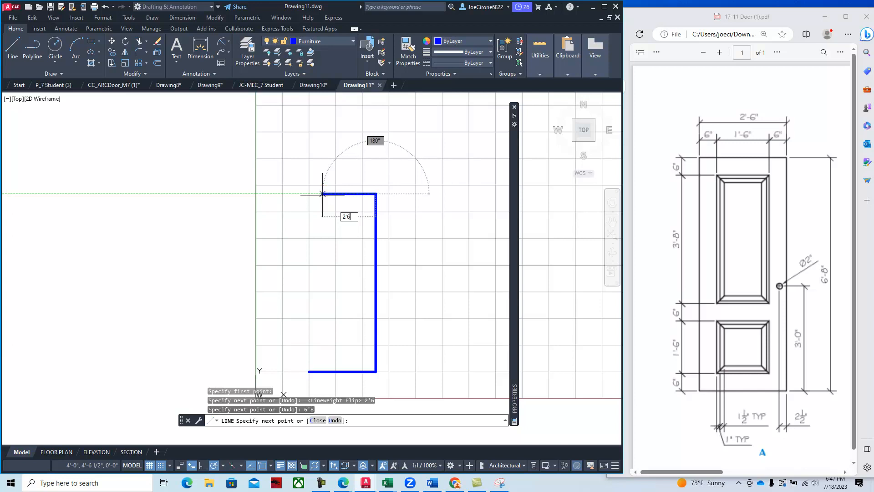
type("'6")
key("Return")
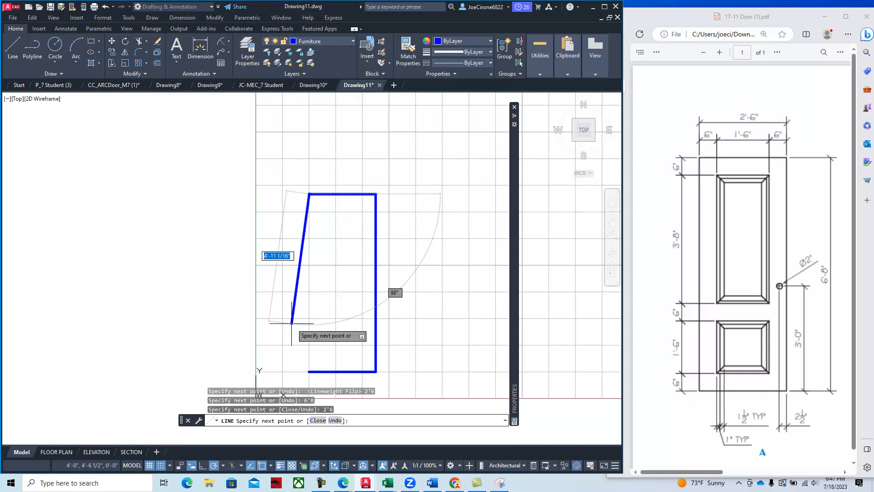
type("c")
key("Return")
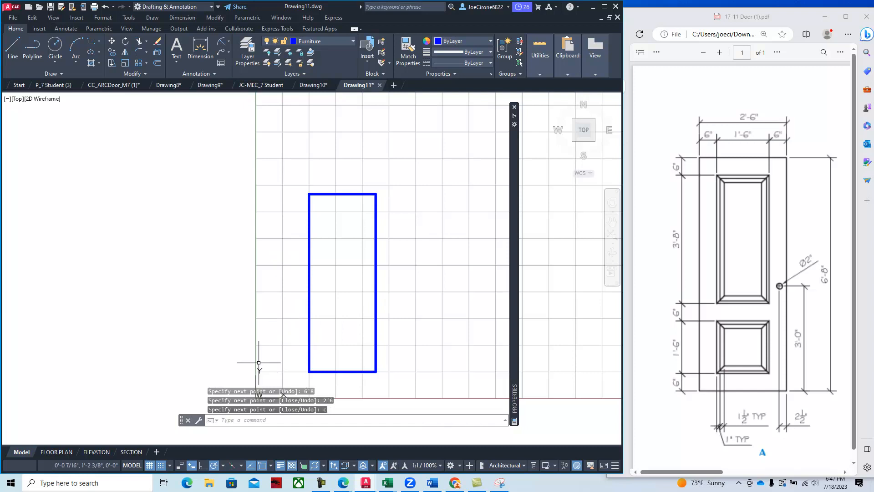
Offset the door outline's top, left and right edges 6" inward.
scroll(309, 387, "up", 2)
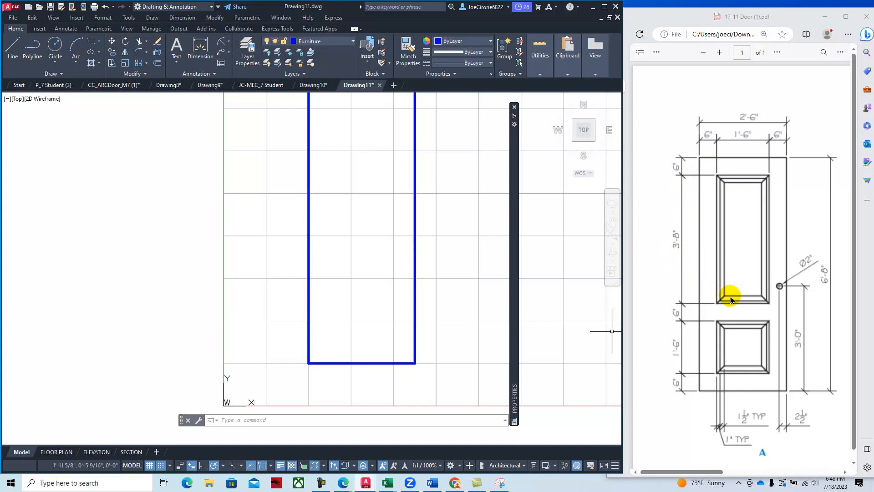
middle_click_drag(415, 195, 406, 268)
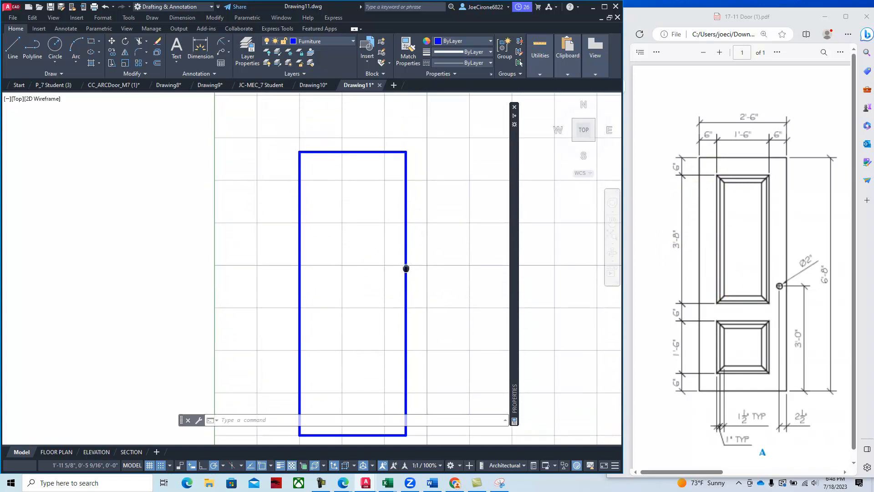
left_click(157, 65)
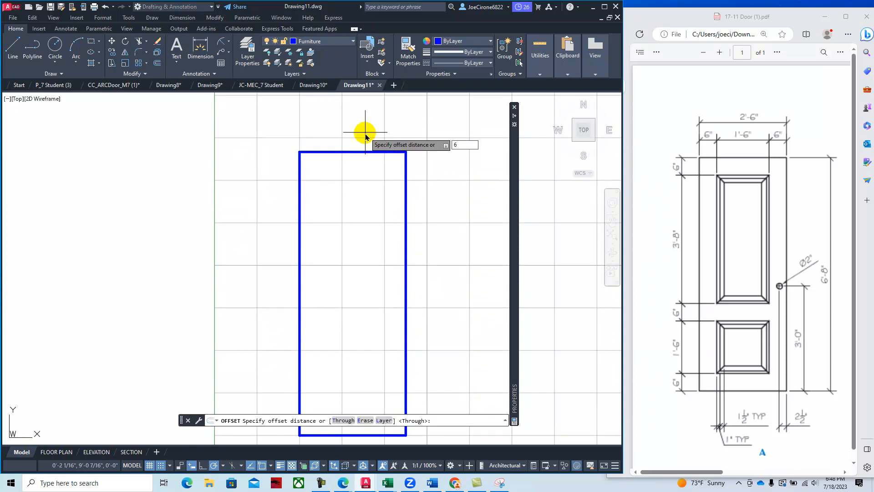
key("Return")
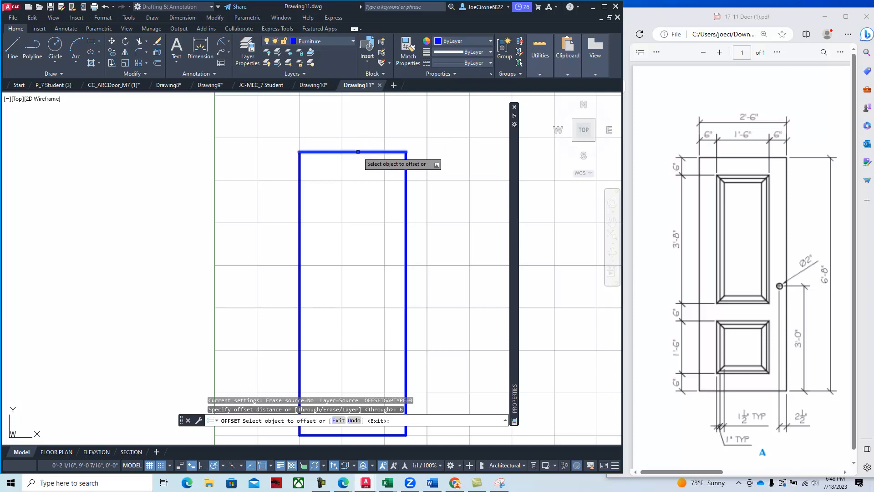
left_click(358, 151)
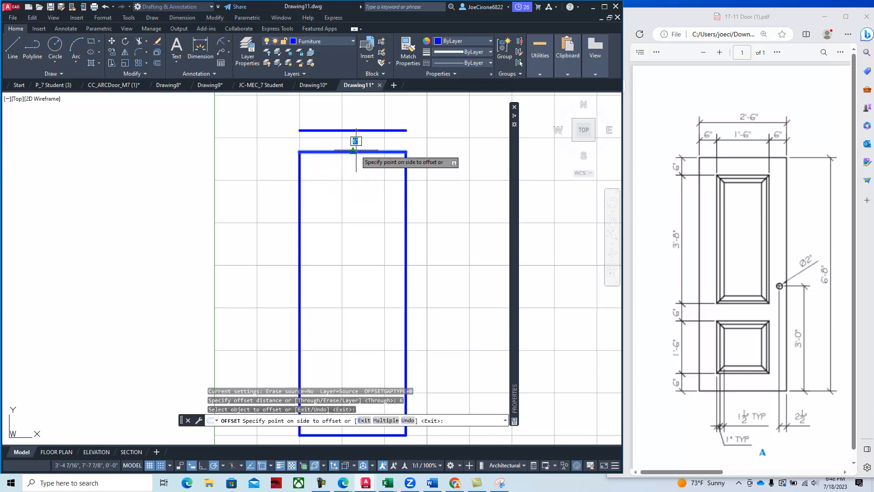
left_click(358, 190)
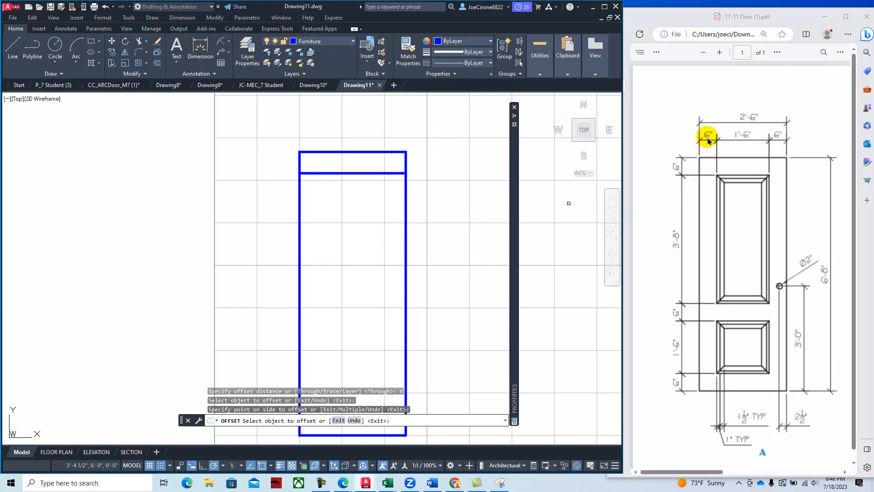
left_click(300, 231)
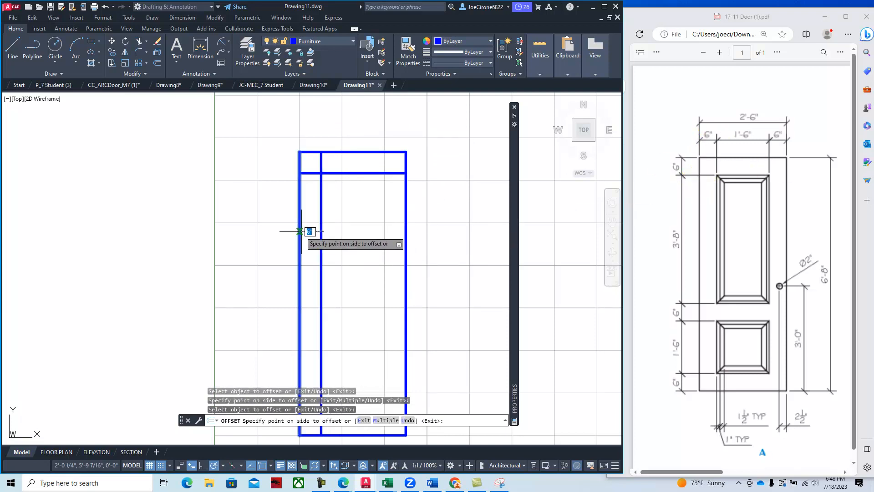
left_click(346, 239)
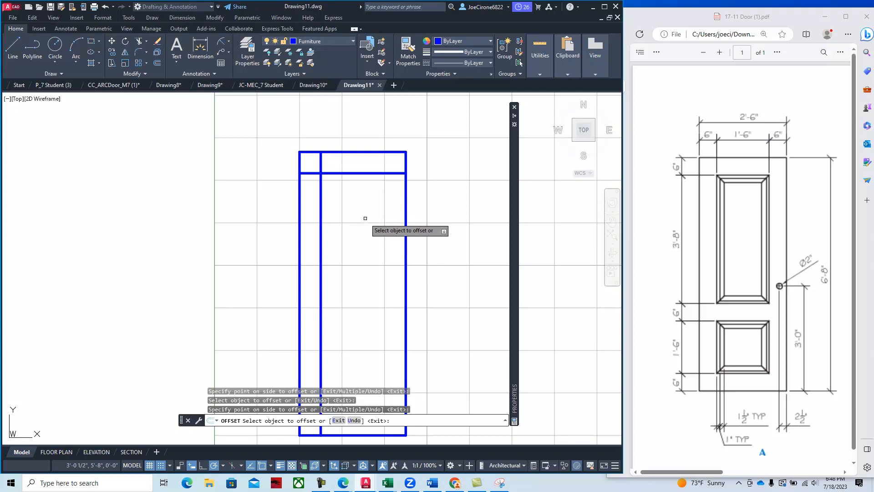
left_click(406, 217)
left_click(347, 273)
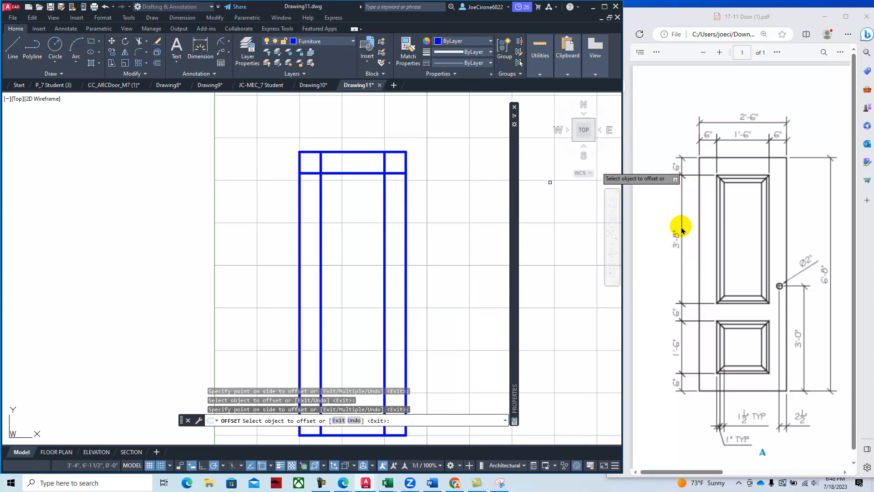
Offset the inner horizontal line near the door's top 3'8" downward for the upper panel's bottom edge.
left_click(157, 62)
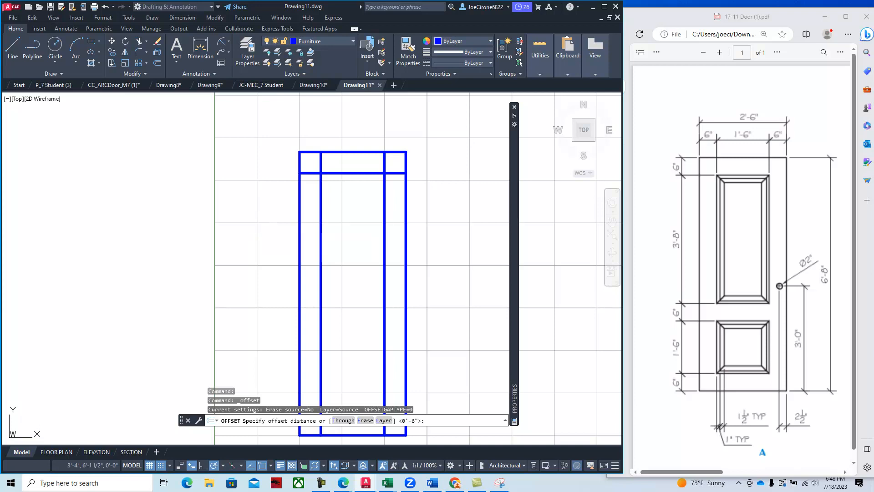
key("Return")
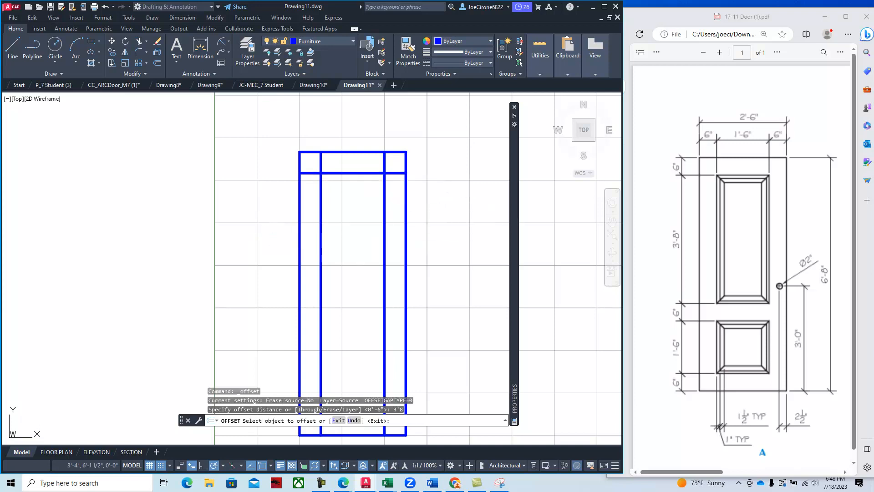
left_click(359, 172)
left_click(351, 257)
middle_click_drag(344, 274, 371, 166)
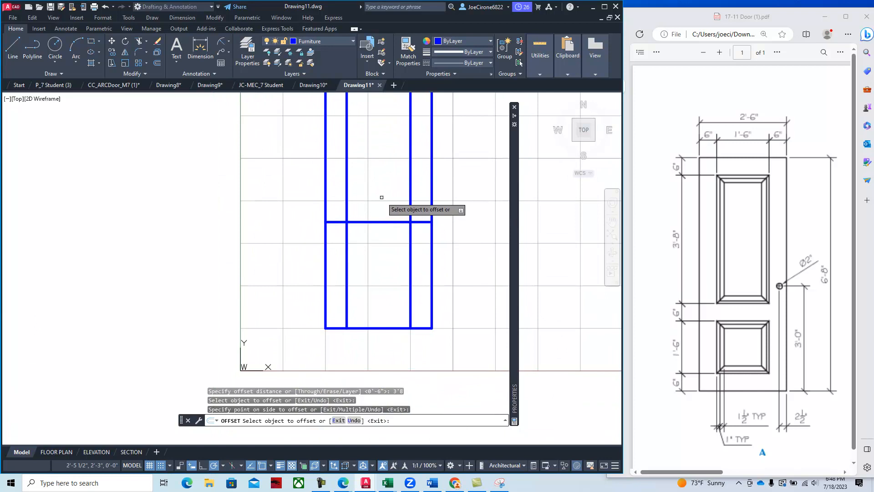
right_click(357, 164)
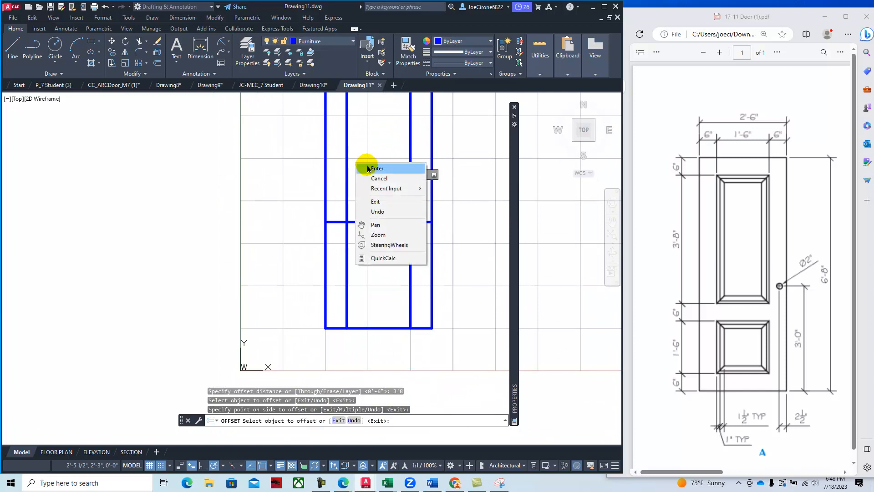
left_click(388, 171)
Offset the upper panel's bottom line 6" downward to form the lower panel's top edge.
right_click(377, 166)
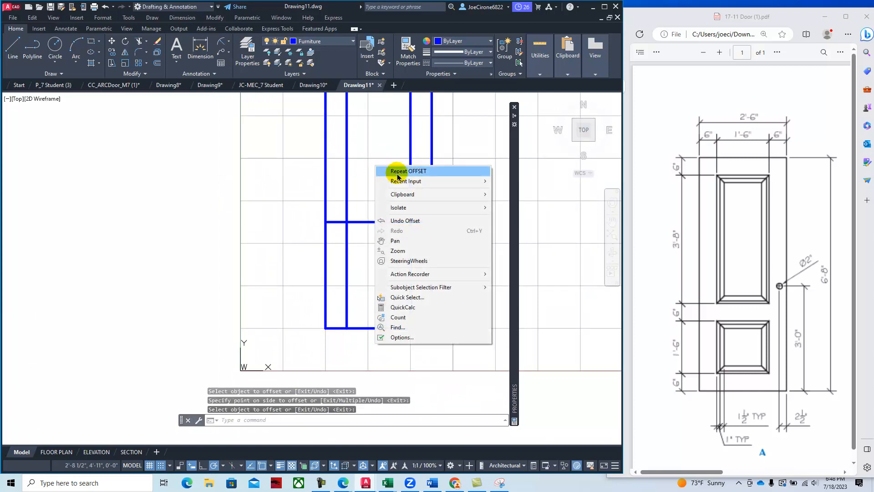
left_click(396, 171)
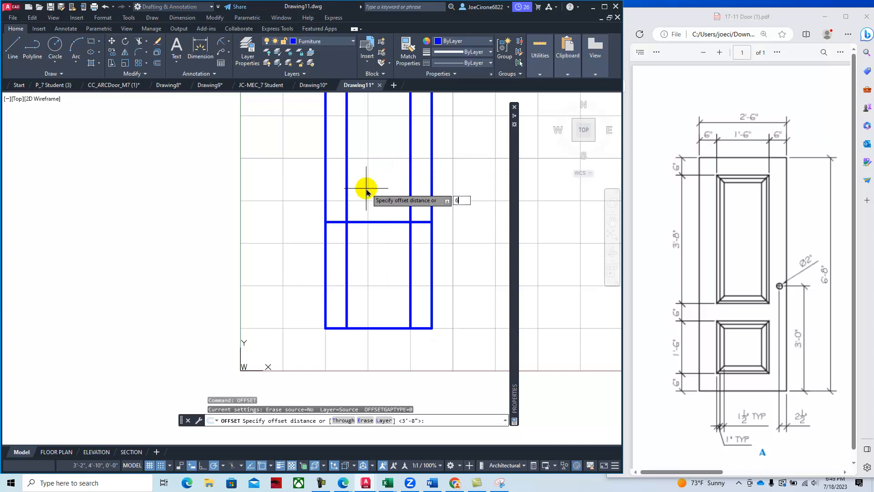
key("Return")
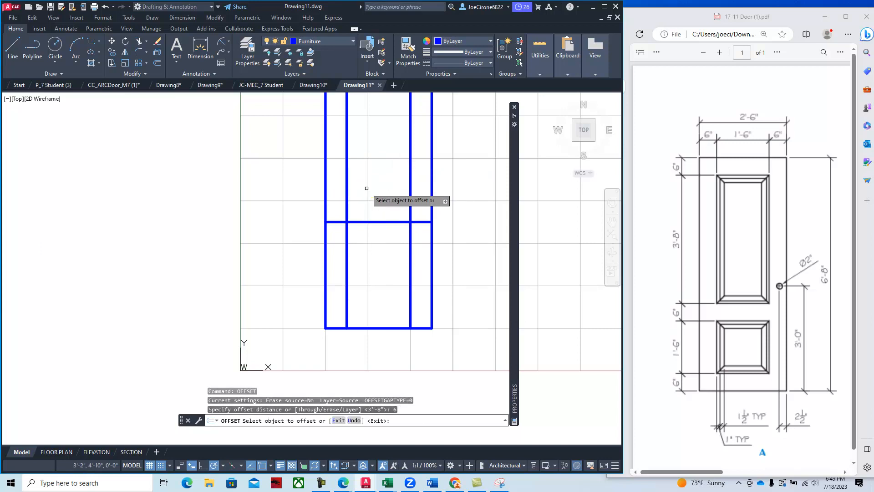
left_click(369, 222)
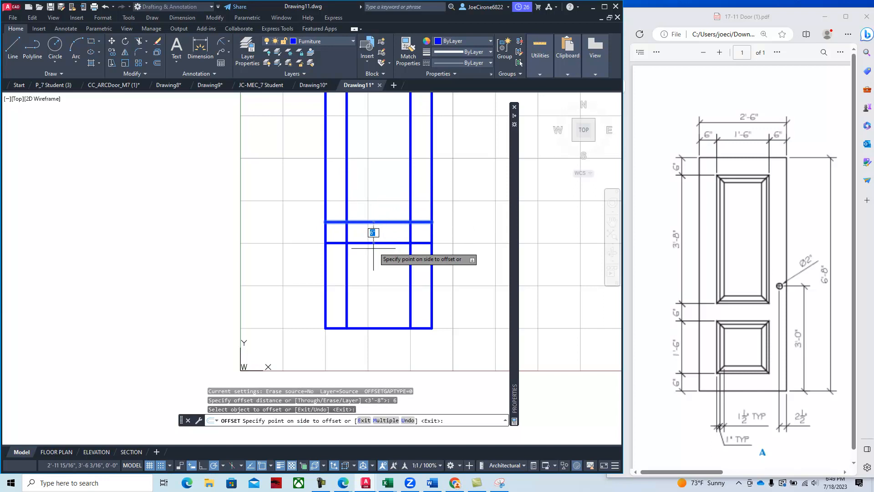
left_click(388, 282)
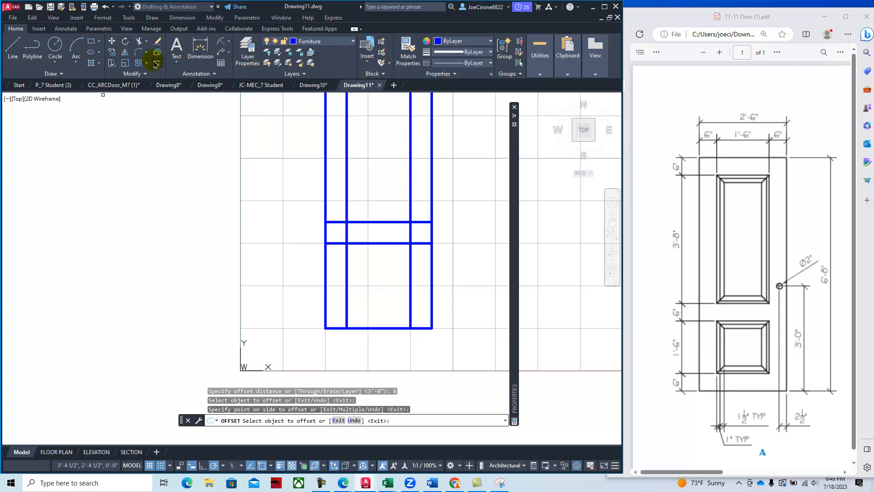
Offset the lower panel's top line 1'6" downward to form the lower panel's bottom edge.
left_click(157, 66)
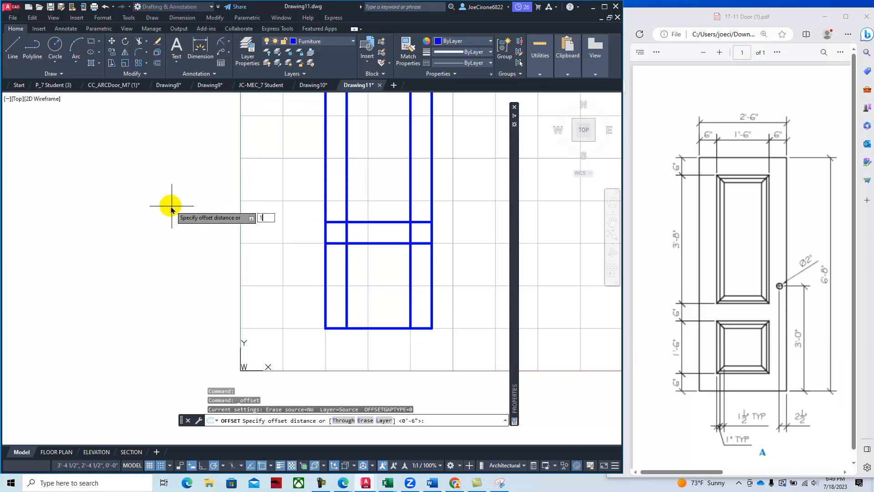
key("Return")
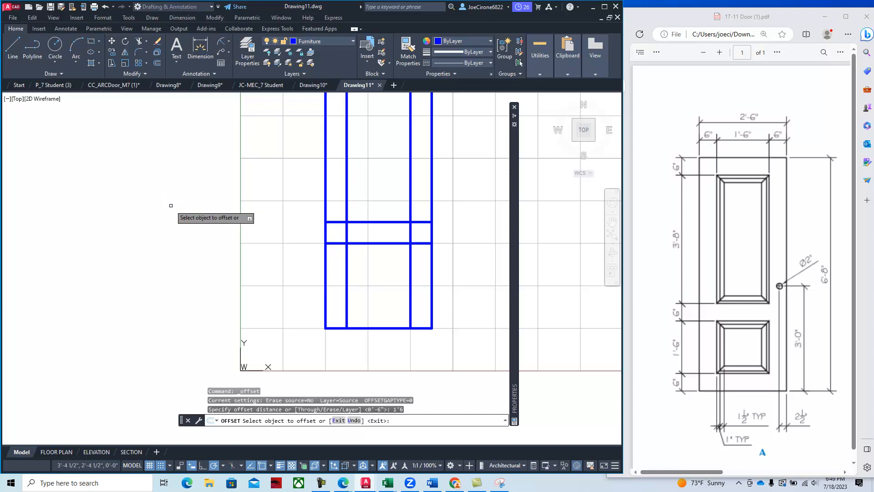
left_click(391, 243)
left_click(375, 293)
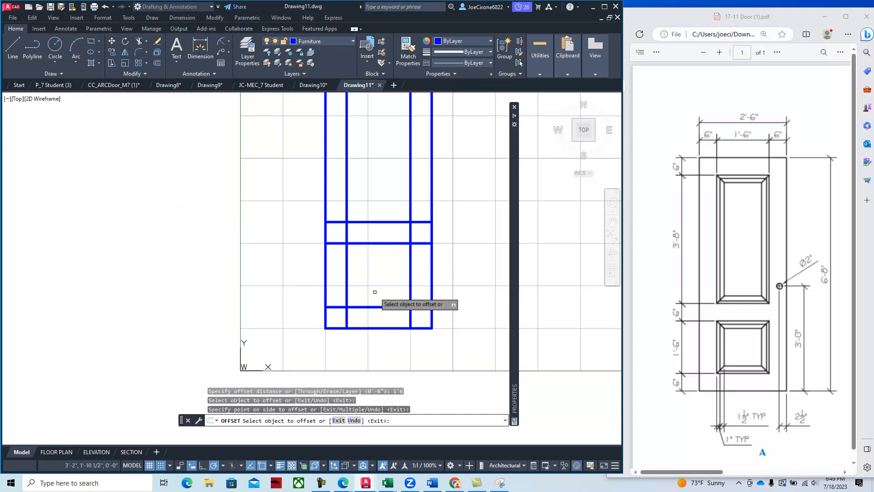
key("Return")
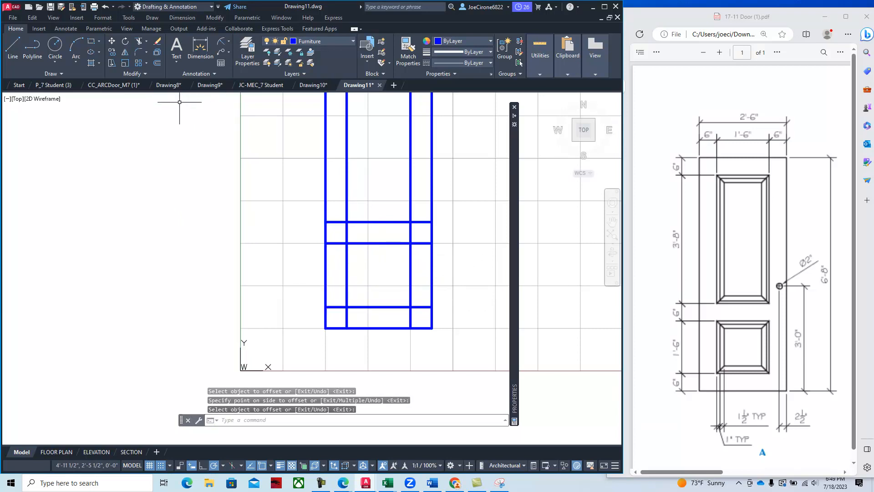
Add a vertical linear dimension between the lower panel's bottom line and the door's bottom edge, on the door's left side.
left_click(229, 42)
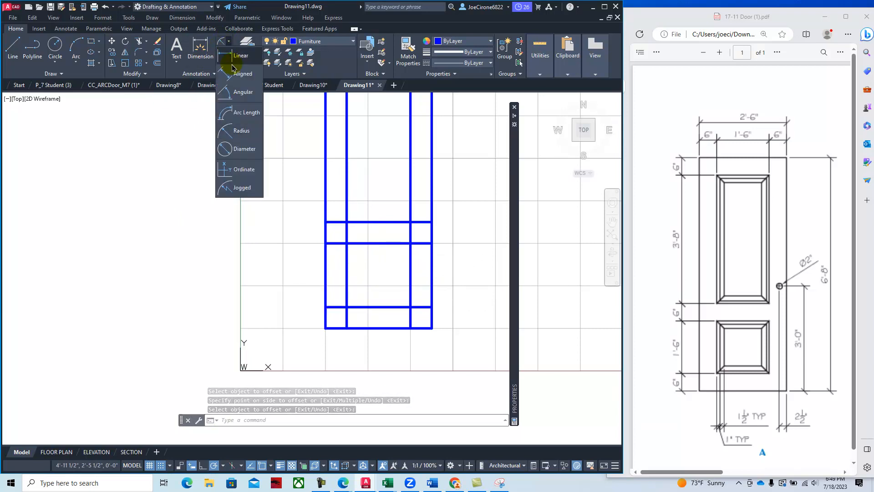
left_click(231, 56)
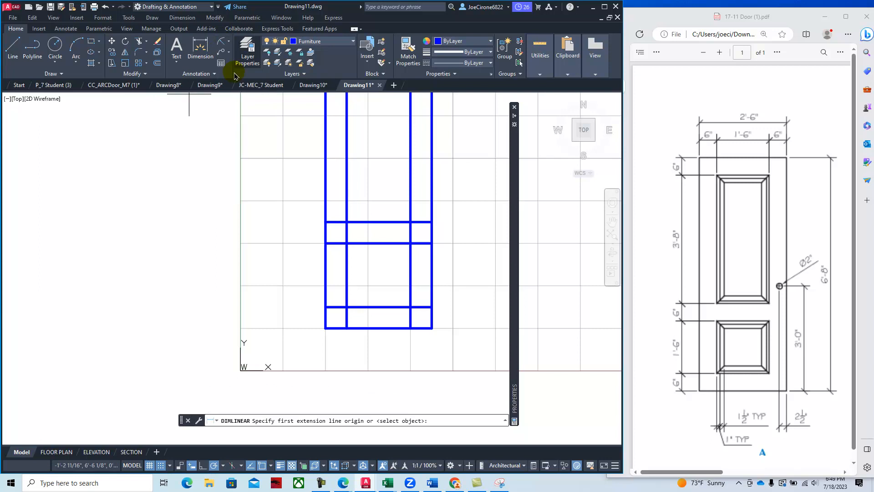
left_click(326, 301)
left_click(326, 328)
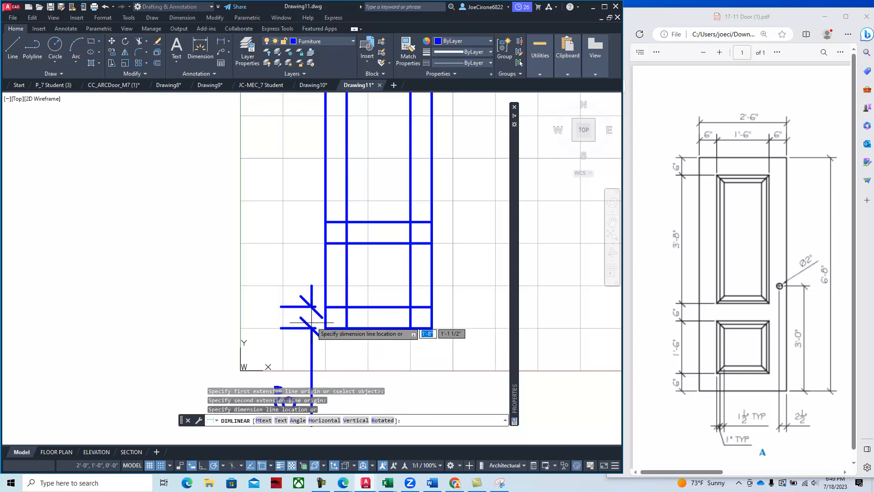
left_click(284, 319)
scroll(282, 322, "down", 3)
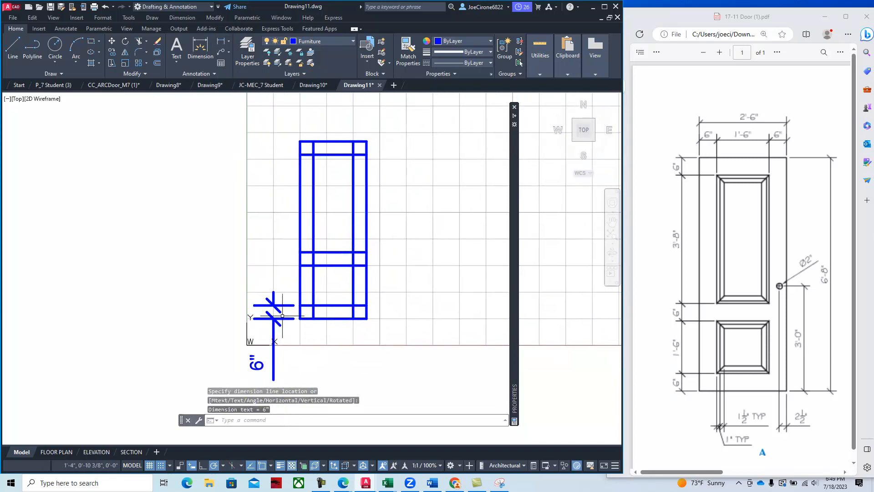
Erase the vertical dimension beside the door's lower-left corner.
left_click(283, 322)
left_click(265, 303)
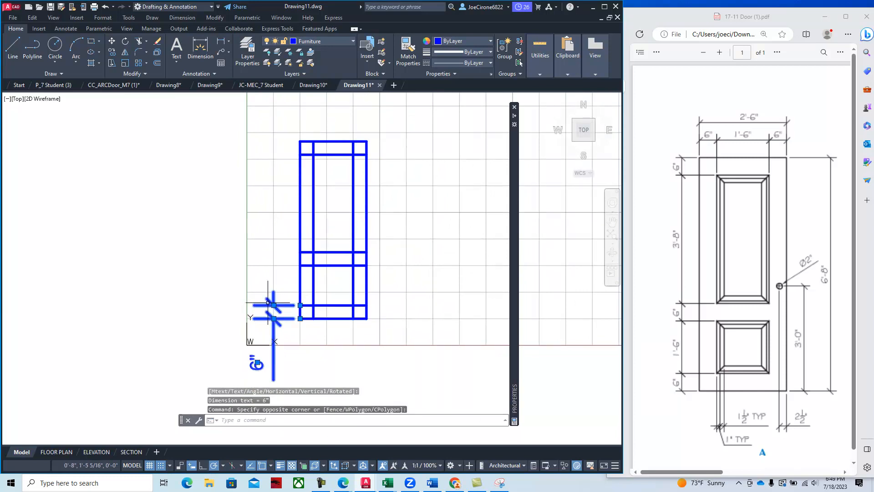
left_click(161, 42)
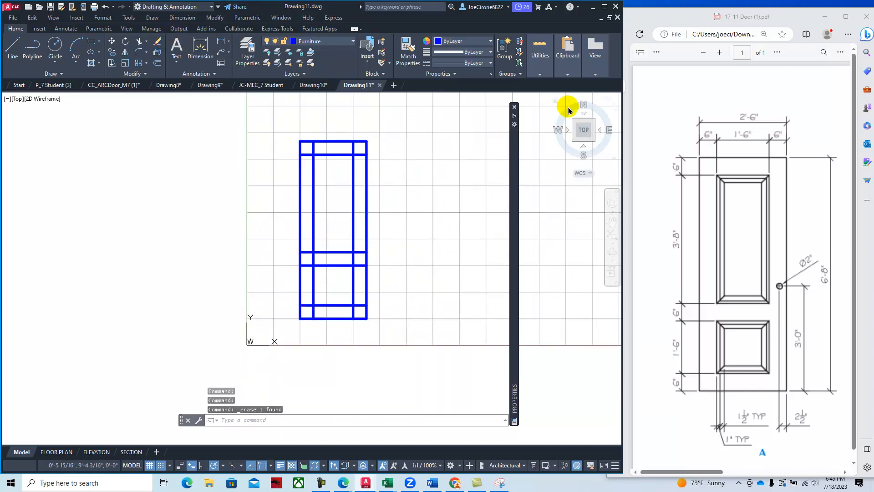
Measure the distance from the lower panel's bottom line to the door's bottom edge along the door's left side.
left_click(540, 74)
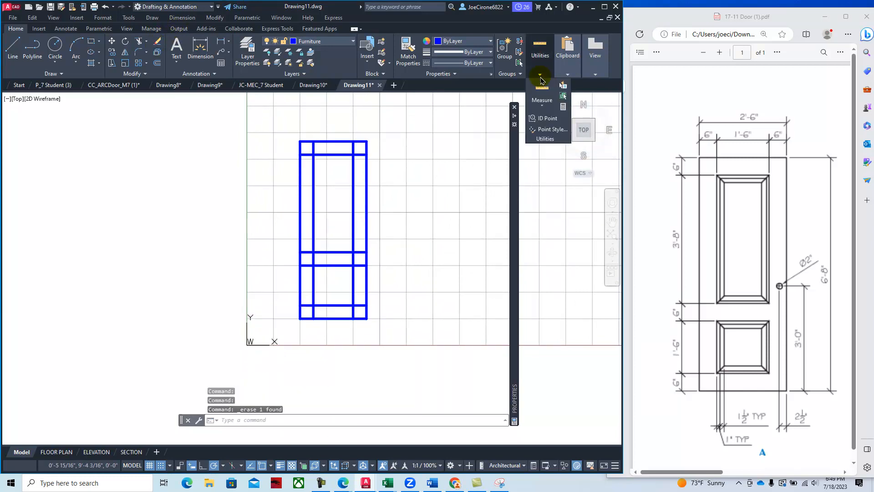
left_click(542, 106)
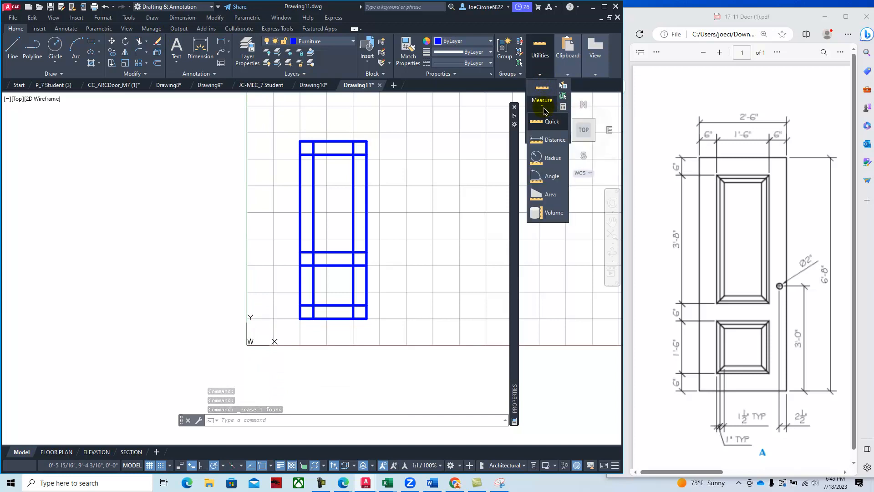
left_click(554, 138)
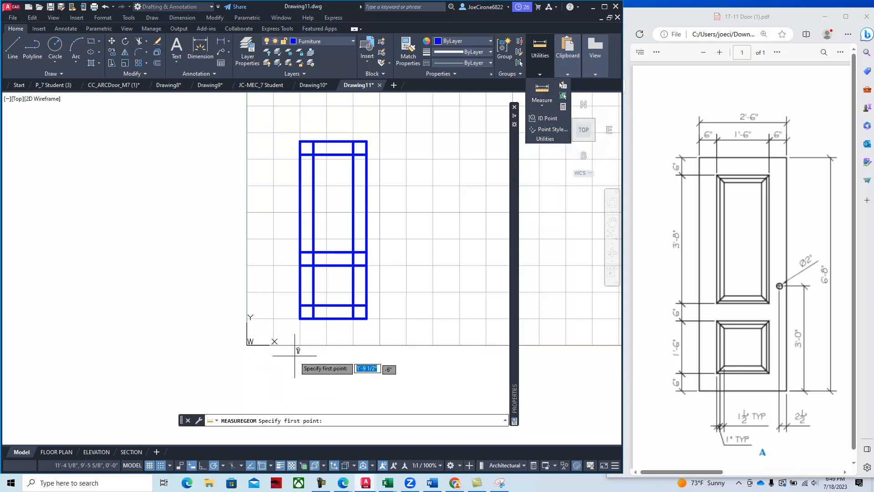
left_click(300, 305)
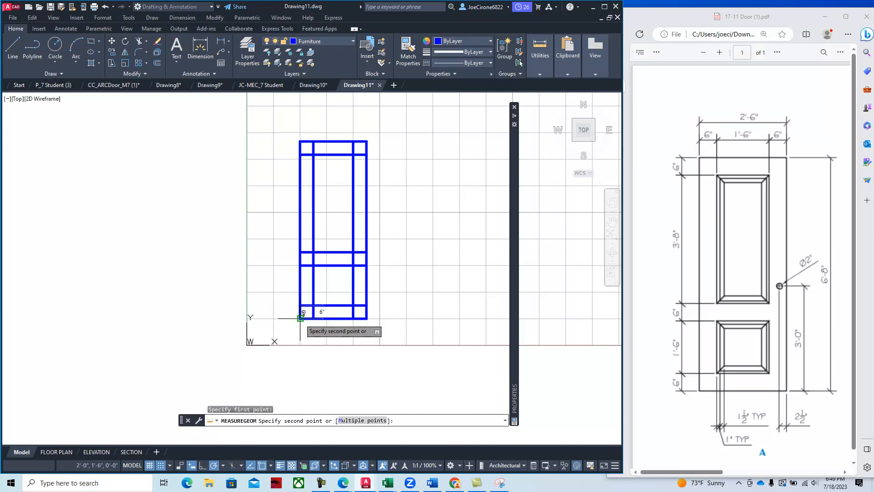
left_click(301, 318)
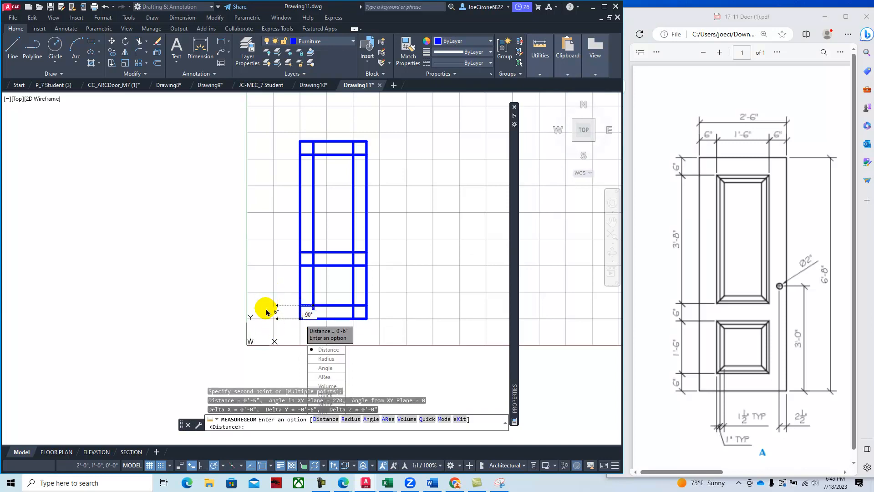
key("Escape")
key("Escape")
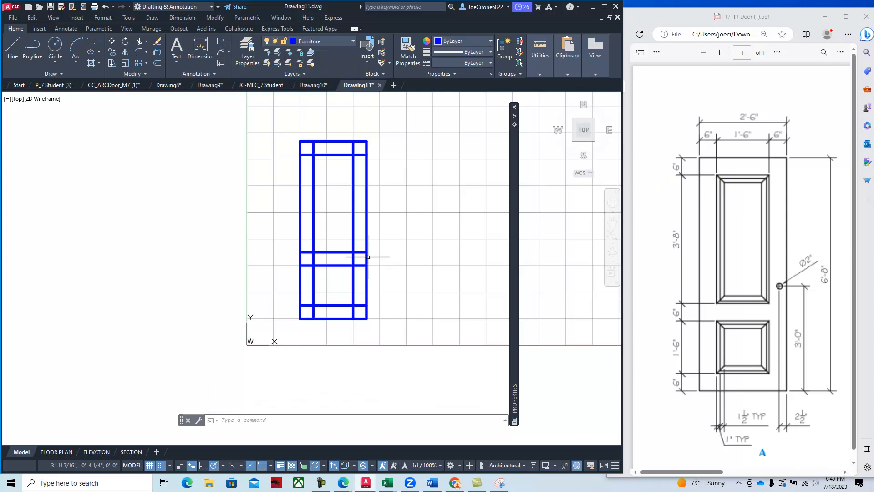
Trim the overlapping line ends around and between the panels, leaving two separate panel rectangles inside the door outline.
left_click(139, 43)
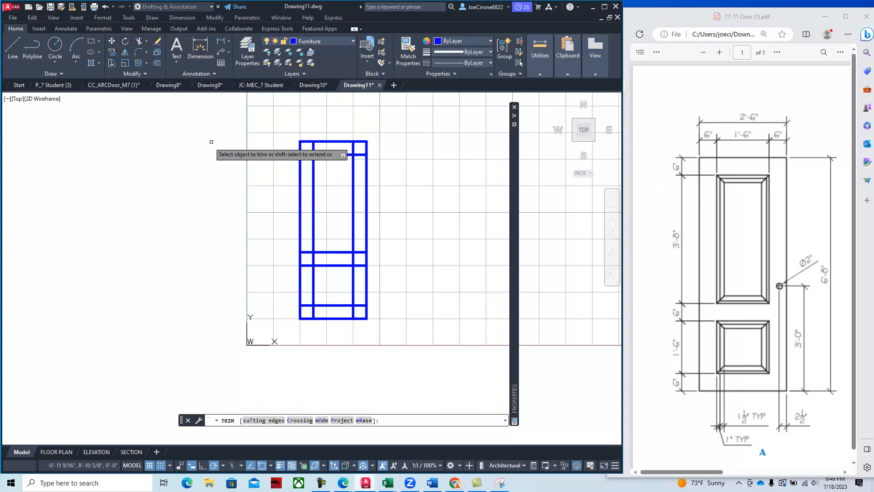
mouse_move(324, 146)
left_mouse_down()
mouse_move(304, 155)
mouse_move(360, 148)
mouse_move(359, 162)
left_mouse_up()
mouse_move(361, 256)
left_mouse_down()
mouse_move(307, 259)
mouse_move(305, 247)
mouse_move(303, 257)
left_mouse_up()
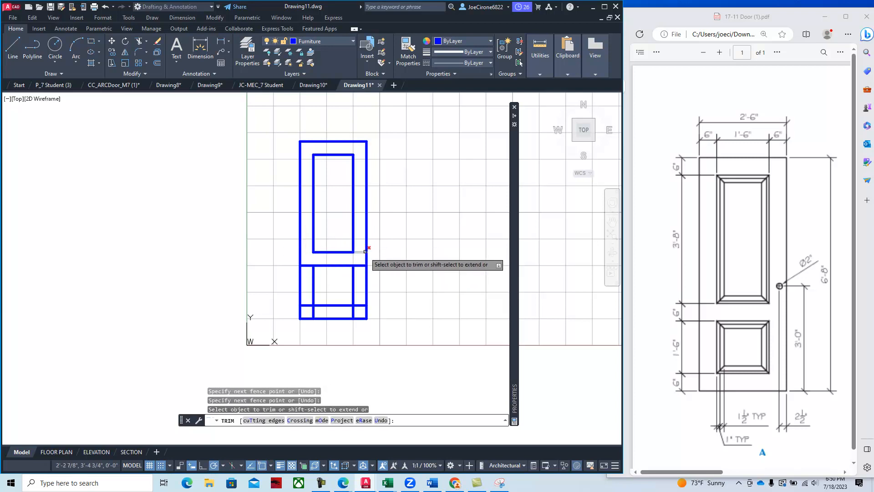
mouse_move(360, 245)
left_mouse_down()
mouse_move(359, 264)
mouse_move(308, 262)
left_mouse_up()
left_click(359, 264)
mouse_move(308, 296)
left_mouse_down()
mouse_move(308, 309)
mouse_move(322, 312)
left_mouse_up()
mouse_move(345, 312)
left_mouse_down()
mouse_move(357, 312)
mouse_move(359, 297)
left_mouse_up()
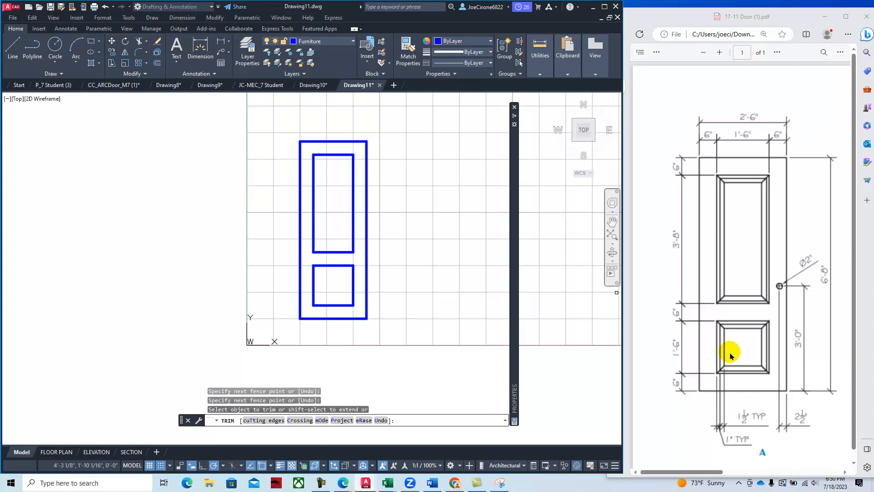
Offset all four sides of the lower panel rectangle 1" inward.
left_click(157, 63)
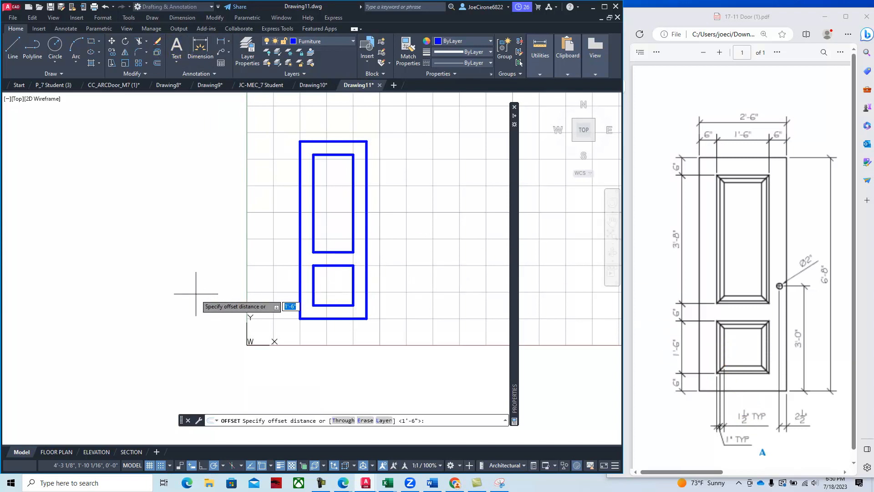
key("Return")
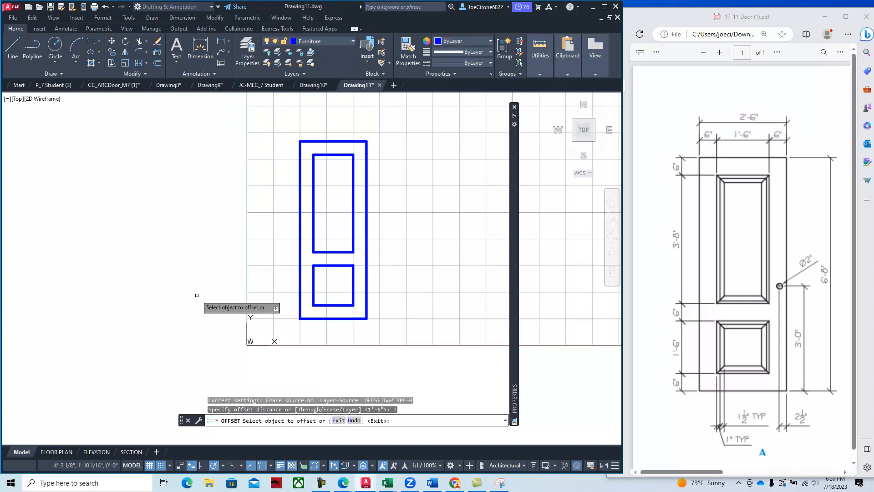
scroll(308, 294, "up", 5)
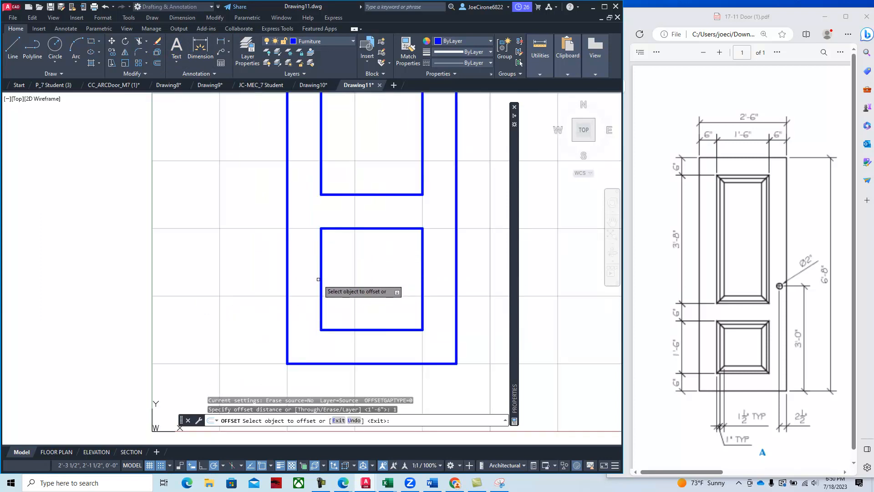
left_click(318, 280)
left_click(324, 280)
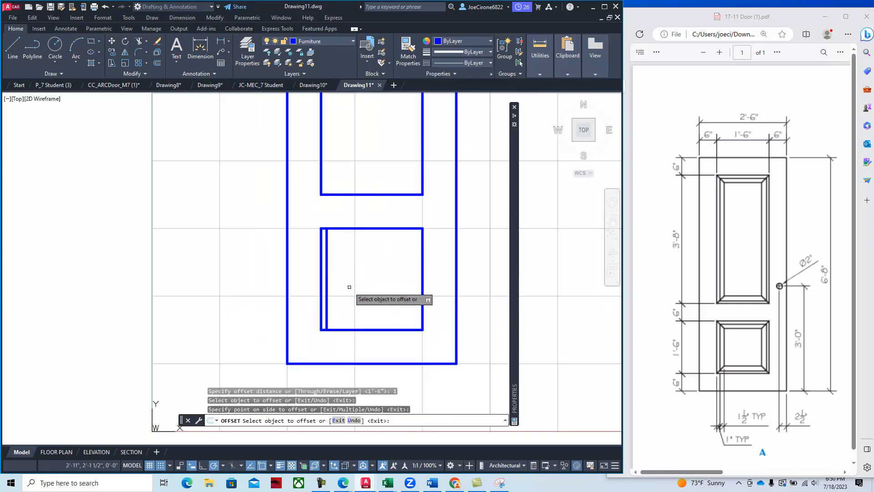
left_click(371, 229)
left_click(369, 254)
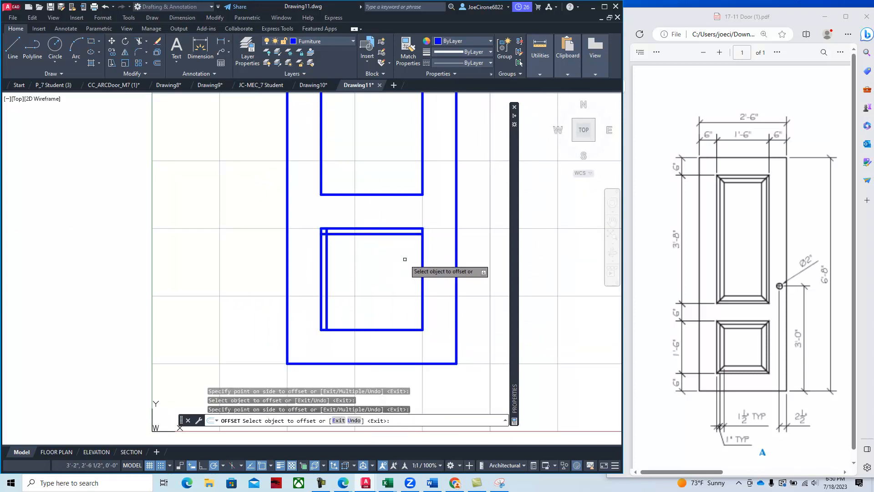
left_click(425, 255)
left_click(416, 267)
left_click(372, 329)
left_click(370, 298)
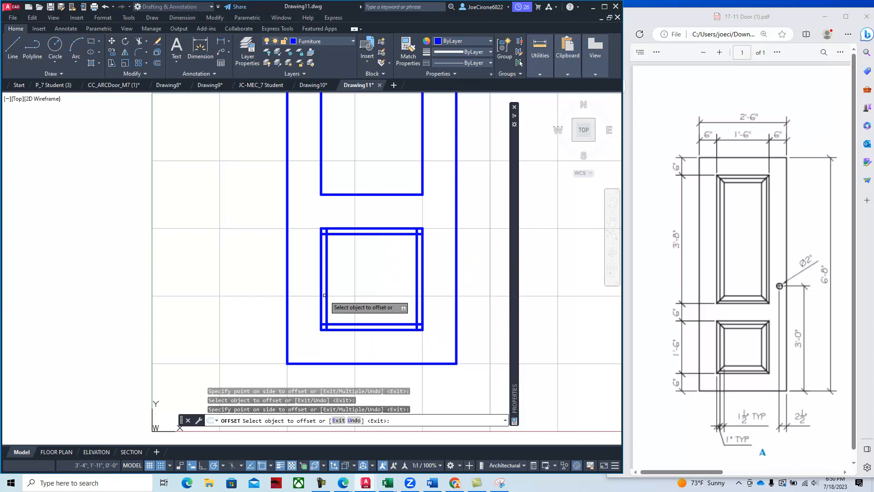
right_click(350, 261)
left_click(359, 263)
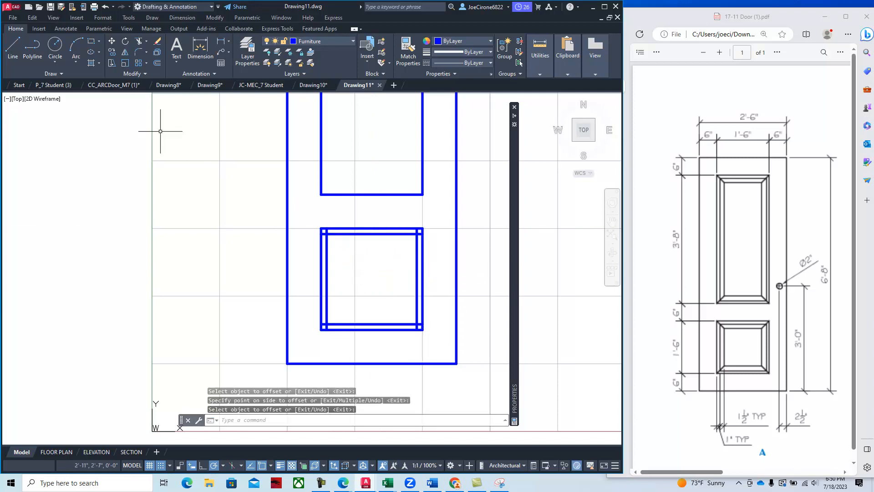
Fillet the upper-left corner of the lower panel's inner offset lines with a radius of 0.
left_click(139, 53)
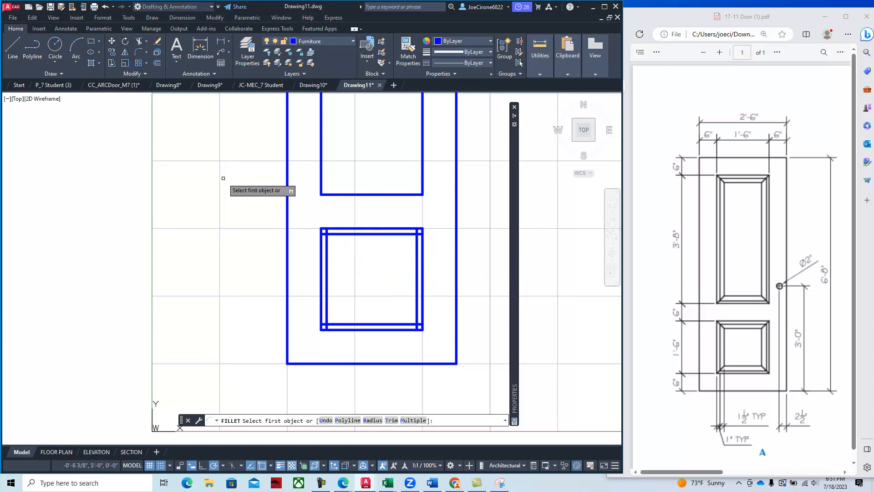
key("Down")
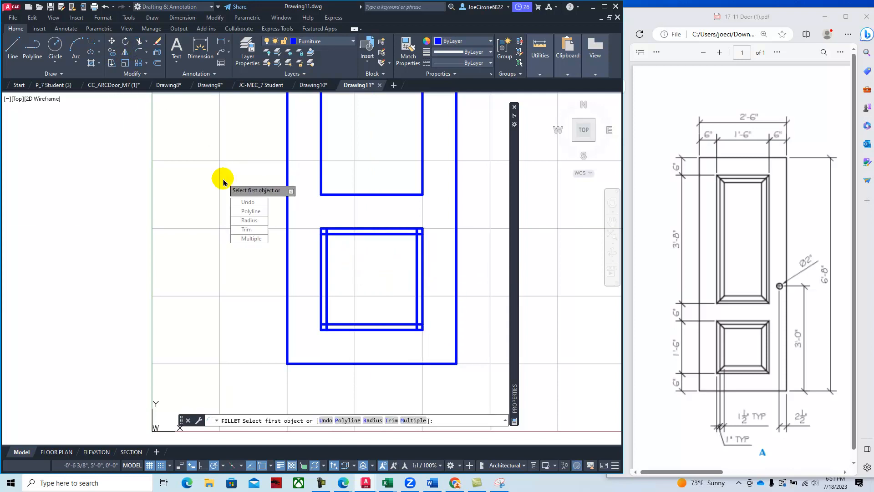
left_click(249, 222)
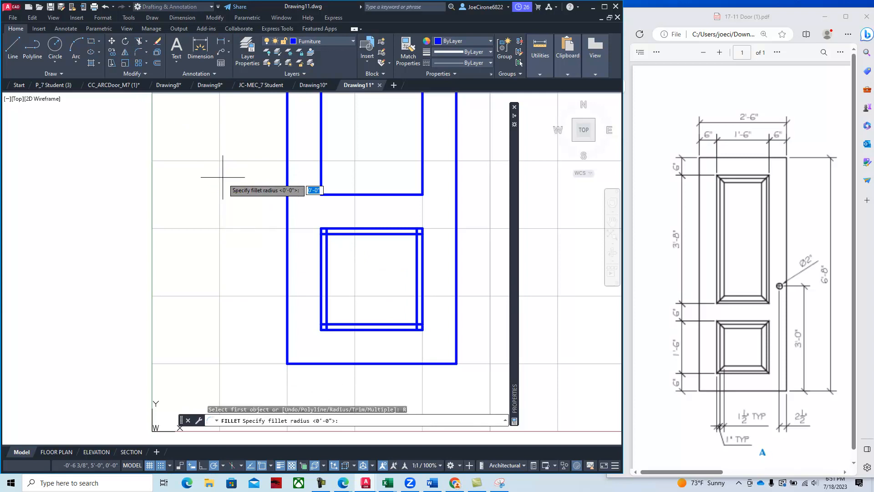
key("Return")
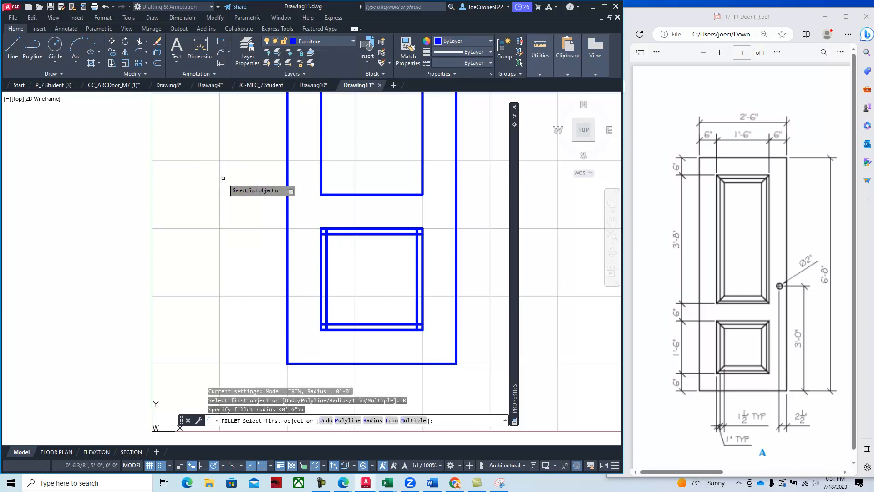
left_click(328, 255)
left_click(354, 234)
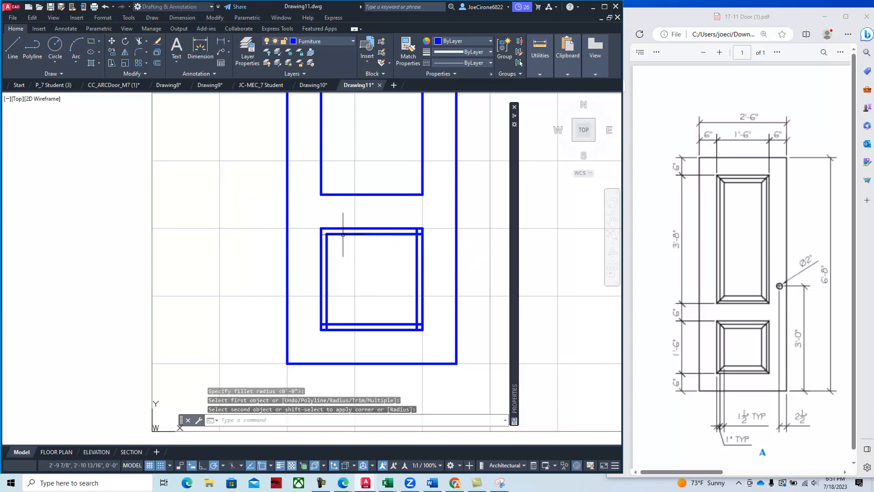
Fillet the upper-right and lower-right corners of the lower panel's inner offset lines with the same zero radius.
right_click(353, 233)
left_click(408, 241)
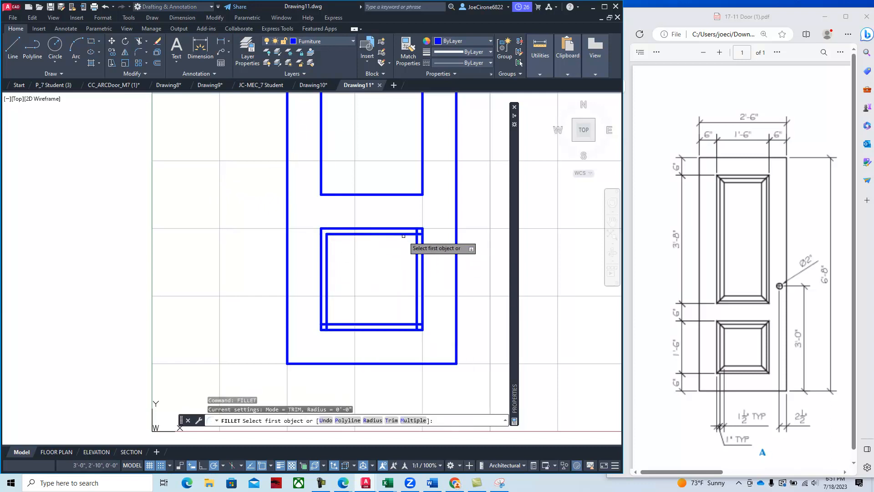
left_click(403, 235)
left_click(417, 269)
right_click(421, 289)
left_click(421, 290)
left_click(417, 314)
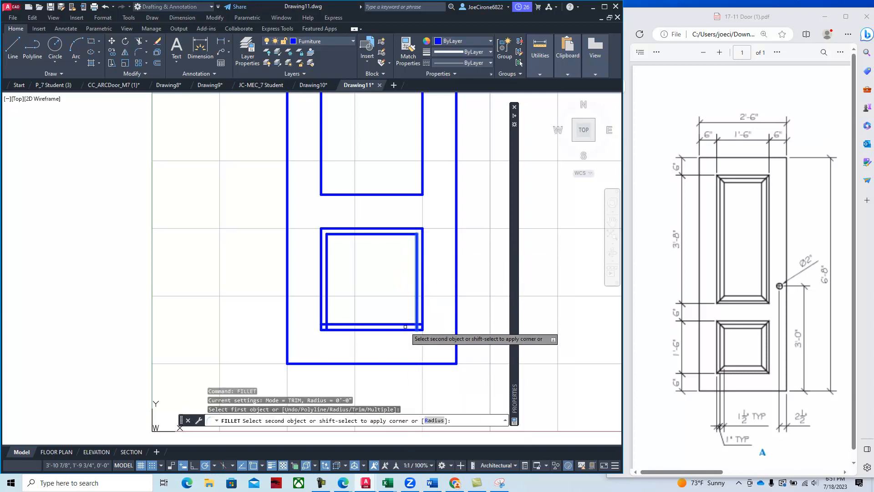
left_click(404, 325)
Fillet the lower-left corner of the lower panel's 1" inner offset lines with the same zero radius.
right_click(405, 288)
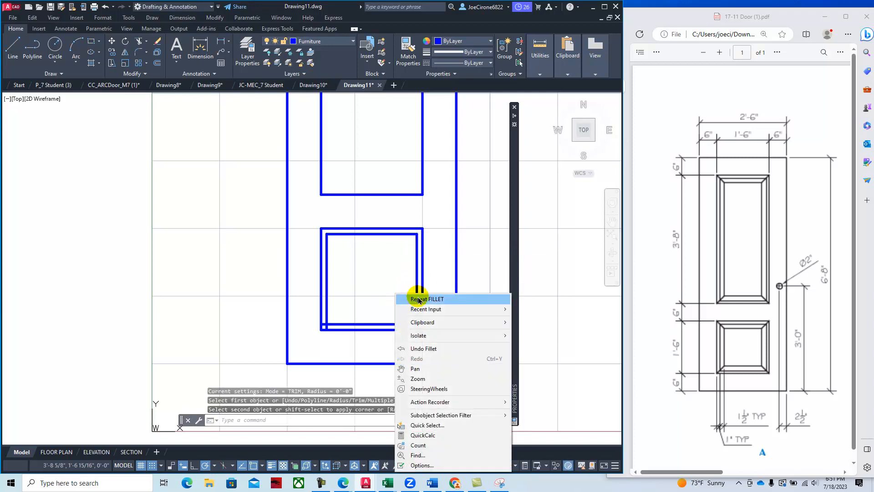
left_click(415, 297)
left_click(356, 324)
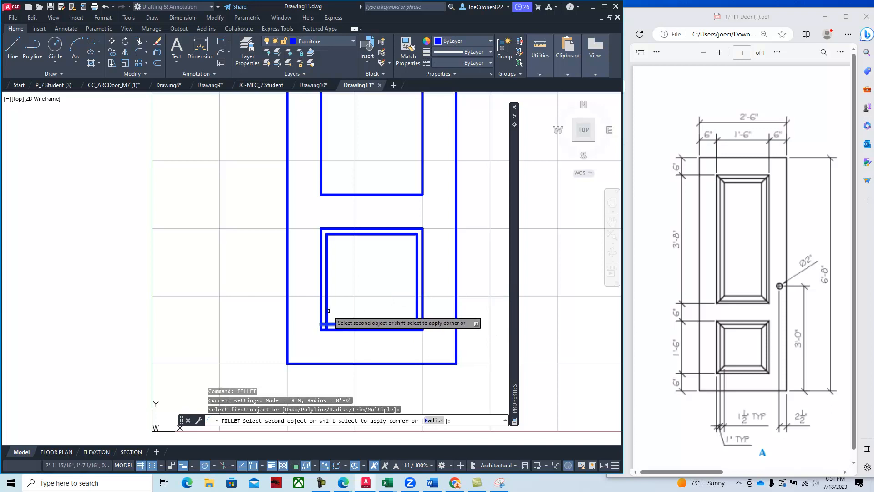
left_click(326, 314)
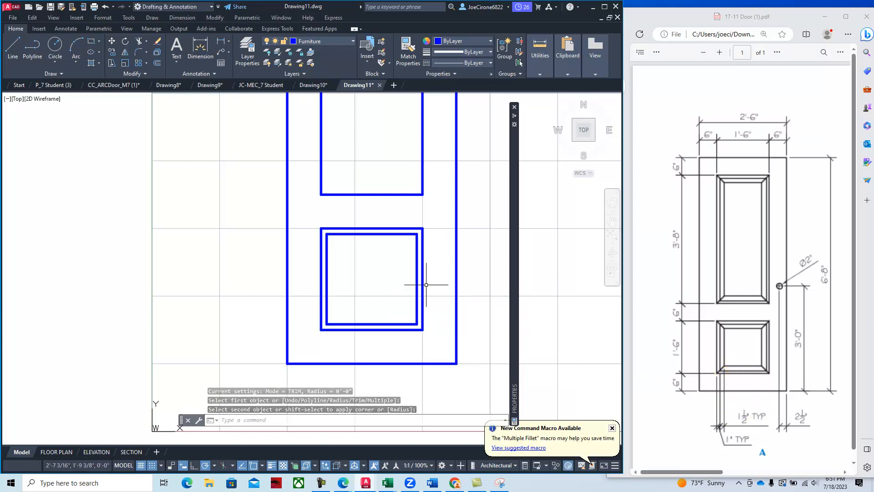
Offset all four sides of the lower panel's inner rectangle 1-1/2" further inward.
left_click(157, 64)
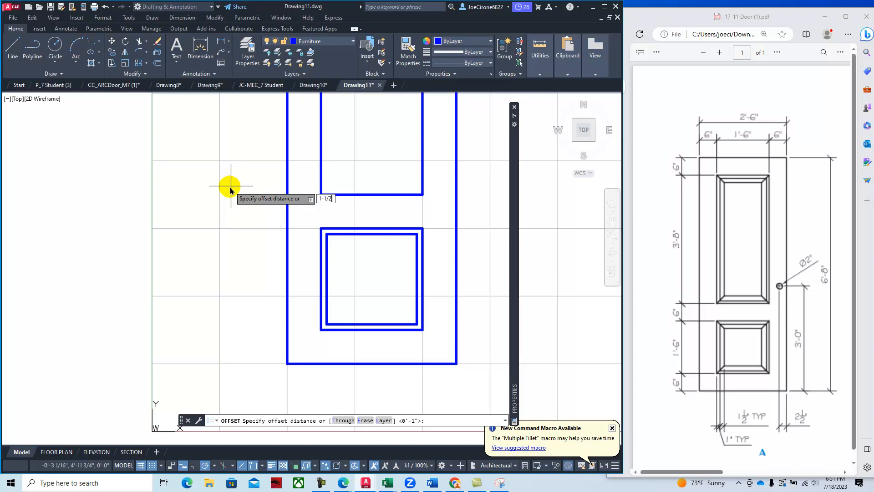
key("Return")
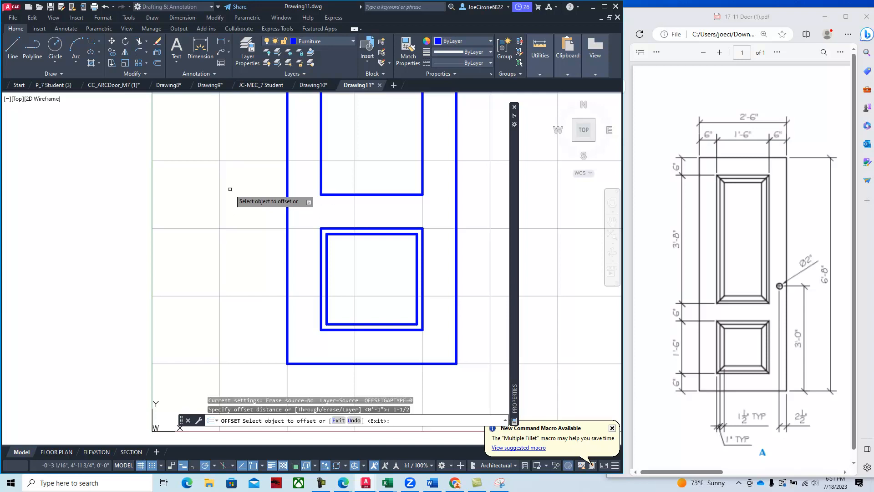
left_click(327, 271)
left_click(353, 264)
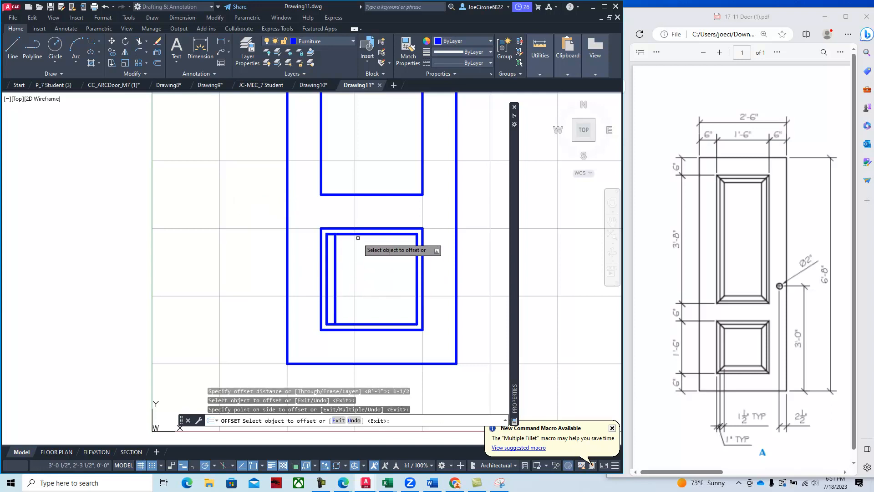
left_click(359, 236)
left_click(358, 264)
left_click(418, 261)
left_click(394, 273)
left_click(374, 323)
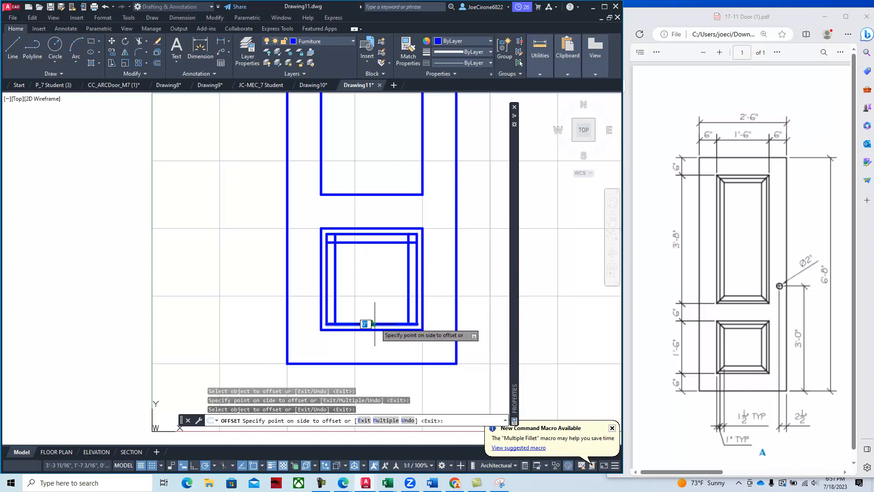
left_click(374, 298)
Fillet the upper-left and upper-right corners of the lower panel's innermost lines with zero radius.
left_click(139, 53)
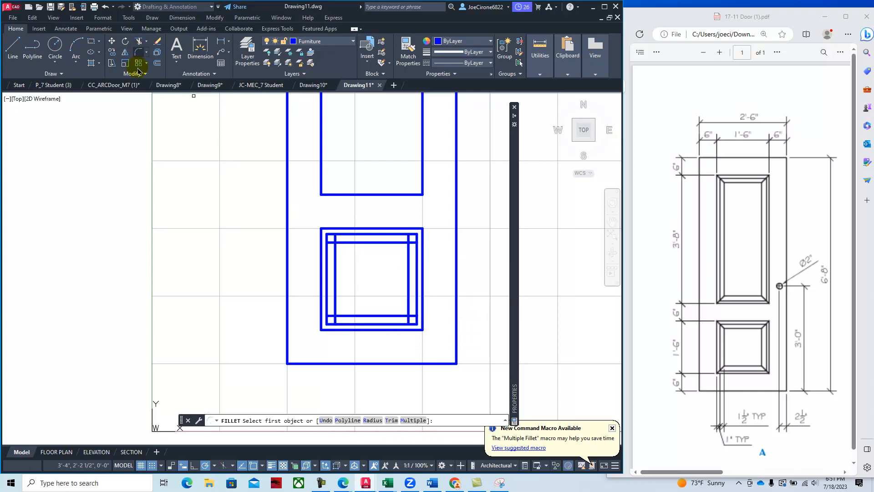
left_click(336, 262)
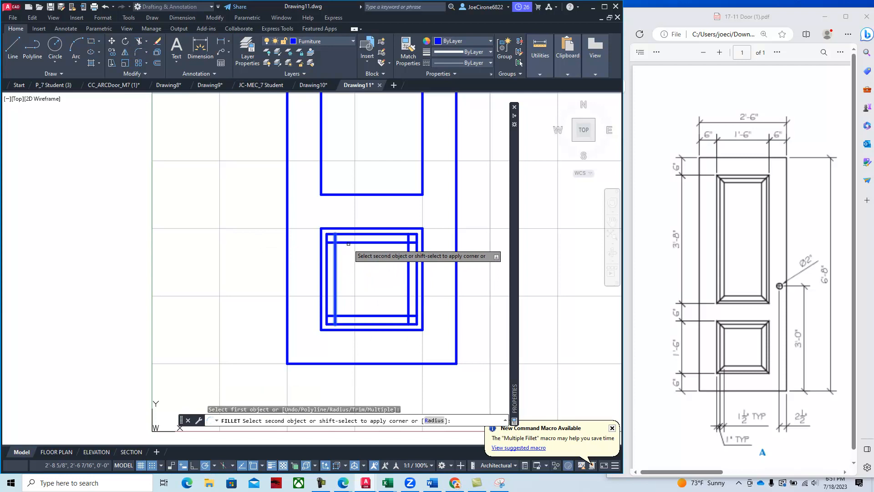
left_click(349, 243)
right_click(371, 260)
left_click(390, 265)
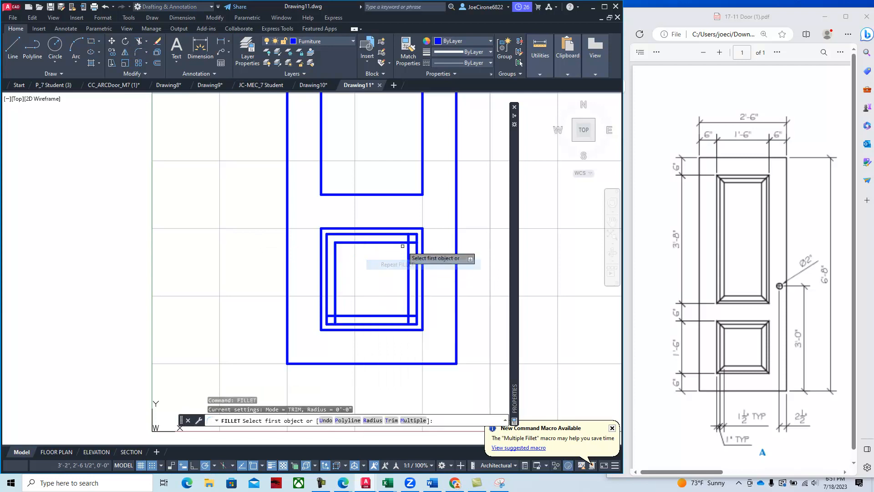
left_click(403, 243)
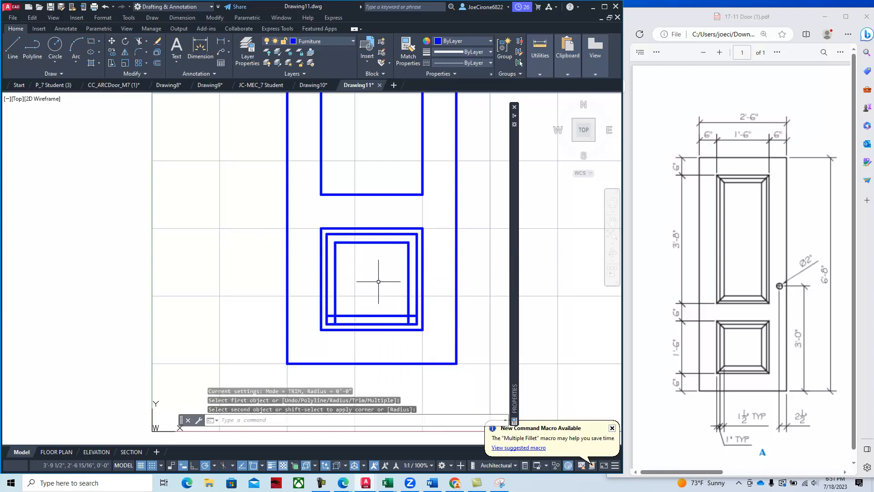
Fillet the lower-right and lower-left corners of the lower panel's innermost lines to close the rectangle.
right_click(378, 281)
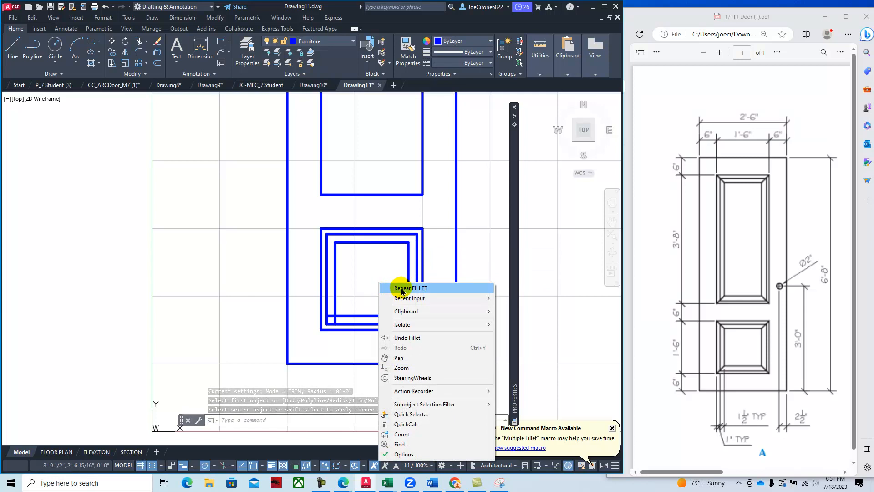
left_click(403, 289)
left_click(398, 315)
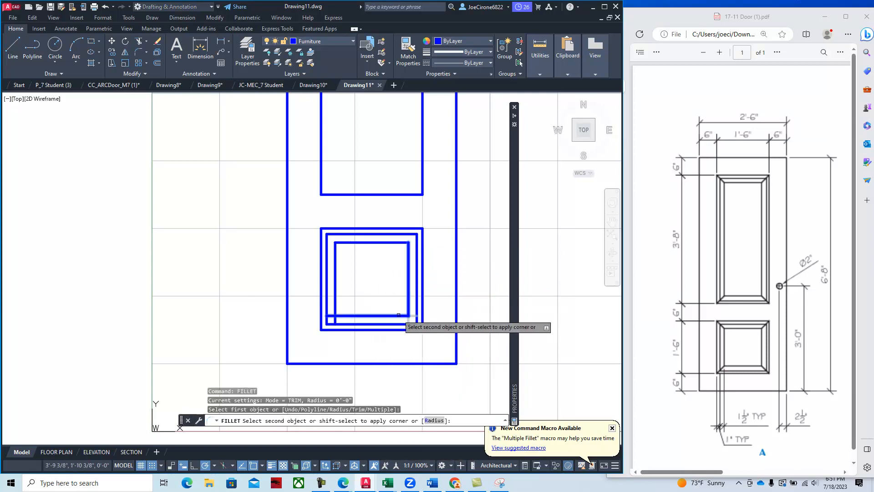
left_click(407, 294)
right_click(390, 293)
left_click(398, 297)
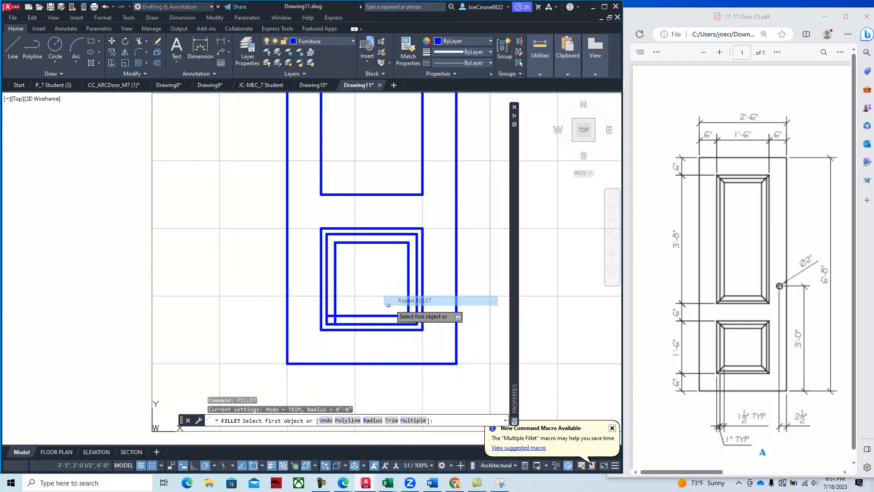
left_click(362, 316)
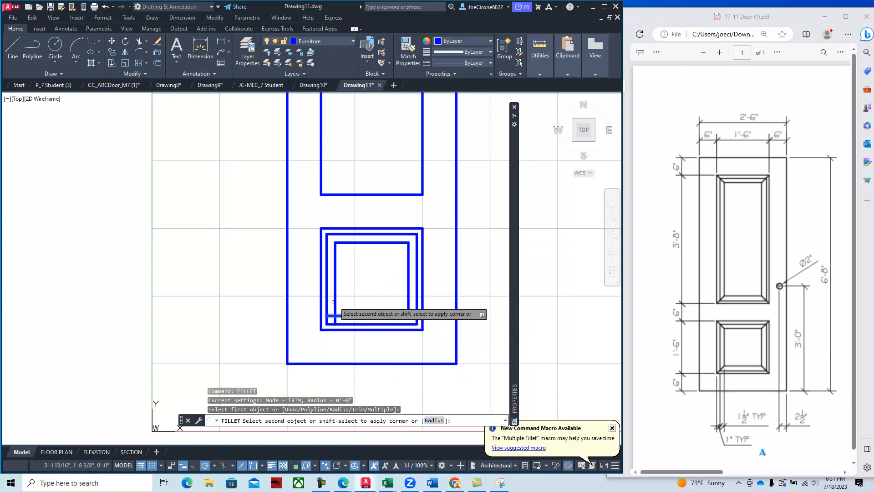
left_click(334, 301)
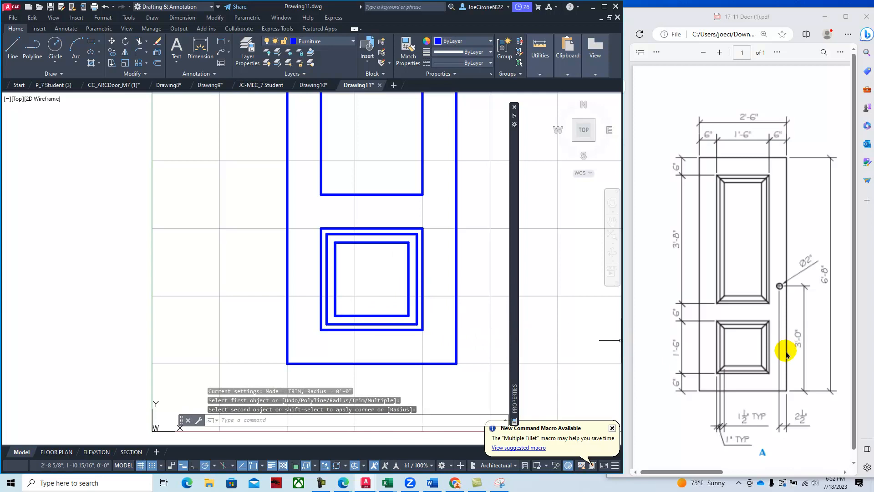
Draw diagonal miter lines joining the lower panel's outer and innermost rectangles at the upper-left and upper-right corners.
left_click(18, 48)
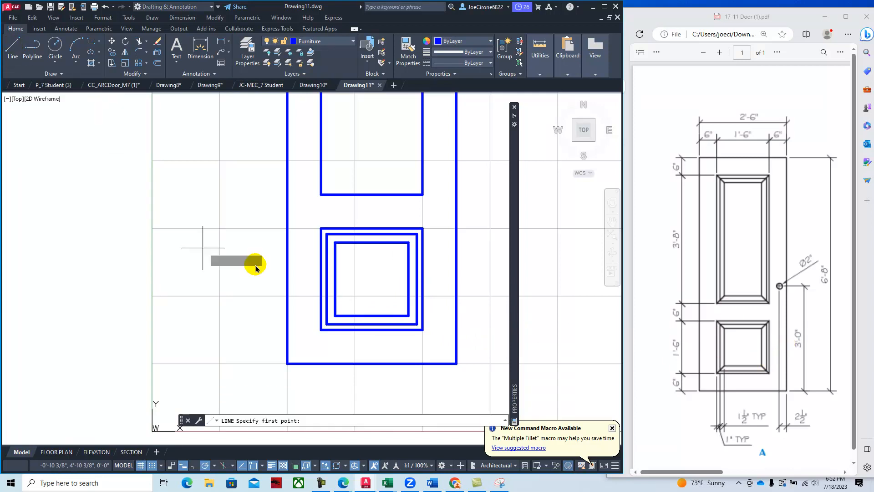
left_click(321, 229)
left_click(342, 253)
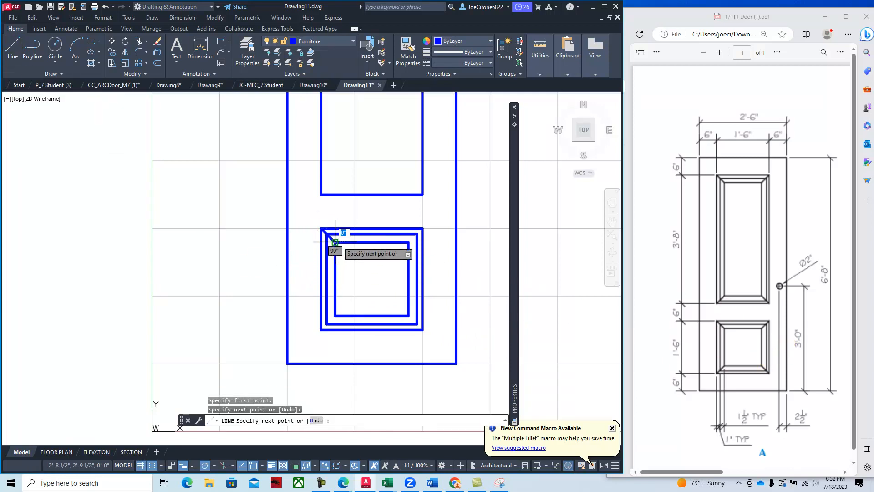
right_click(356, 262)
left_click(365, 261)
right_click(376, 261)
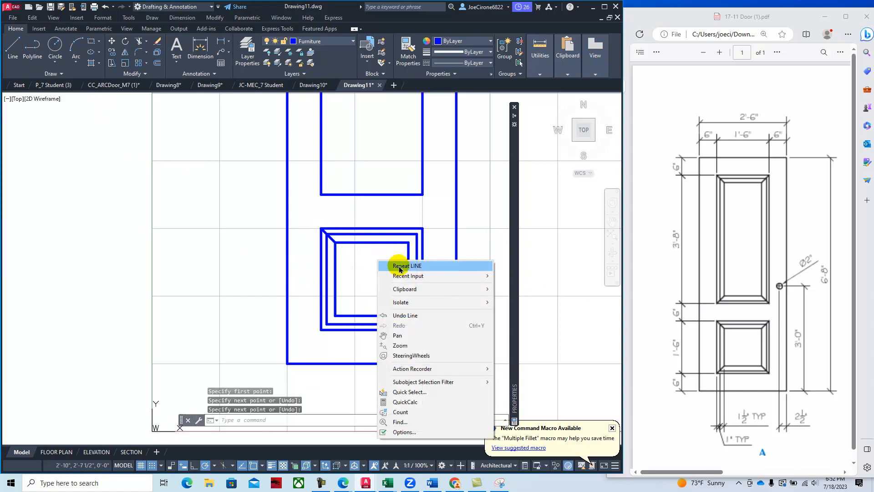
left_click(396, 263)
left_click(409, 242)
left_click(422, 227)
right_click(423, 228)
left_click(445, 234)
Draw diagonal miter lines joining the lower panel's outer and innermost rectangles at the lower-right and lower-left corners.
right_click(444, 241)
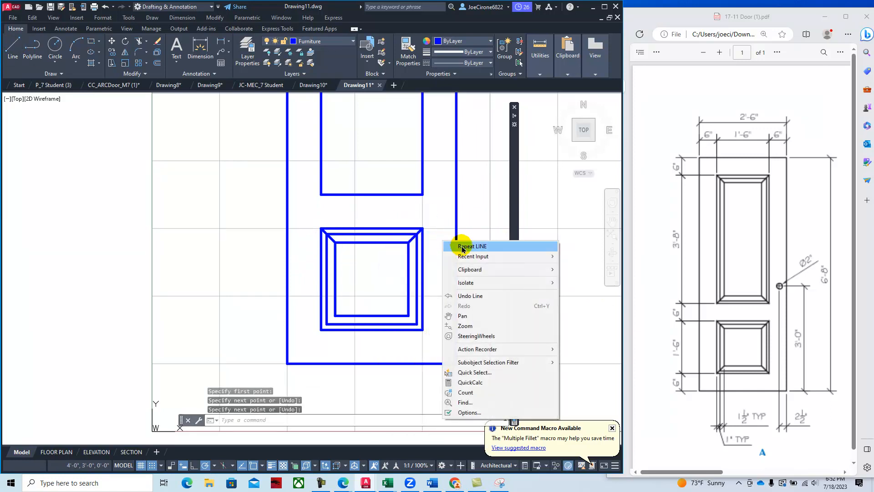
left_click(462, 247)
left_click(422, 330)
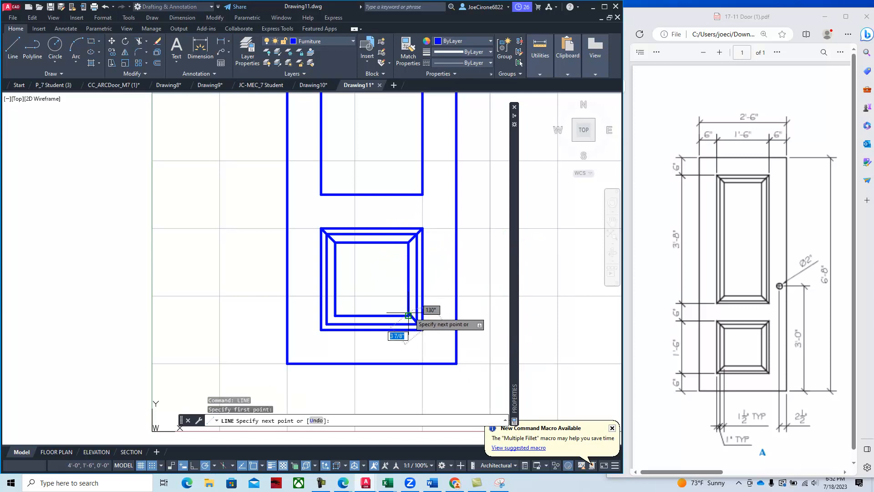
left_click(408, 315)
right_click(403, 294)
left_click(430, 301)
right_click(444, 279)
left_click(469, 283)
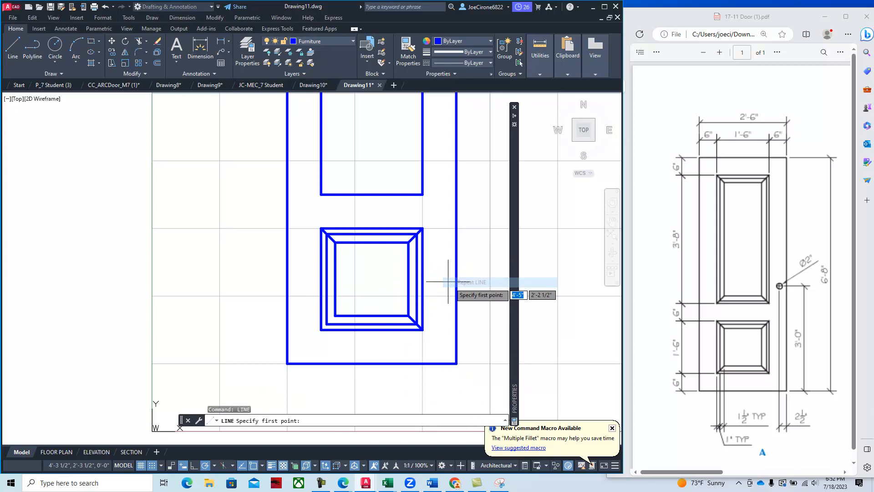
left_click(321, 329)
left_click(335, 315)
right_click(347, 286)
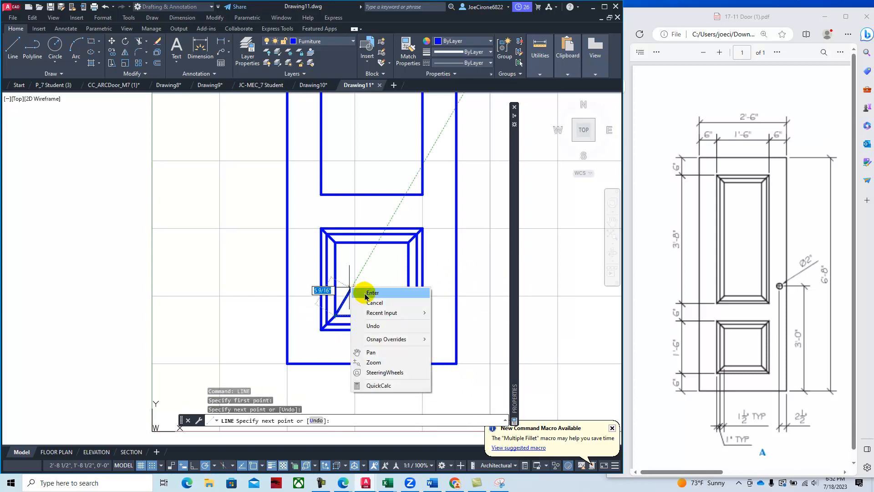
left_click(359, 292)
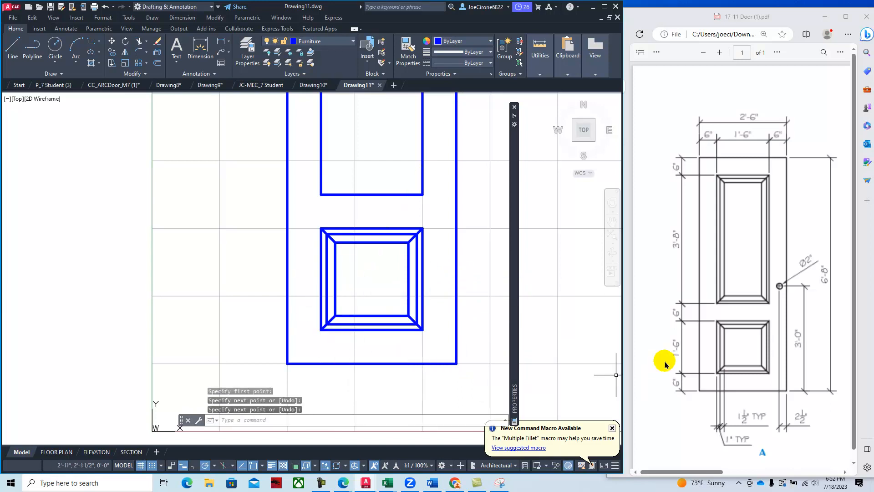
Offset all four sides of the upper panel rectangle 1" inward.
middle_click_drag(391, 228, 374, 384)
middle_click_drag(357, 234, 363, 248)
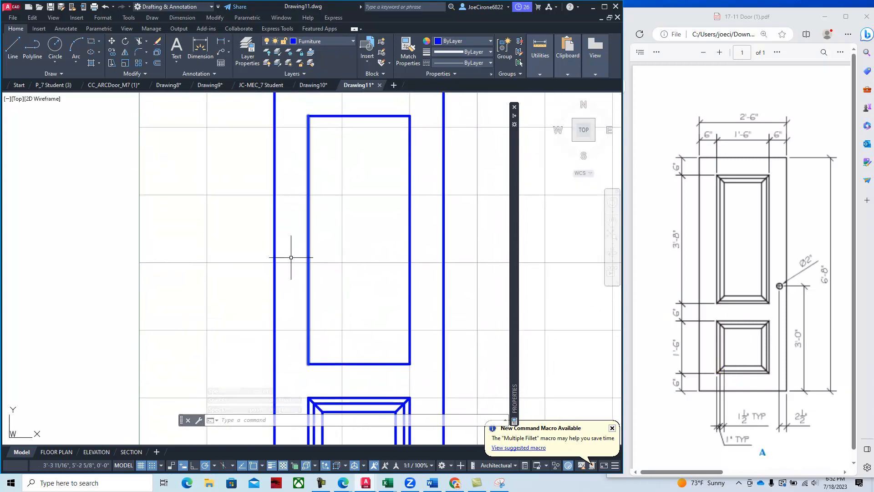
left_click(157, 65)
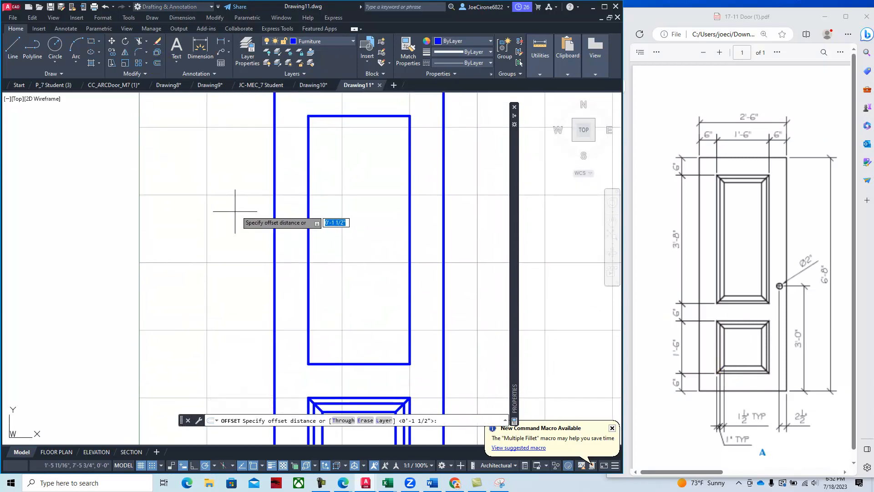
type("1")
key("Return")
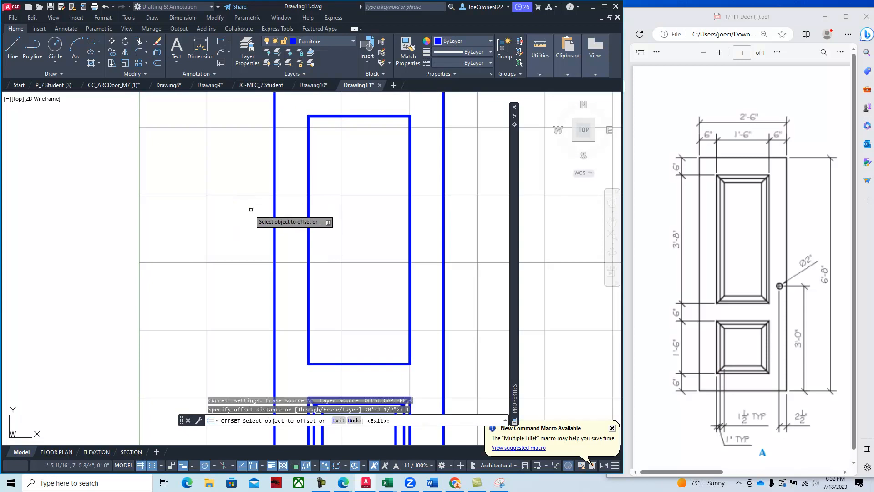
left_click(308, 200)
left_click(330, 205)
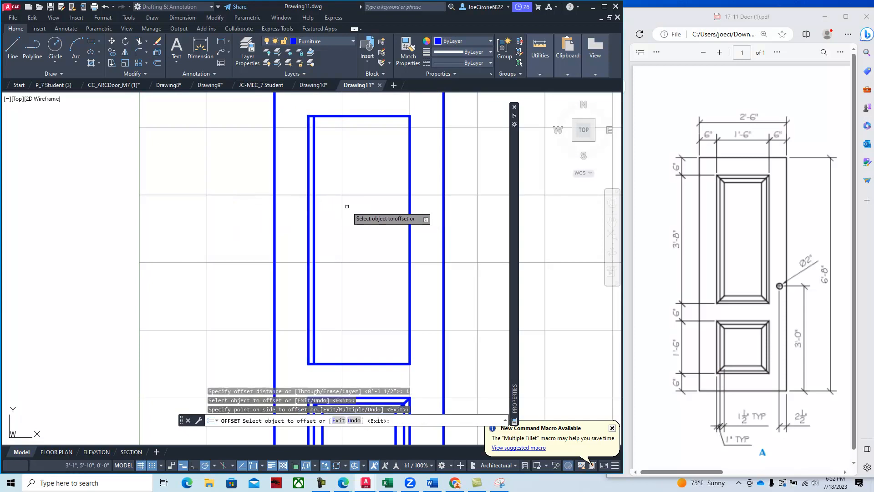
left_click(349, 116)
left_click(341, 154)
left_click(409, 164)
left_click(370, 175)
left_click(376, 363)
left_click(357, 303)
key("Return")
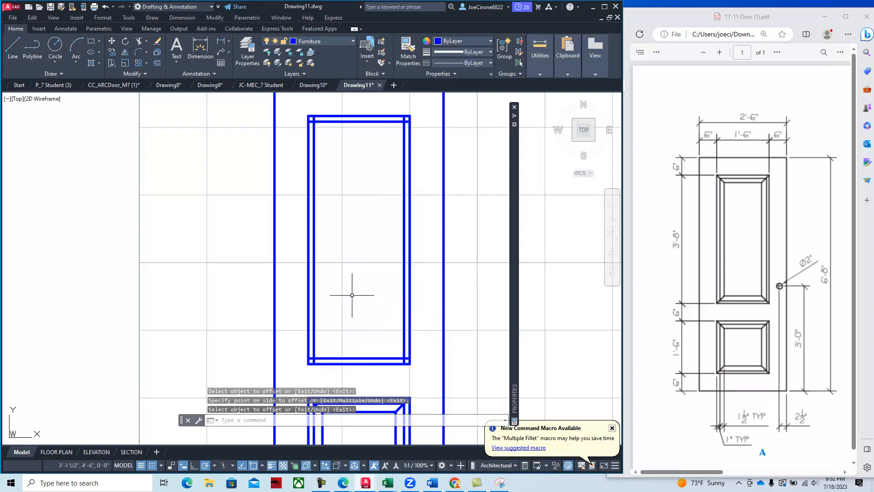
Fillet the upper-left and upper-right corners of the upper panel's inner offset lines with zero radius.
left_click(135, 54)
left_click(314, 142)
left_click(333, 119)
left_click(333, 119)
right_click(355, 135)
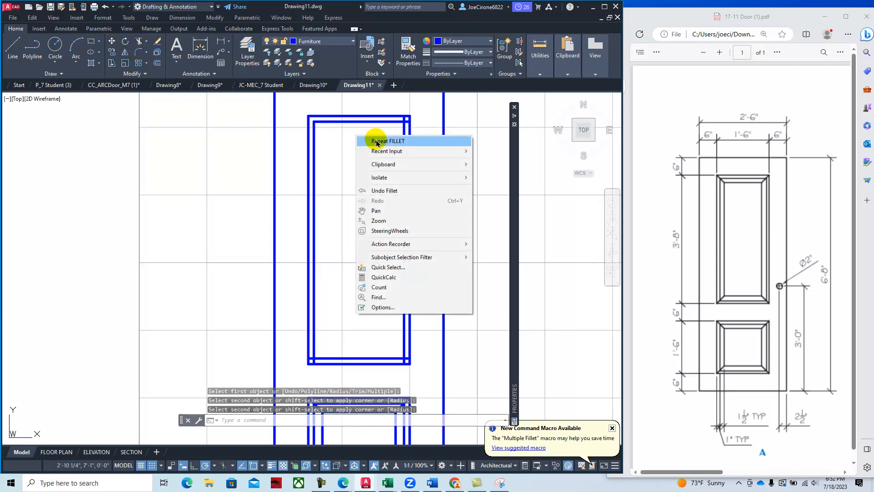
left_click(377, 142)
left_click(388, 122)
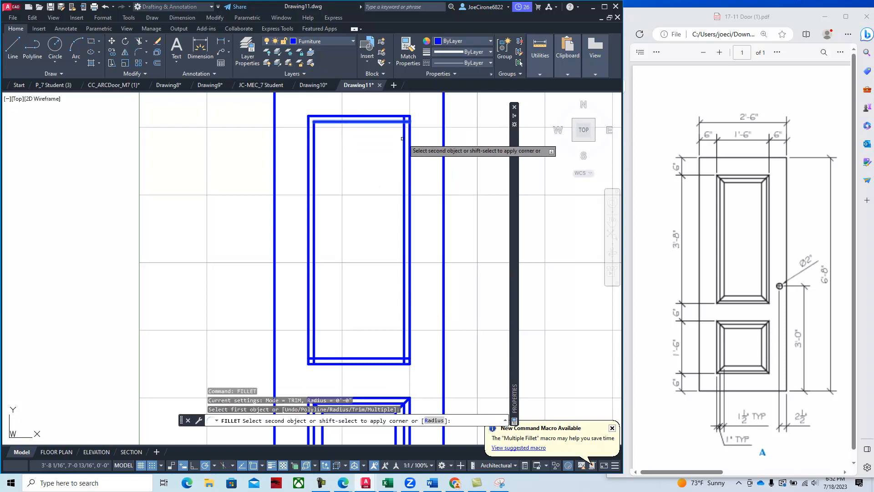
left_click(403, 140)
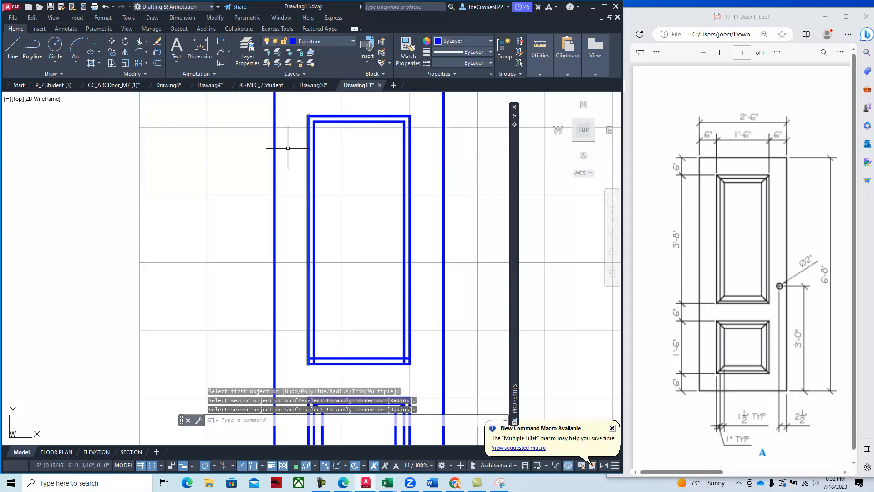
Fillet the lower-right and lower-left corners of the upper panel's 1" offset lines with zero radius.
left_click(147, 56)
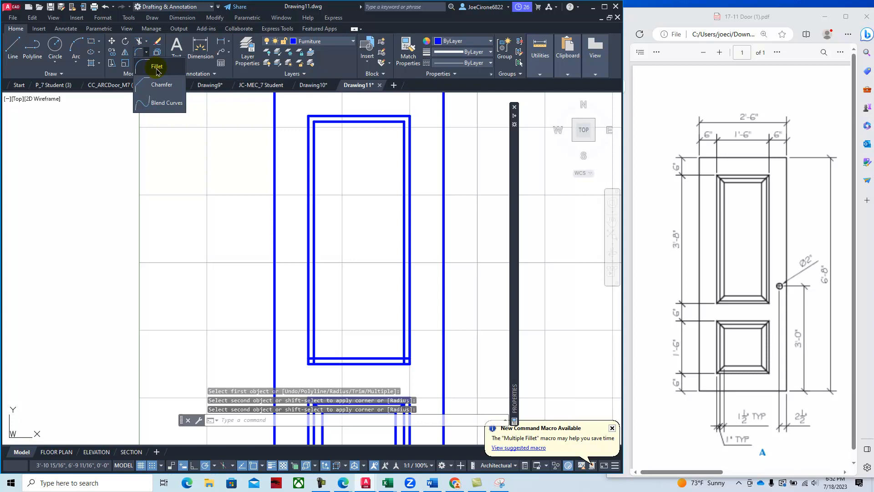
left_click(156, 68)
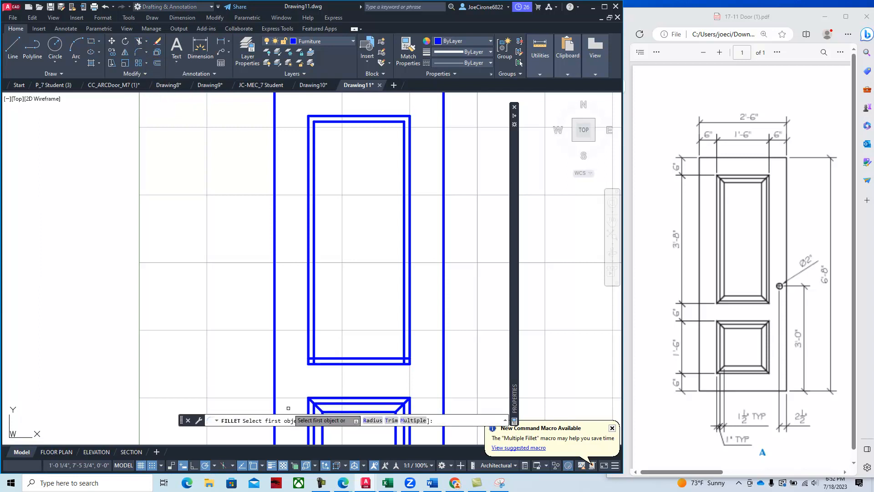
left_click(413, 420)
left_click(404, 354)
left_click(395, 359)
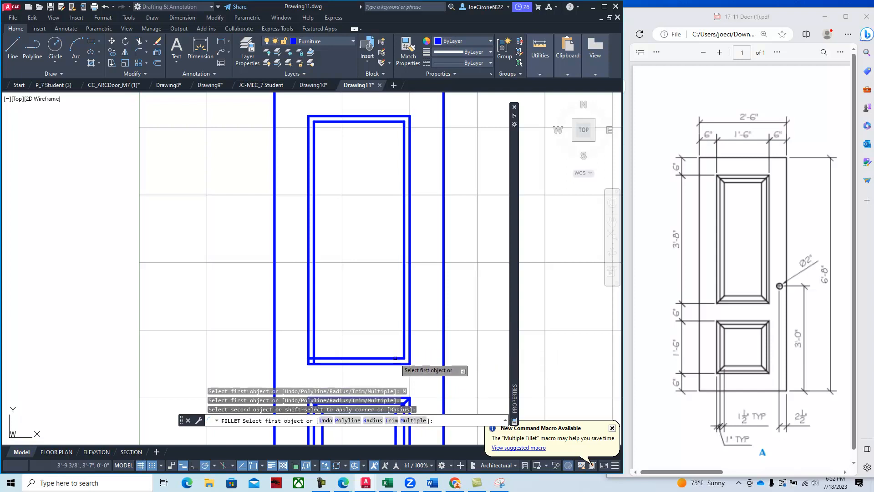
left_click(316, 347)
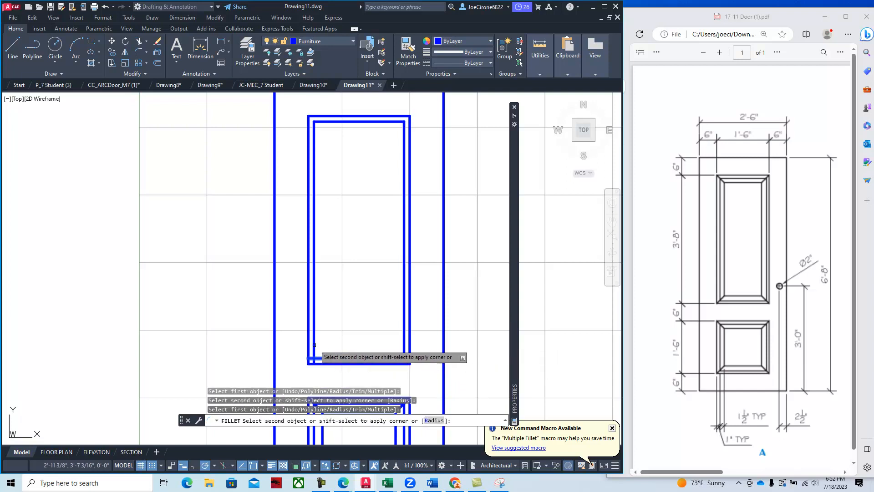
left_click(314, 348)
right_click(376, 306)
left_click(387, 309)
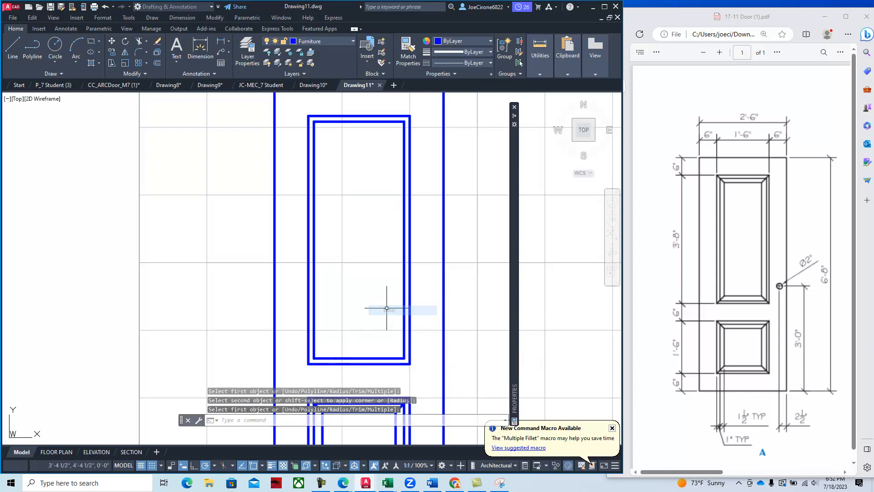
Offset all four sides of the upper panel's inner rectangle 1-1/2" inward.
left_click(157, 66)
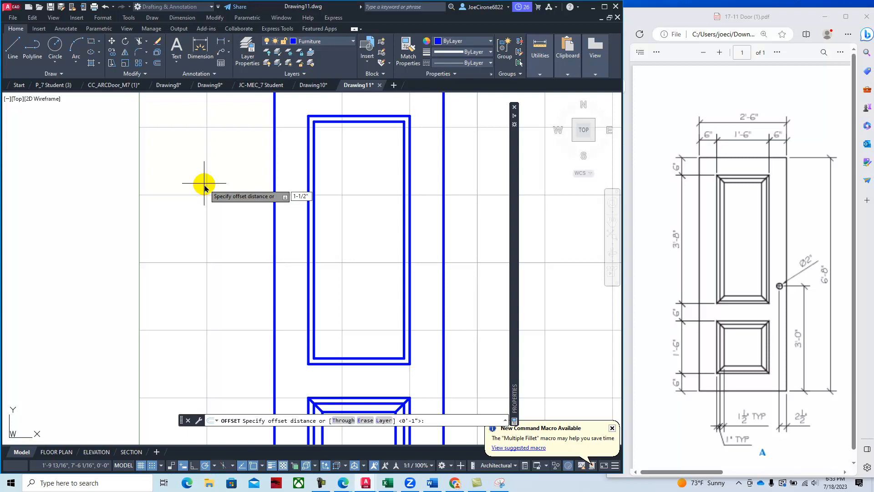
key("Return")
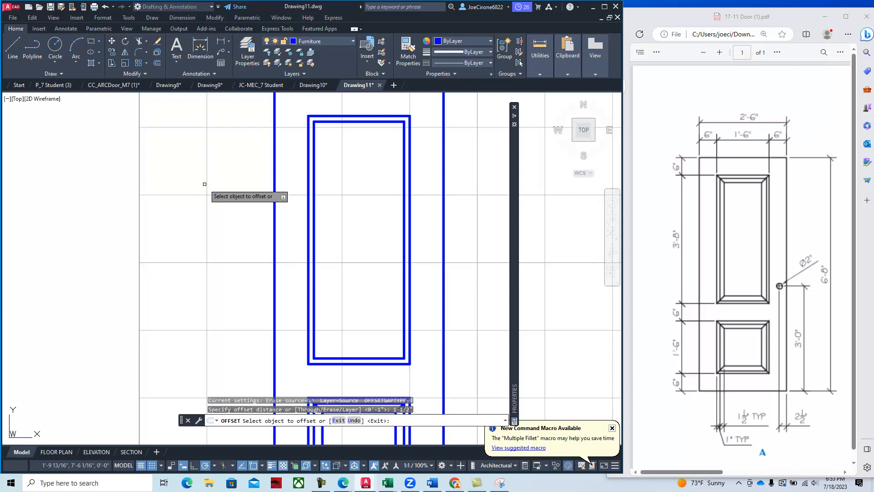
left_click(314, 226)
left_click(337, 182)
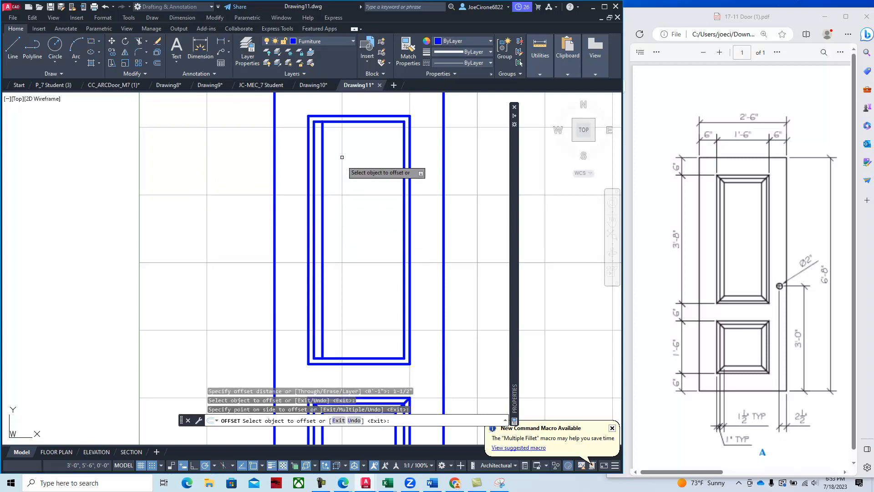
left_click(344, 125)
left_click(345, 167)
left_click(404, 172)
left_click(369, 182)
left_click(348, 358)
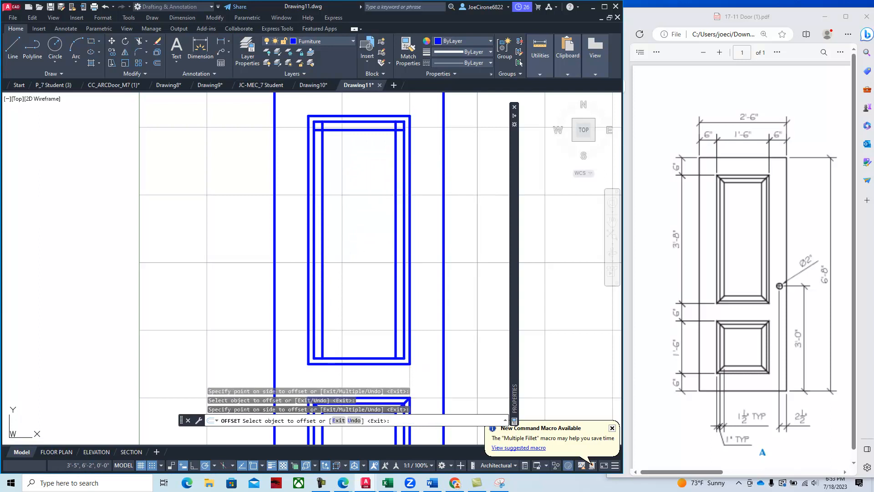
left_click(355, 333)
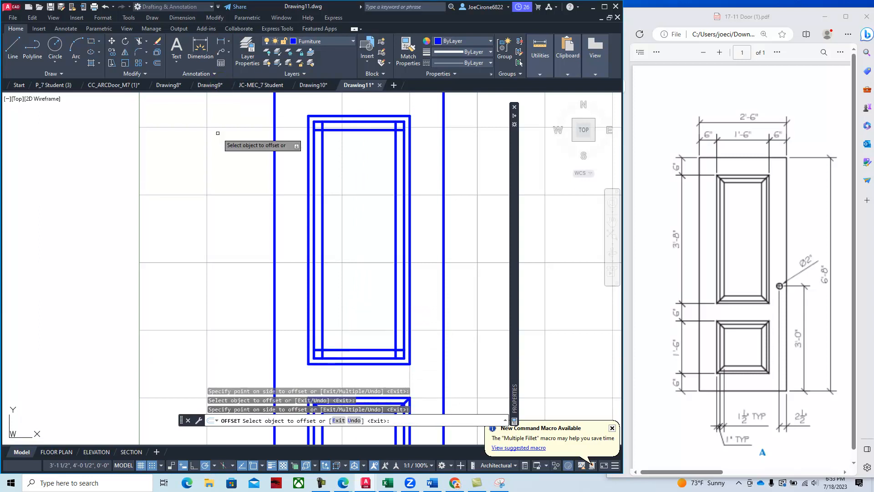
Fillet the upper-left and upper-right corners of the upper panel's innermost offset lines with zero radius.
left_click(144, 55)
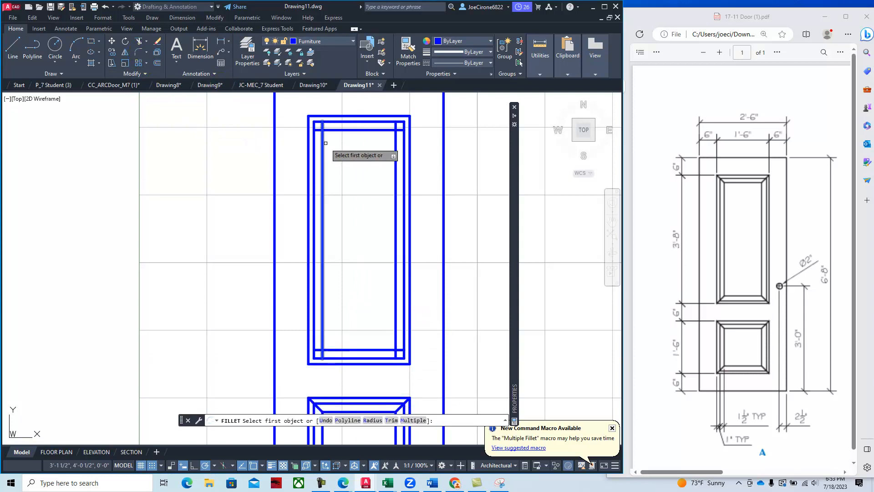
left_click(323, 155)
right_click(338, 138)
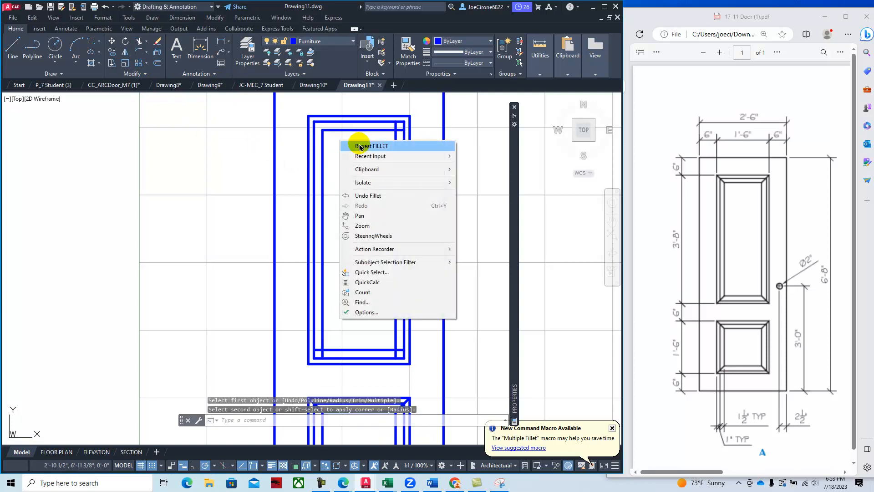
left_click(351, 142)
left_click(379, 130)
Fillet the lower-right and lower-left corners of the upper panel's innermost offset lines with zero radius.
right_click(389, 170)
left_click(395, 173)
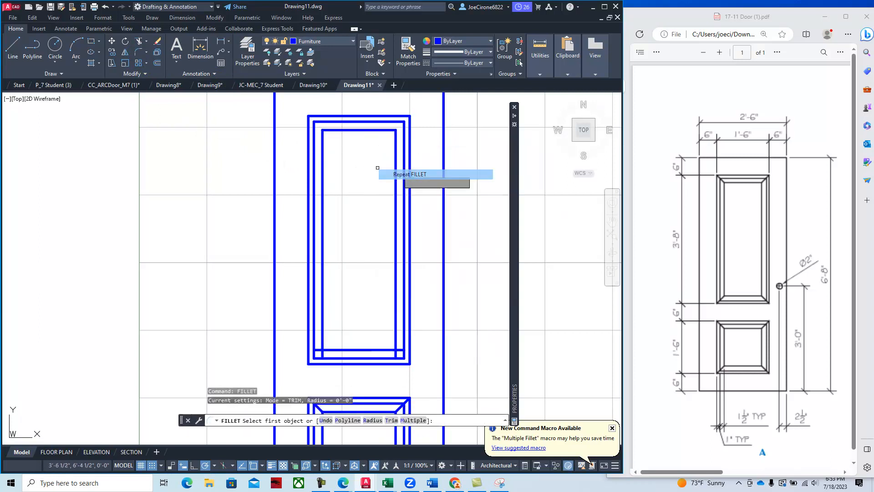
left_click(394, 325)
right_click(370, 316)
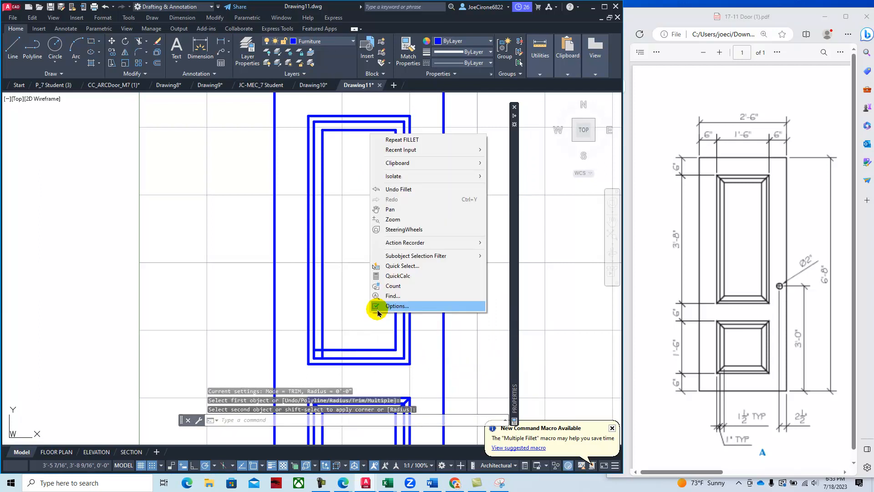
left_click(389, 140)
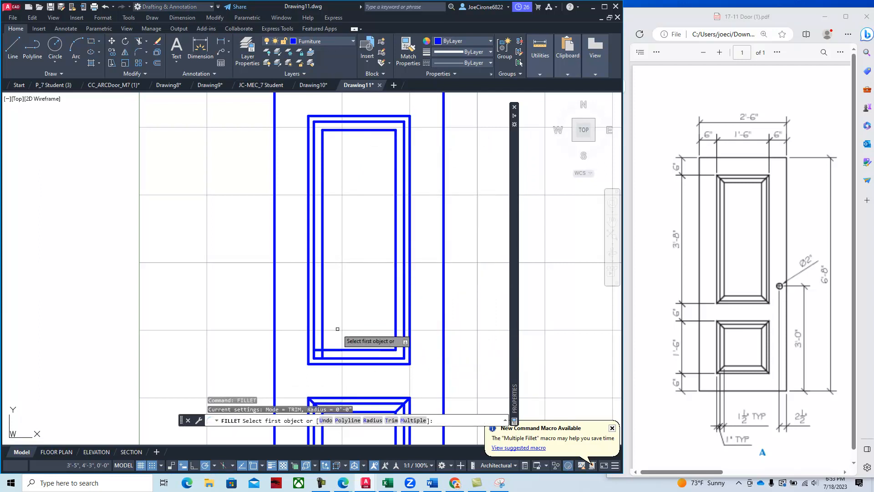
left_click(337, 349)
left_click(325, 326)
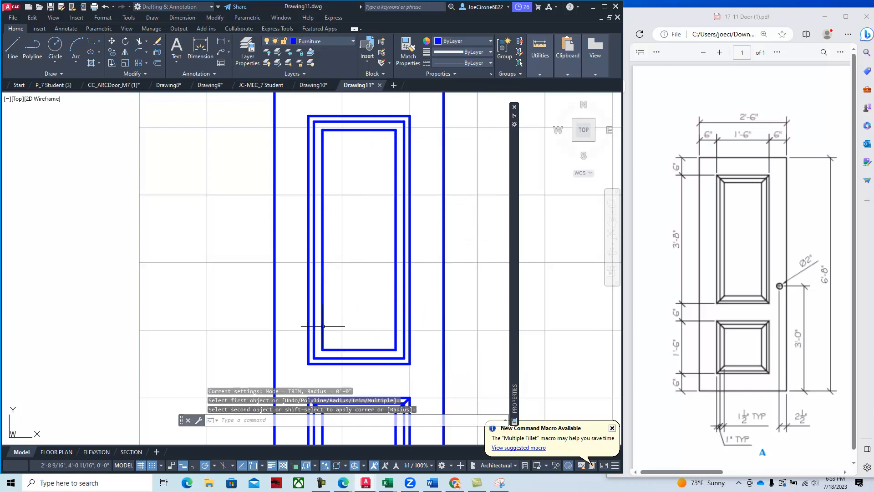
Draw a diagonal miter line joining the upper panel's outer and innermost rectangles at the lower-left corner.
left_click(13, 46)
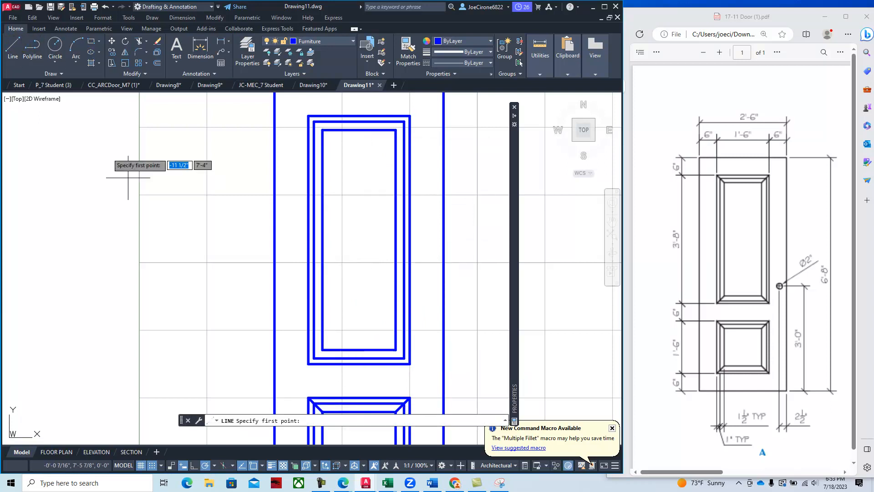
left_click(308, 363)
left_click(321, 349)
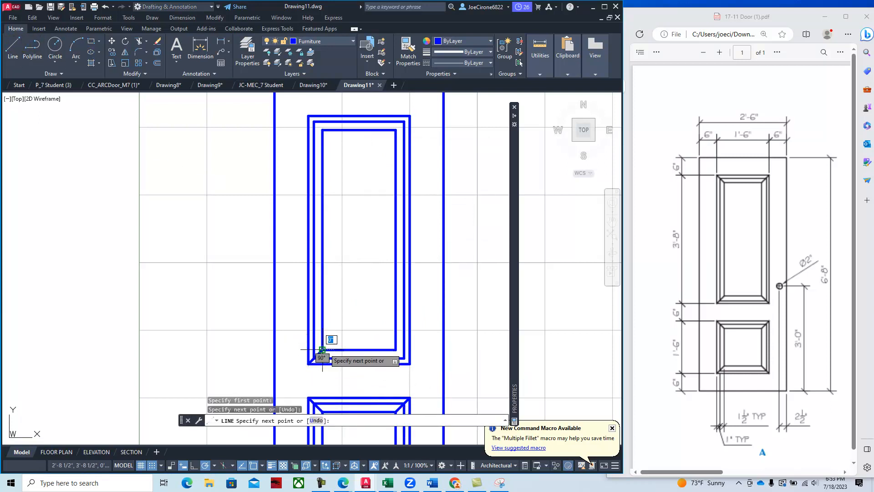
right_click(347, 324)
left_click(359, 329)
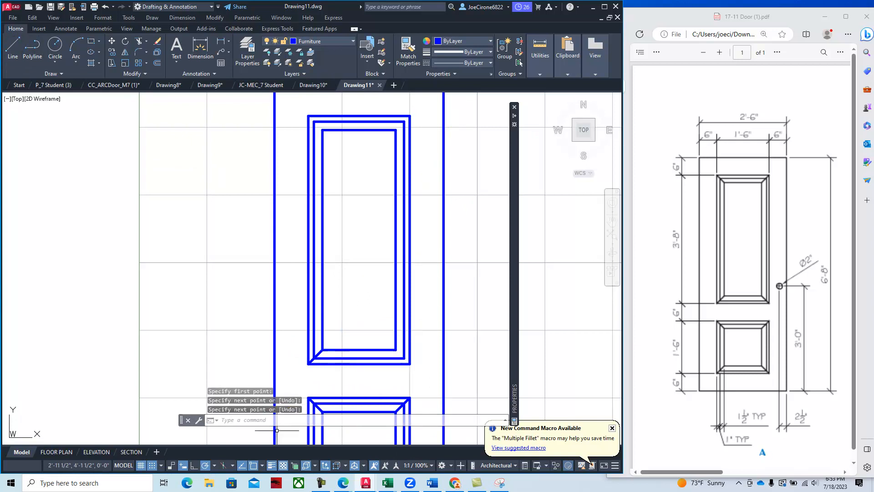
Review the enabled object snap modes in the drafting settings.
left_click(262, 465)
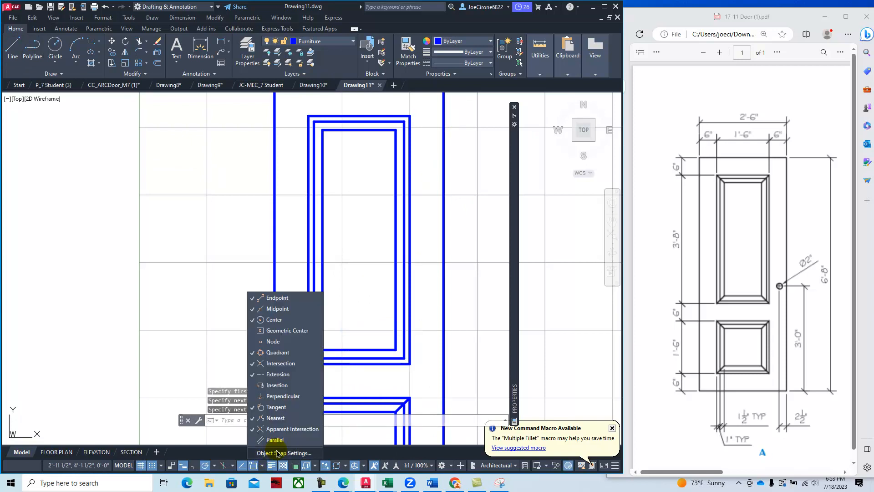
left_click(277, 453)
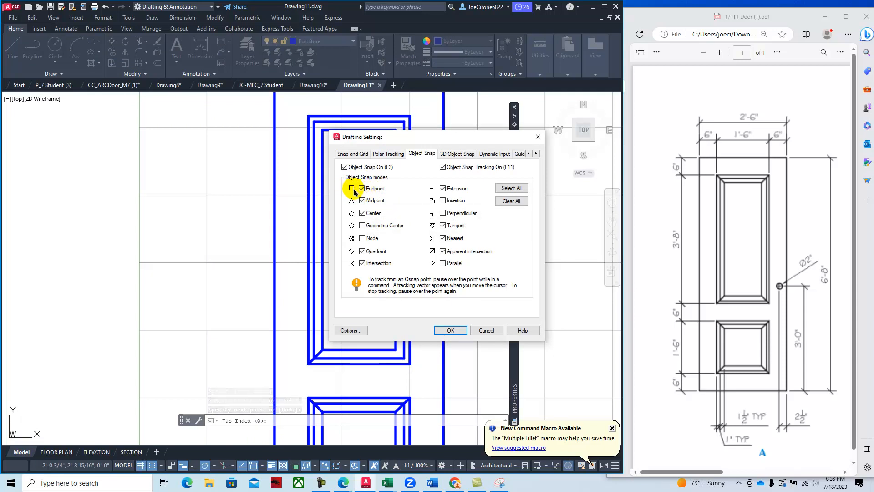
left_click(450, 331)
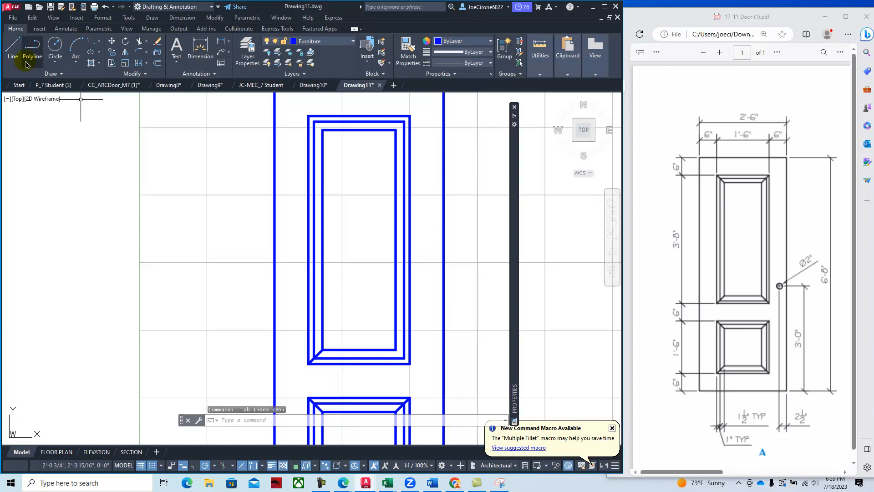
Draw a diagonal miter line joining the upper panel's outer and innermost rectangles at the upper-left corner.
left_click(12, 46)
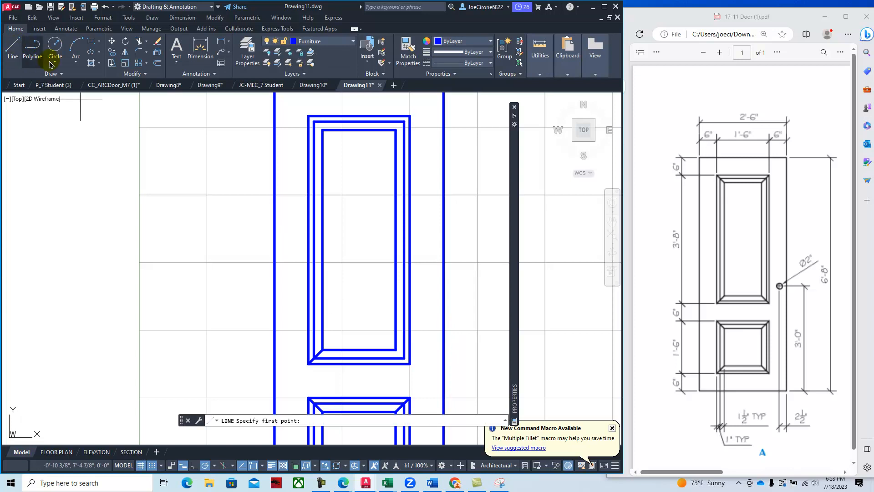
left_click(309, 116)
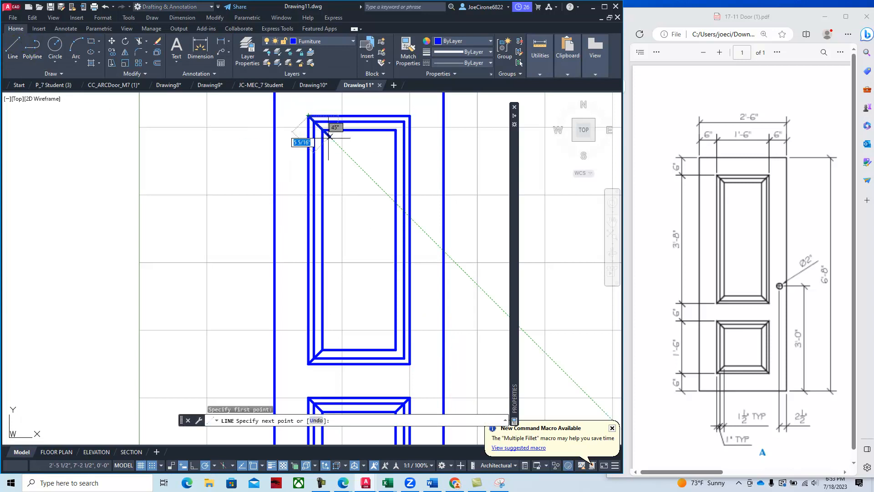
left_click(322, 131)
right_click(353, 158)
left_click(364, 163)
Draw a diagonal line from the upper panel's outer upper-right corner to the right side of its innermost rectangle.
left_click(397, 161)
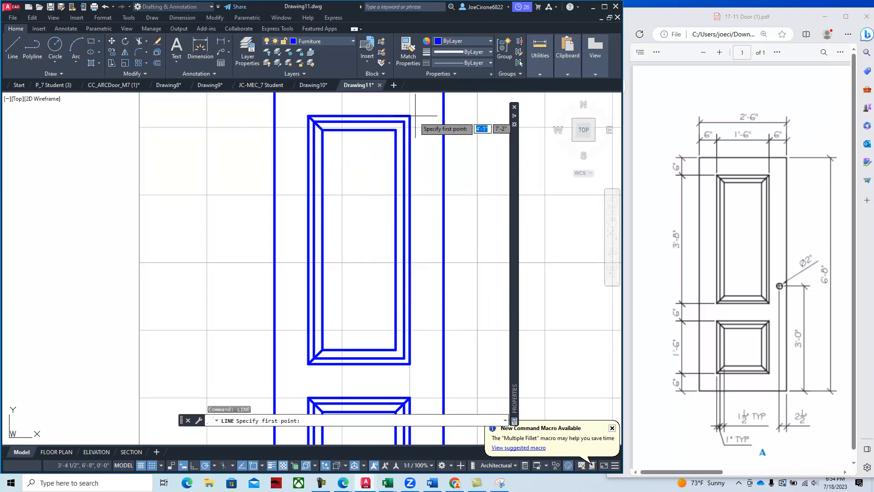
left_click(396, 130)
right_click(365, 181)
left_click(371, 186)
Stretch the inner end of the upper-right diagonal onto the corner of the upper panel's innermost rectangle.
scroll(385, 134, "up", 3)
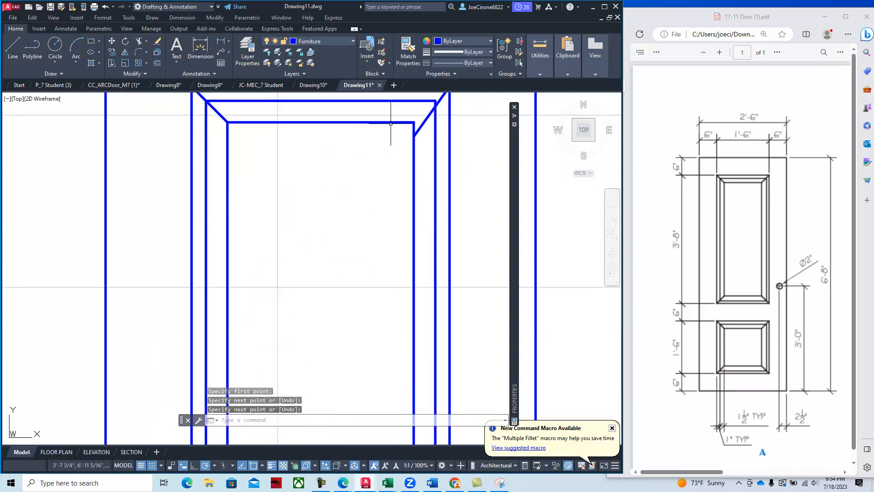
middle_click_drag(390, 124, 348, 208)
left_click(380, 208)
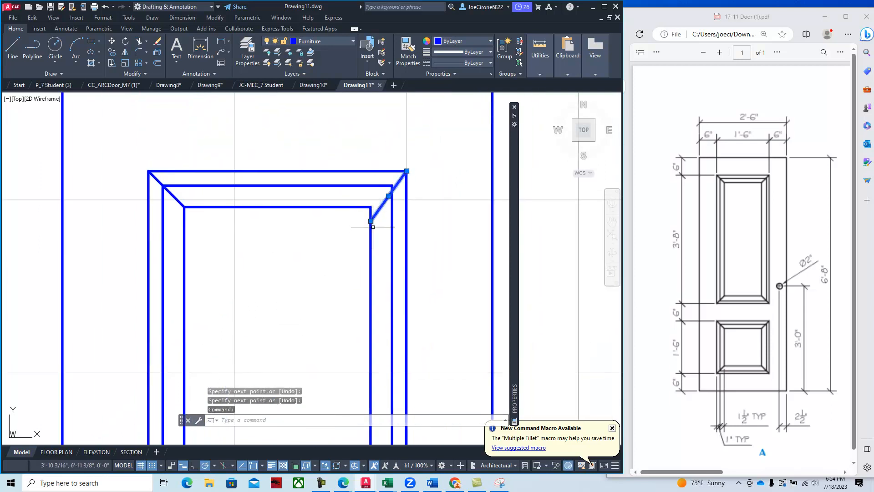
left_click(371, 221)
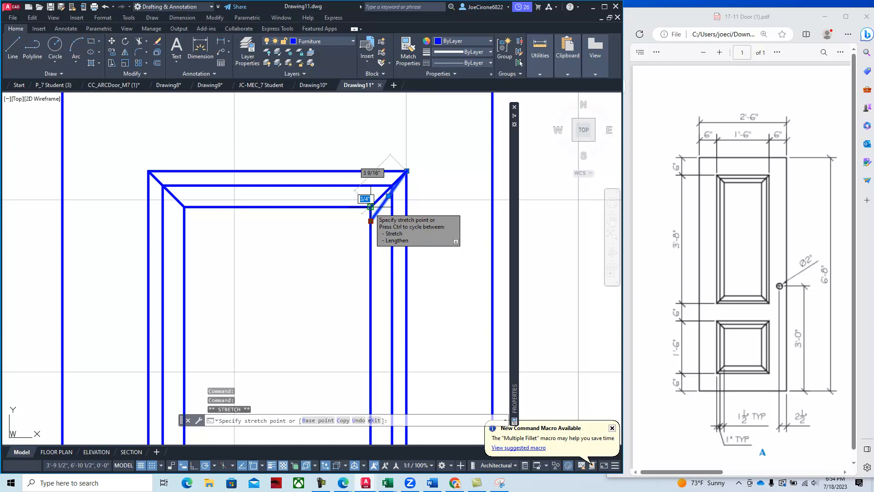
left_click(371, 207)
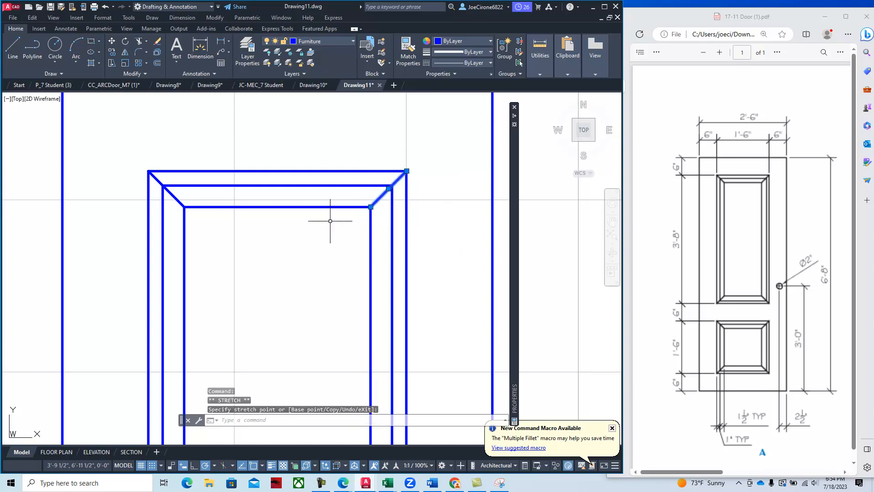
key("Escape")
Draw a diagonal miter line joining the upper panel's outer and innermost rectangles at the lower-right corner.
scroll(322, 228, "down", 4)
middle_click_drag(321, 237, 318, 130)
scroll(328, 333, "up", 2)
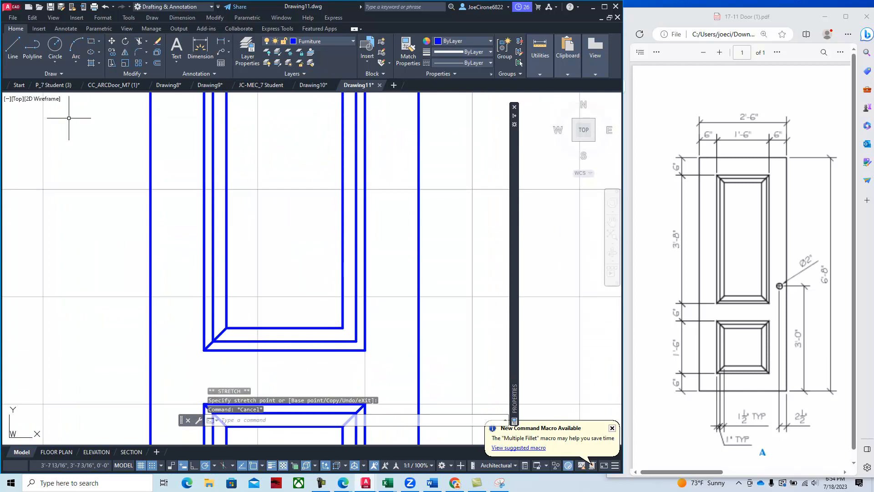
left_click(12, 46)
left_click(364, 350)
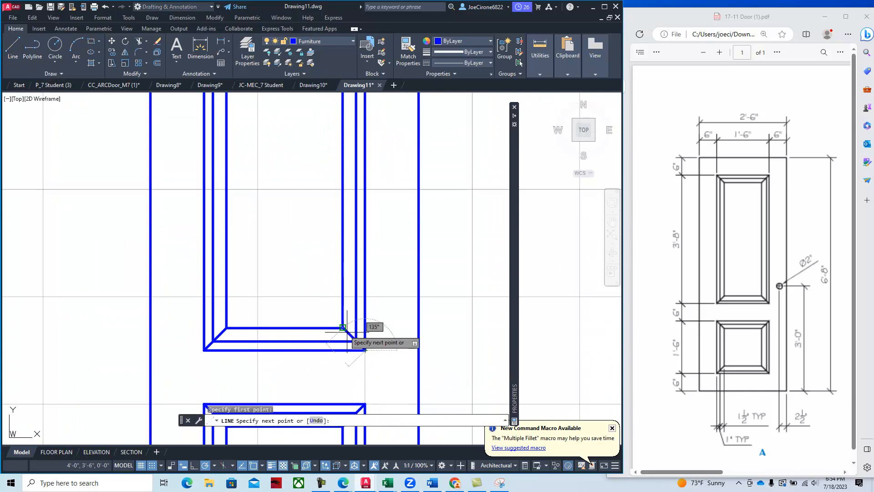
left_click(343, 328)
key("Escape")
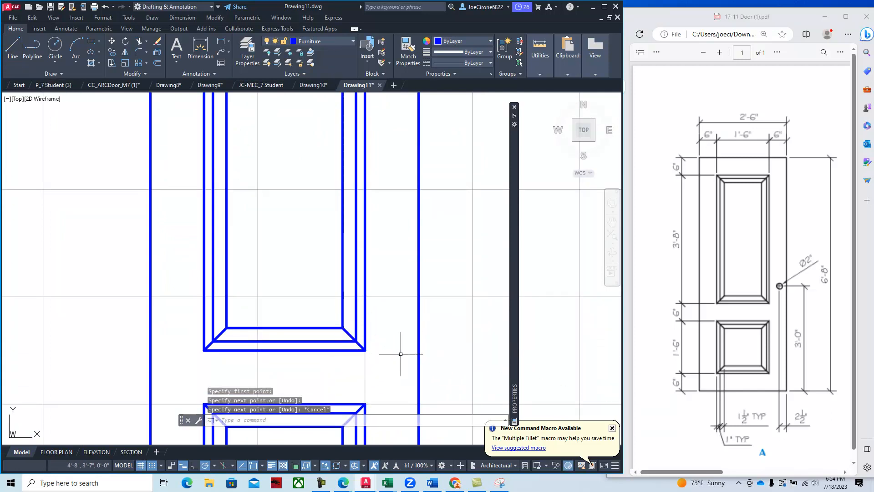
Offset the door outline's bottom edge upward by 3' as a construction line for the knob height.
scroll(395, 349, "down", 4)
middle_click_drag(394, 349, 369, 273)
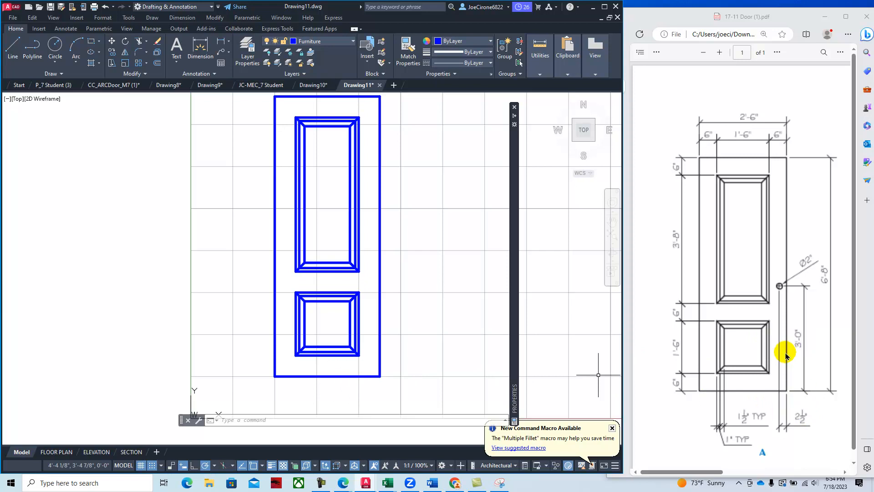
left_click(159, 64)
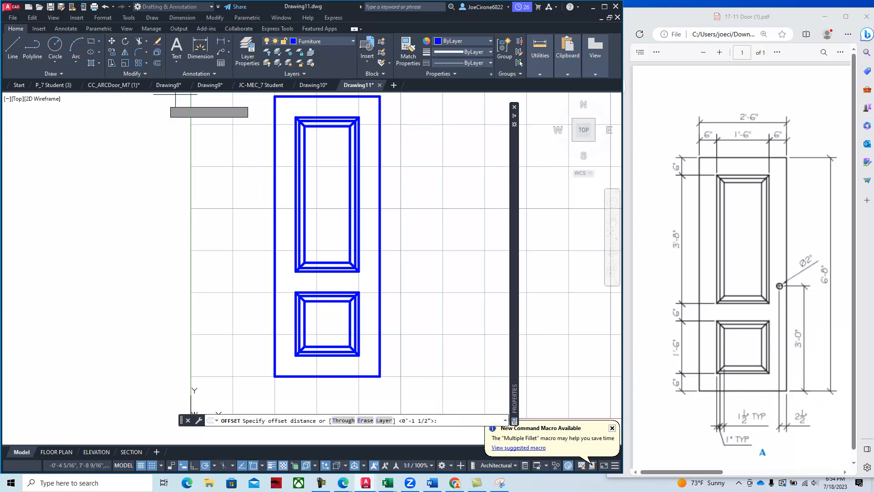
type("3")
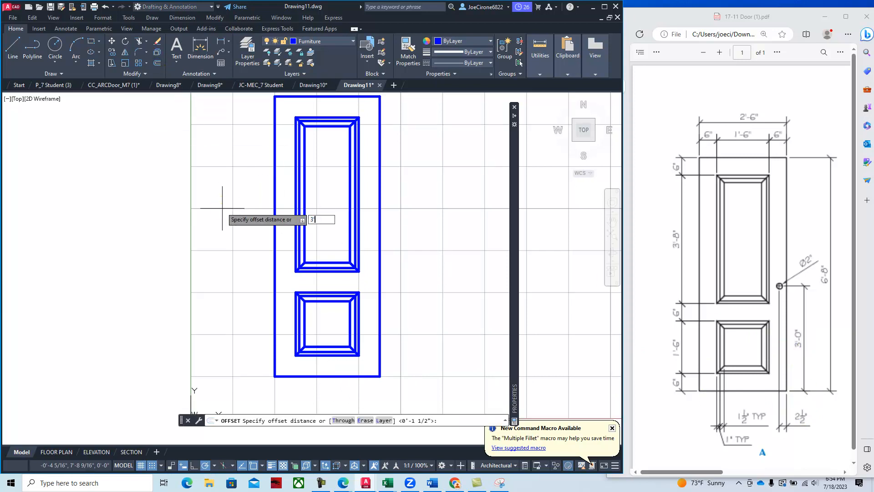
key("Return")
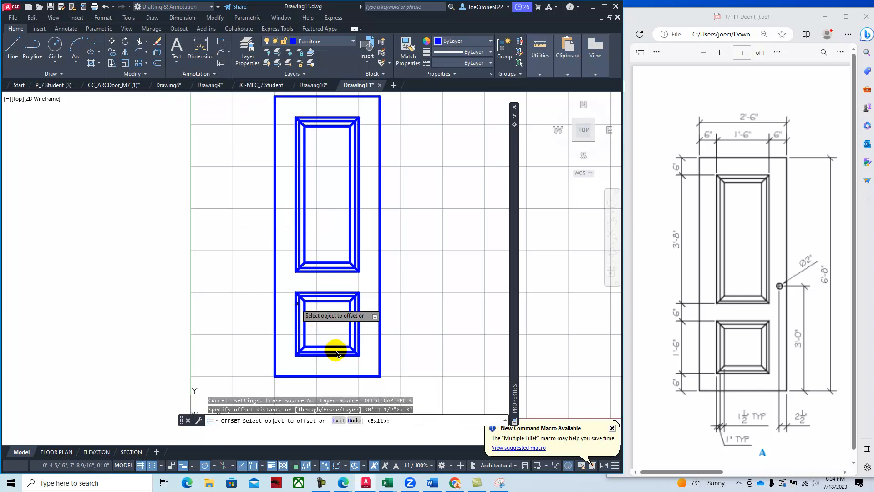
left_click(359, 376)
left_click(370, 308)
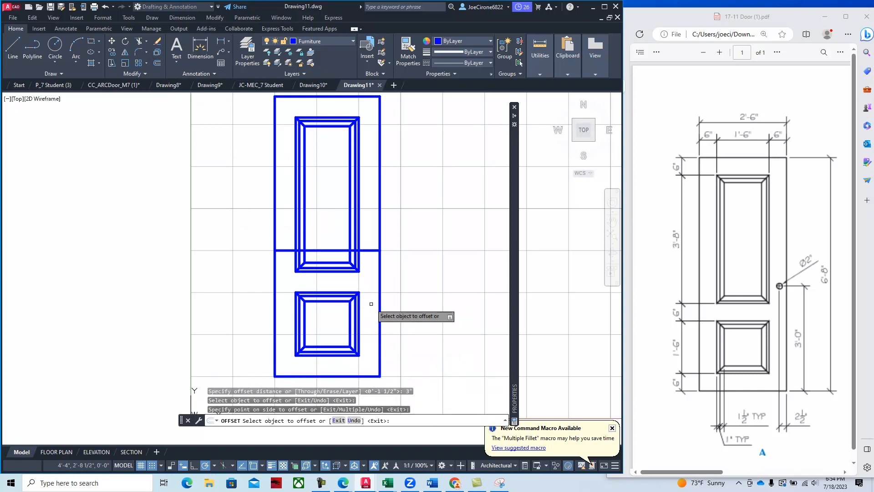
right_click(424, 321)
left_click(432, 324)
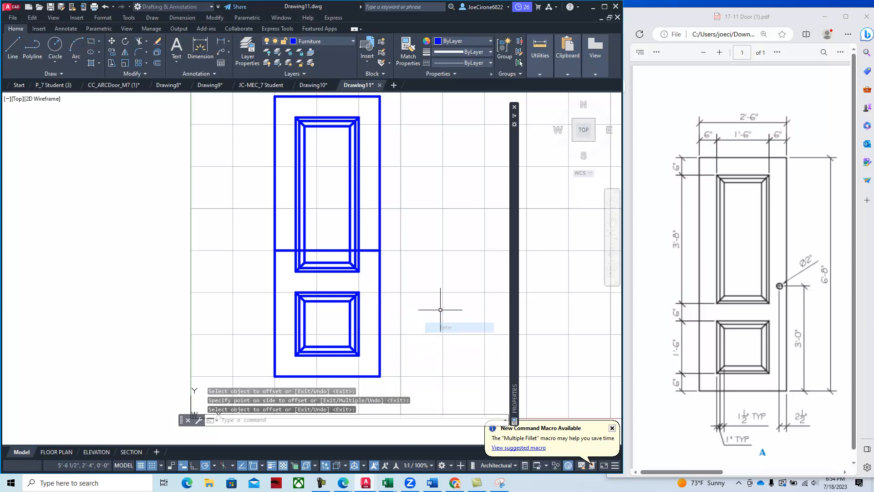
Offset the door outline's right edge inward by 2-1/2" as a construction line for the knob.
right_click(442, 308)
left_click(483, 134)
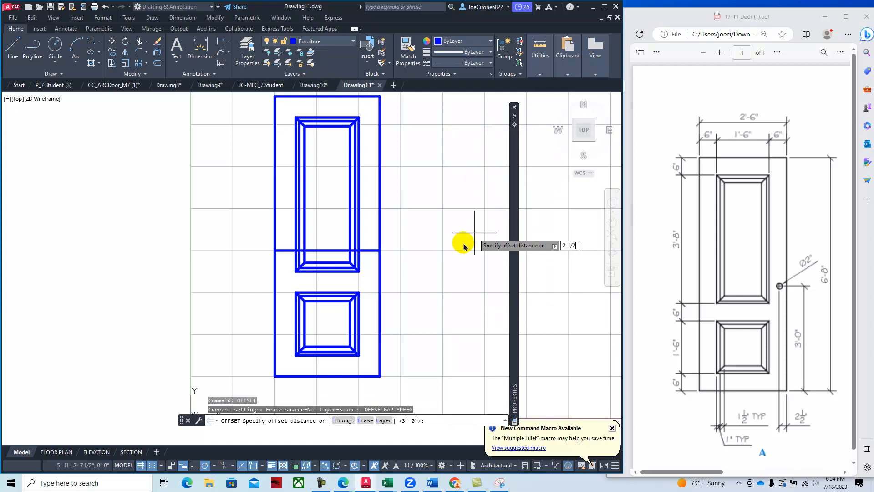
type("2-1/2")
key("Return")
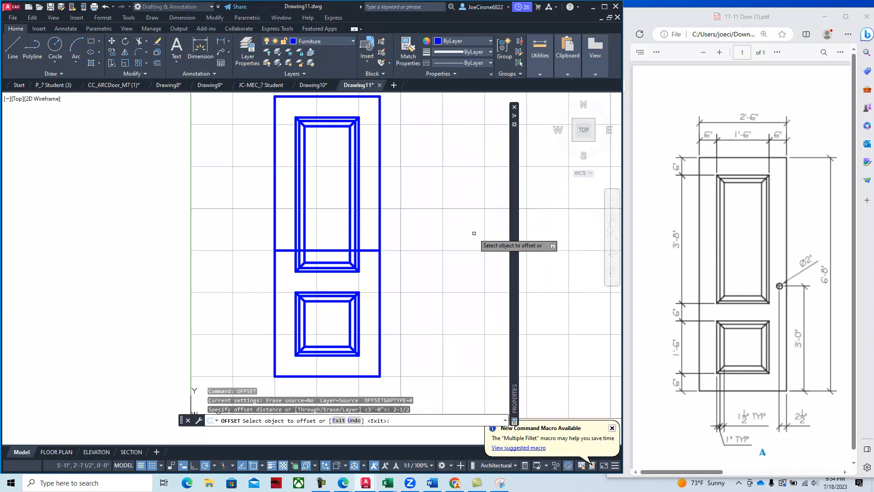
left_click(380, 290)
left_click(374, 286)
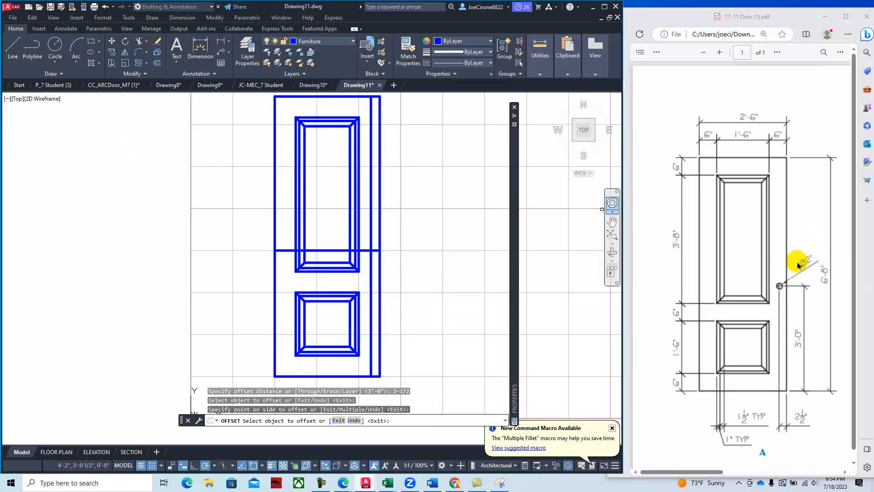
Draw a 2" diameter knob circle centered on the intersection of the two construction lines.
left_click(55, 67)
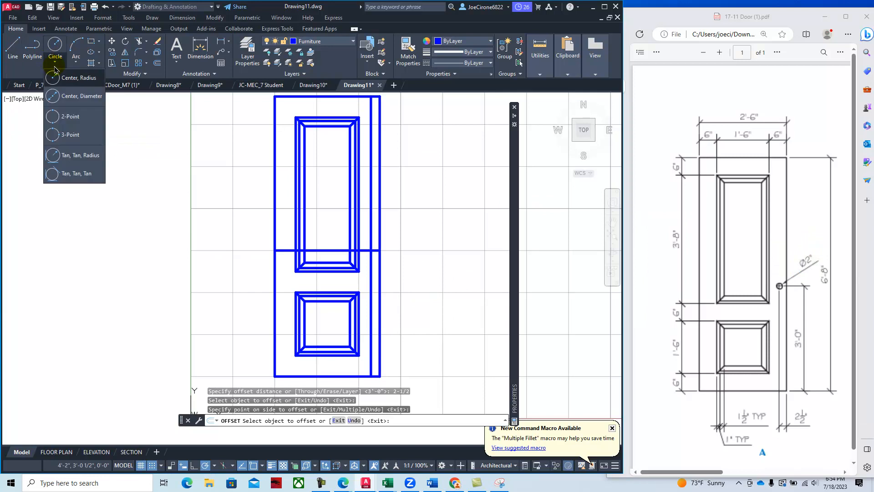
left_click(74, 97)
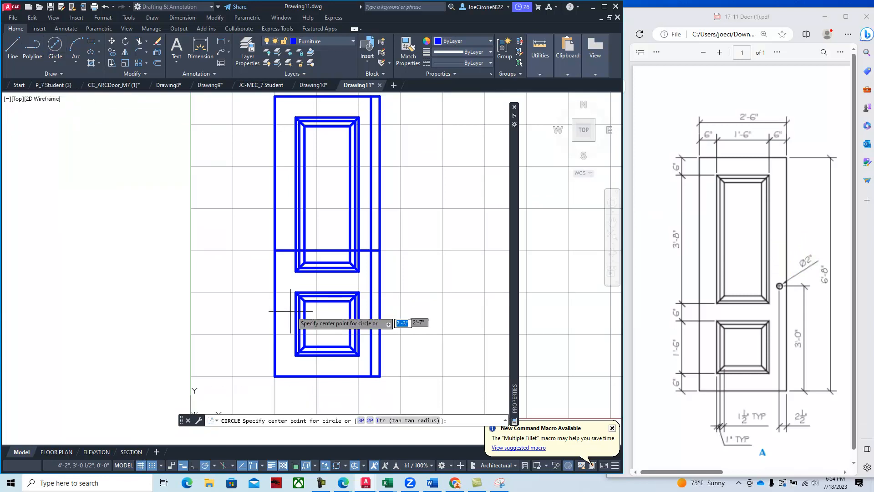
scroll(367, 259, "up", 4)
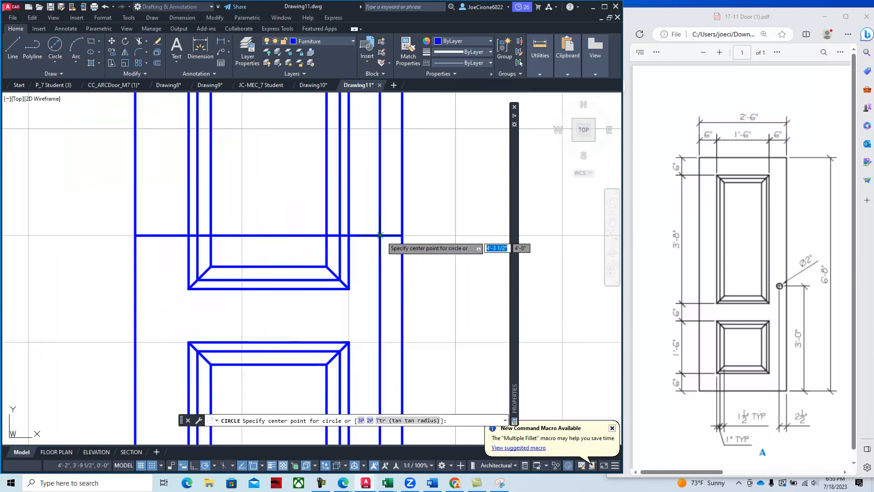
left_click(380, 235)
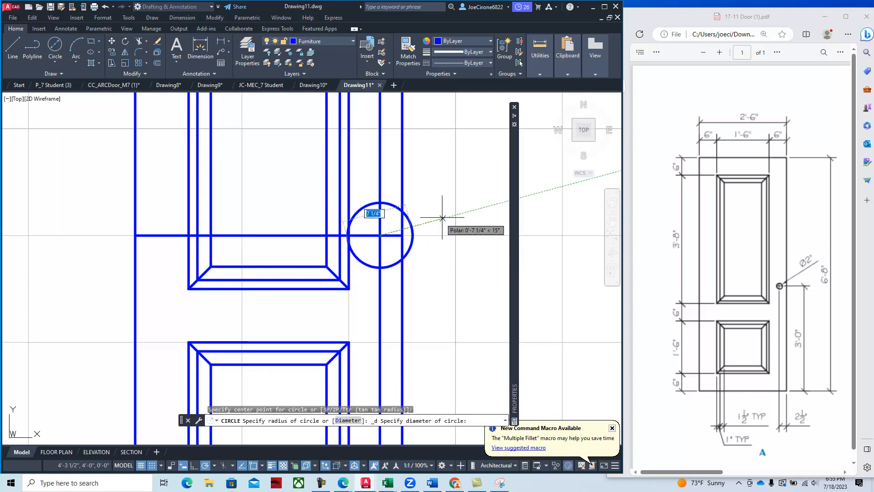
type("2")
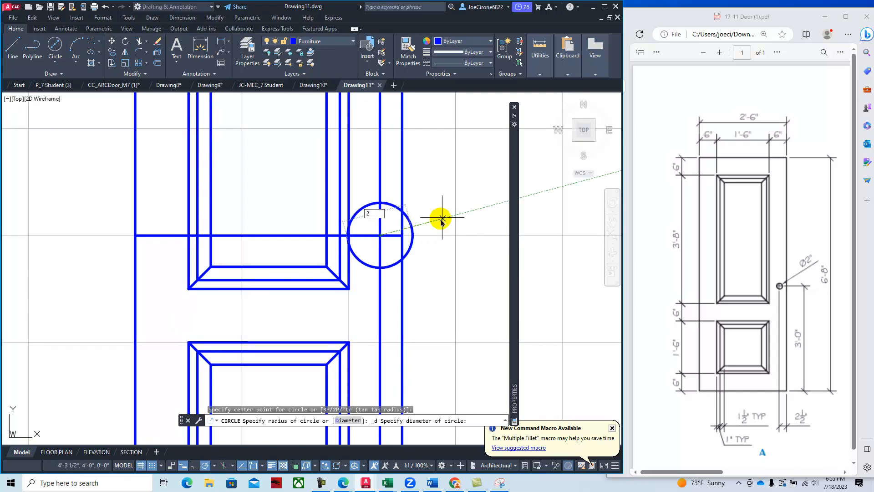
key("Return")
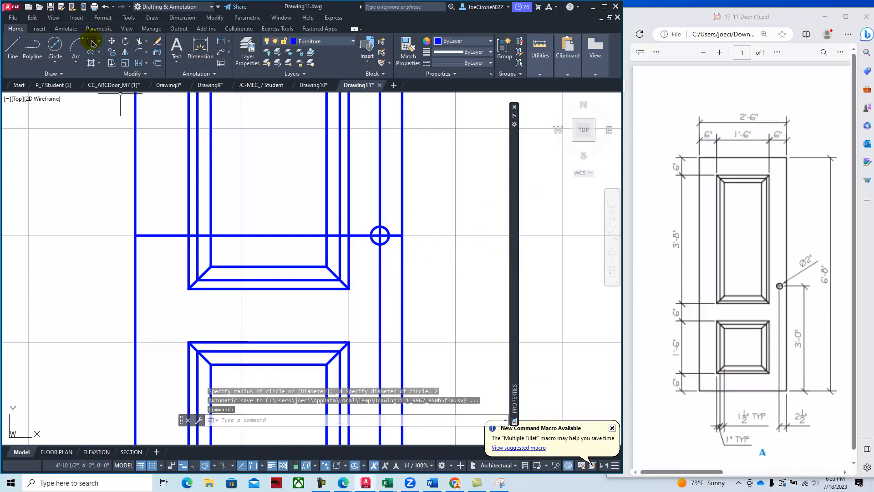
Erase the vertical and horizontal construction lines crossing the knob circle.
left_click(155, 46)
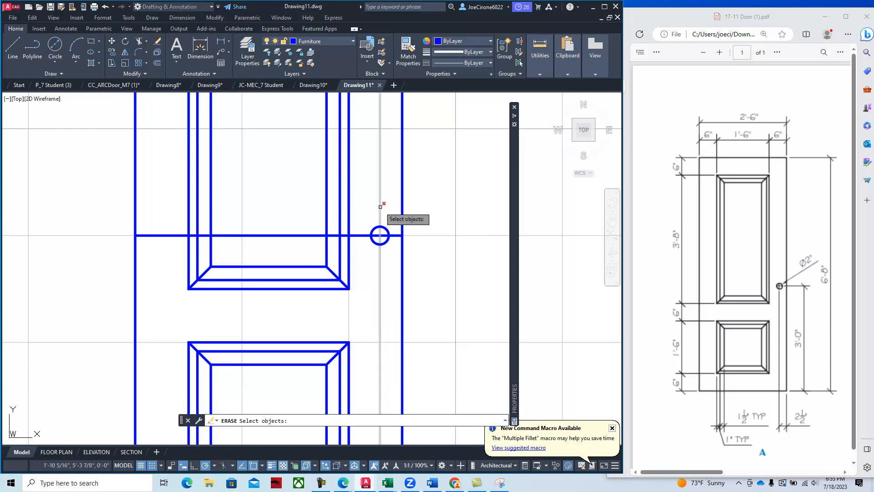
left_click(380, 208)
left_click(357, 234)
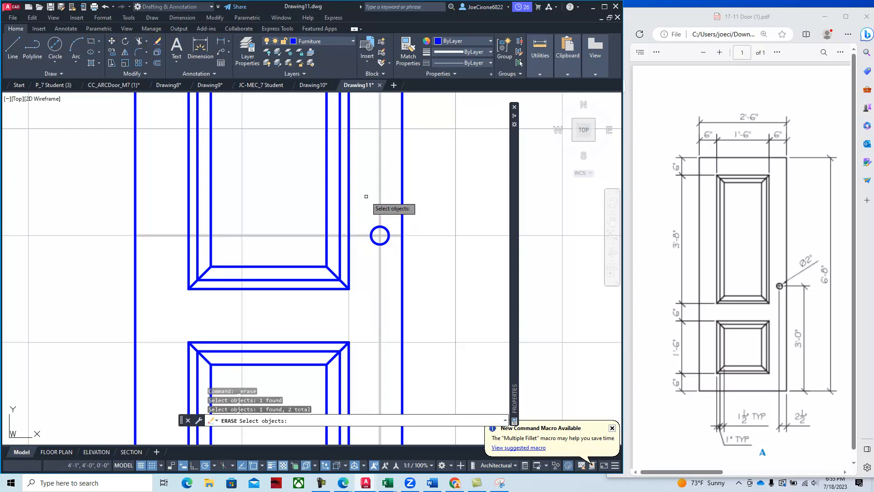
key("Return")
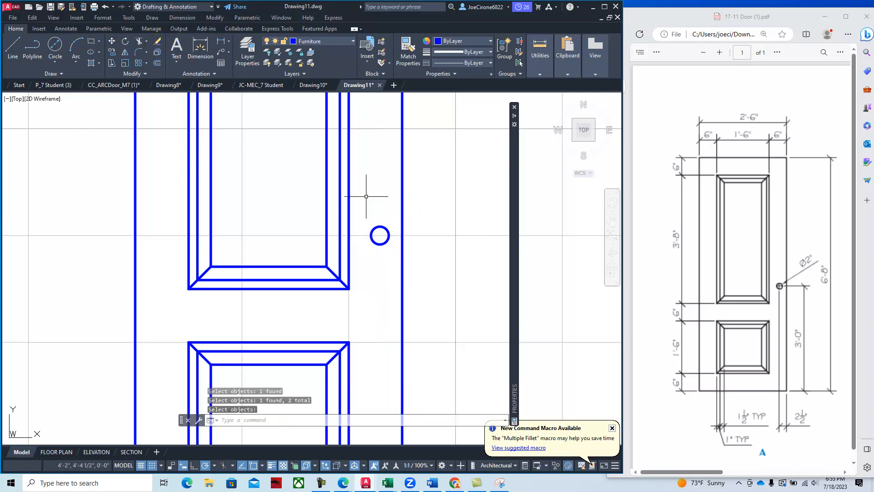
Create a new layer named Center and set its color to red.
left_click(343, 44)
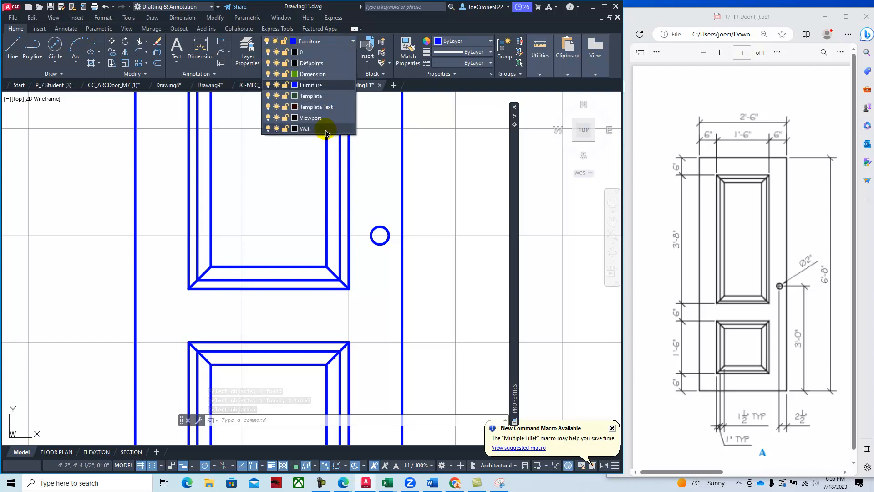
left_click(250, 61)
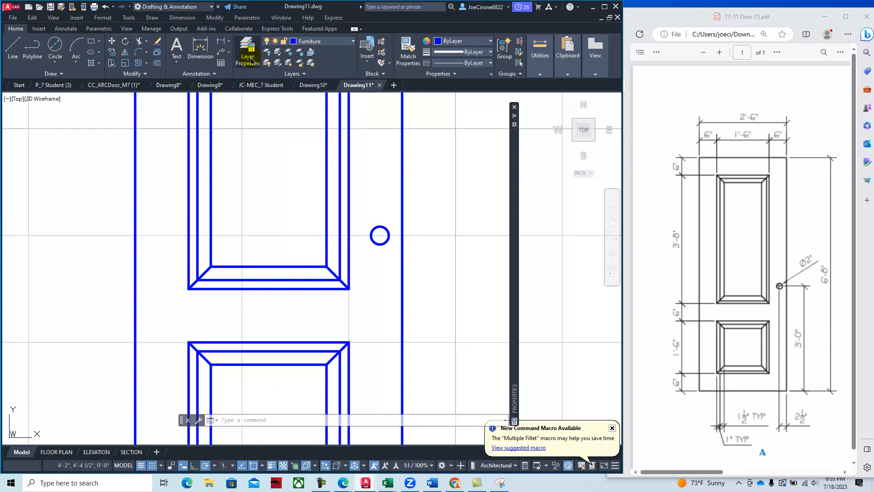
left_click(246, 58)
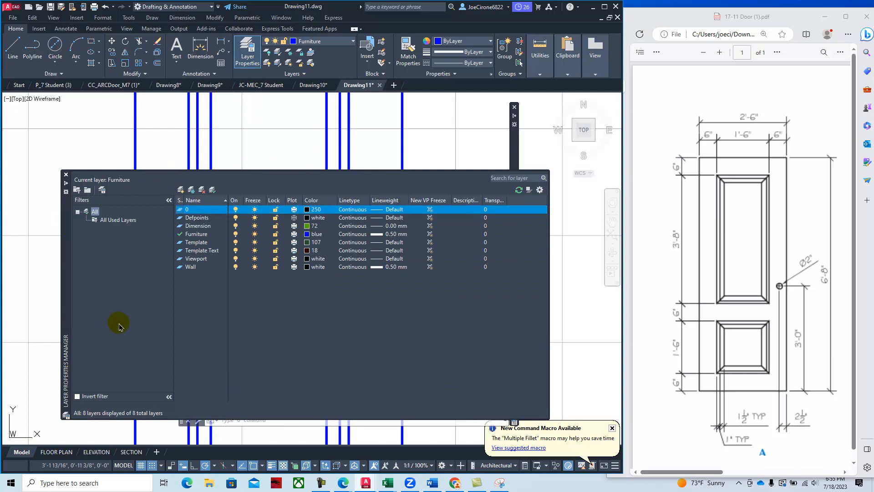
left_click(182, 190)
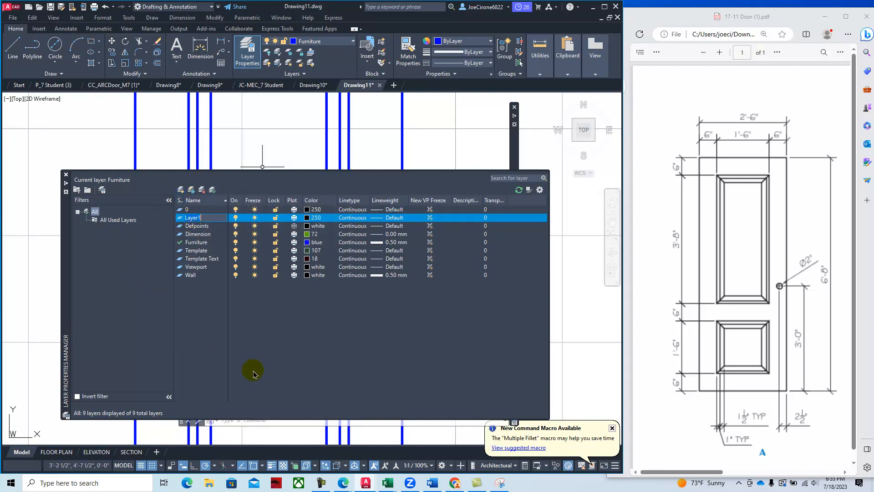
type("Center")
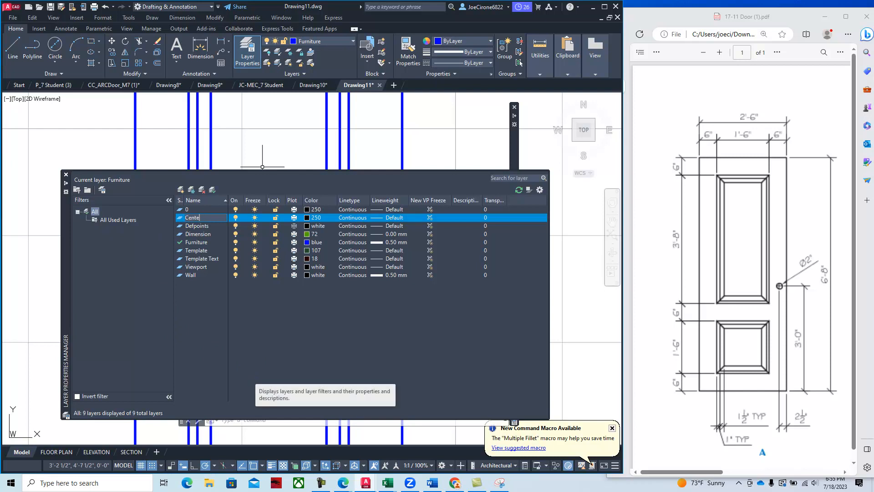
left_click(308, 218)
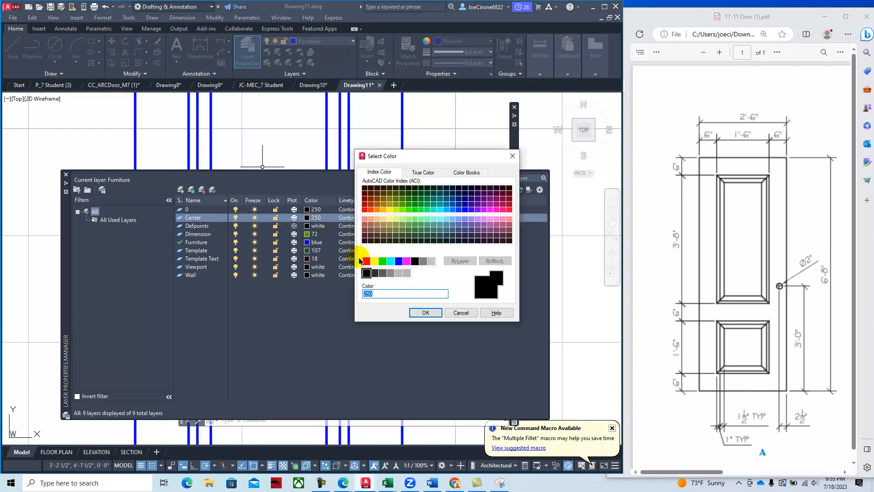
left_click(366, 261)
left_click(425, 313)
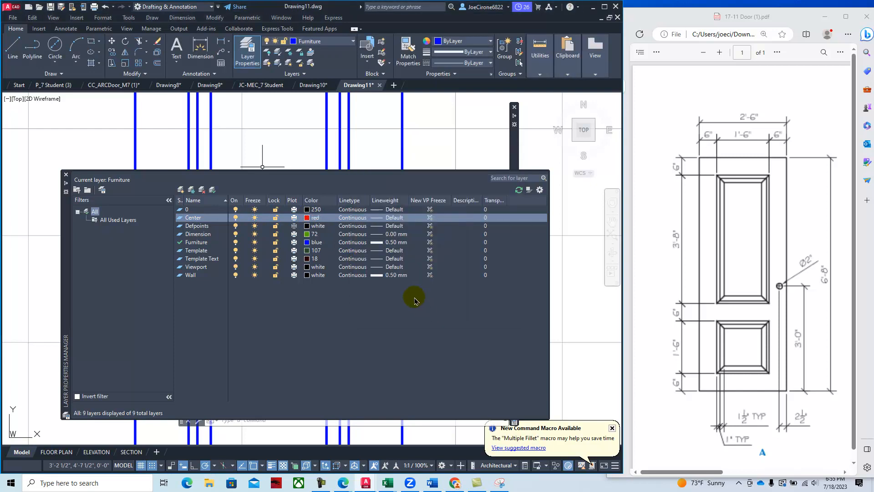
Load the CENTER2 linetype and assign it to the Center layer.
left_click(353, 219)
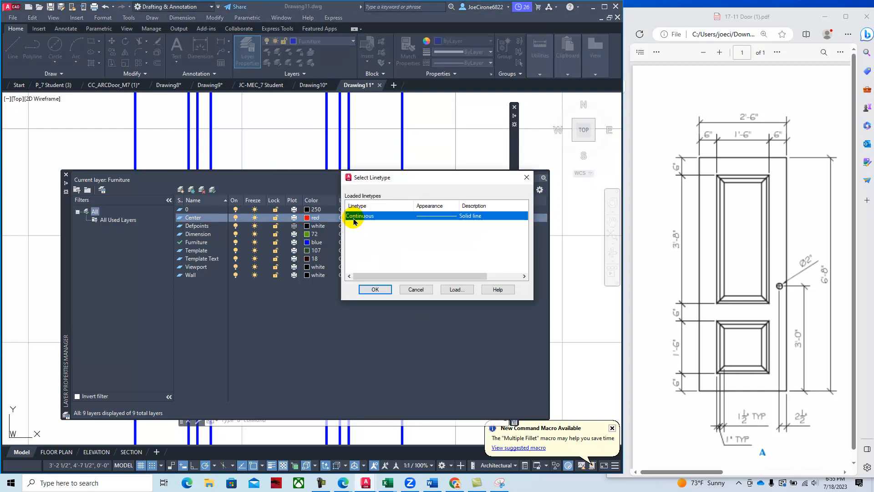
left_click(456, 290)
left_click_drag(524, 220, 525, 244)
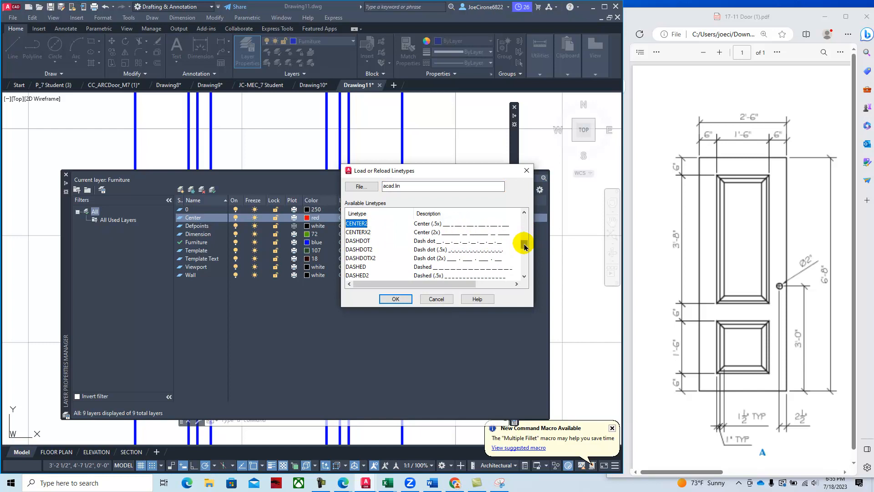
left_click_drag(524, 246, 524, 243)
left_click(395, 299)
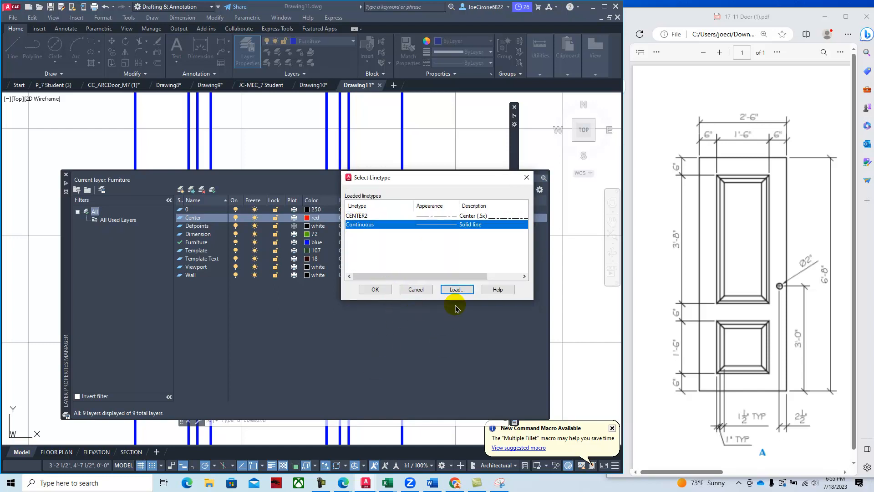
left_click(469, 216)
left_click(372, 290)
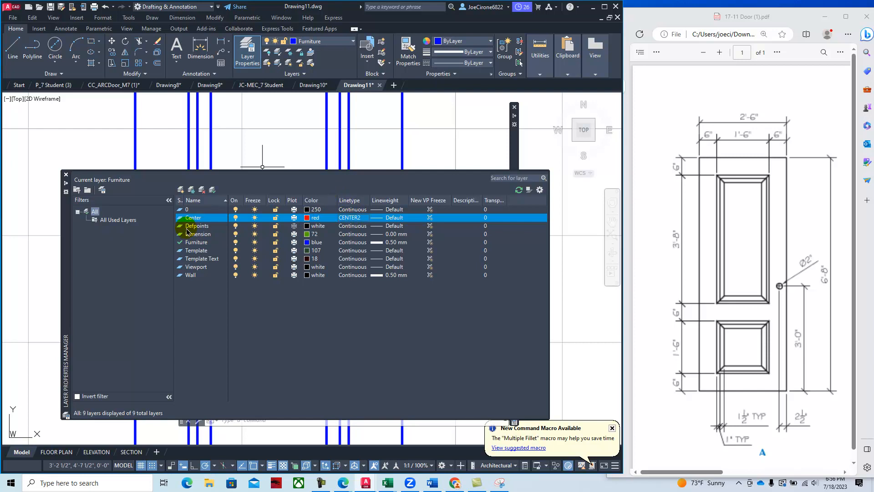
Set the Center layer's lineweight to 0.30 mm and make Center the current layer.
left_click(396, 220)
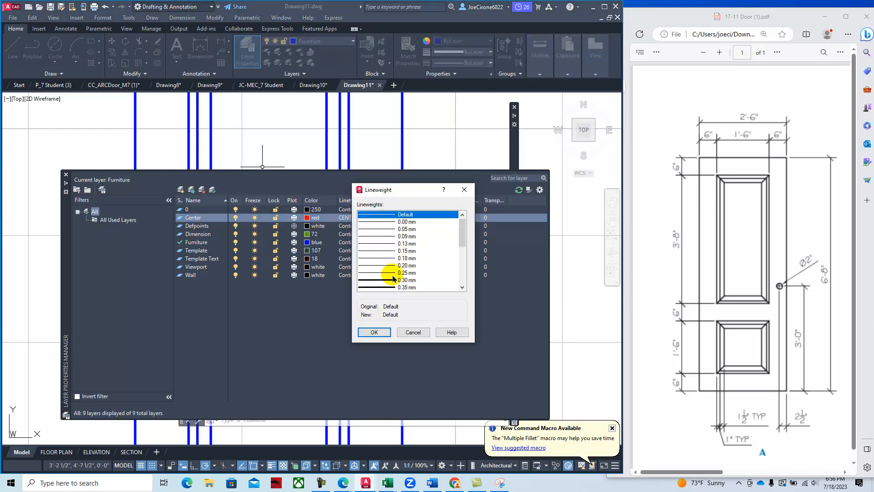
left_click(391, 274)
left_click(382, 280)
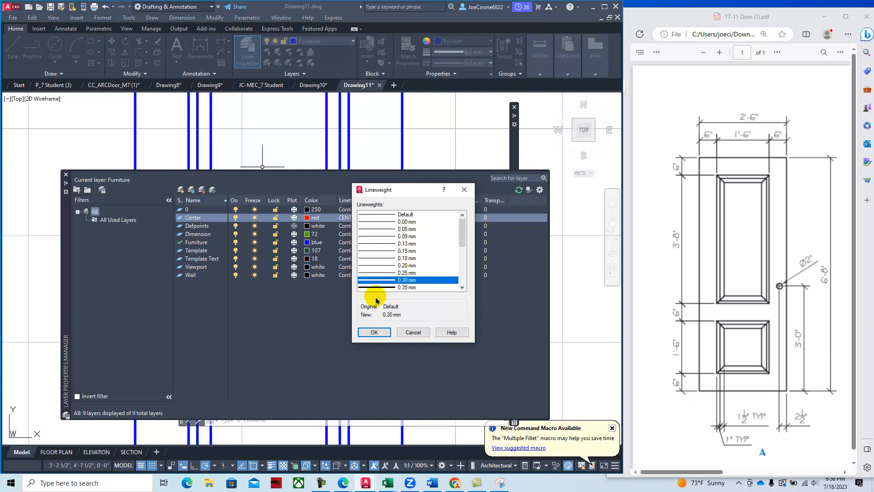
left_click(375, 330)
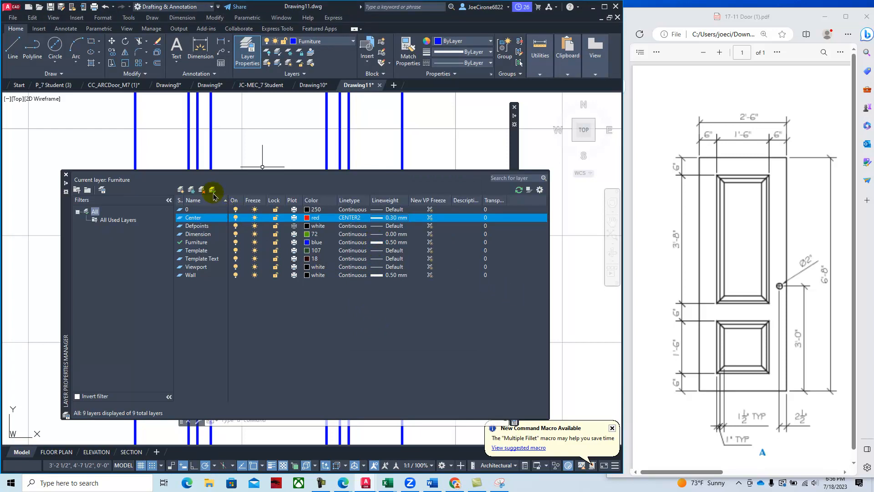
left_click(65, 175)
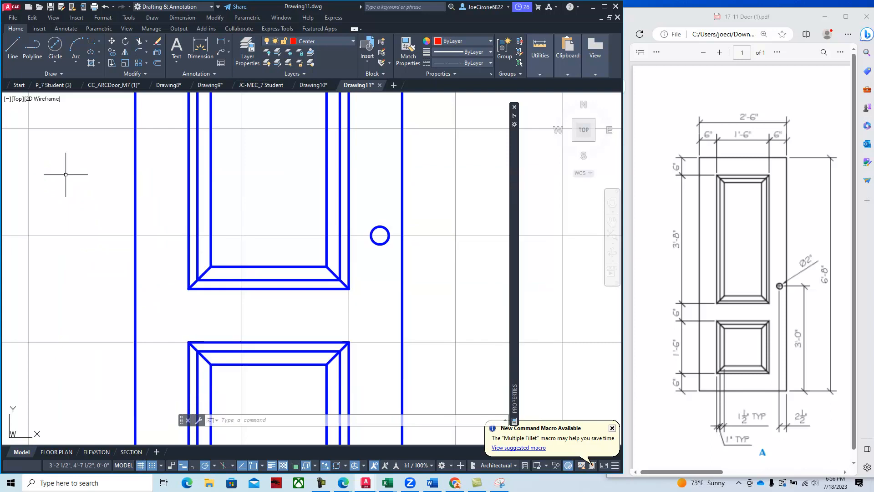
Add a center mark to the door knob circle.
left_click(68, 29)
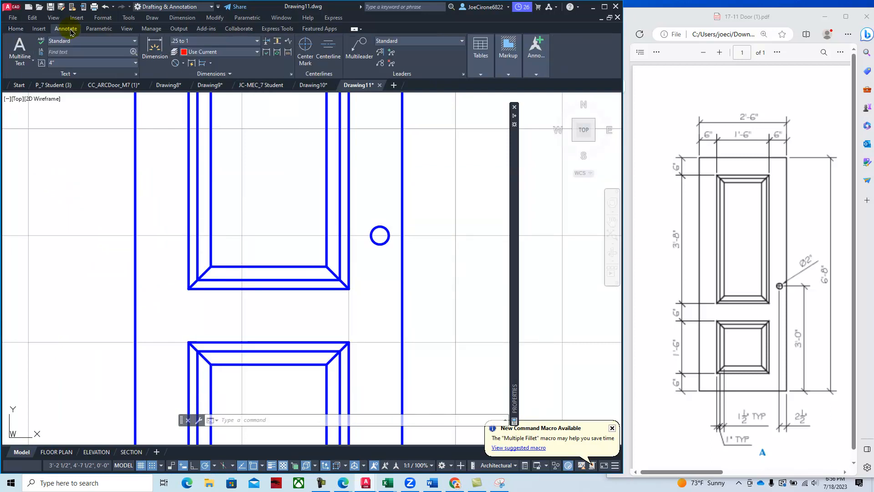
left_click(308, 46)
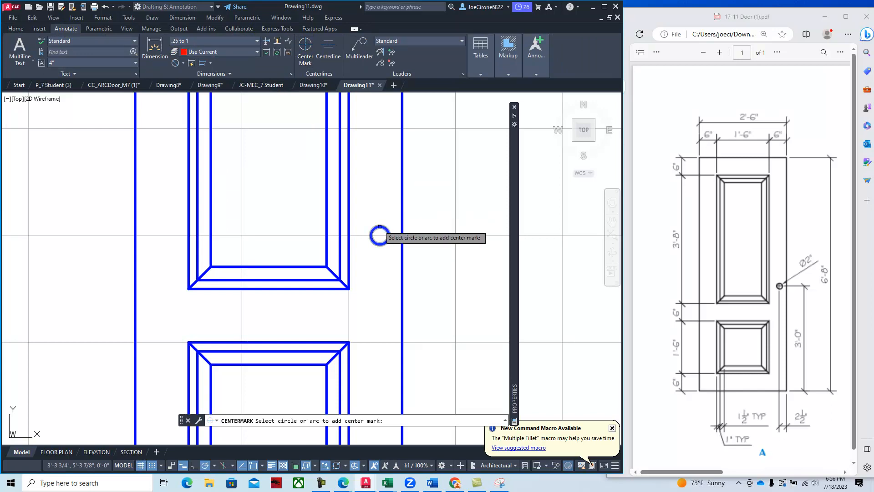
scroll(353, 240, "up", 6)
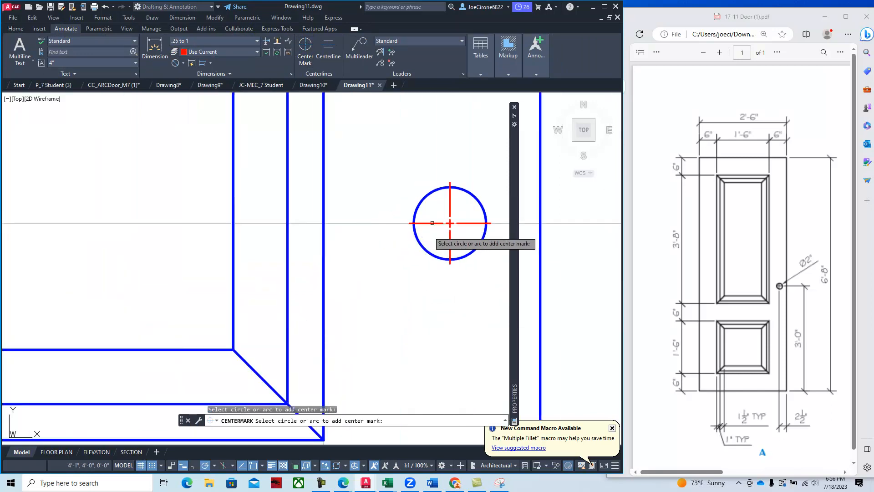
scroll(467, 329, "down", 6)
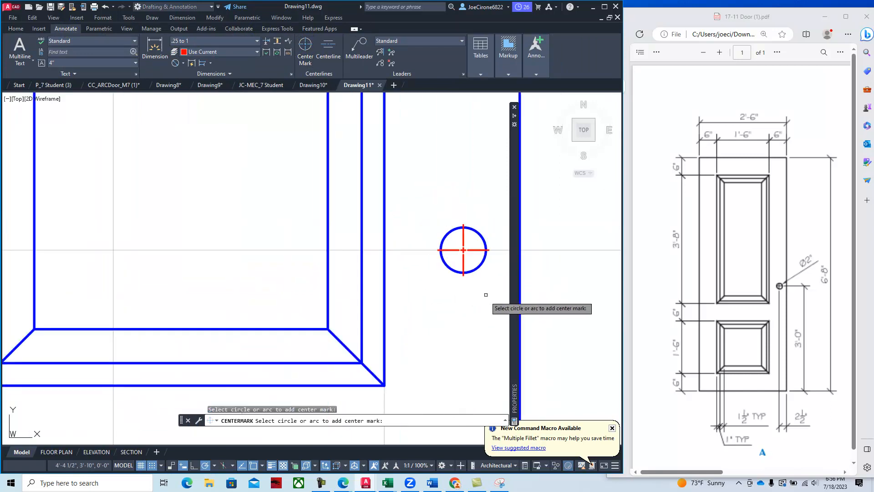
scroll(468, 328, "down", 4)
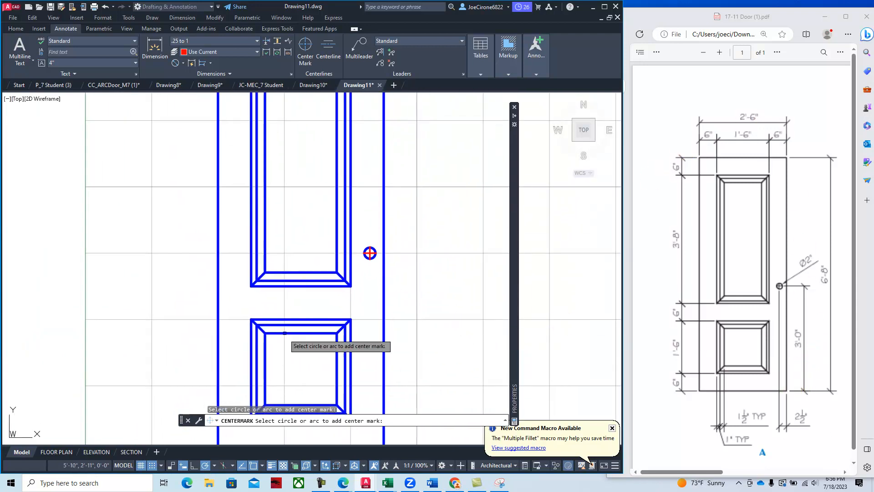
scroll(280, 336, "down", 2)
middle_click_drag(393, 283, 424, 255)
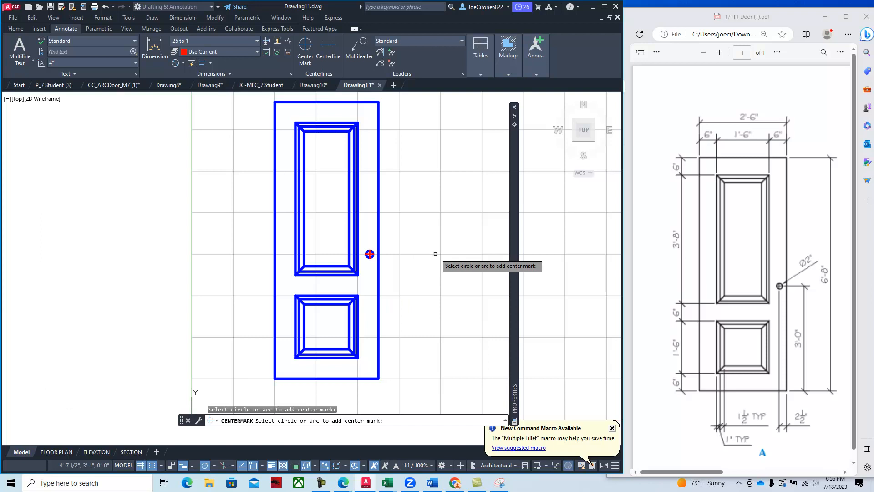
key("Escape")
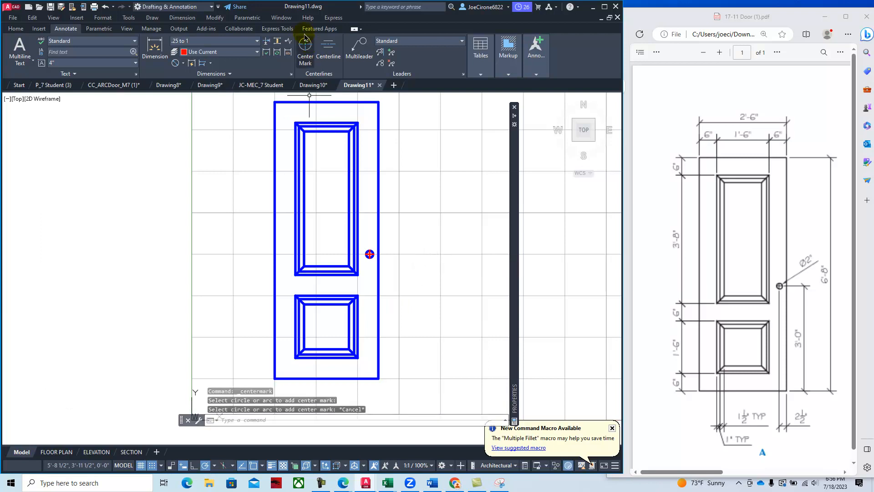
Make the Dimension layer current.
left_click(20, 31)
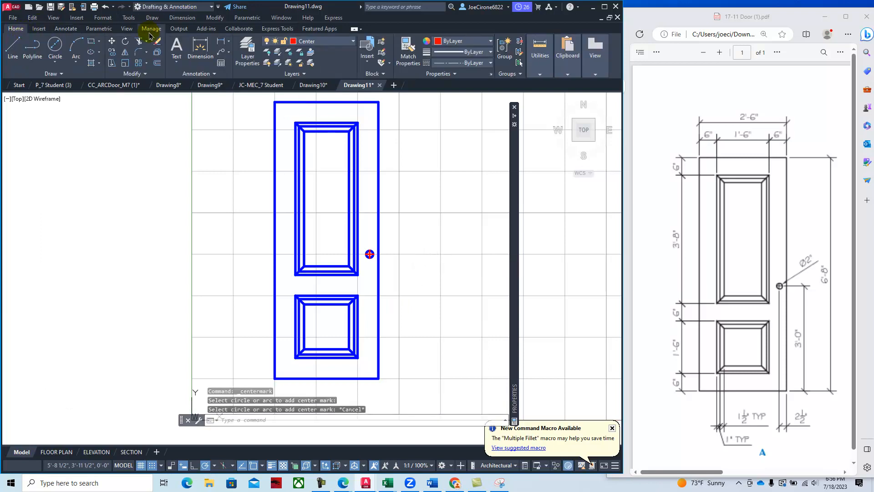
left_click(349, 42)
left_click(322, 87)
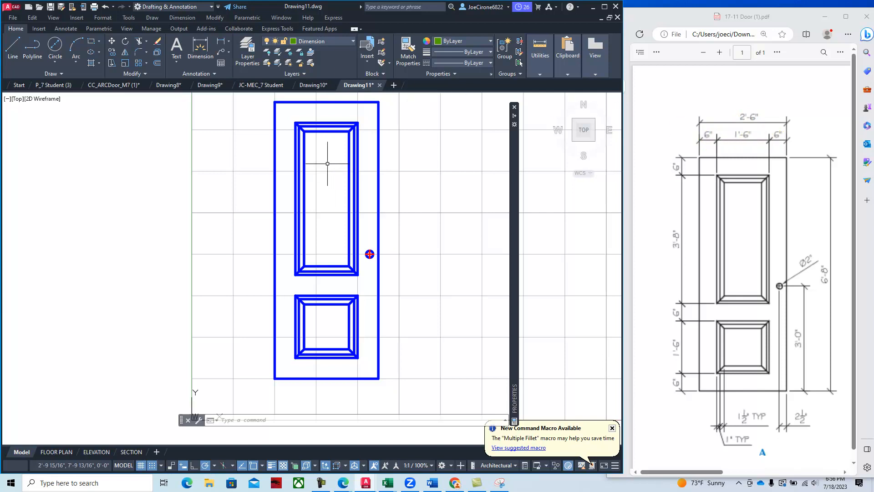
Place a horizontal linear dimension above the door, from the upper panel's top-left corner to the door's top-left corner.
middle_click_drag(327, 164, 327, 208)
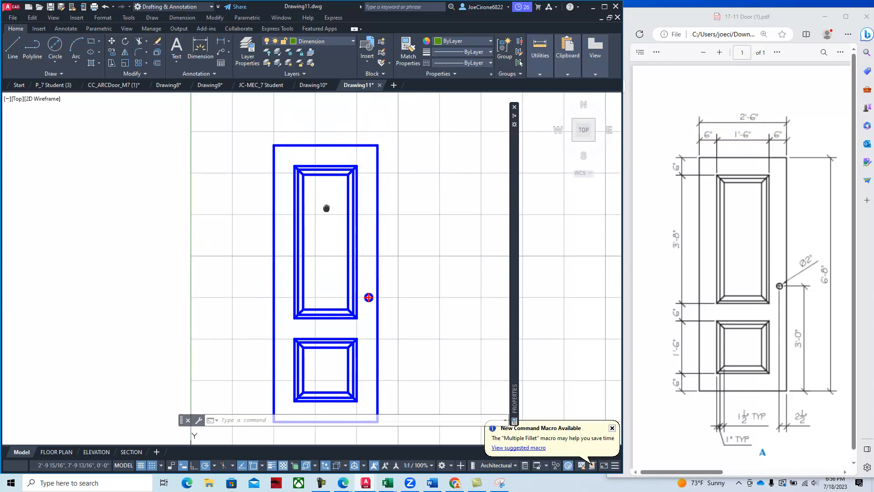
left_click(221, 43)
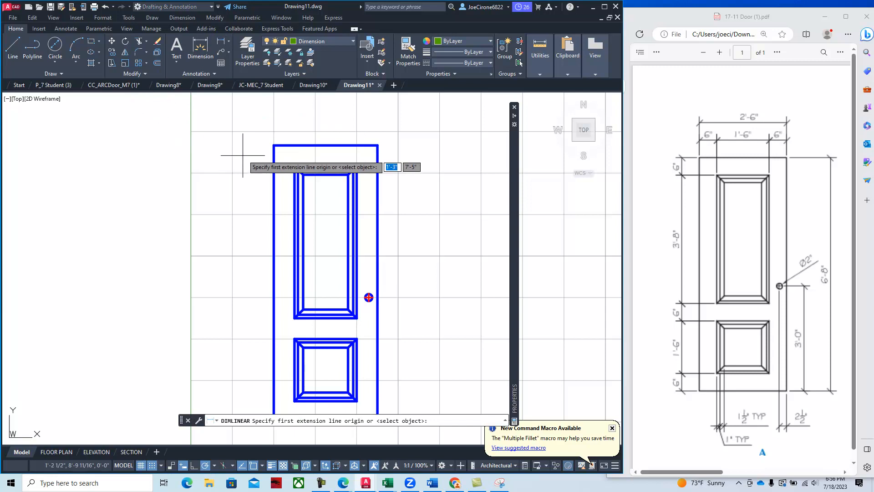
scroll(268, 149, "up", 2)
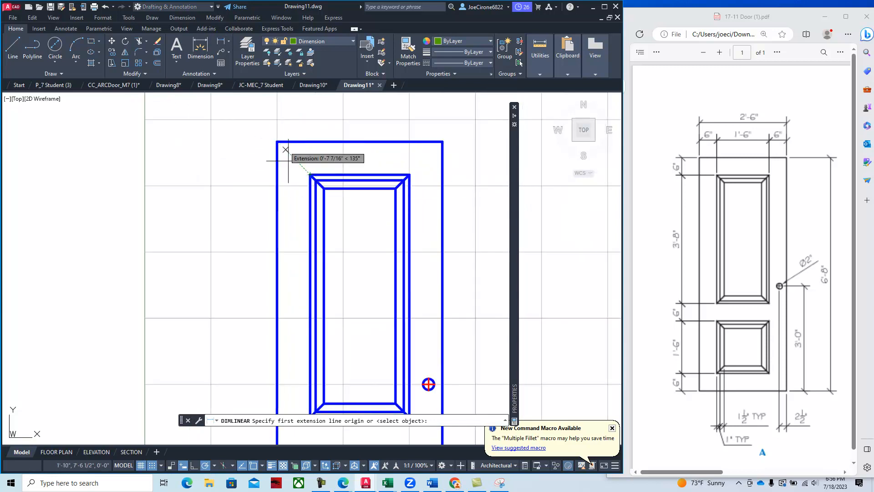
scroll(294, 167, "up", 2)
middle_click_drag(294, 167, 278, 249)
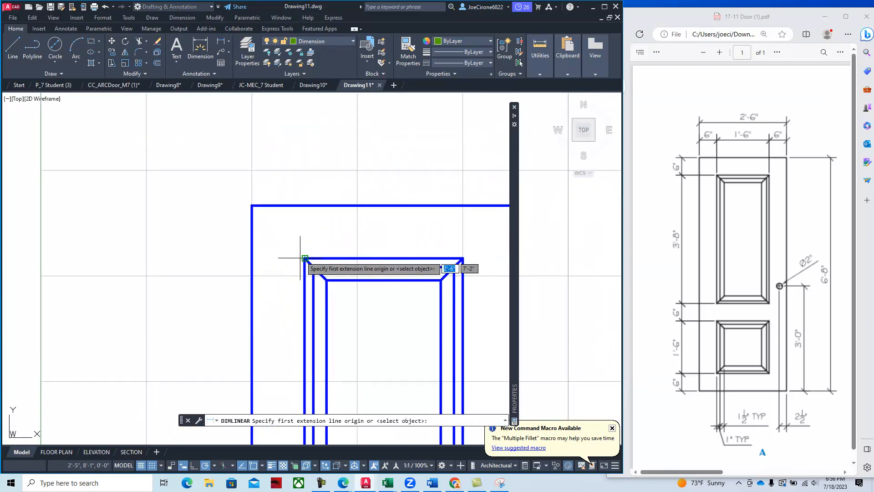
left_click(304, 258)
left_click(252, 206)
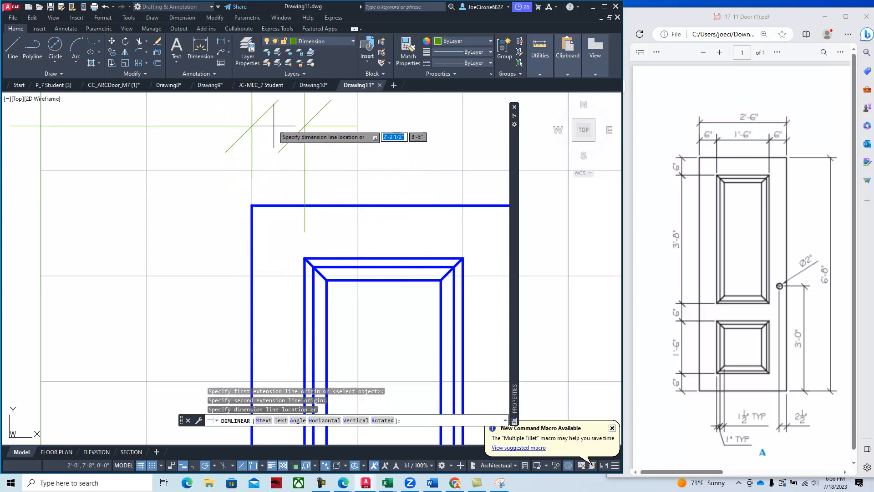
scroll(273, 134, "down", 1)
middle_click_drag(273, 135, 244, 244)
scroll(255, 246, "down", 6)
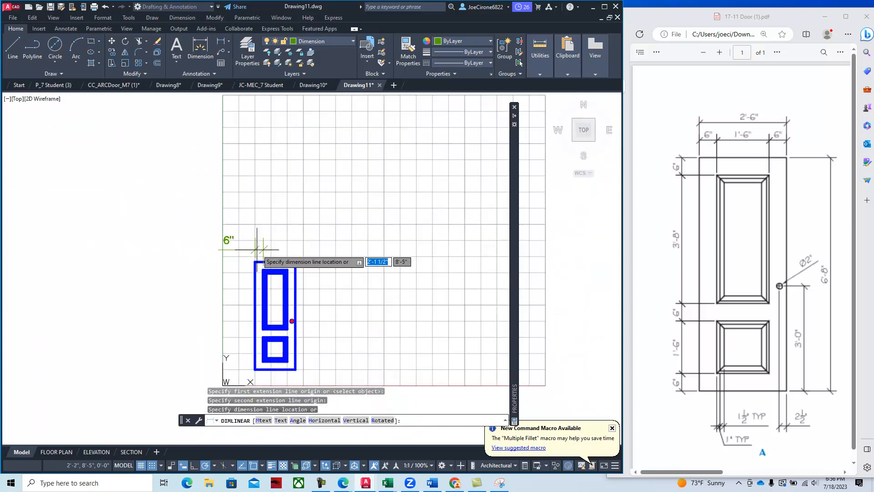
scroll(257, 249, "up", 6)
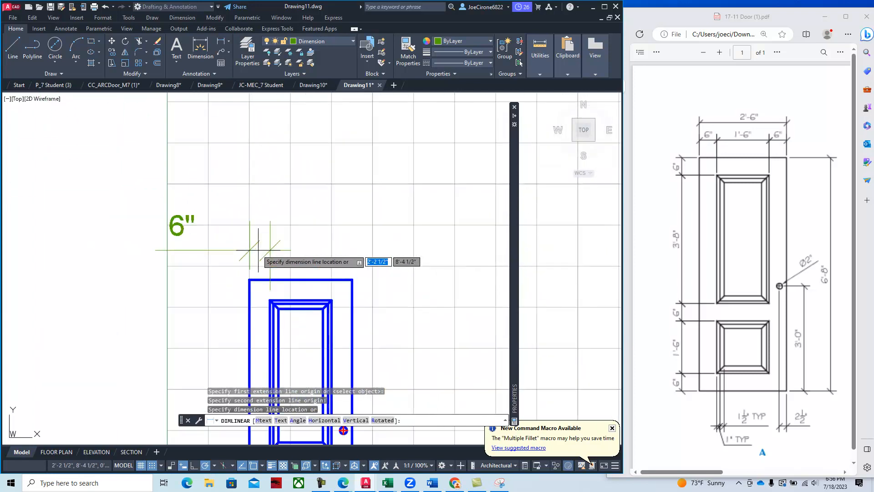
mouse_move(244, 242)
middle_mouse_down()
mouse_move(273, 199)
mouse_move(277, 167)
middle_mouse_up()
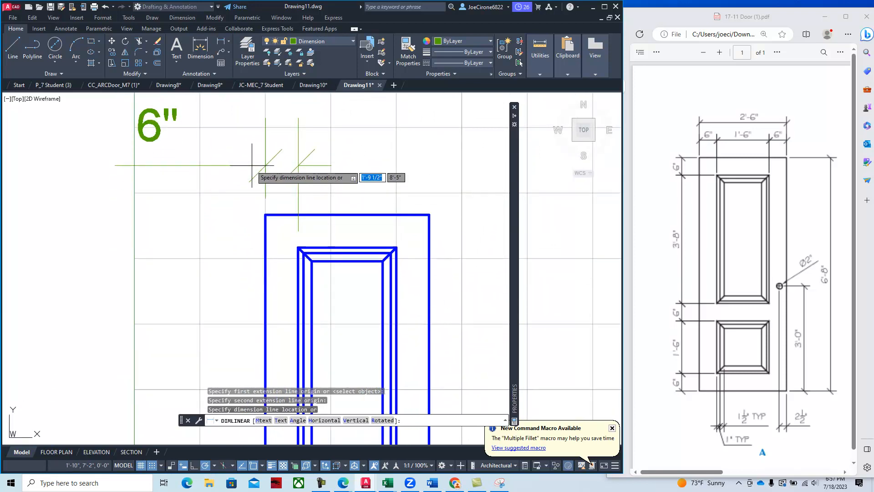
scroll(255, 162, "down", 2)
middle_click_drag(256, 162, 242, 217)
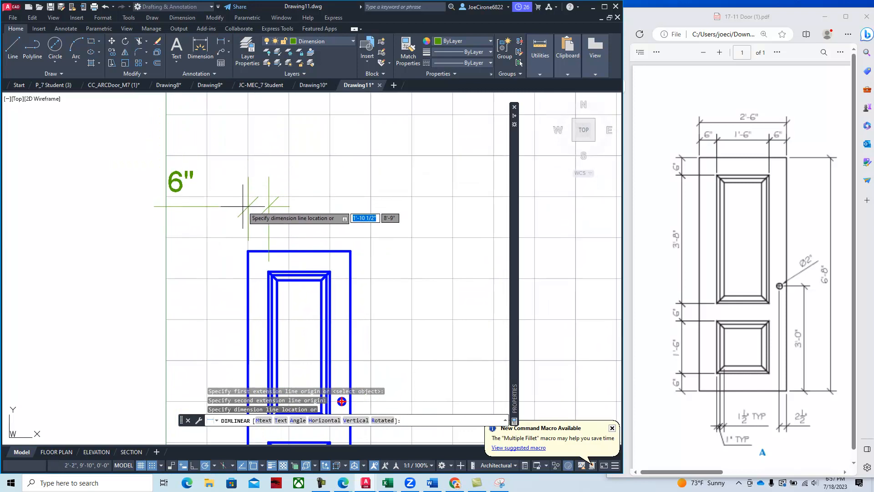
left_click(243, 206)
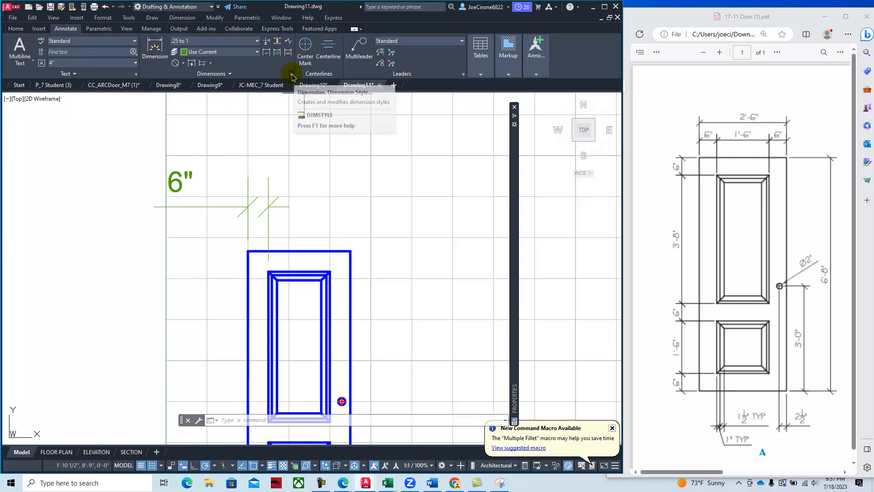
Set the .125 to 1 dimension style as the current style.
left_click(292, 75)
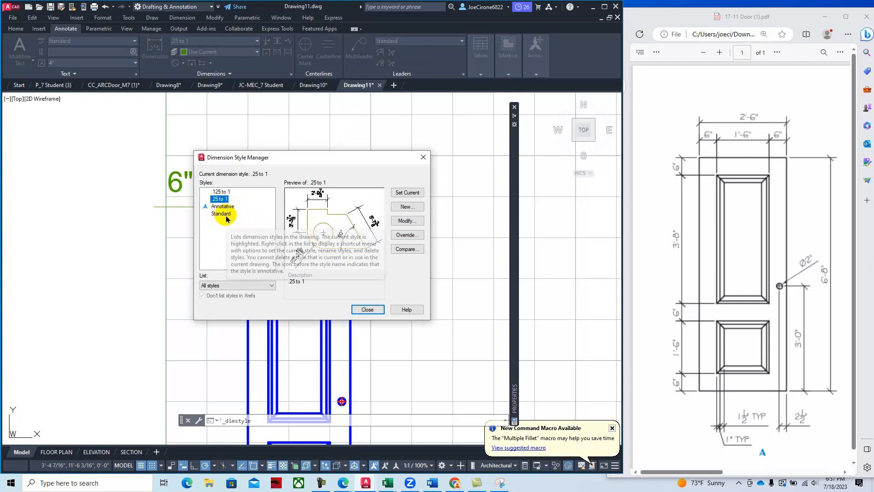
left_click(221, 191)
left_click(402, 191)
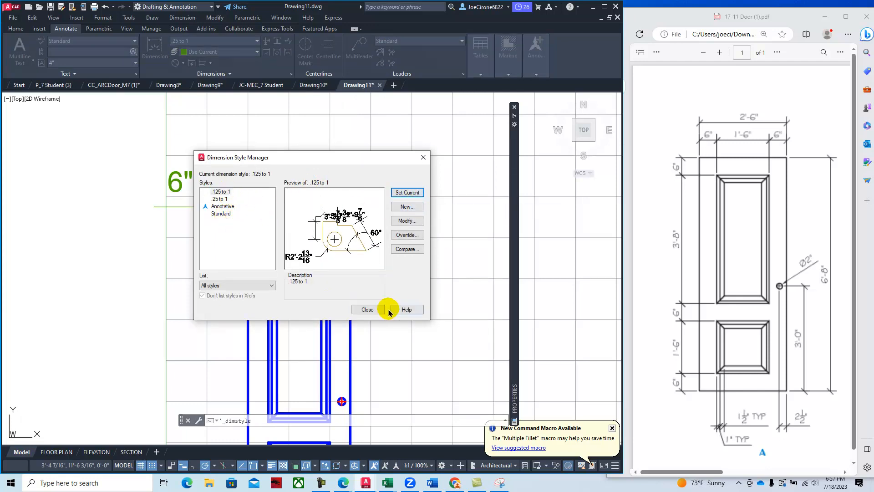
left_click(367, 309)
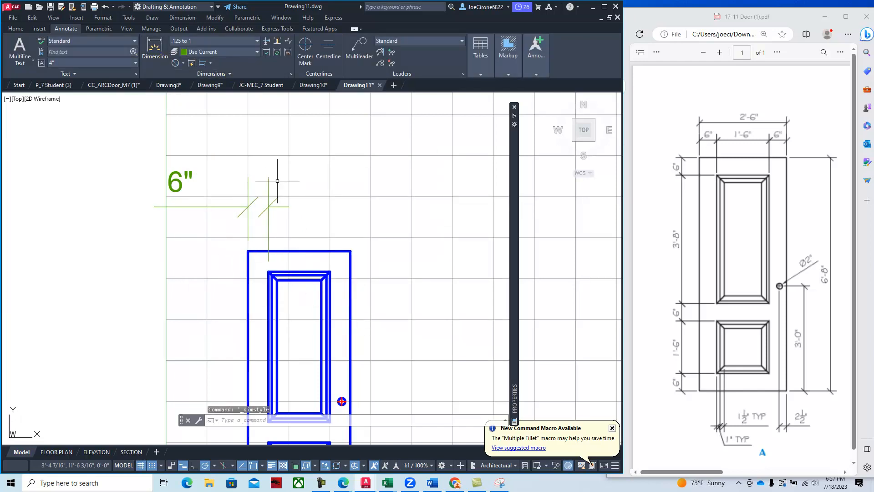
Erase the horizontal dimension above the door's top-left corner.
left_click(215, 207)
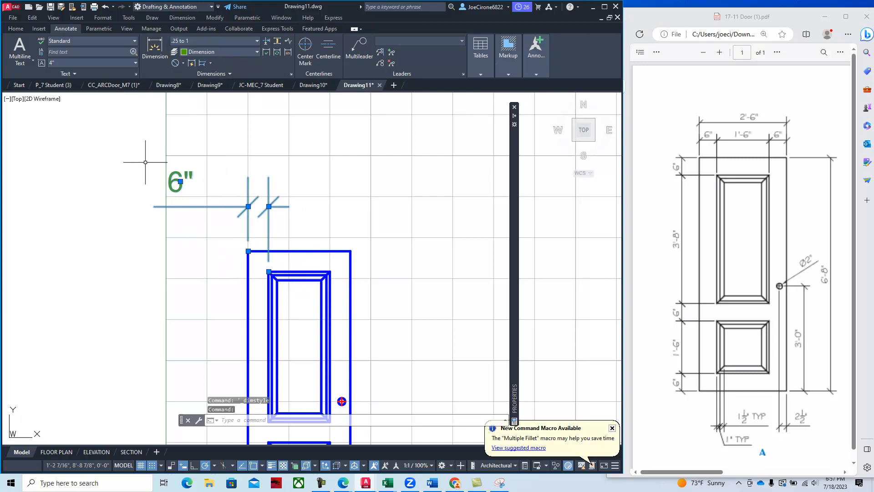
left_click(16, 28)
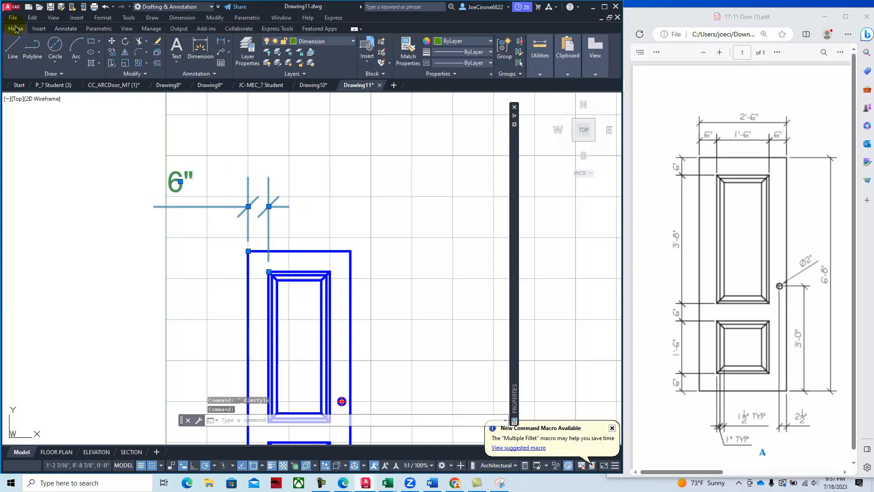
left_click(157, 41)
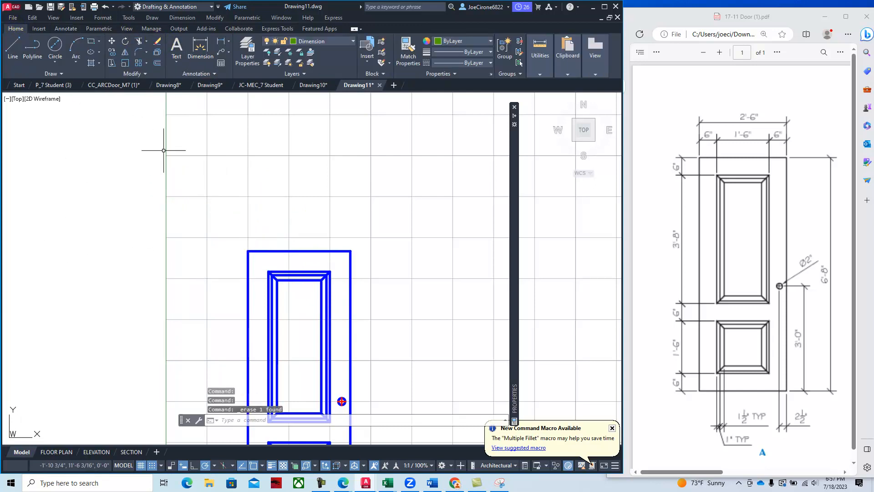
Try the .125 to 1 style on a horizontal dimension between the door's and upper panel's top-left corners, and erase it.
left_click(220, 42)
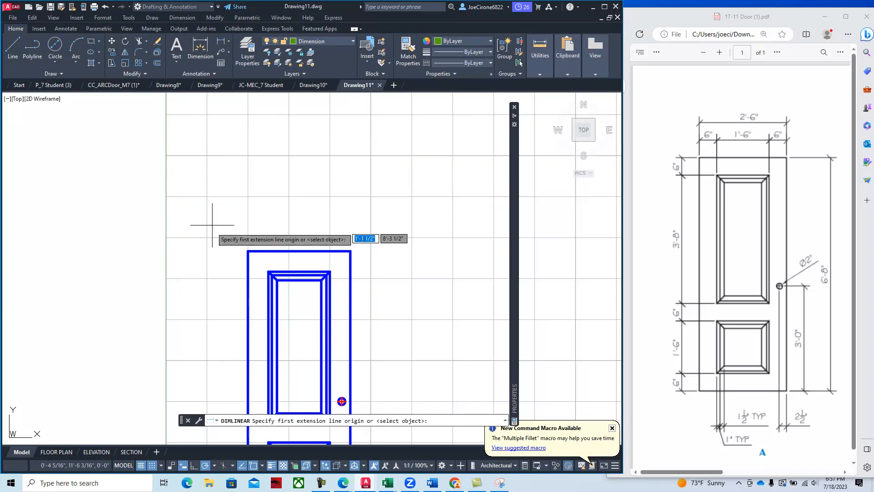
left_click(248, 251)
left_click(269, 272)
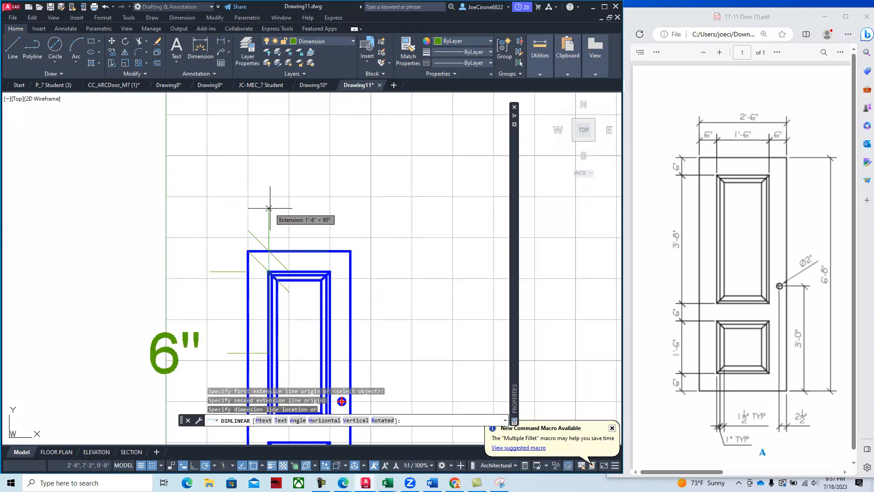
left_click(239, 187)
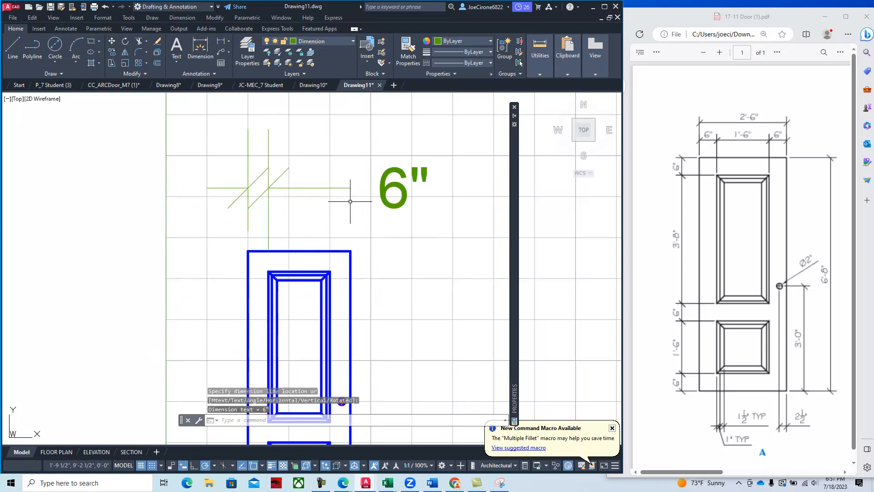
left_click(388, 176)
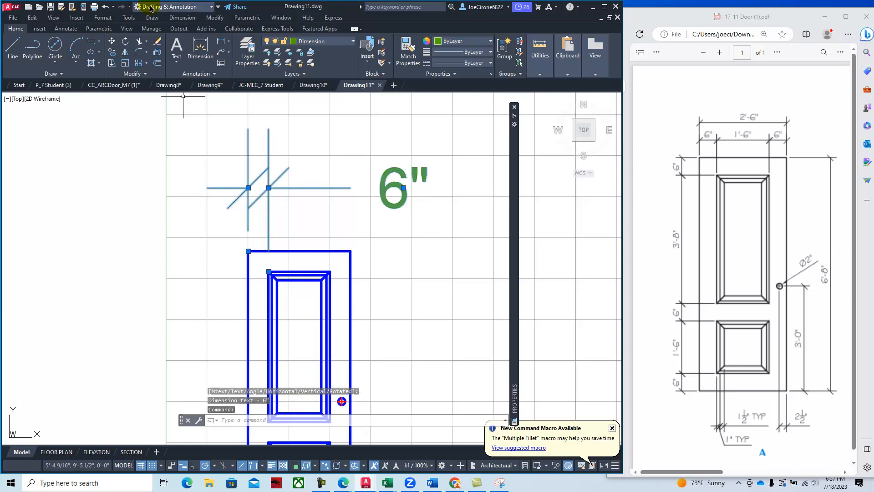
left_click(158, 43)
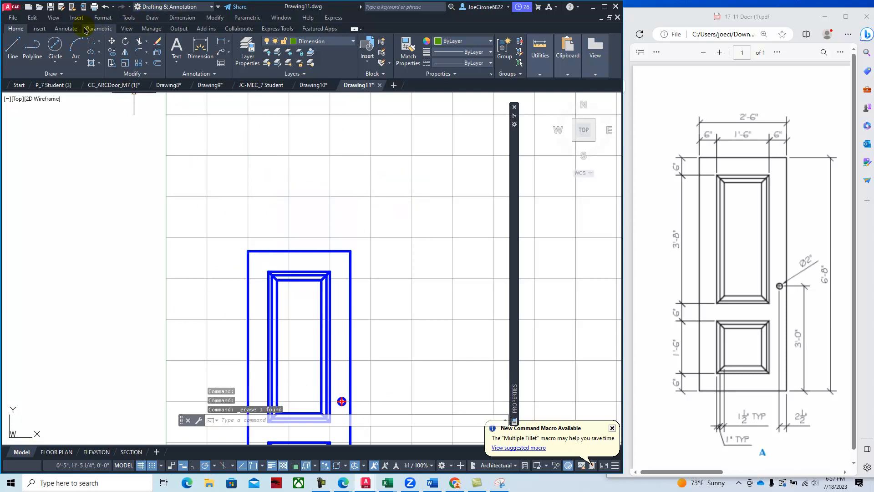
Modify the .25 to 1 dimension style to use an overall scale of 24.
left_click(66, 29)
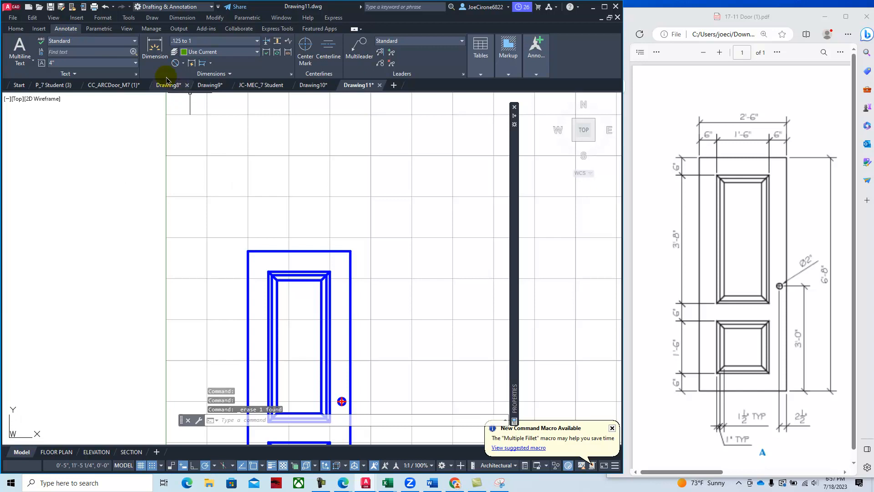
left_click(291, 75)
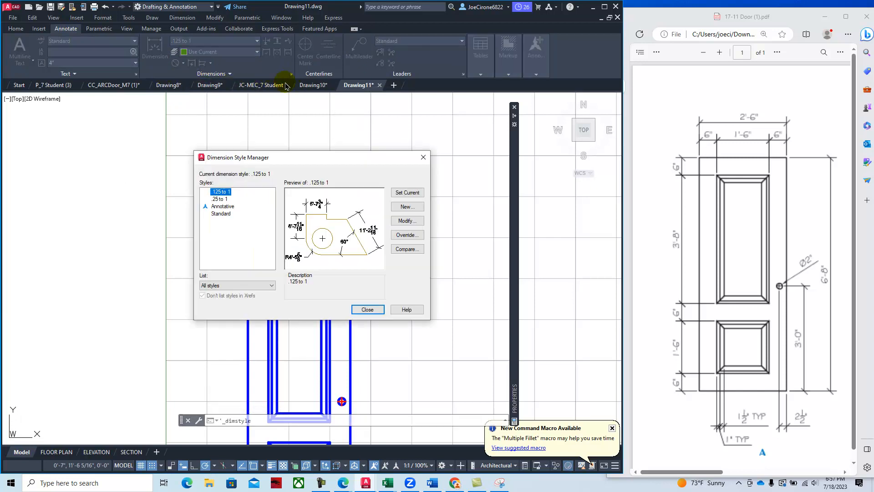
left_click(219, 199)
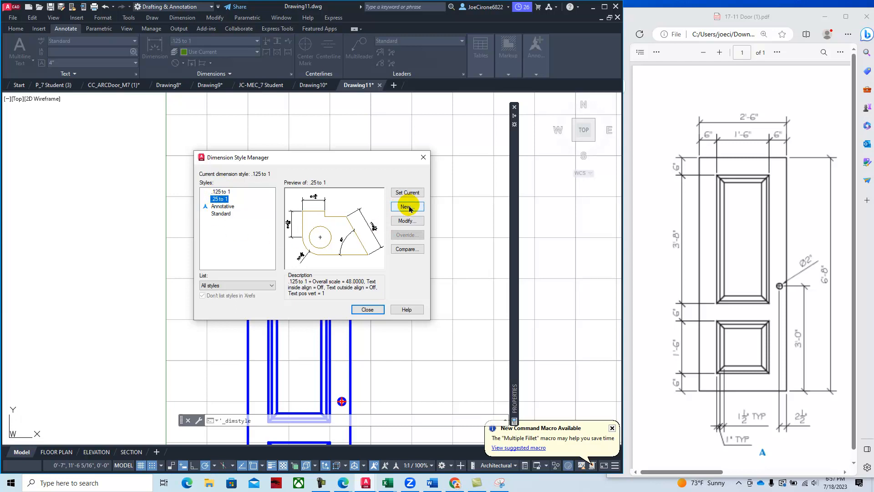
left_click(411, 226)
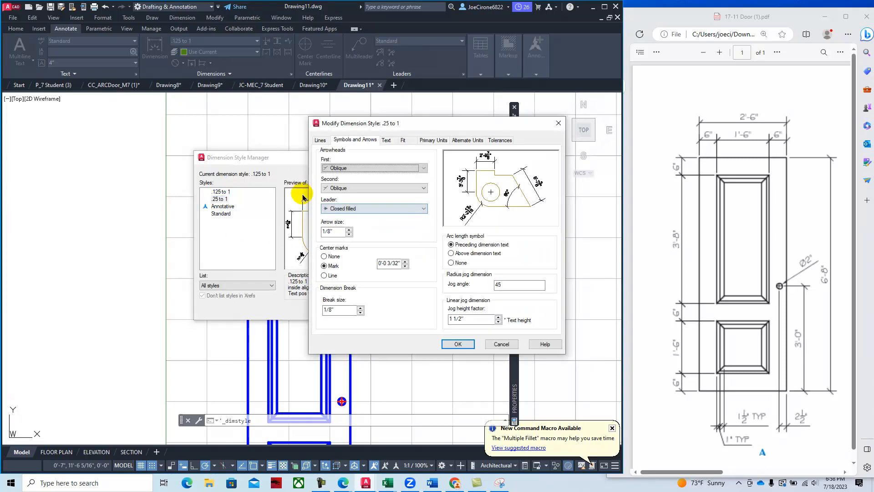
left_click(403, 140)
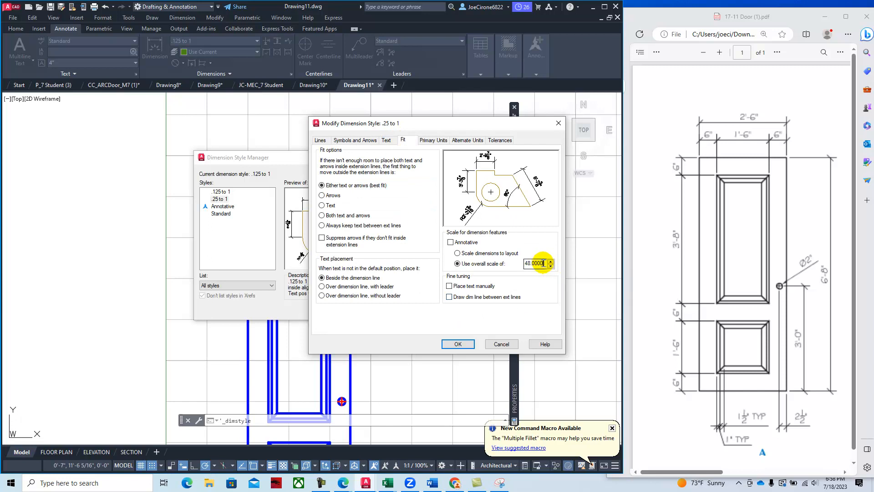
left_click_drag(544, 264, 514, 263)
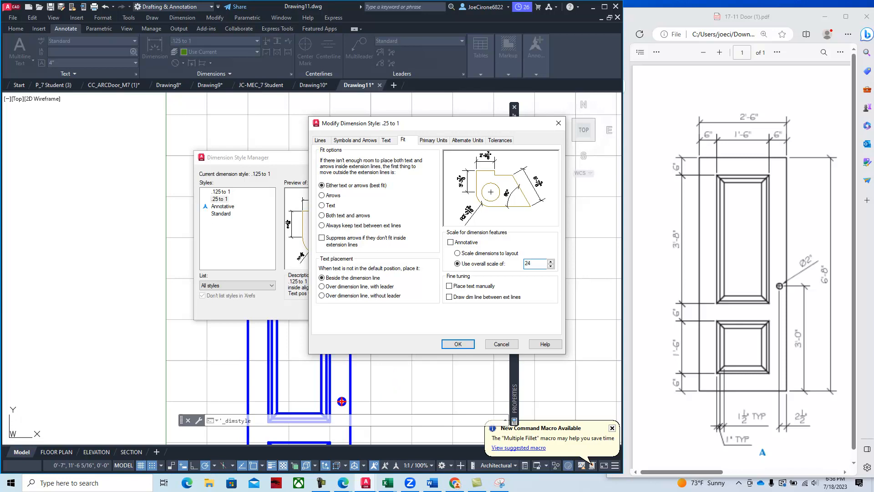
left_click(458, 343)
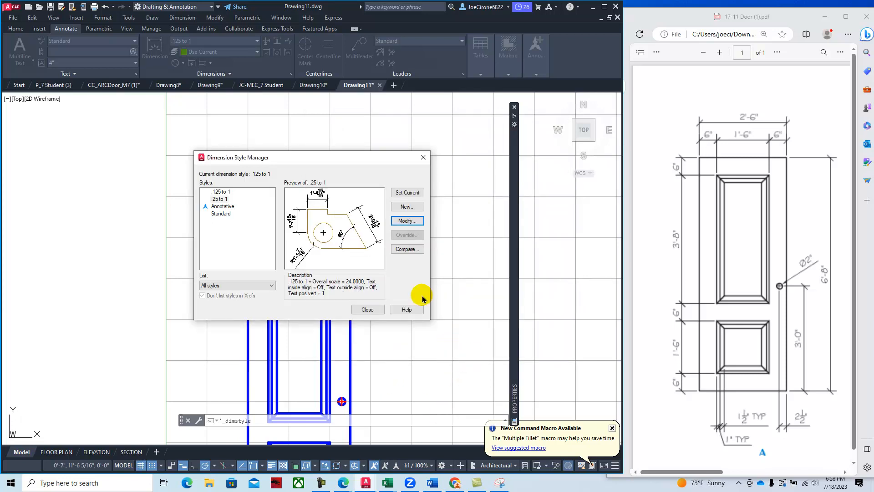
left_click(367, 310)
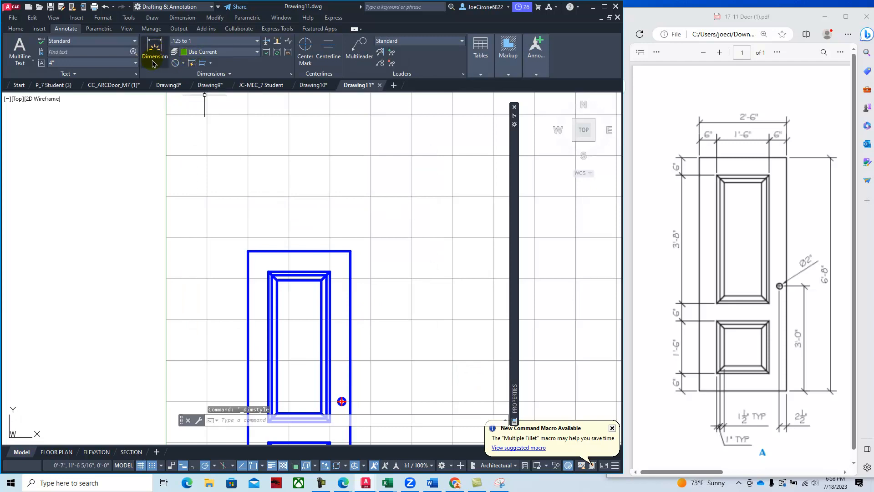
Place a horizontal linear dimension above the door between the upper panel's top-left corner and the door's top-left corner.
left_click(184, 64)
left_click(193, 78)
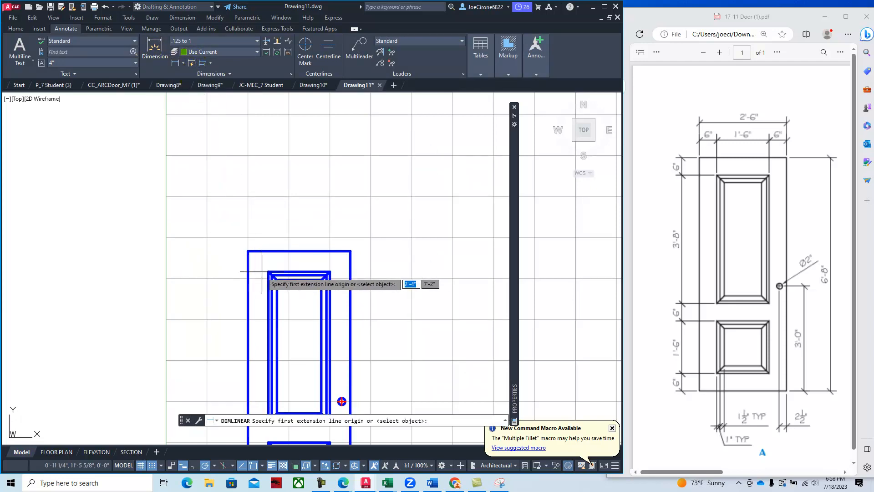
left_click(269, 272)
left_click(248, 251)
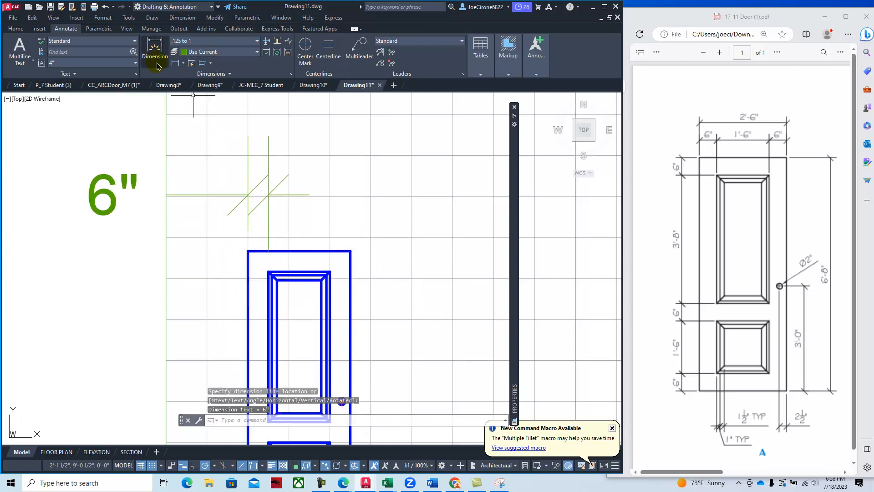
Look through the available dimension styles and check the overall scale in the .25 to 1 style's Fit settings.
left_click(258, 44)
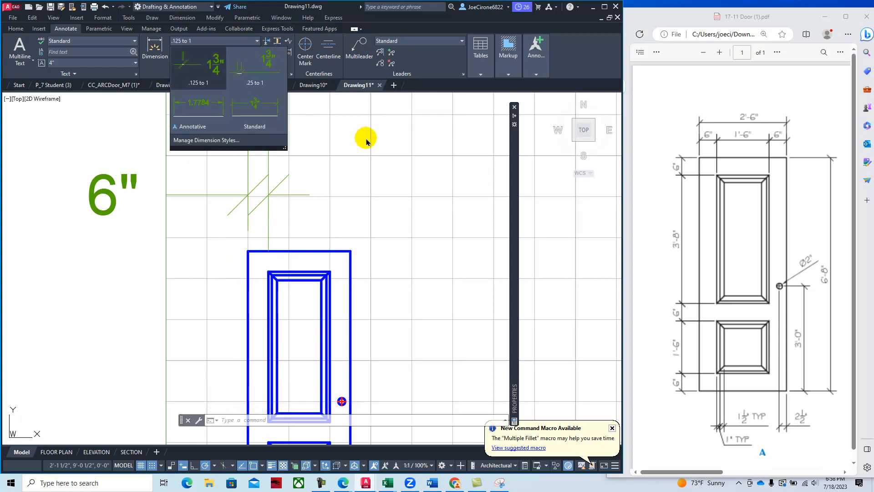
left_click(368, 175)
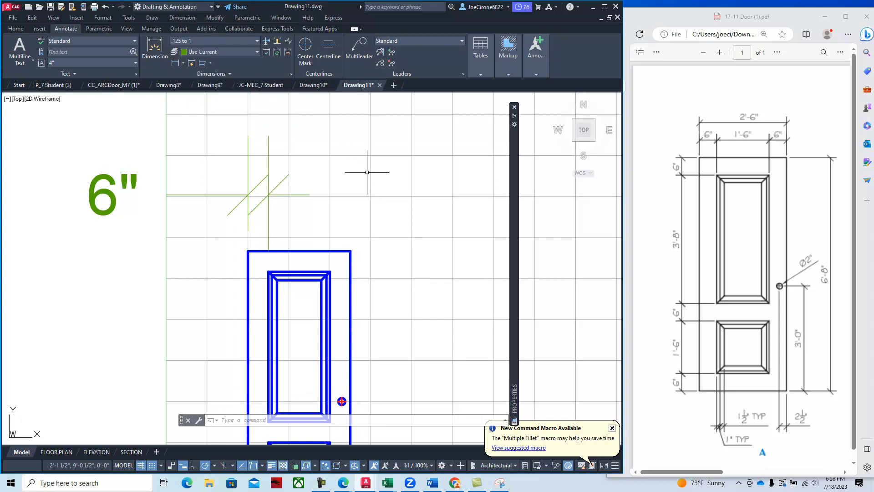
left_click(291, 75)
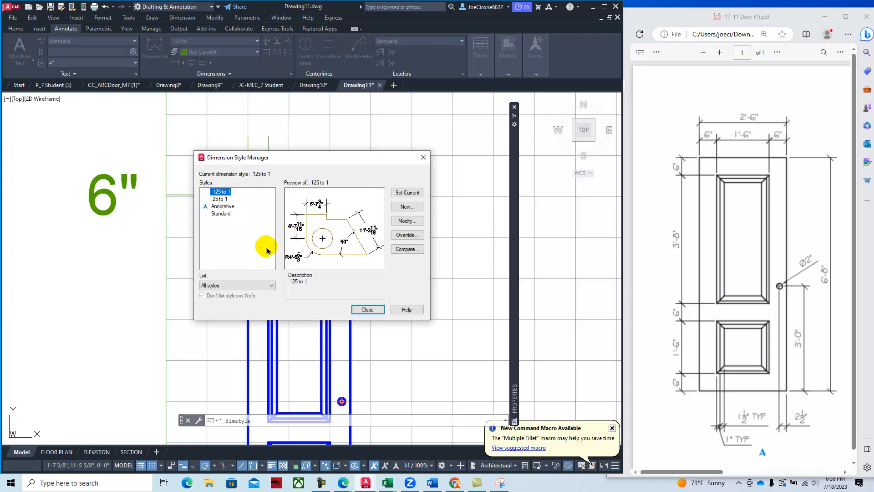
left_click(220, 199)
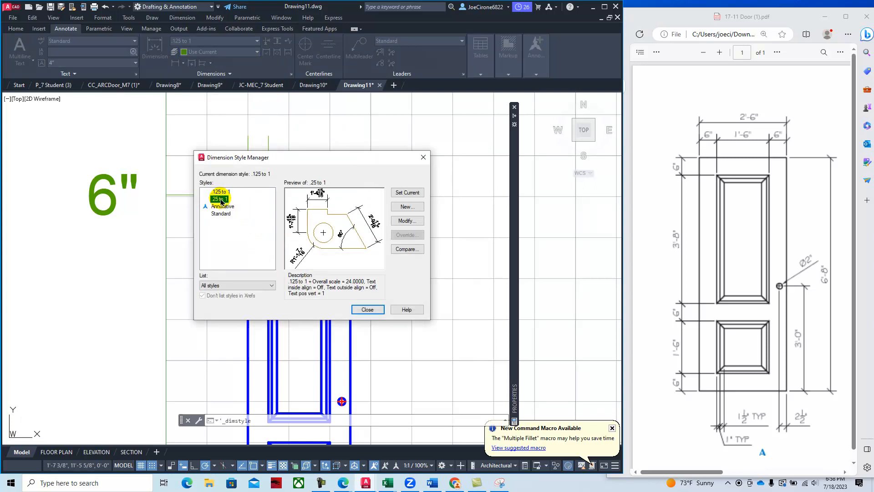
left_click(410, 221)
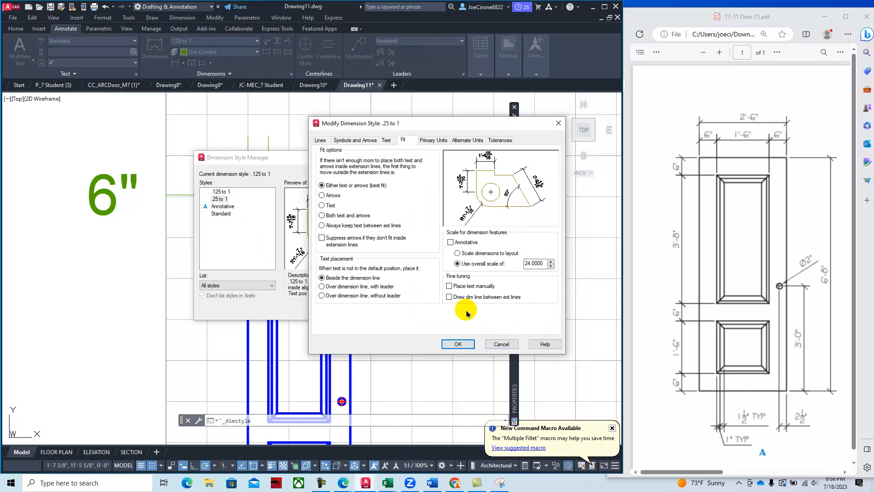
left_click(501, 344)
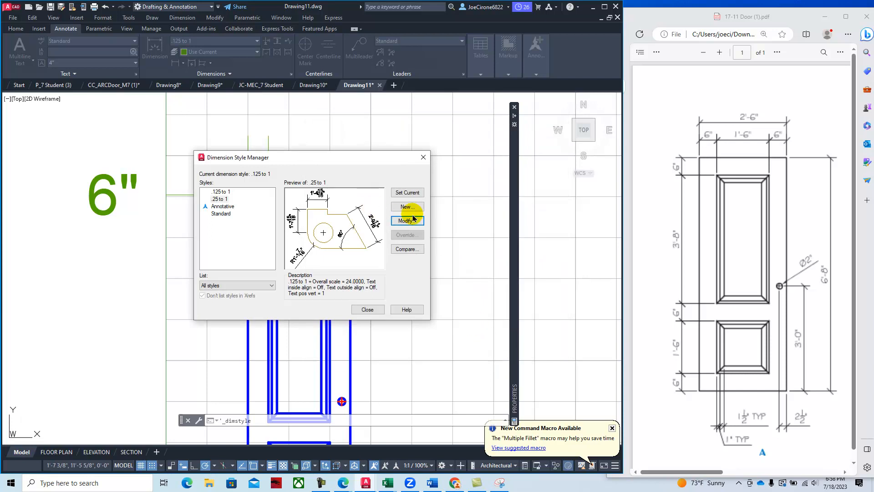
left_click(423, 158)
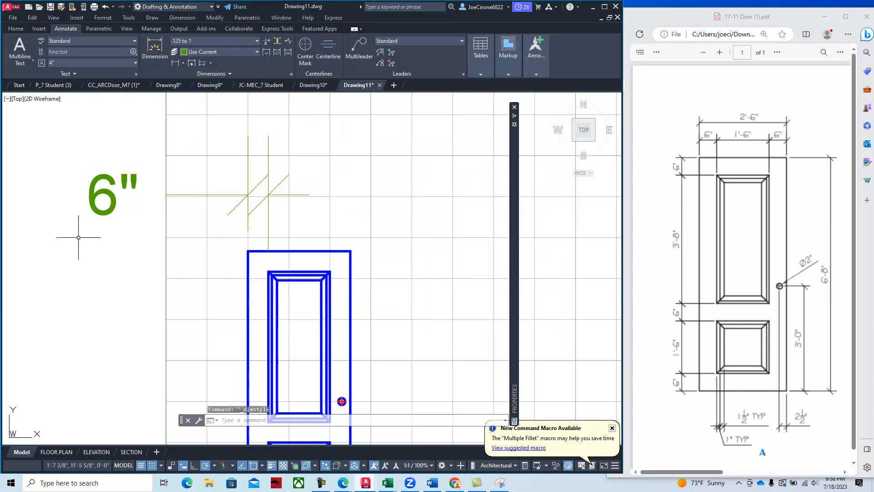
Assign the .25 to 1 dimension style to the horizontal dimension above the door's top-left corner.
left_click(178, 195)
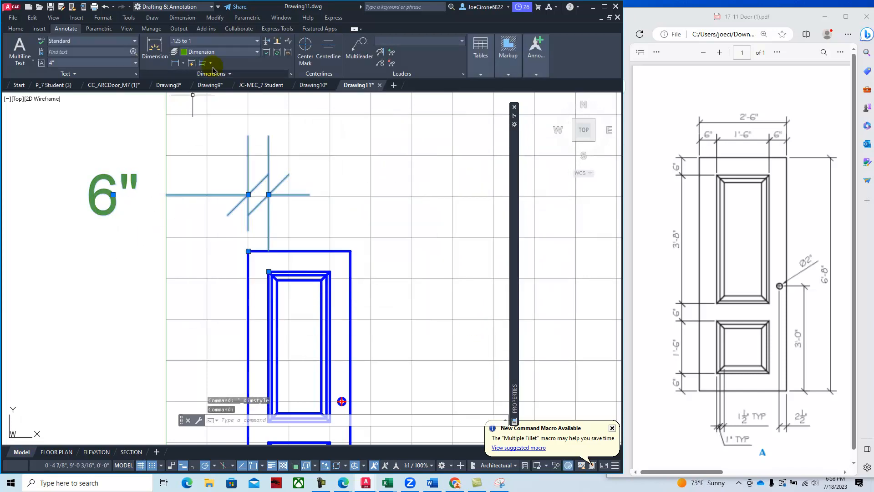
left_click(14, 28)
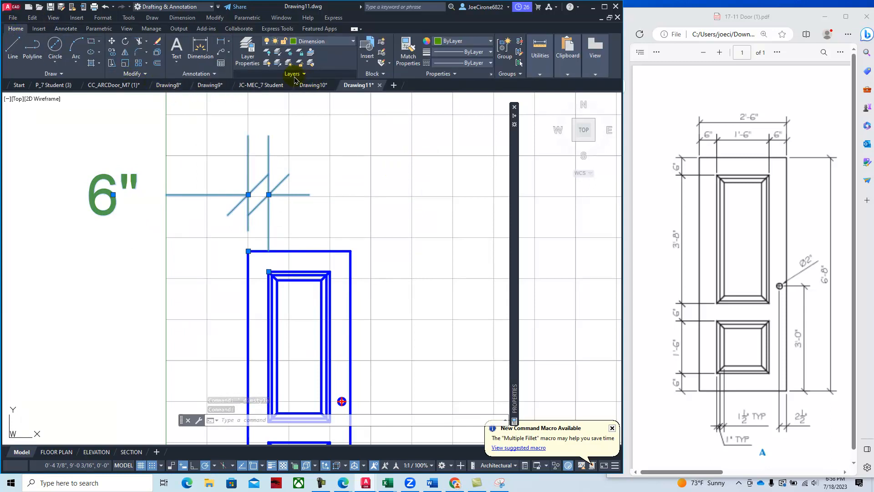
left_click(214, 75)
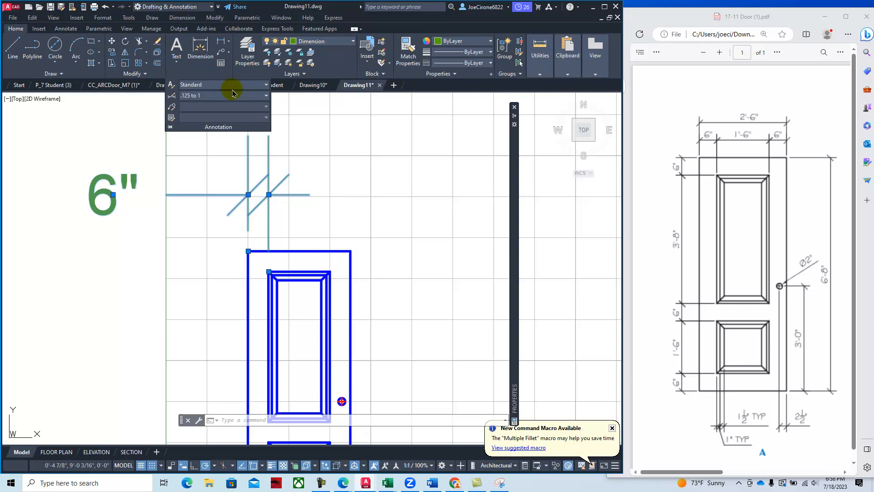
left_click(266, 97)
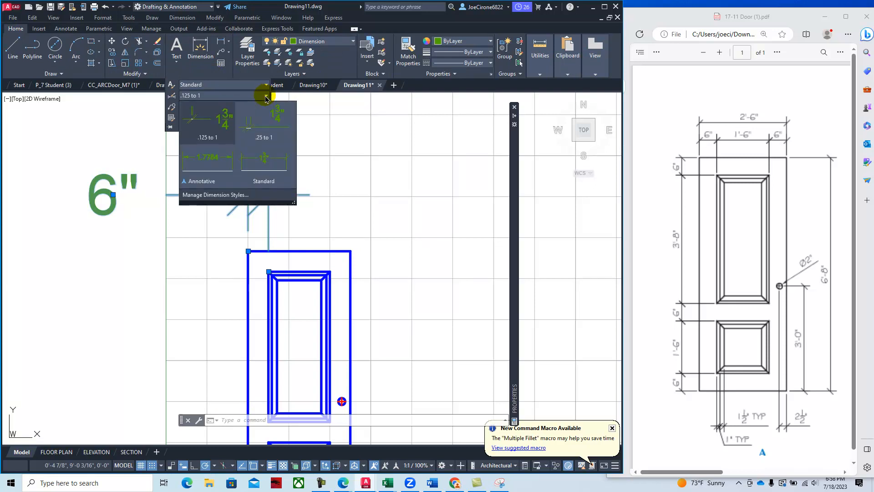
left_click(264, 119)
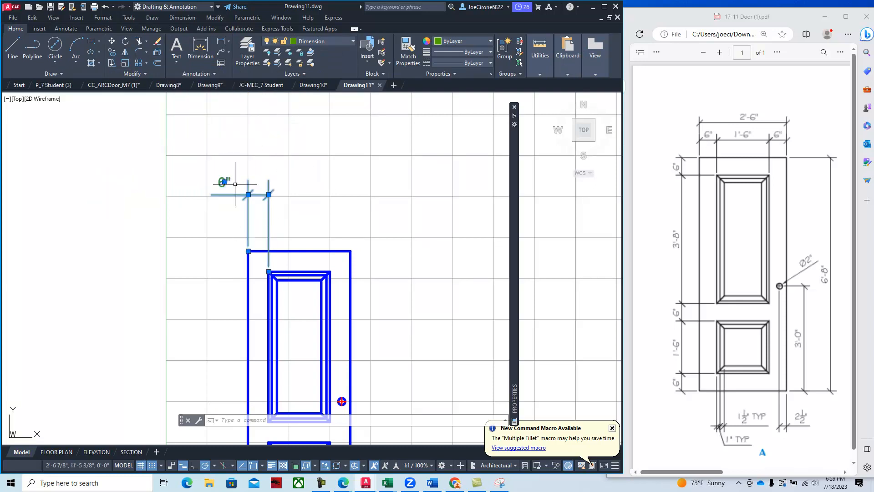
key("Escape")
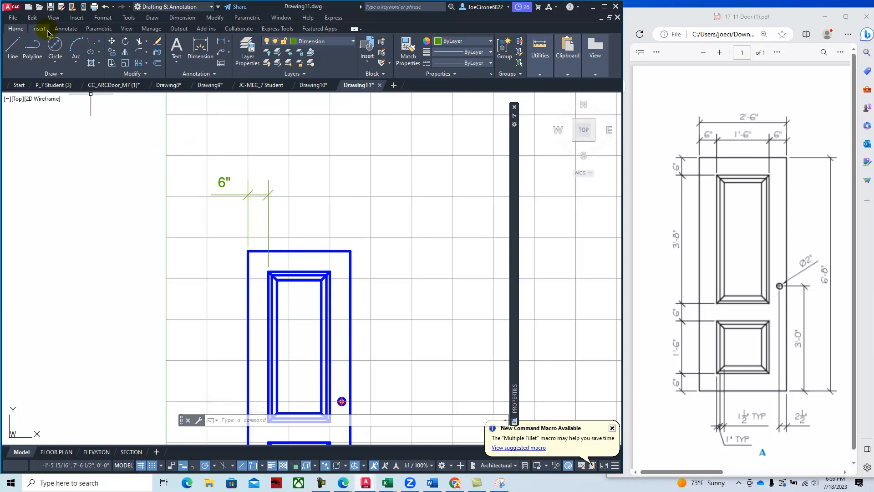
Review the Fit settings of the .25 to 1 dimension style again.
left_click(66, 28)
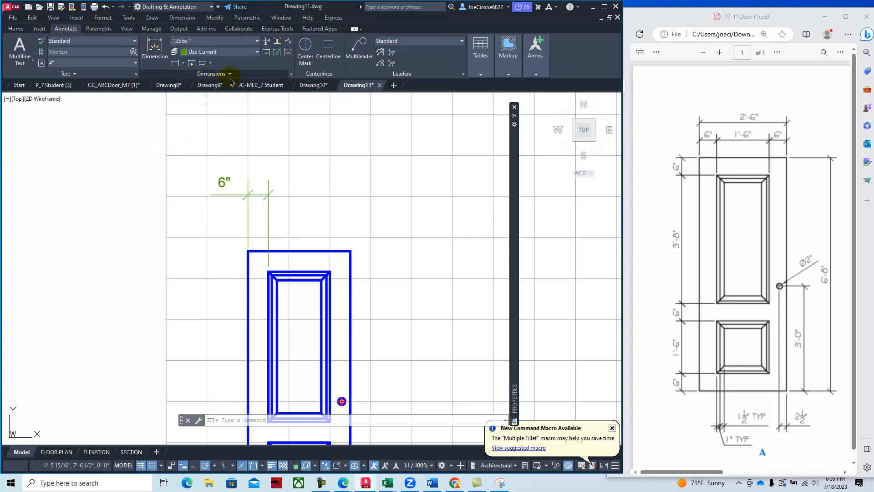
left_click(292, 74)
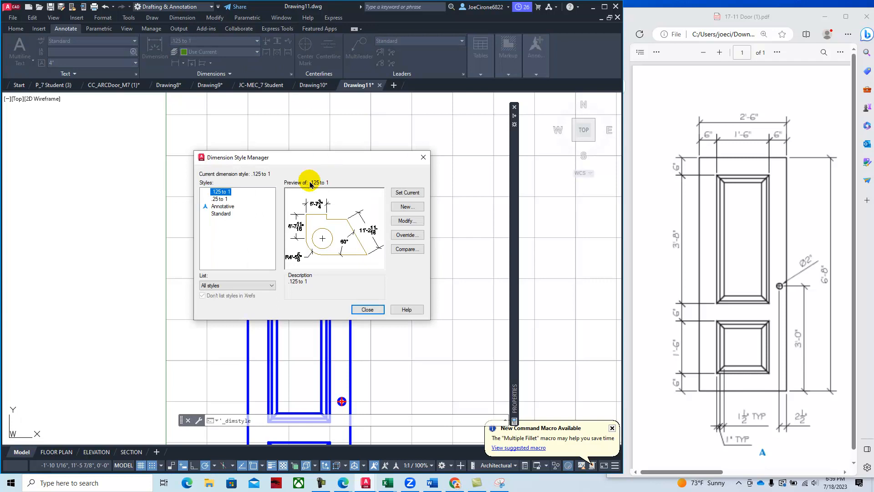
left_click(219, 199)
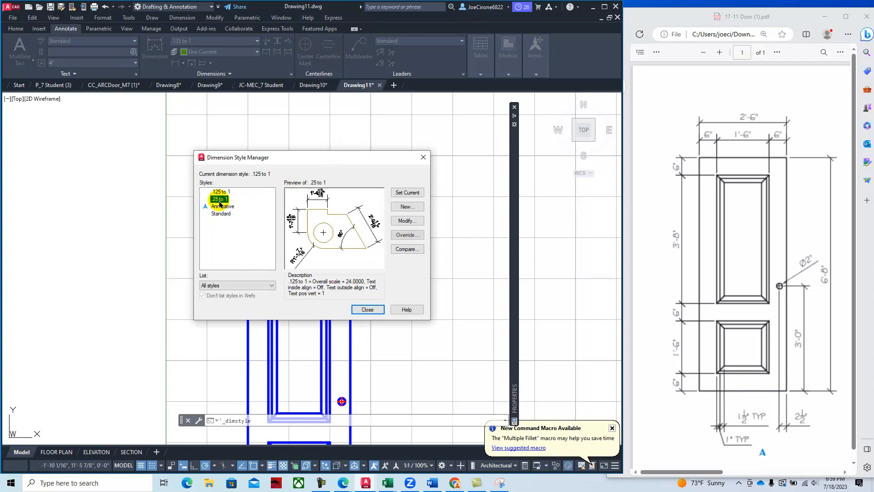
left_click(408, 221)
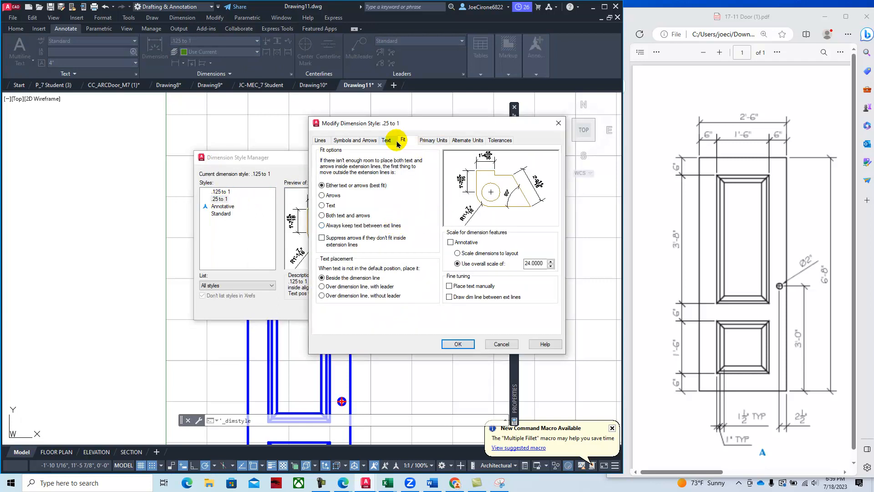
left_click(501, 345)
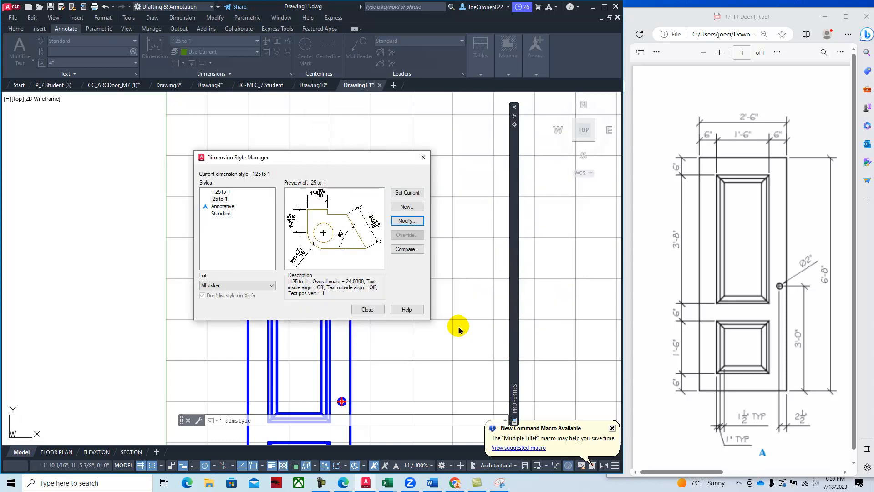
left_click(424, 158)
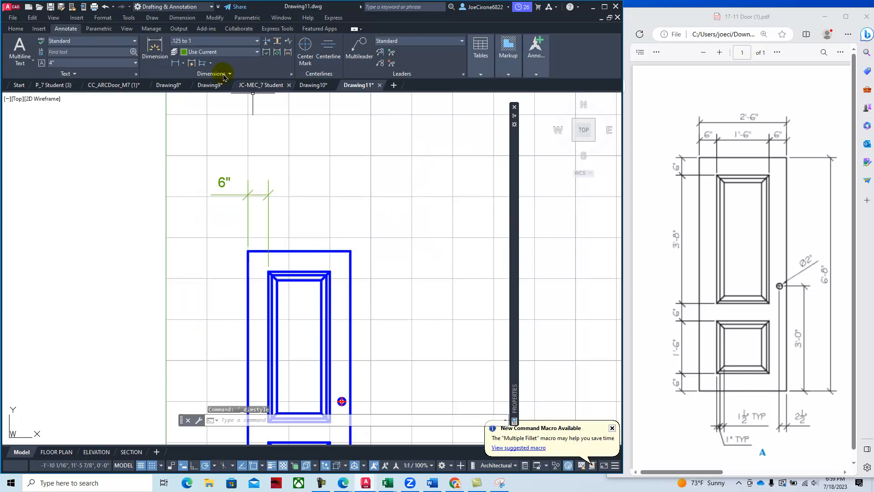
Place a horizontal linear dimension across the upper panel's top corners, aligned with the existing dimension line above the door.
left_click(176, 66)
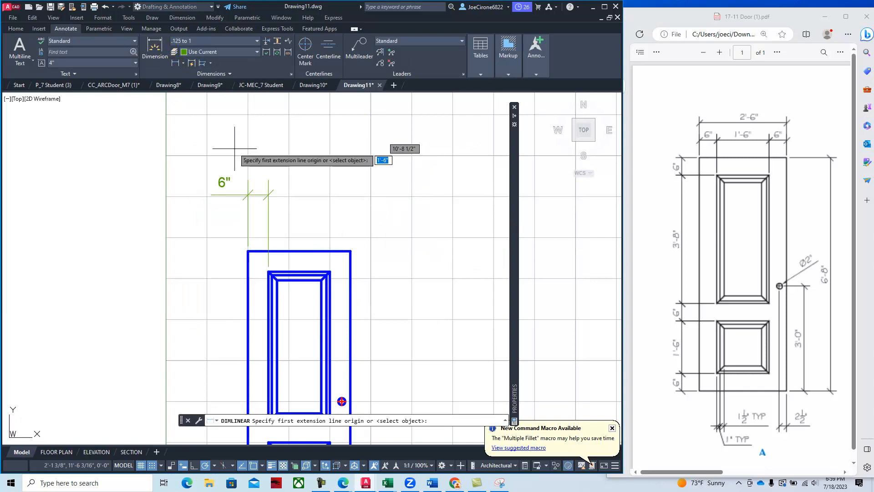
scroll(260, 281, "up", 2)
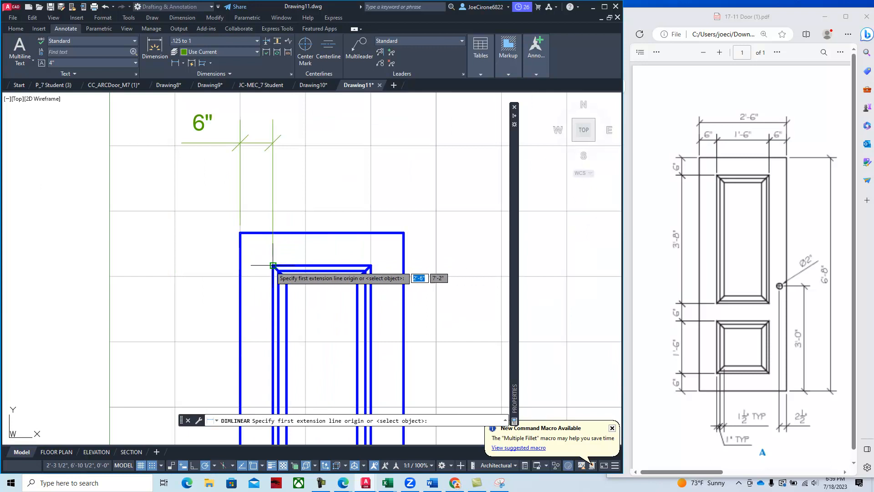
left_click(273, 266)
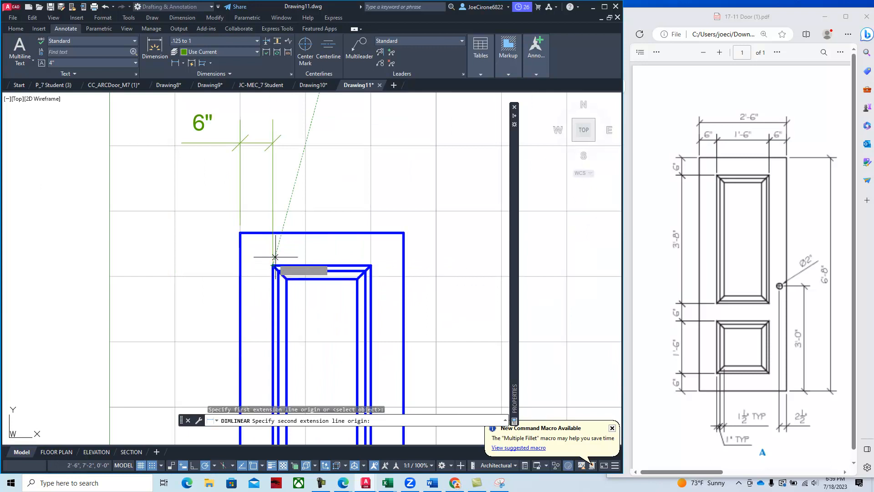
left_click(371, 265)
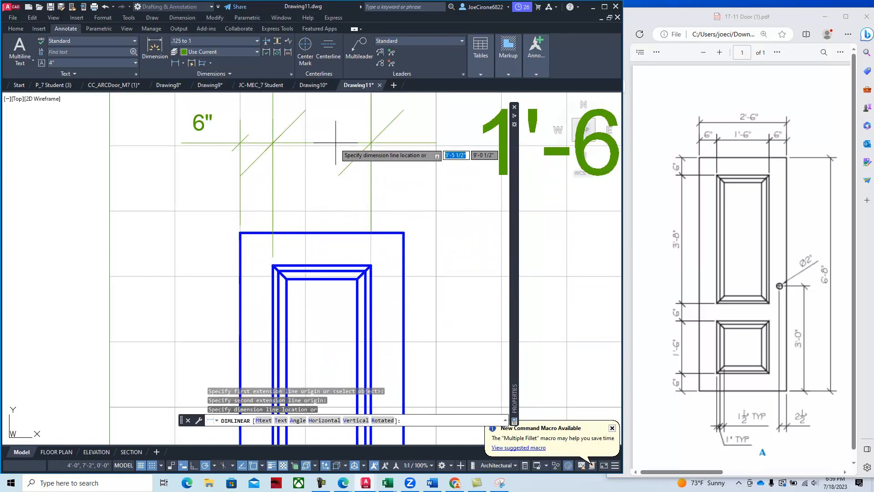
left_click(338, 142)
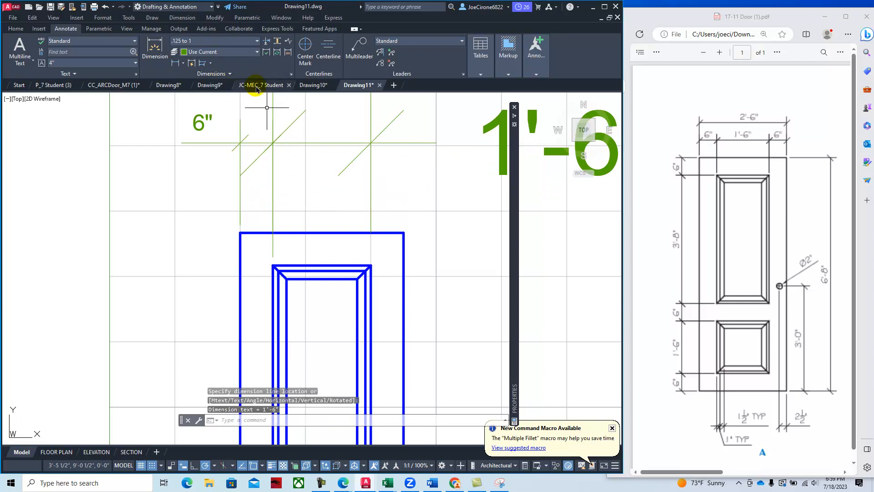
left_click(15, 29)
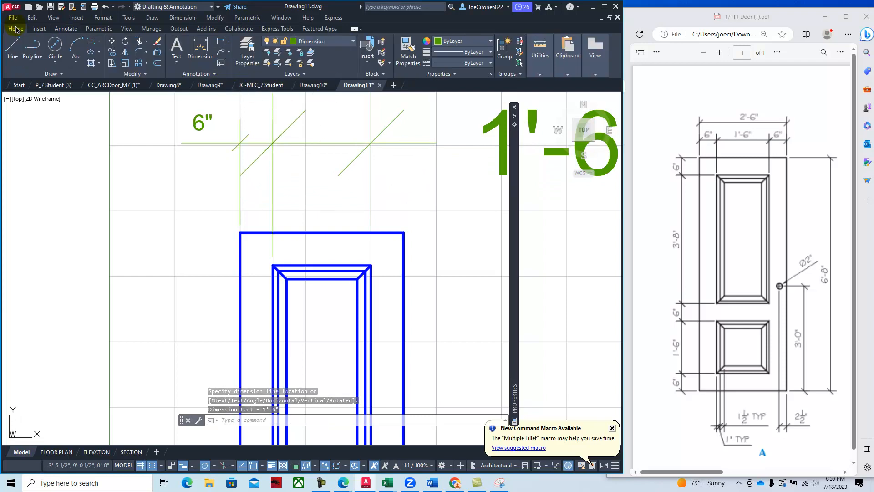
Match the properties of the 6" dimension above the door's top-left corner onto the upper panel's oversized width dimension.
left_click(408, 50)
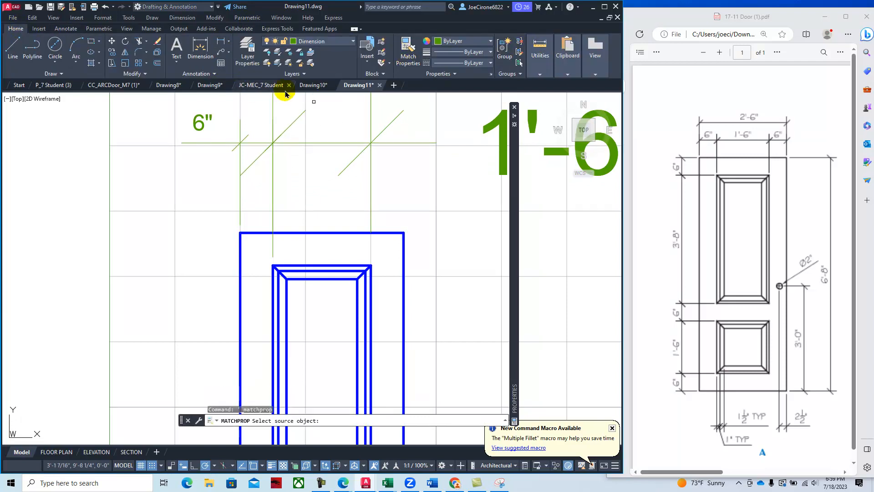
left_click(205, 126)
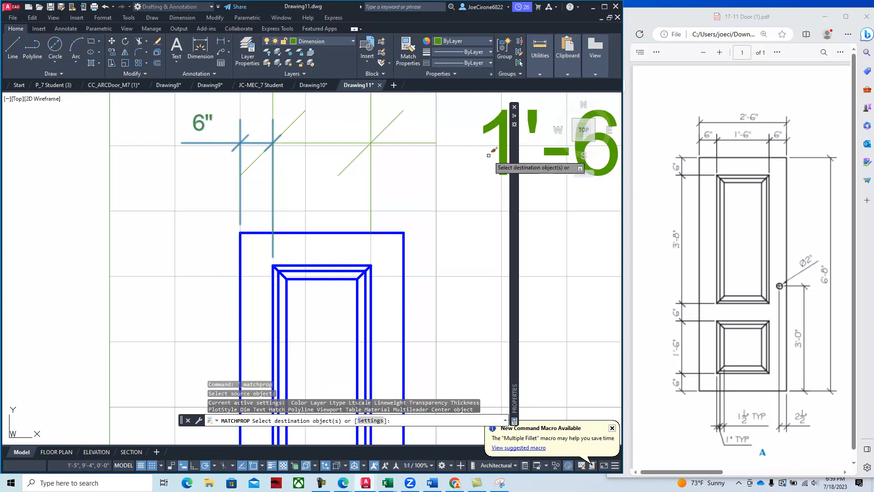
left_click(564, 153)
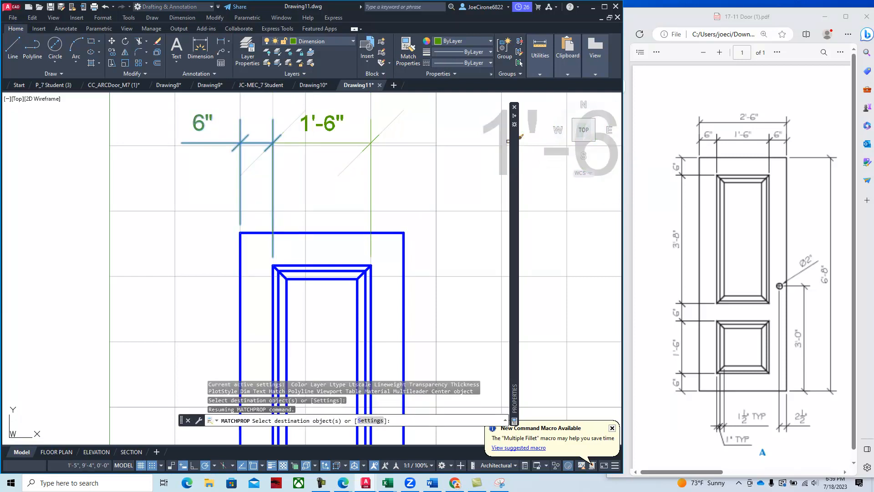
mouse_move(514, 146)
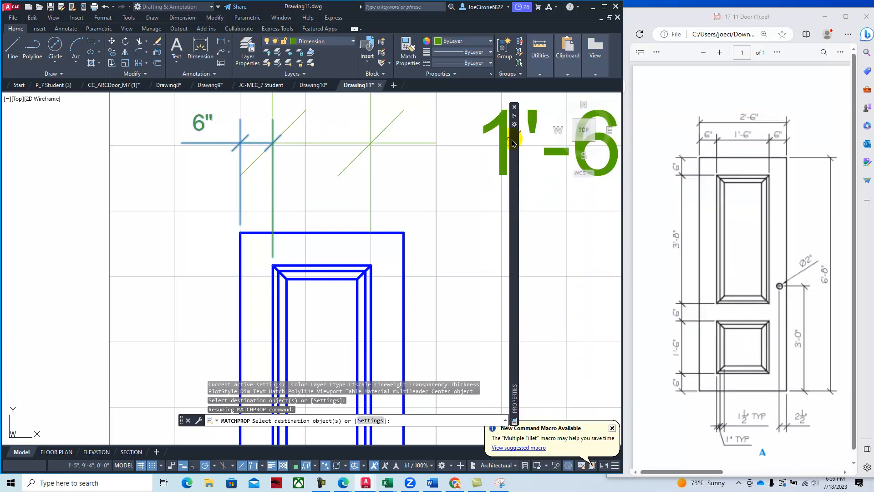
left_click(515, 109)
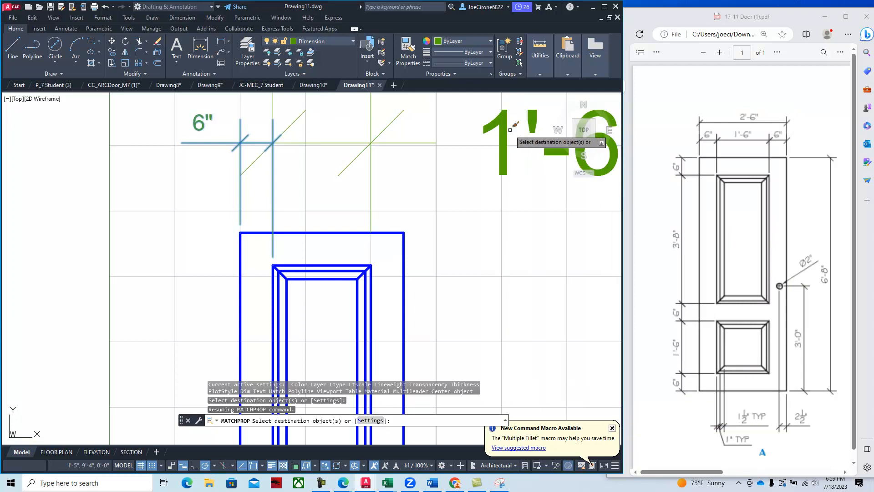
left_click(531, 123)
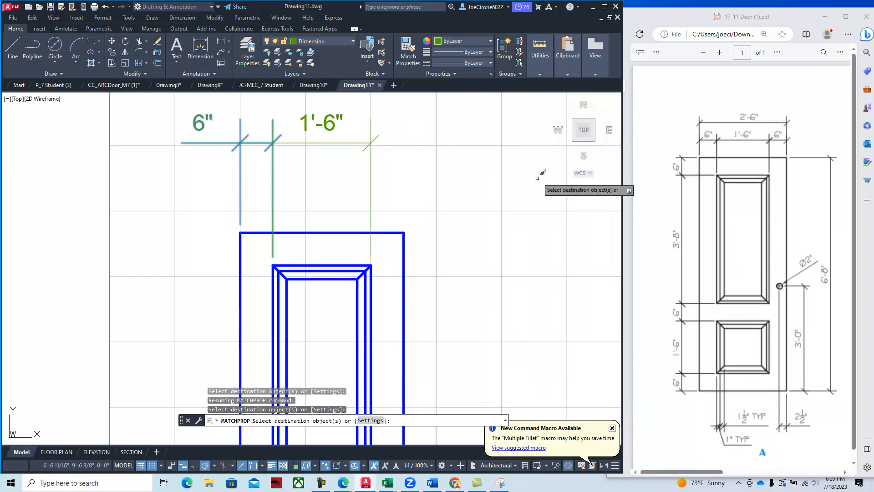
key("Return")
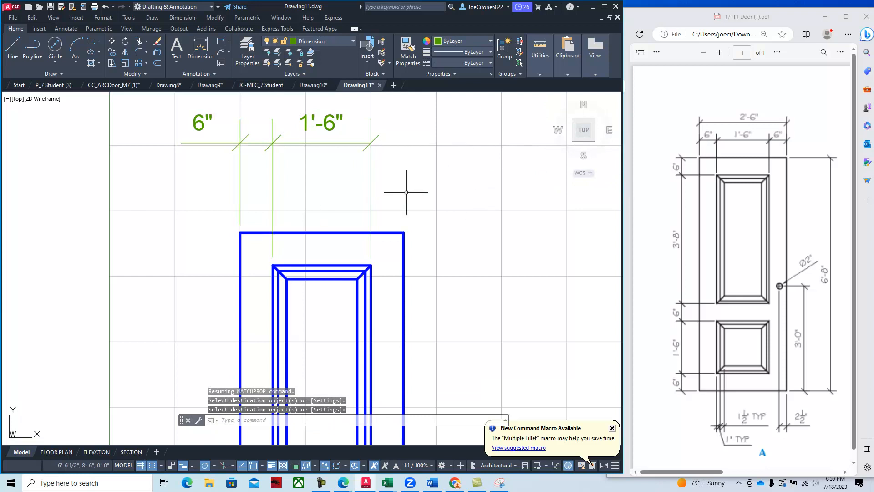
Make .25 to 1 the current dimension style.
scroll(404, 193, "down", 2)
middle_click_drag(445, 196, 360, 196)
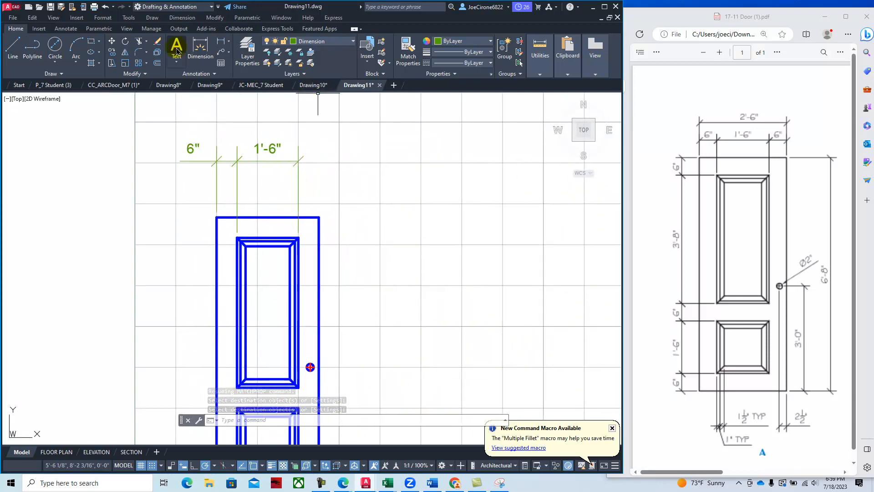
left_click(65, 29)
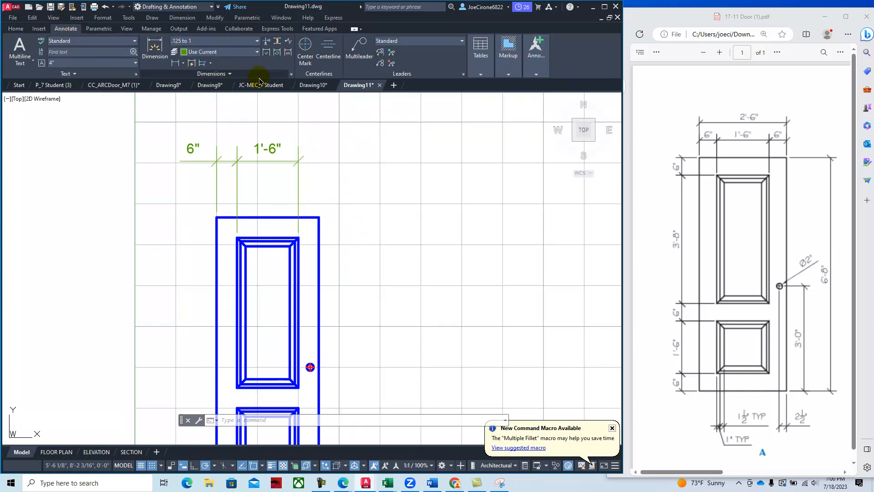
left_click(291, 73)
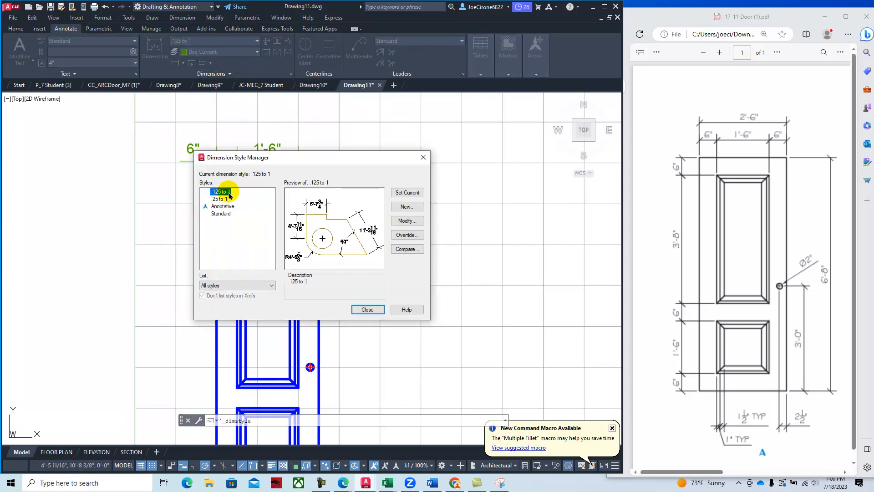
left_click(227, 201)
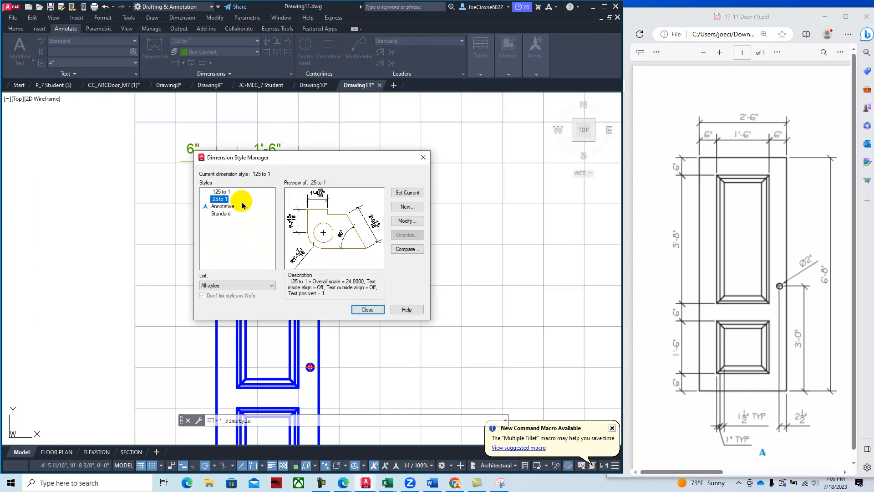
left_click(408, 193)
left_click(368, 309)
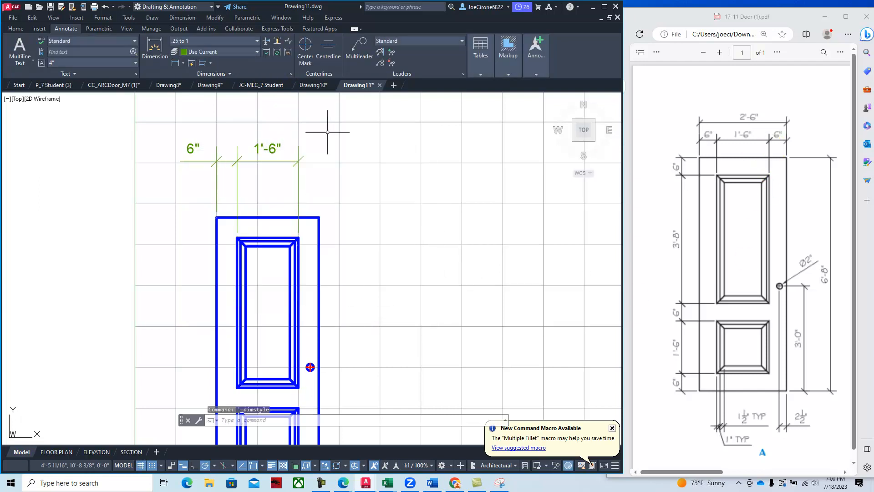
Place a horizontal linear dimension from the upper panel's top-right corner to the door's top-right corner, in line with the existing dimensions.
left_click(176, 64)
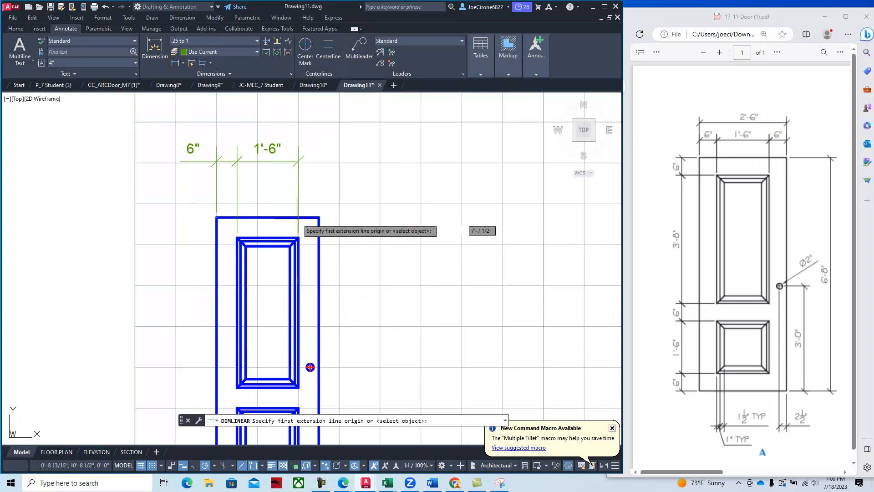
scroll(304, 247, "up", 5)
left_click(281, 207)
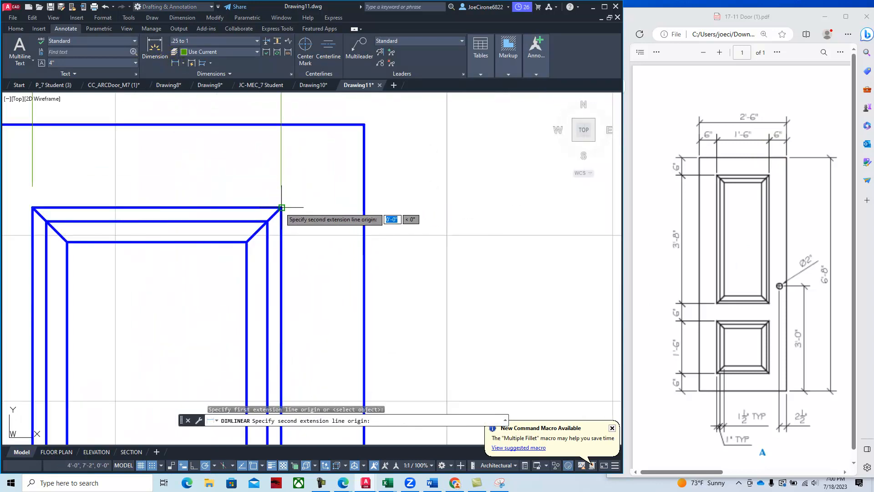
left_click(364, 124)
middle_click_drag(430, 181, 412, 427)
scroll(326, 190, "down", 2)
middle_click_drag(326, 190, 322, 248)
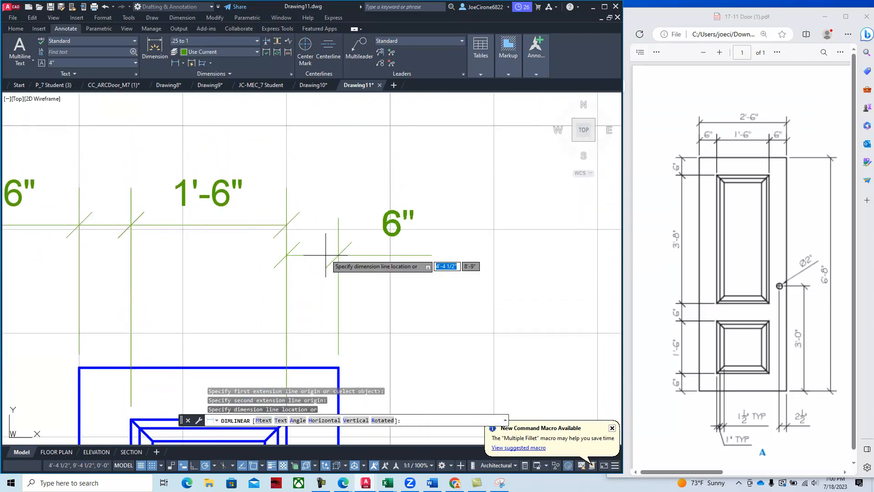
left_click(321, 224)
Move the text of both outer 6" dimensions above the door between their extension lines, raising both dimension lines to the same height.
scroll(304, 285, "down", 2)
mouse_move(300, 290)
middle_mouse_down()
mouse_move(320, 300)
mouse_move(400, 298)
middle_mouse_up()
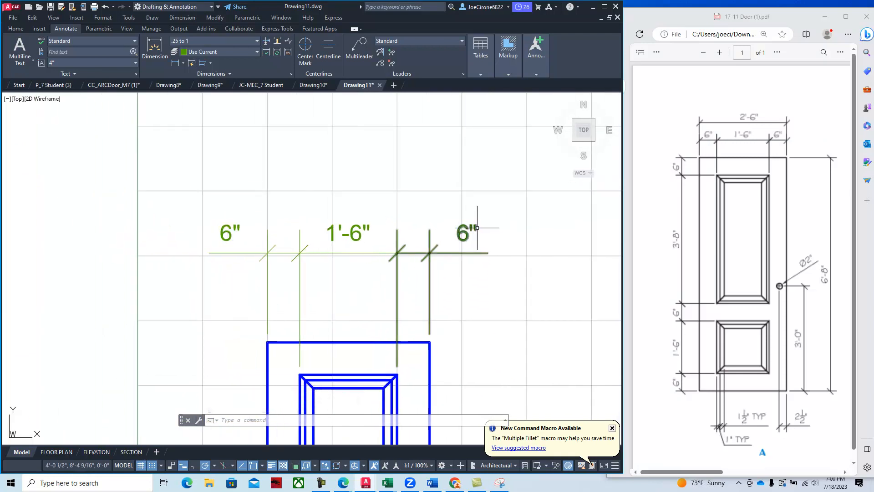
left_click(217, 230)
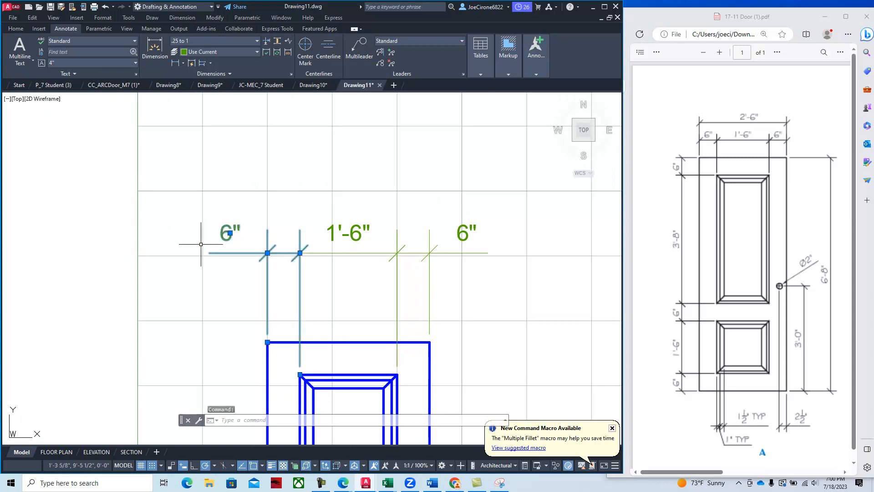
left_click(230, 232)
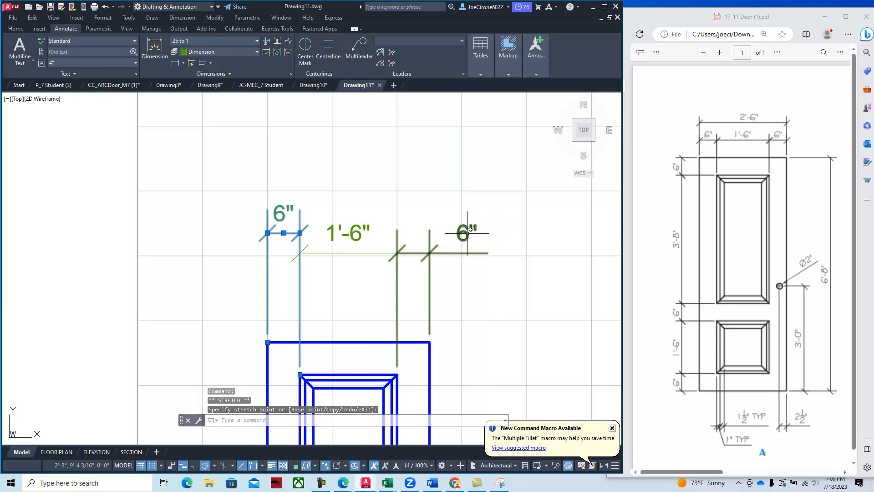
left_click(481, 231)
left_click(466, 232)
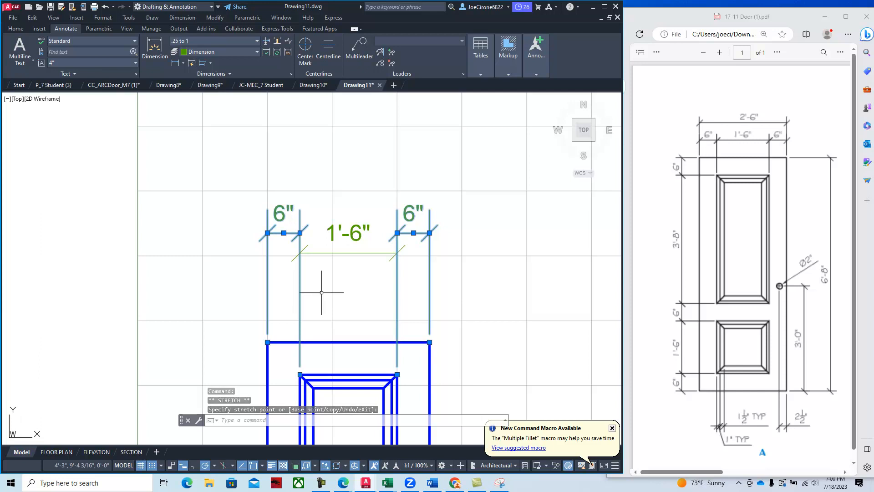
key("Escape")
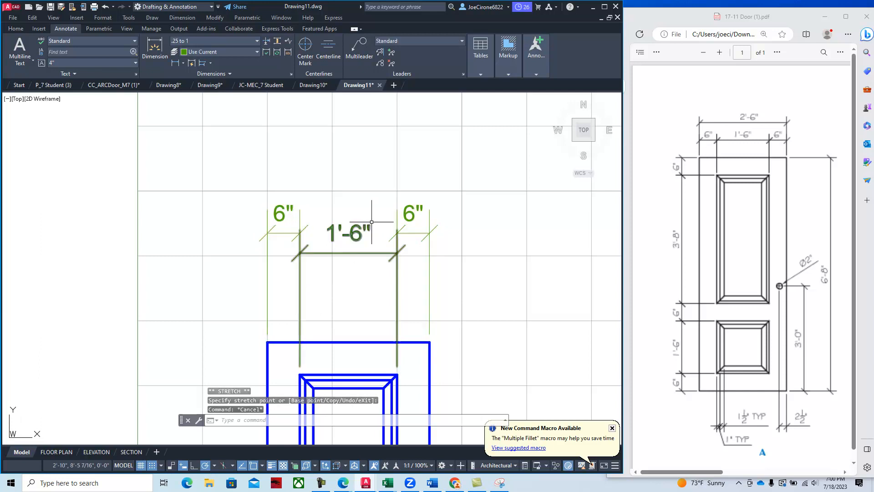
Dimension the door's overall width between its top corners, placing the dimension line above the existing row of dimensions.
left_click(175, 64)
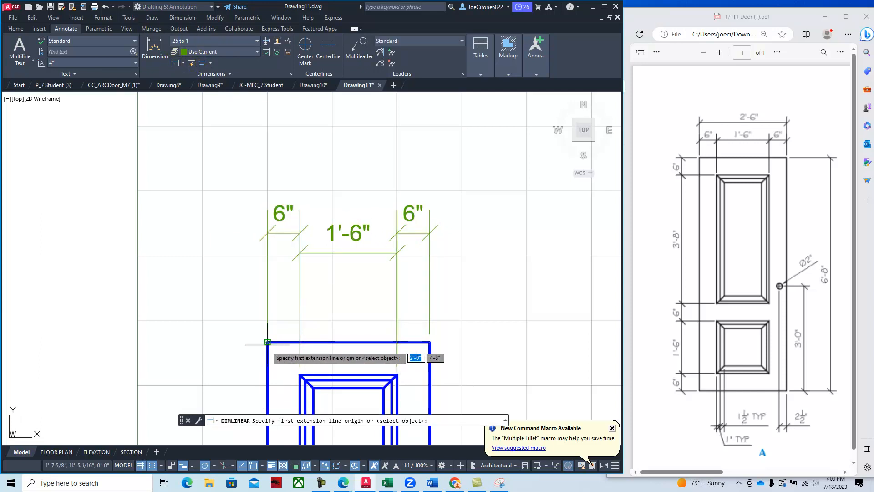
left_click(268, 342)
left_click(429, 342)
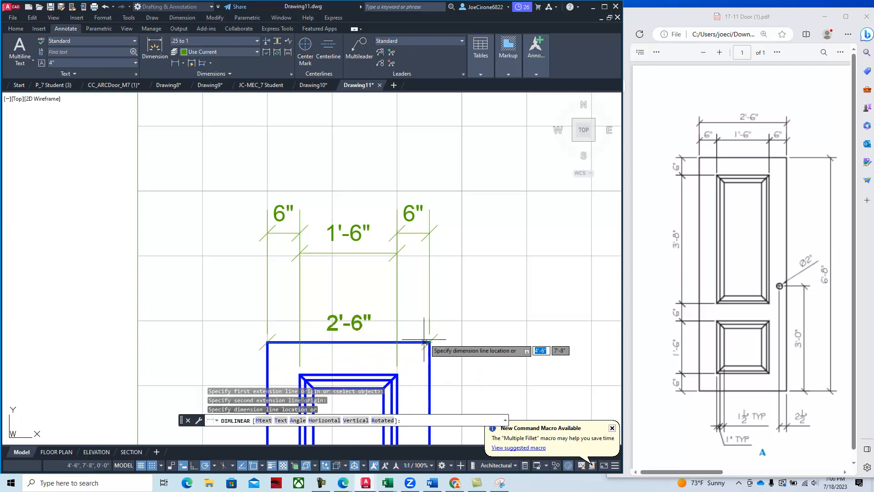
left_click(370, 187)
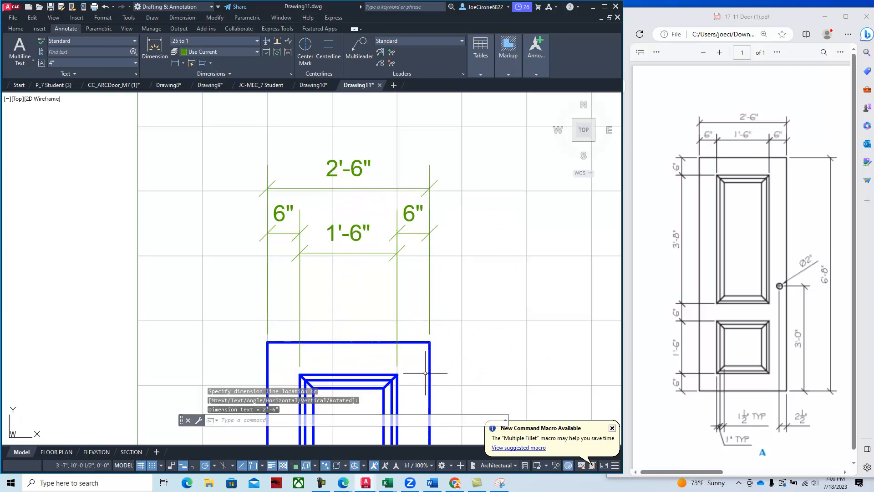
Place a vertical linear dimension left of the door from its top-left corner to the upper panel's top-left corner.
scroll(428, 341, "up", 4)
scroll(424, 346, "down", 2)
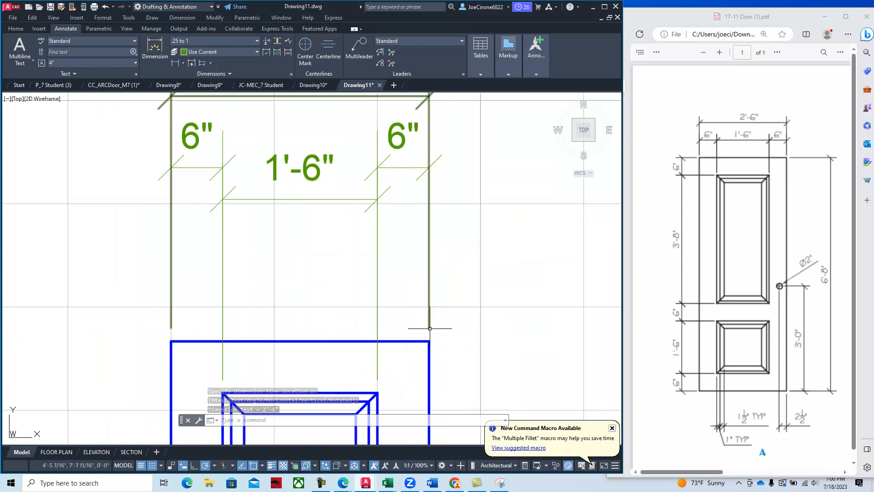
scroll(428, 325, "down", 4)
middle_click_drag(455, 343, 414, 287)
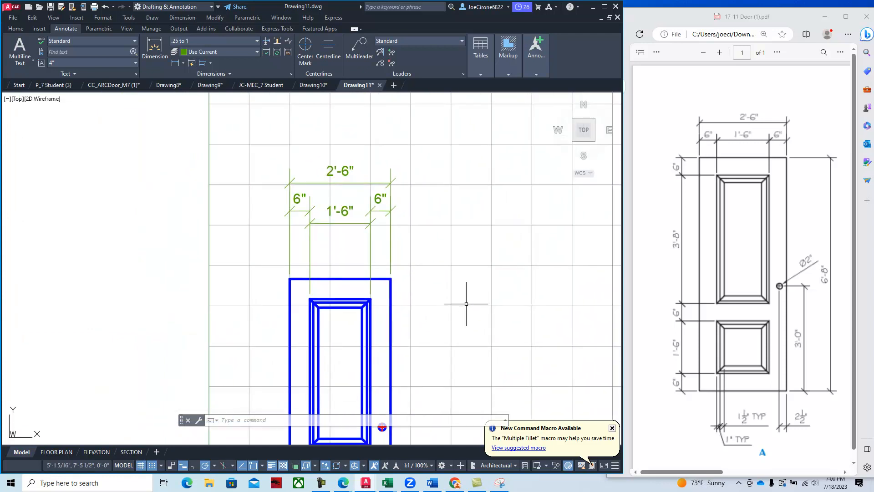
scroll(466, 304, "down", 1)
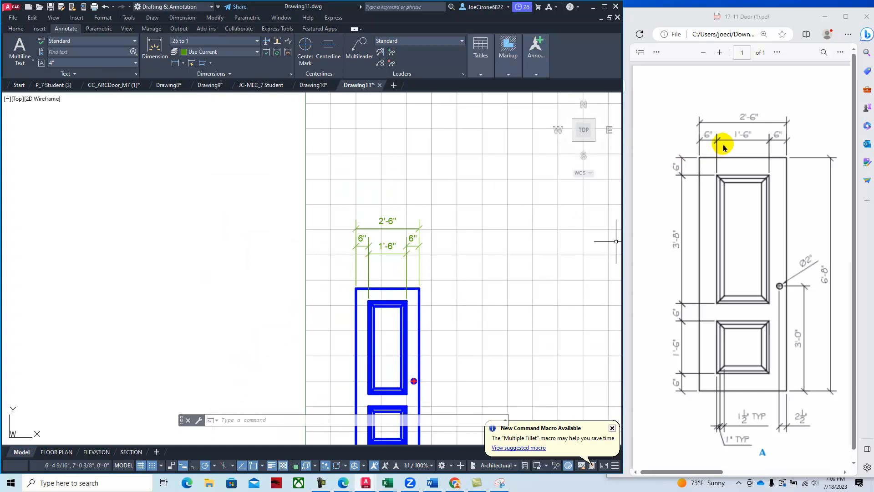
middle_click_drag(408, 323, 438, 263)
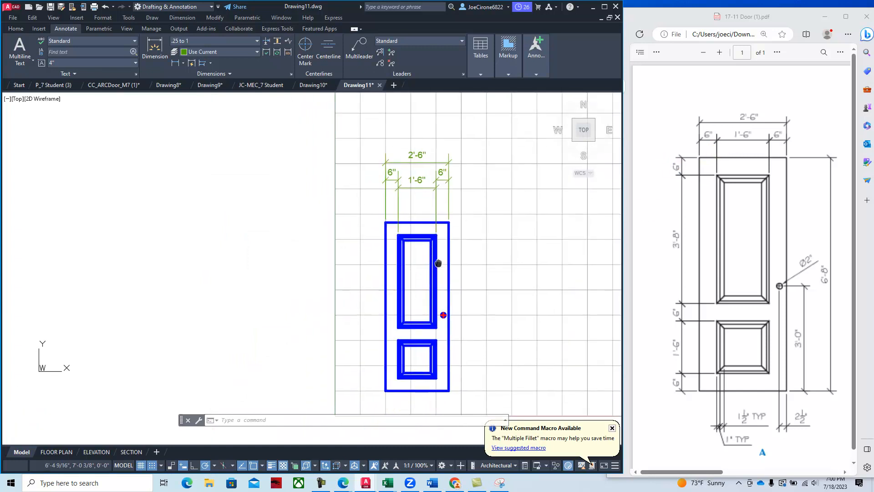
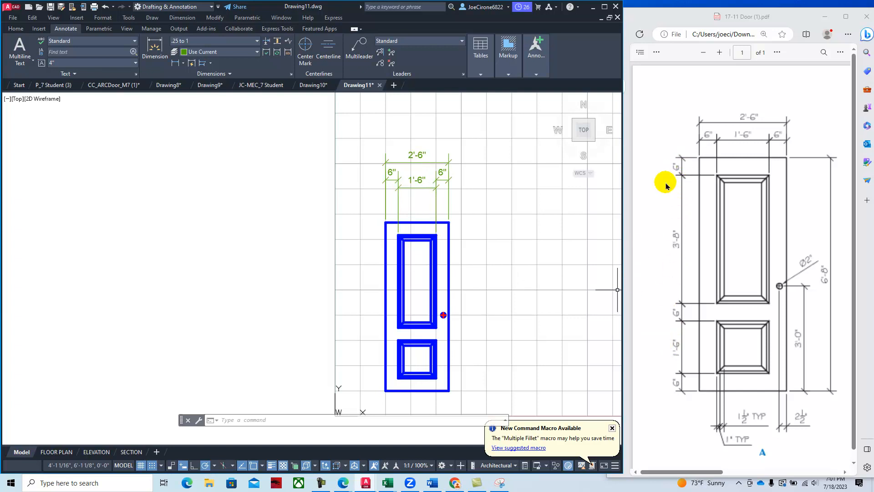
left_click(176, 64)
scroll(376, 237, "up", 2)
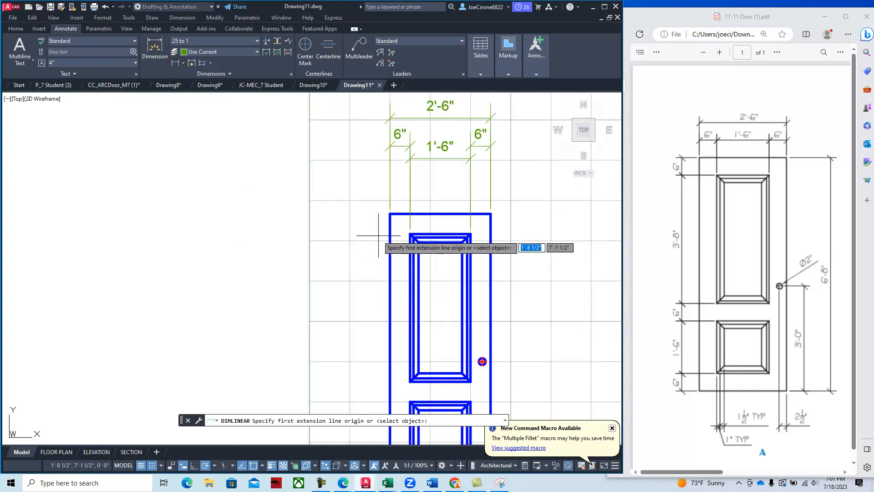
left_click(403, 228)
left_click(410, 235)
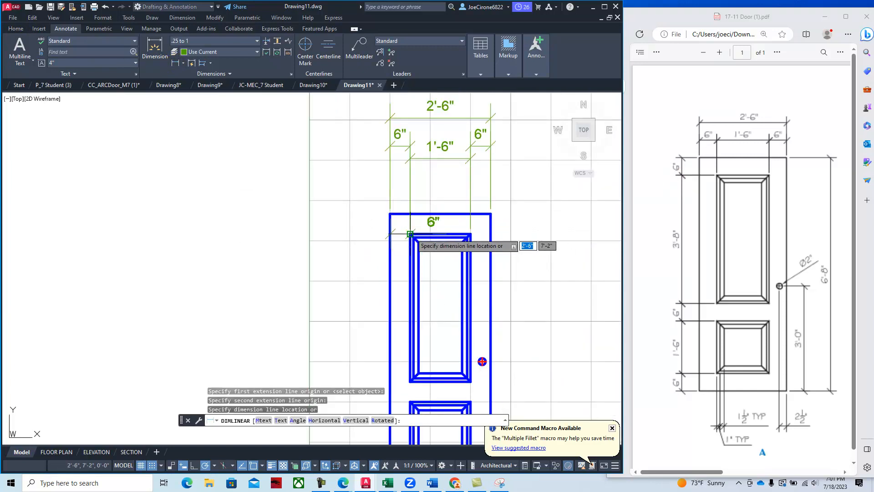
left_click(353, 217)
Dimension the upper panel's height along its left corners, placing the dimension line farther left of the door than the 6" vertical dimension.
right_click(326, 192)
left_click(339, 197)
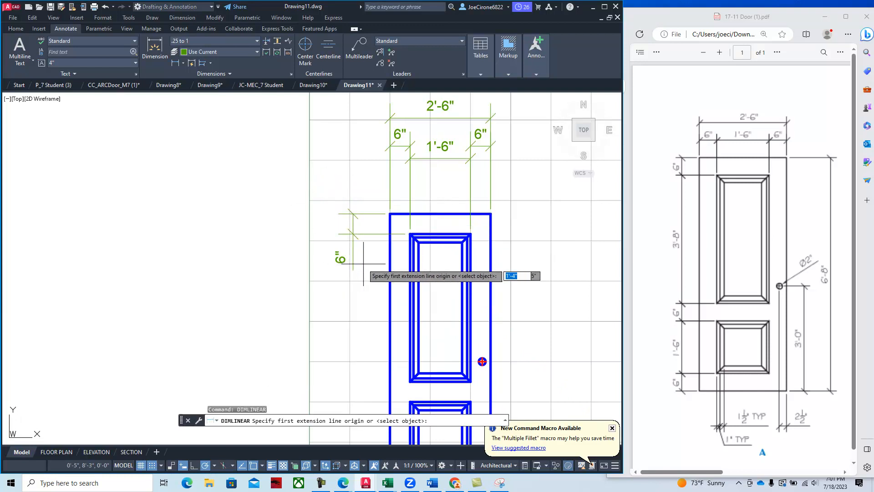
scroll(400, 244, "up", 5)
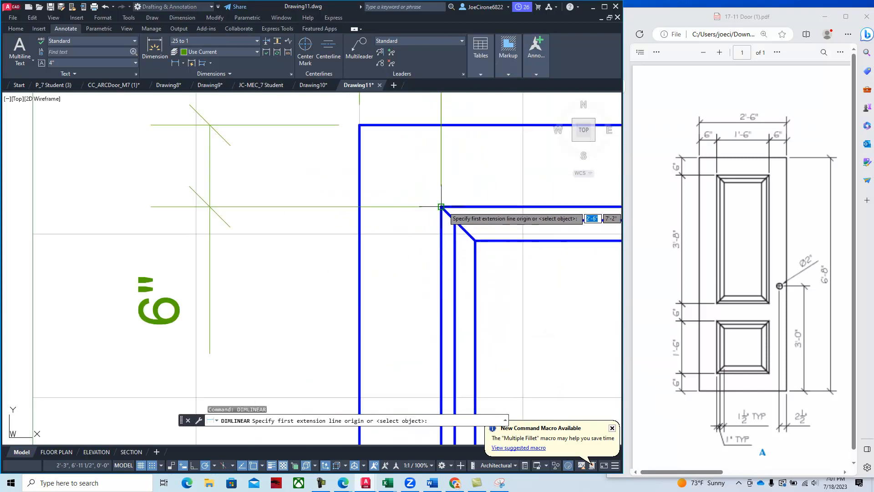
left_click(440, 207)
scroll(390, 295, "down", 4)
middle_click_drag(392, 297, 394, 108)
left_click(412, 304)
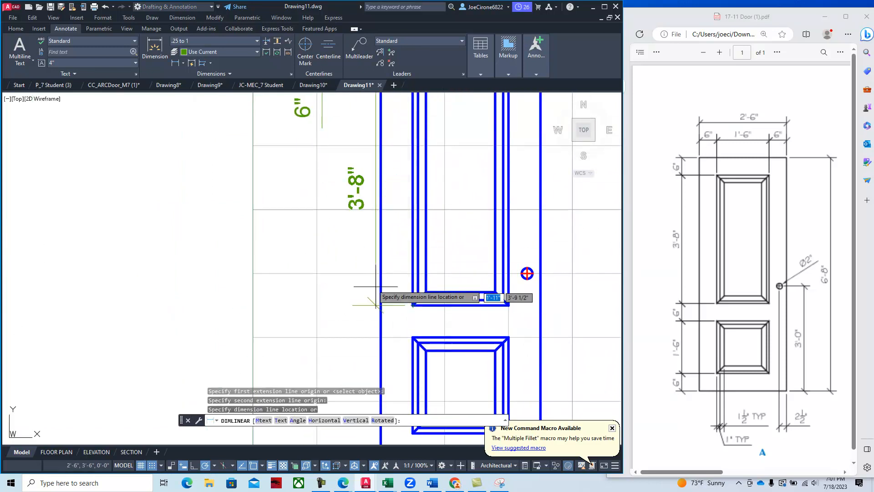
mouse_move(327, 261)
middle_mouse_down()
mouse_move(336, 323)
mouse_move(328, 353)
middle_mouse_up()
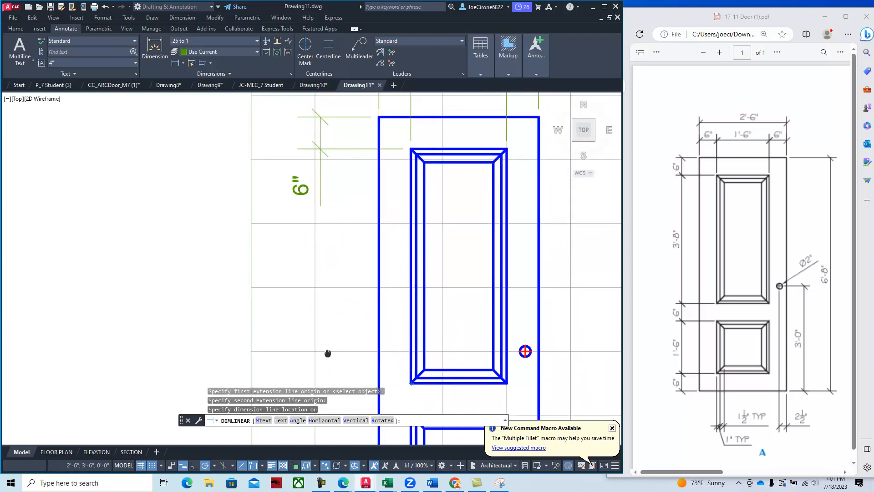
left_click(280, 332)
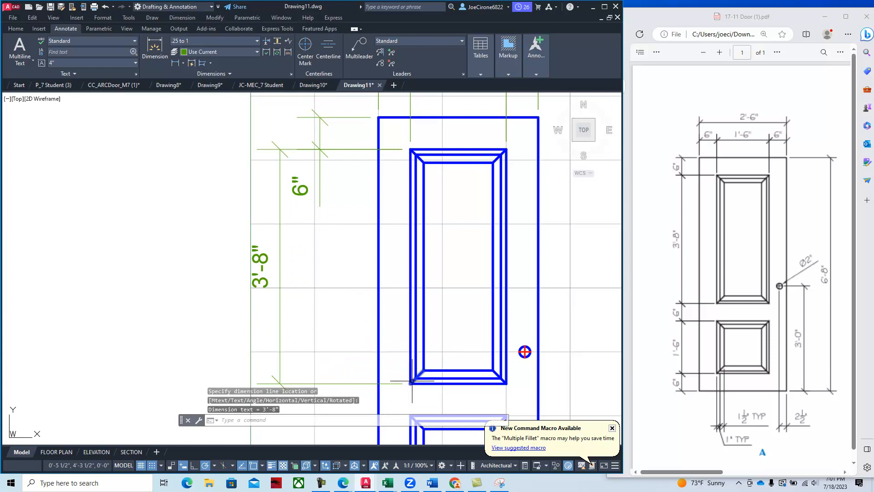
Place a vertical linear dimension for the gap between the two panels, from the upper panel's bottom-left corner to the lower panel's top-left corner.
scroll(439, 324, "down", 3)
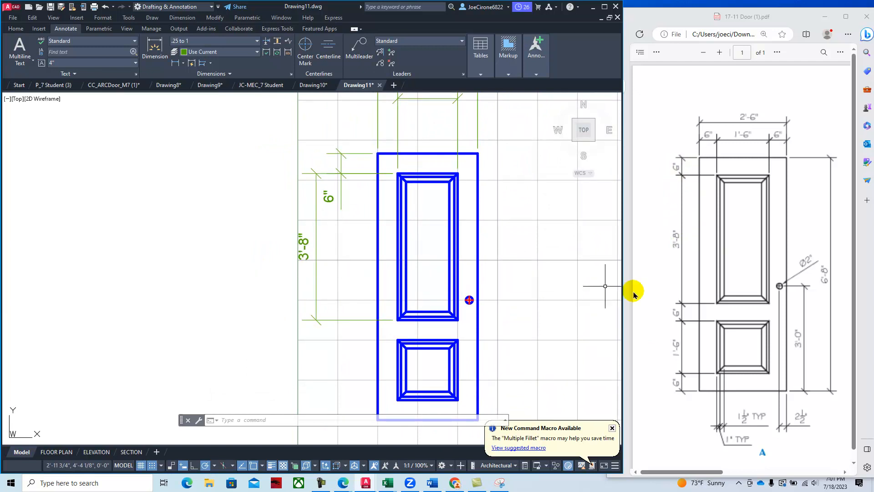
left_click(176, 65)
scroll(398, 340, "up", 4)
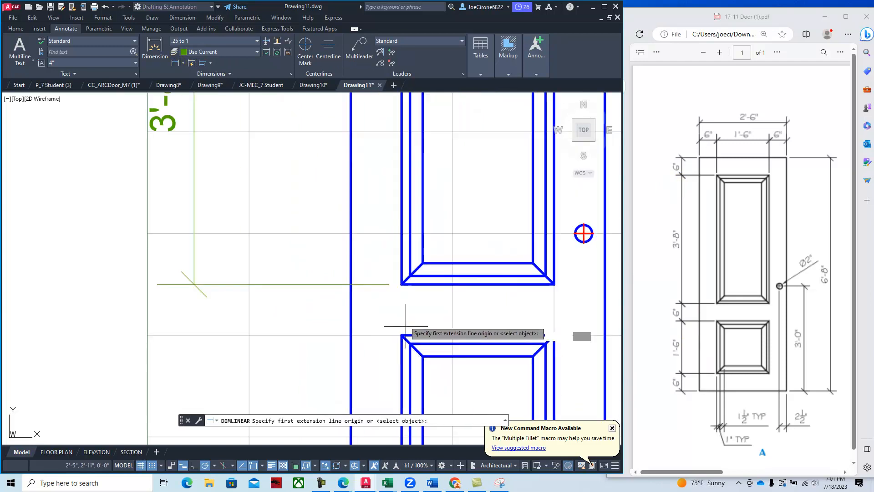
left_click(401, 284)
left_click(402, 335)
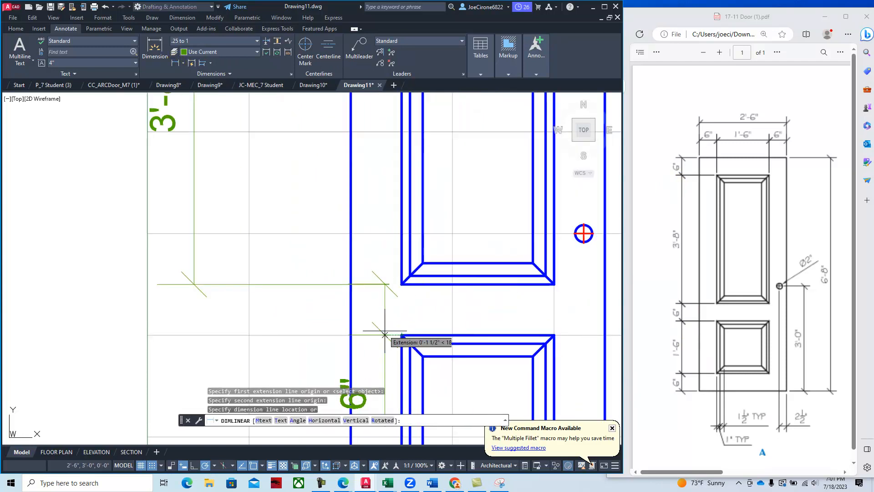
left_click(246, 334)
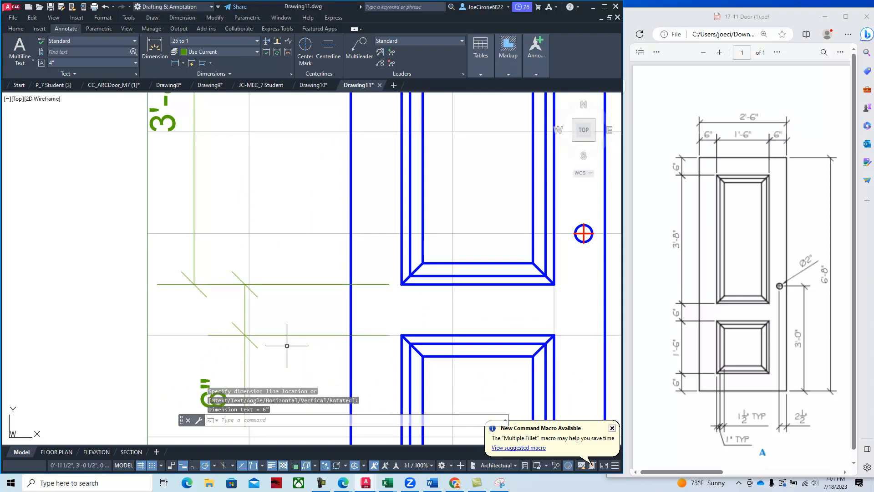
Dimension the lower panel's height along its left corners, placing the dimension line left of the door.
middle_click_drag(564, 346, 566, 181)
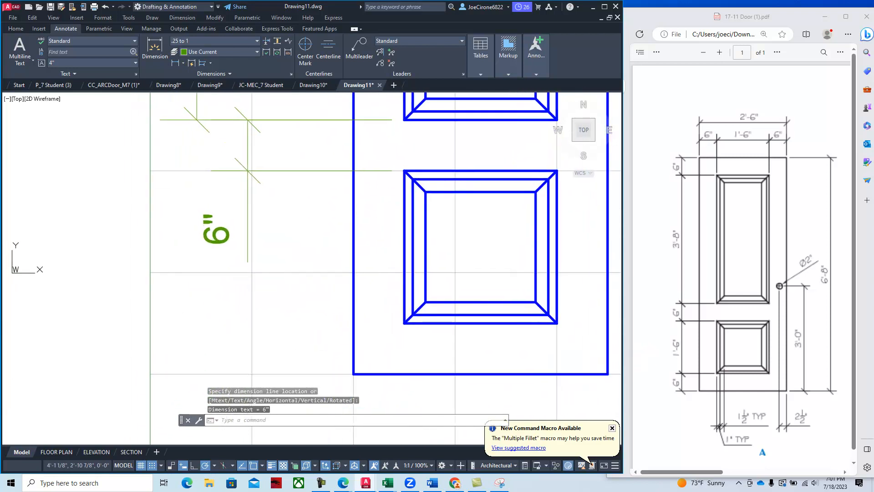
left_click(175, 63)
left_click(403, 171)
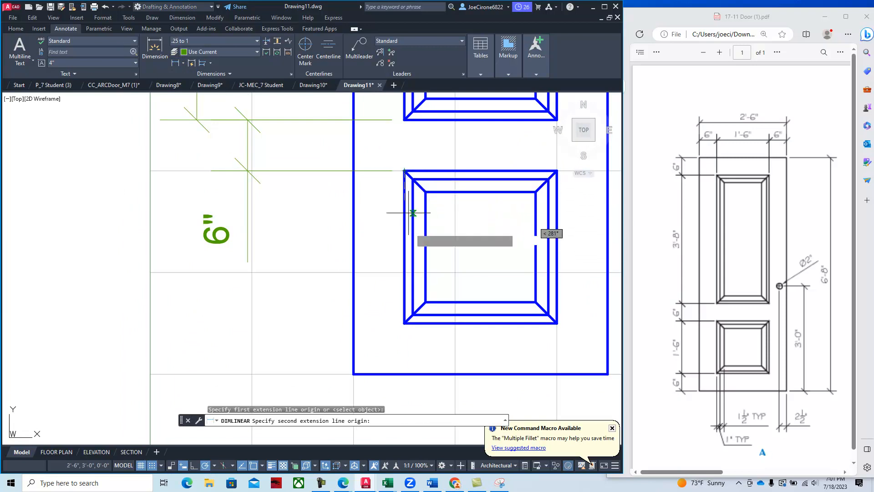
left_click(404, 323)
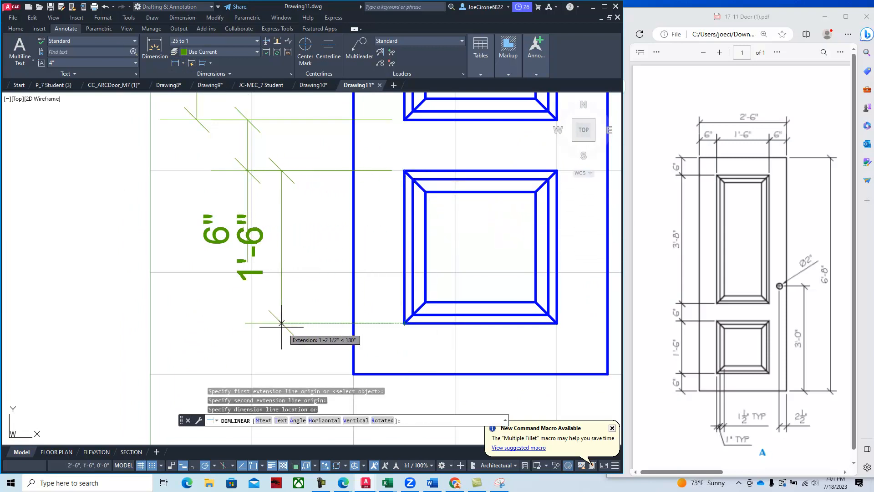
left_click(284, 328)
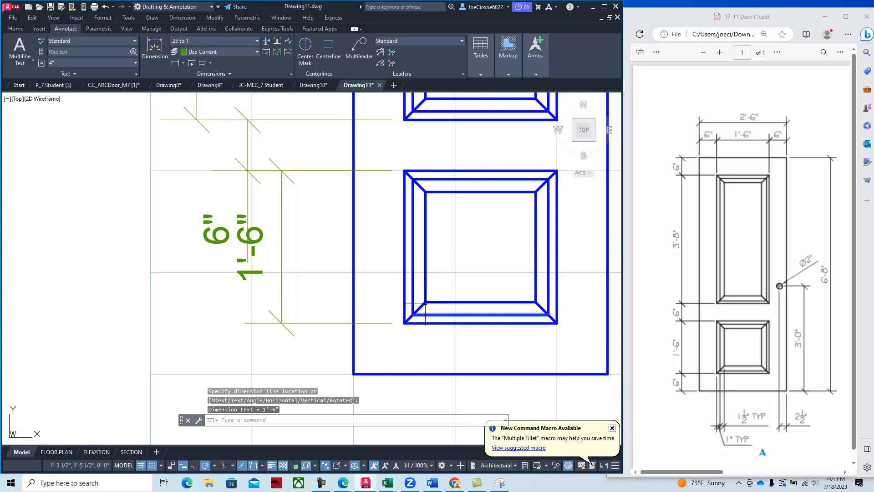
Place a vertical linear dimension left of the door from the lower panel's bottom-left corner to the door's bottom-left corner.
left_click(175, 63)
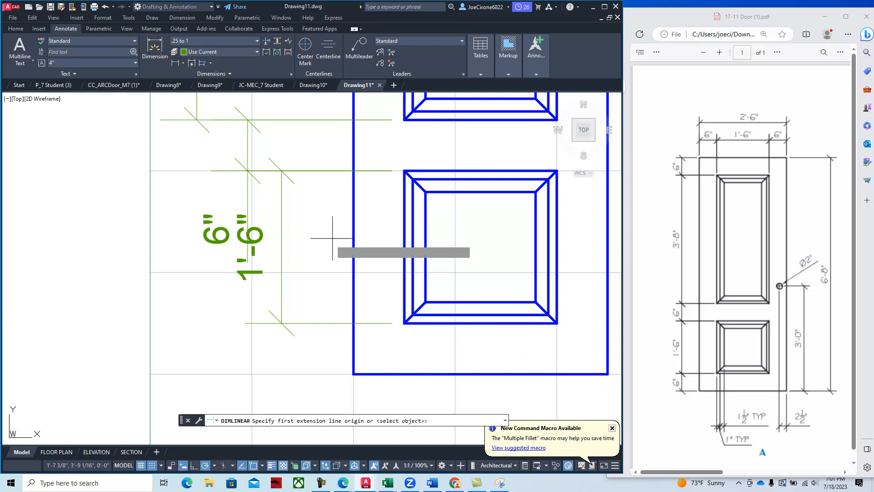
left_click(404, 322)
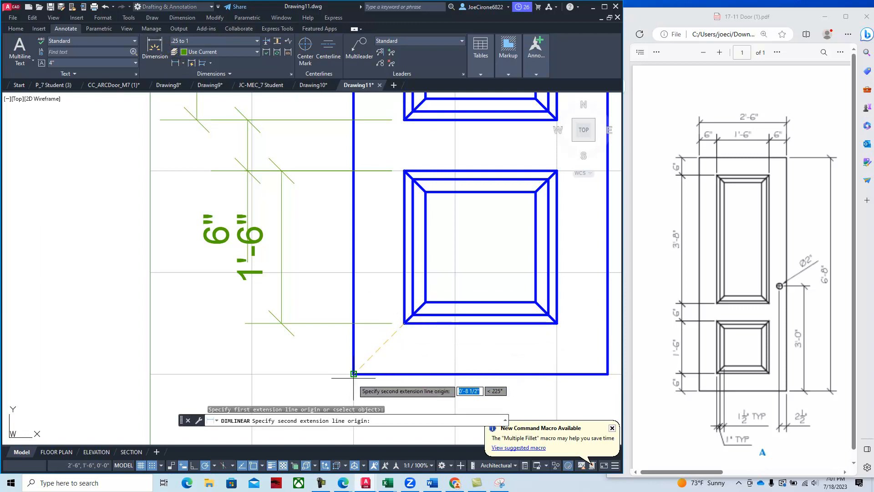
left_click(353, 373)
left_click(219, 350)
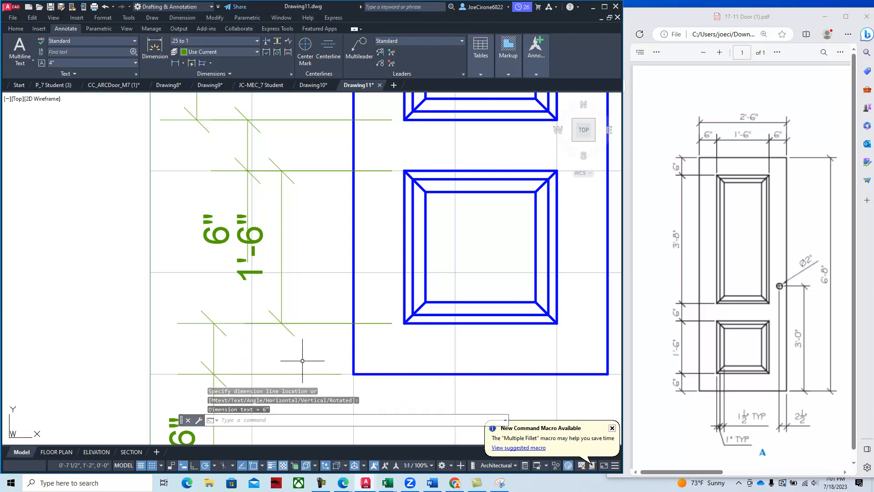
Stretch the panel-width 1'-6" dimension above the door so its dimension line sits just above the door's top edge.
scroll(298, 365, "down", 4)
scroll(297, 365, "down", 3)
scroll(297, 365, "up", 5)
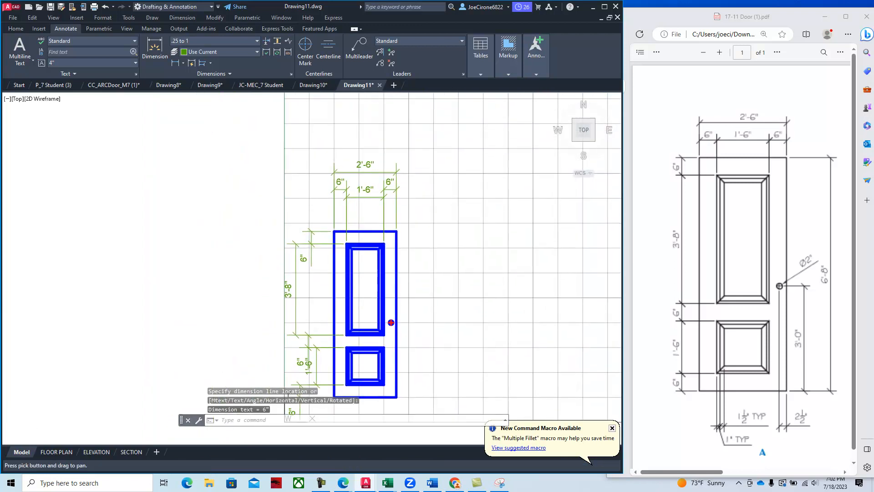
middle_click_drag(365, 241, 283, 392)
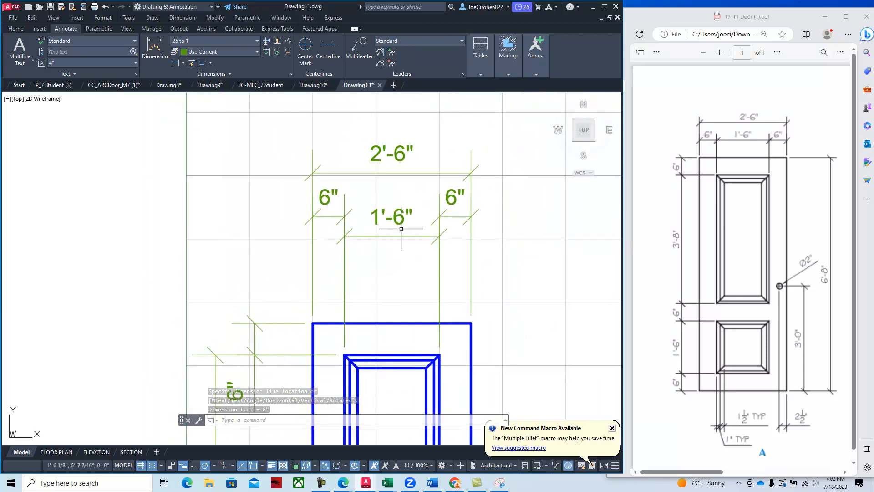
left_click(404, 235)
mouse_move(439, 236)
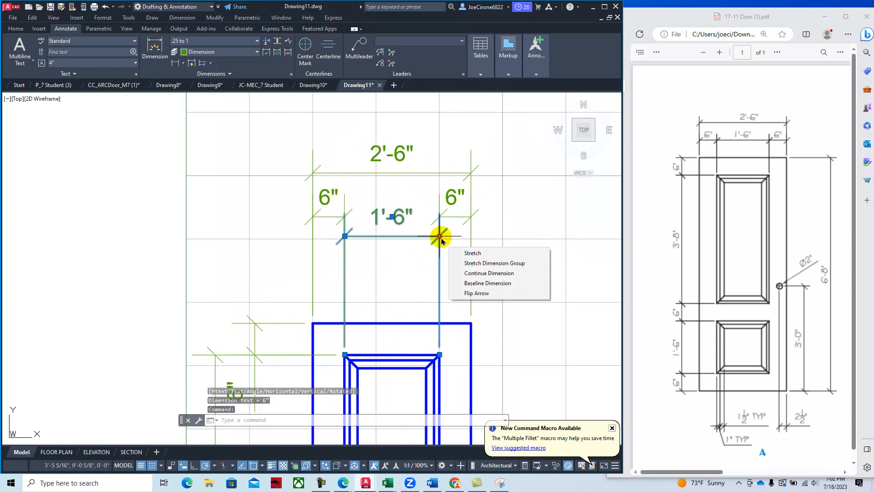
left_click(488, 248)
left_click(424, 294)
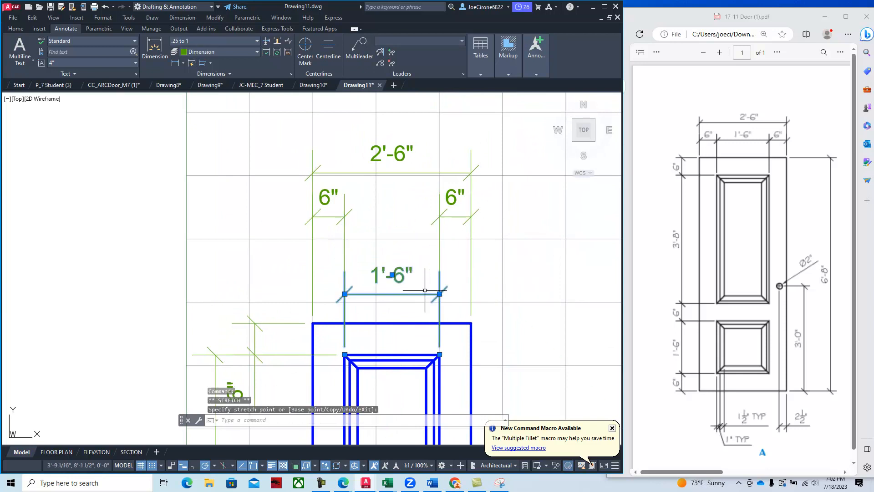
Lower both outer 6" dimensions above the door until their dimension lines align with the 1'-6" dimension line.
left_click(458, 216)
left_click(471, 217)
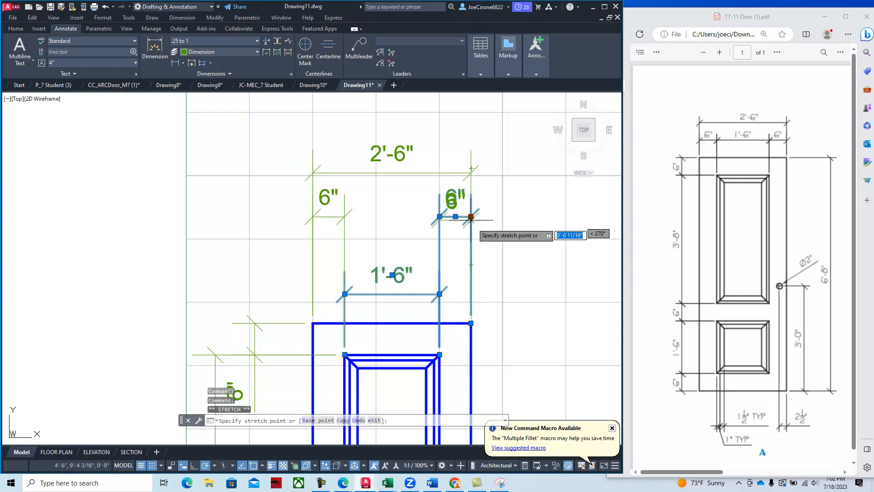
left_click(476, 277)
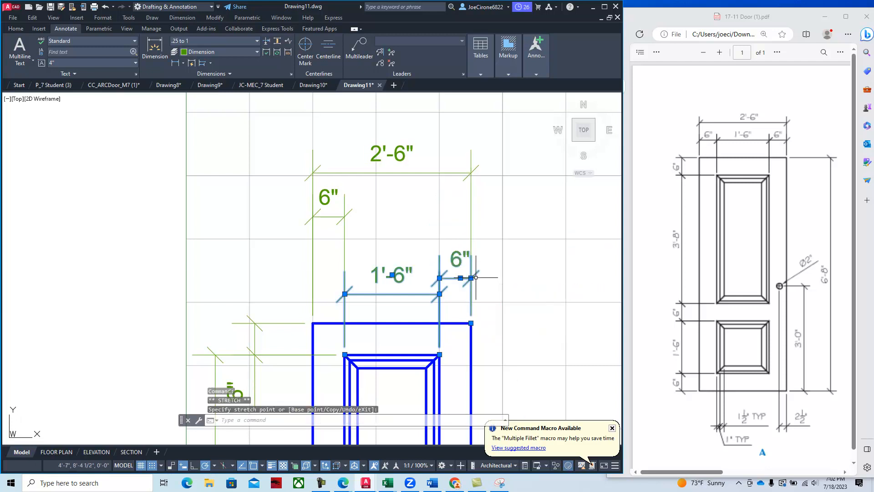
left_click(346, 216)
left_click(313, 216)
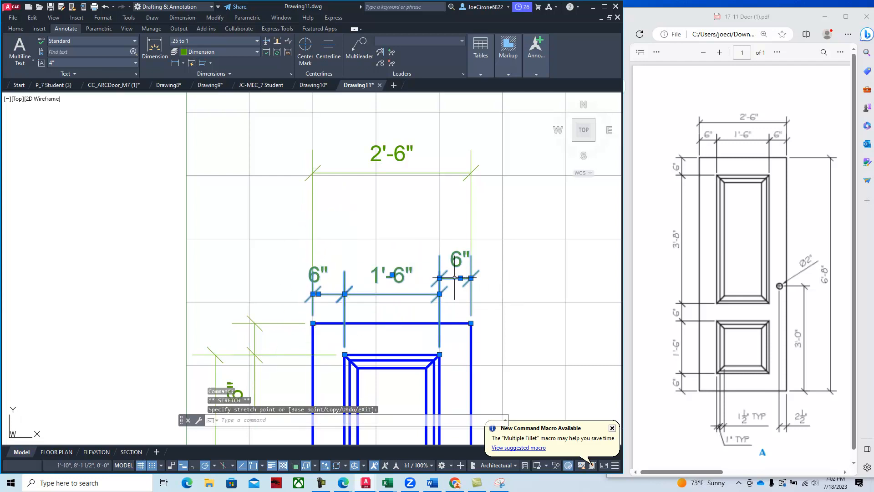
left_click(439, 277)
left_click(435, 295)
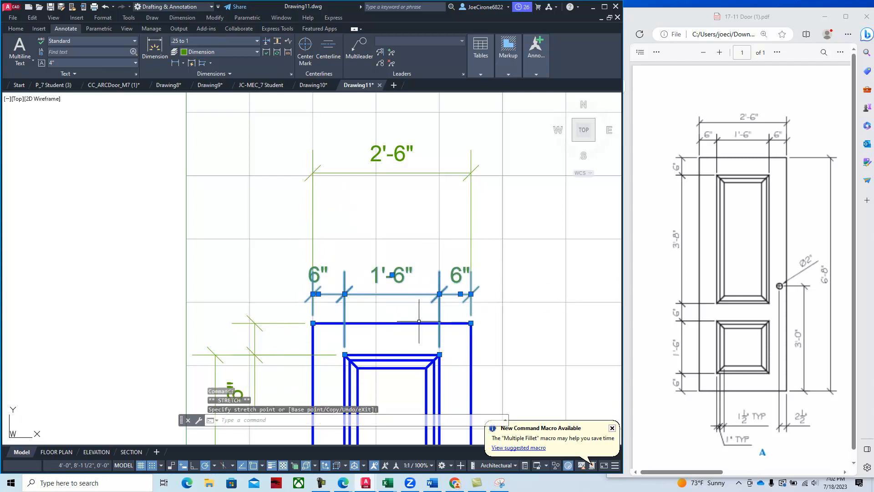
Lower the overall 2'-6" width dimension so its line sits closer above the row of smaller dimensions.
left_click(406, 173)
left_click(471, 173)
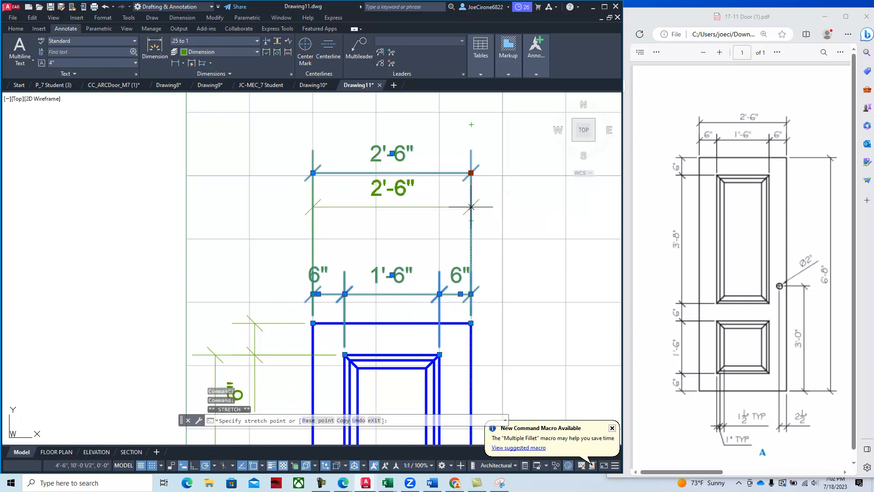
scroll(257, 314, "down", 5)
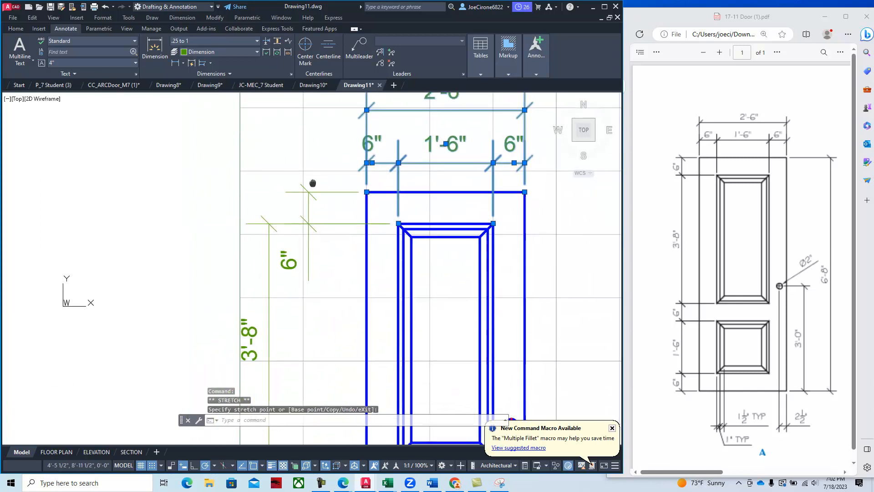
Move the 6" vertical dimension at the door's top-left corner closer to the door and place its text between the extension lines.
left_click(313, 248)
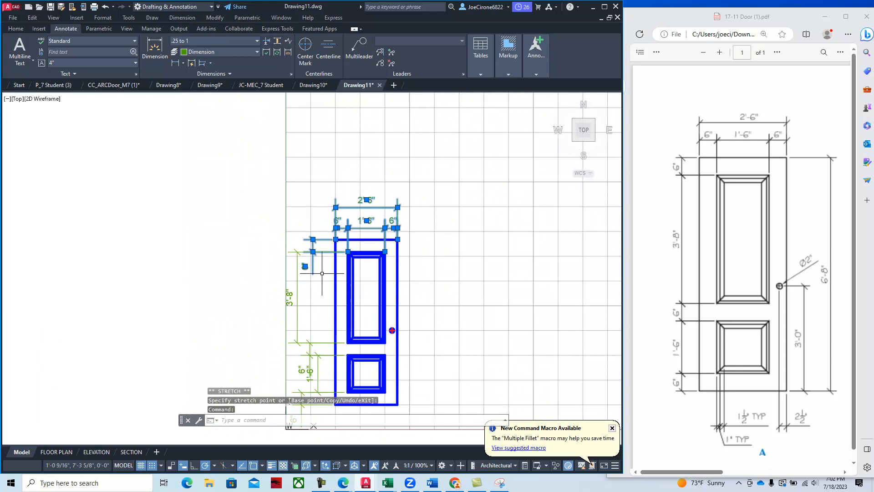
left_click(312, 240)
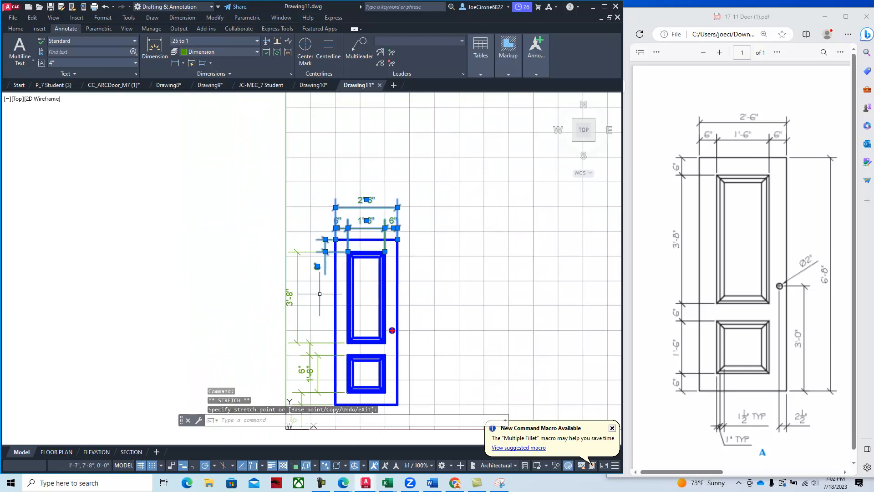
scroll(318, 291, "up", 6)
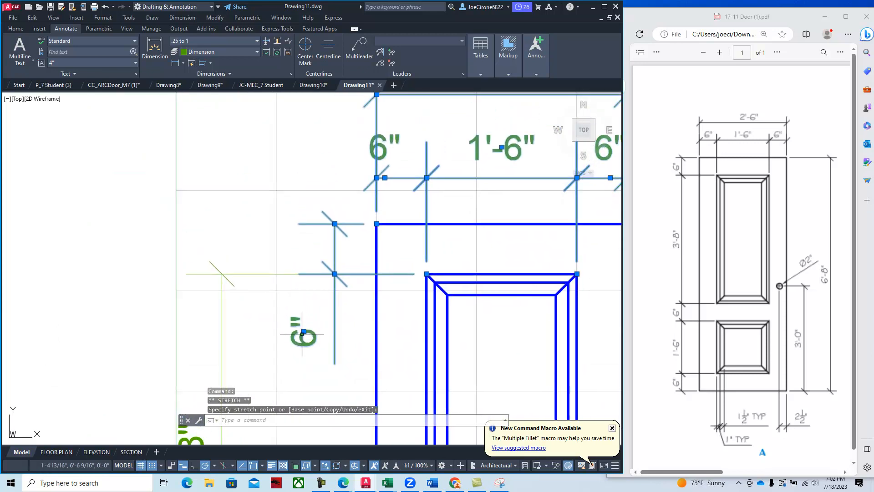
left_click(313, 249)
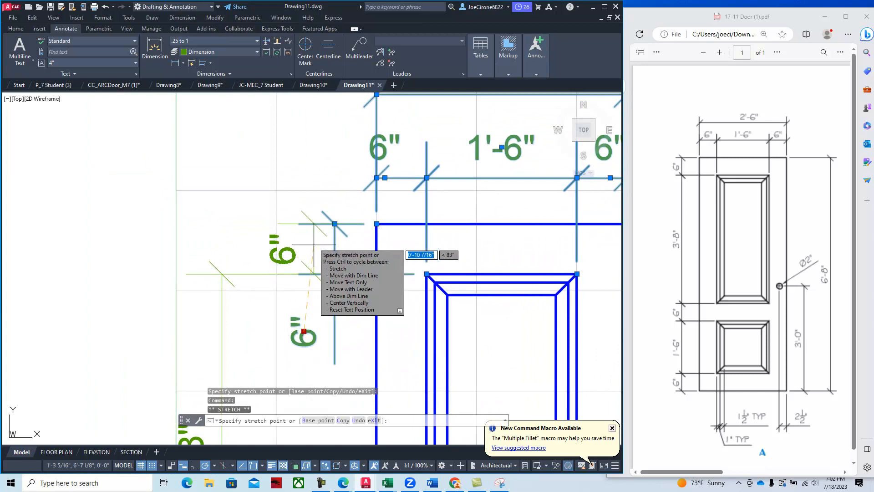
Move the lower panel's 1'-6" height dimension closer to the door's left edge.
scroll(319, 268, "down", 5)
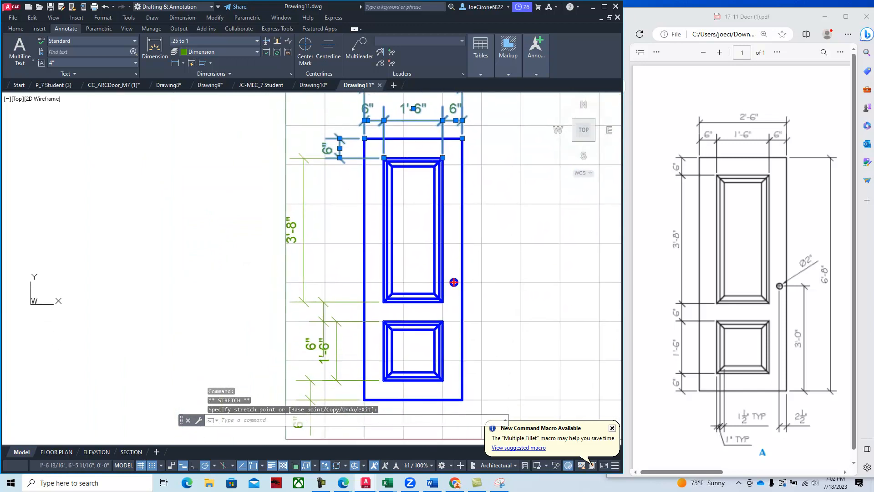
scroll(347, 360, "up", 3)
left_click(353, 281)
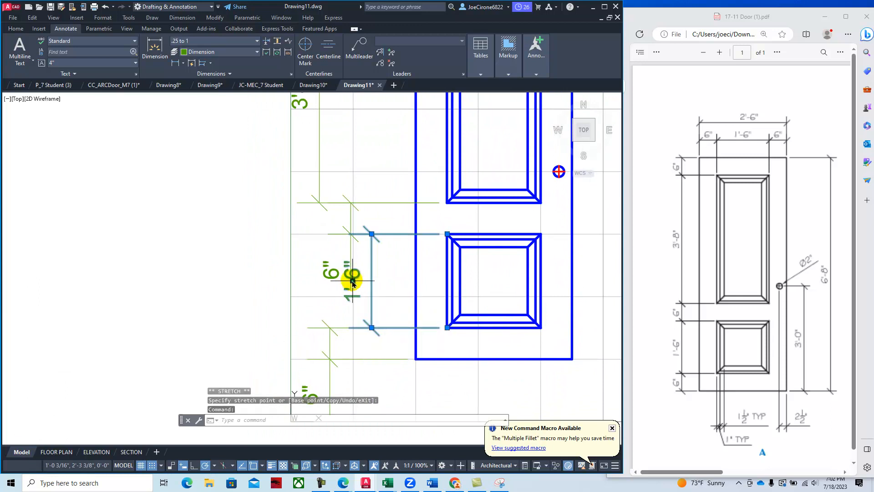
left_click(353, 280)
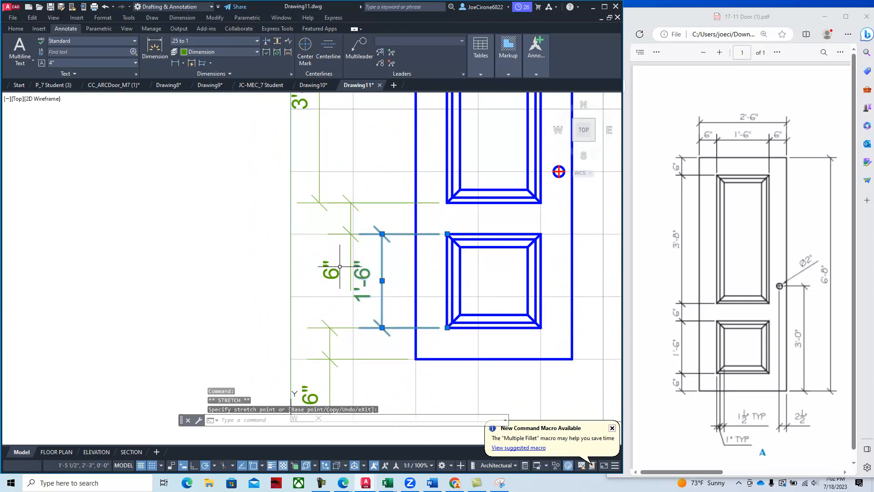
Move the text of the 6" dimension for the gap between the panels to sit between its extension lines.
left_click(346, 269)
left_click(331, 272)
left_click(331, 270)
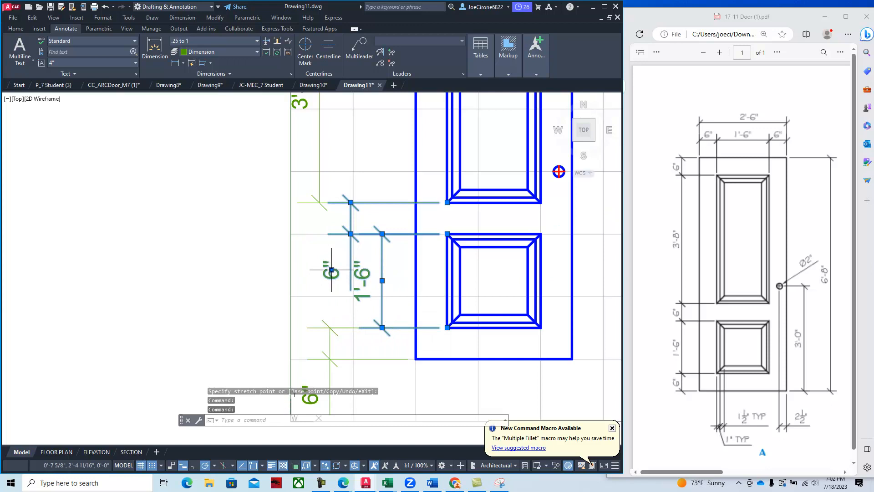
left_click(338, 218)
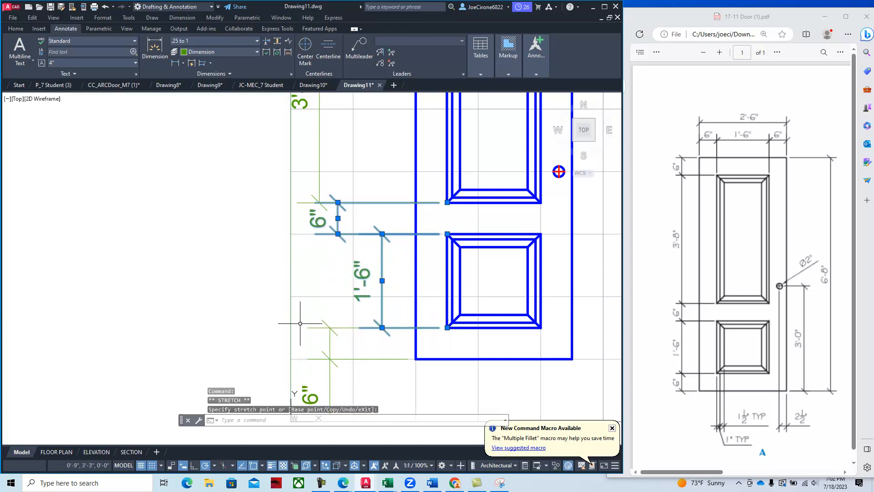
Move the 6" vertical dimension at the door's bottom-left corner closer to the door and place its text between the extension lines.
scroll(334, 342, "down", 3)
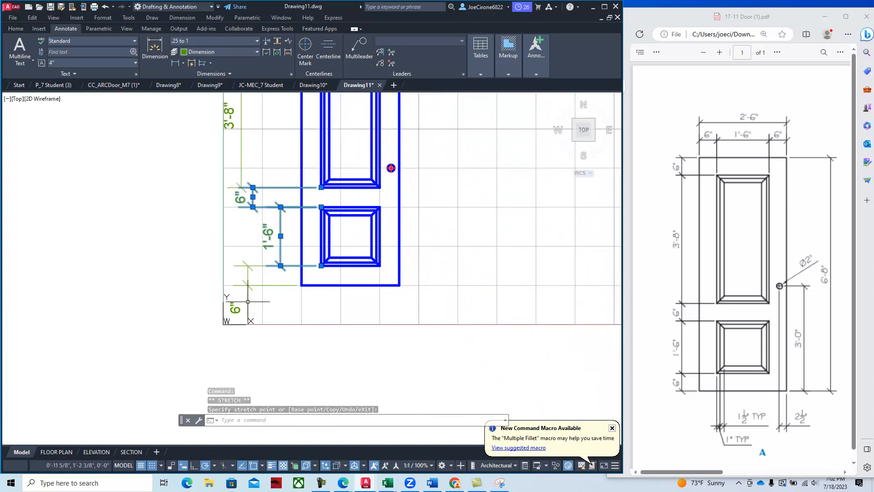
left_click(247, 302)
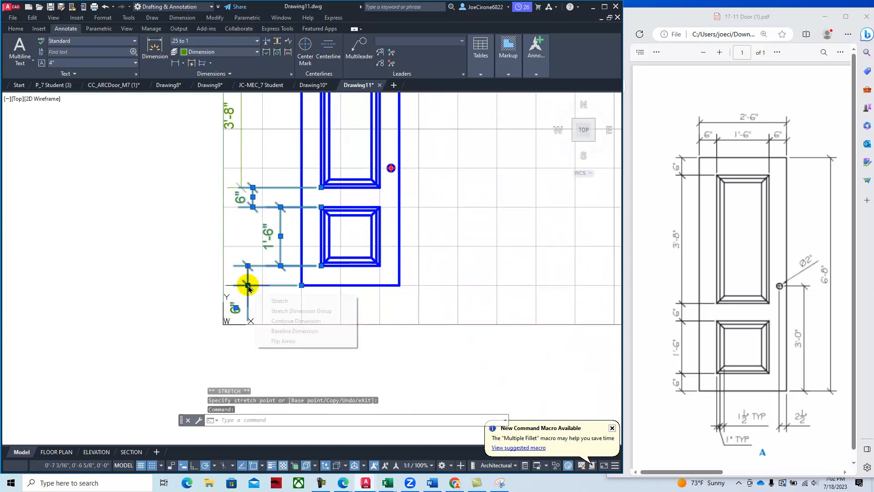
left_click(248, 285)
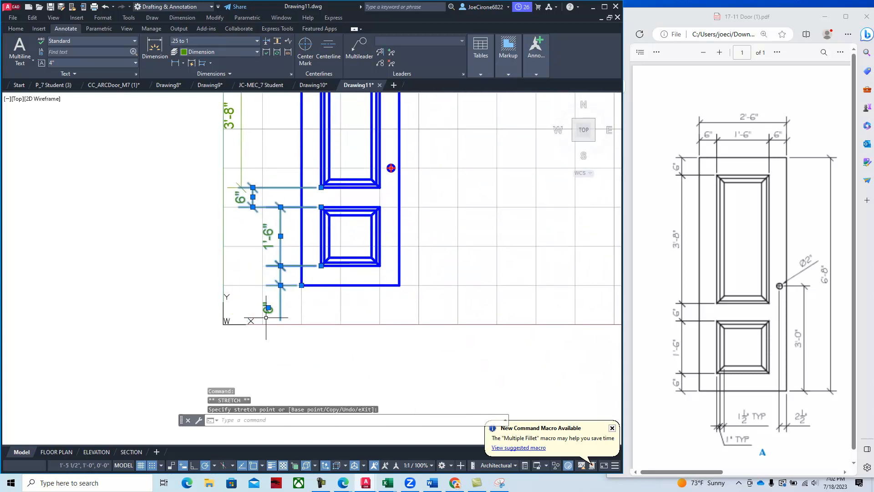
scroll(263, 326, "up", 3)
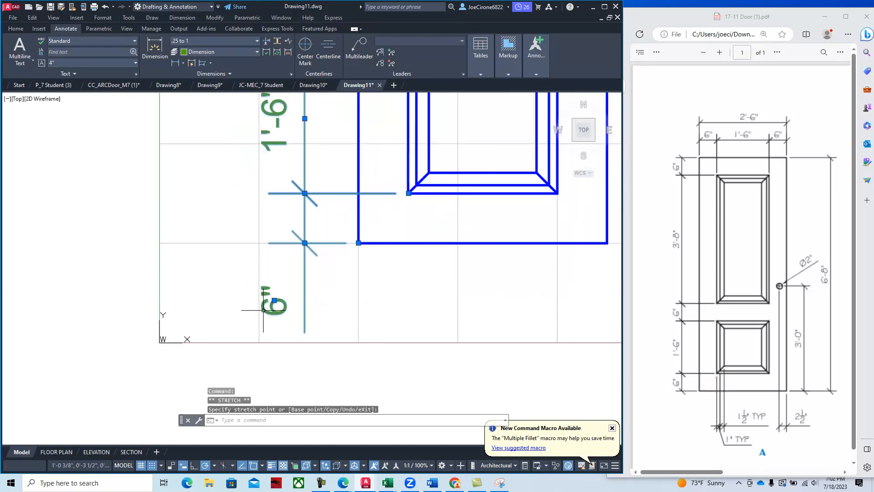
scroll(278, 346, "up", 1)
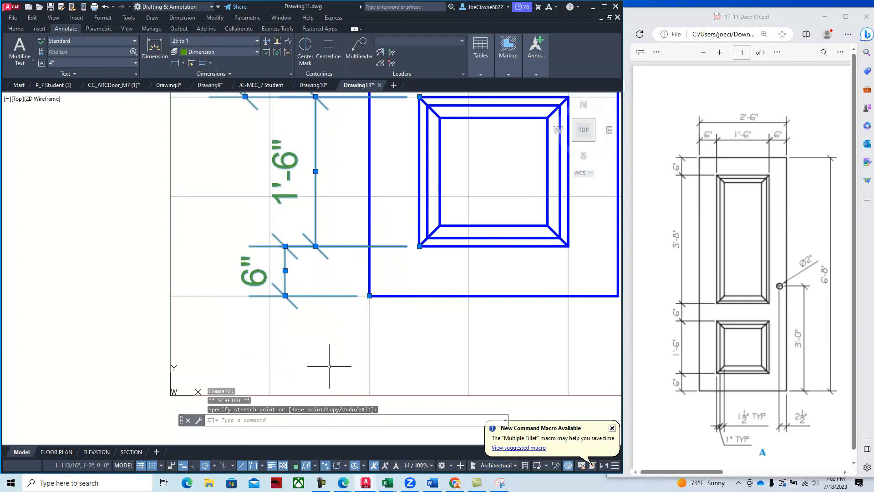
Add a horizontal linear dimension below the door between the outer and second rectangle corners at the lower panel's bottom-left.
key("Escape")
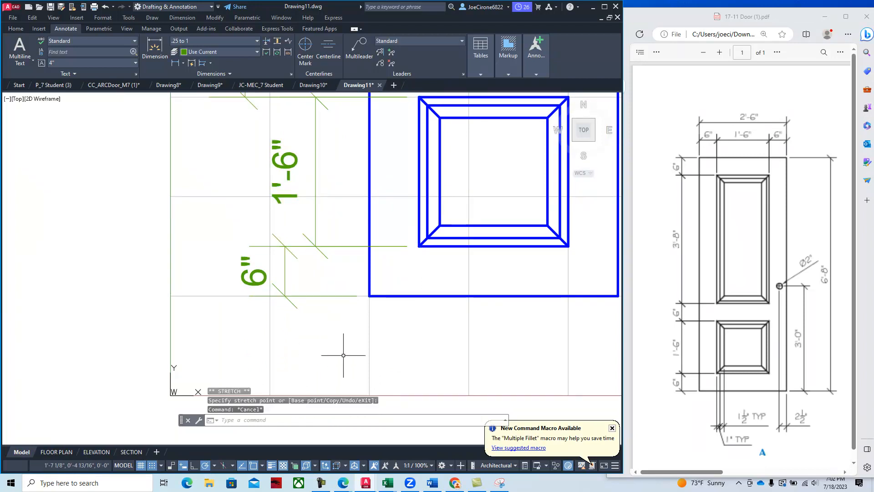
scroll(389, 354, "down", 2)
middle_click_drag(430, 354, 296, 379)
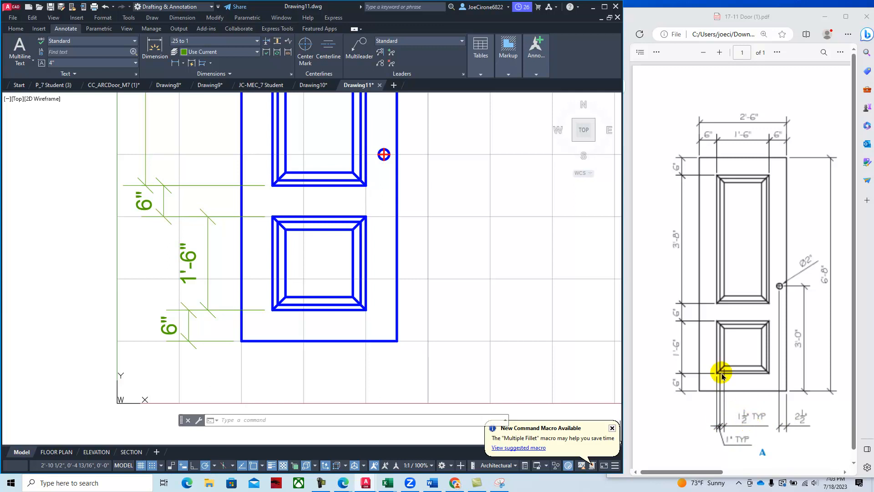
left_click(175, 63)
scroll(226, 346, "up", 2)
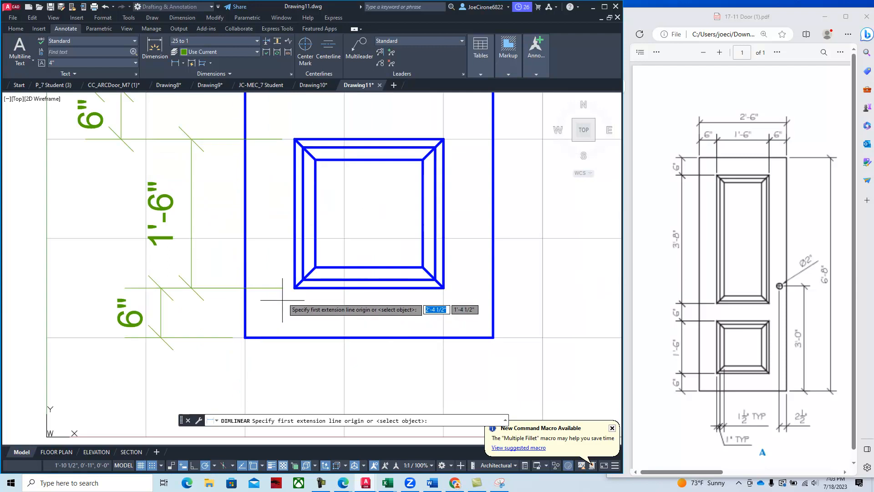
left_click(295, 287)
left_click(303, 279)
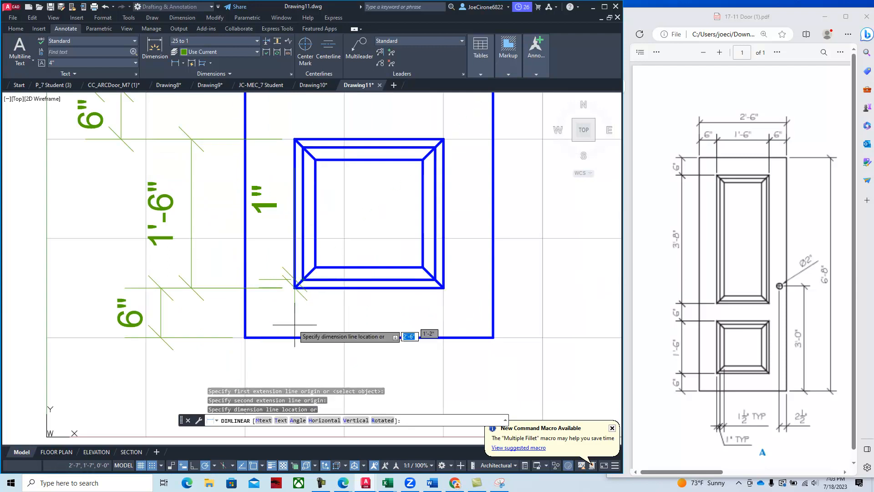
scroll(318, 369, "down", 4)
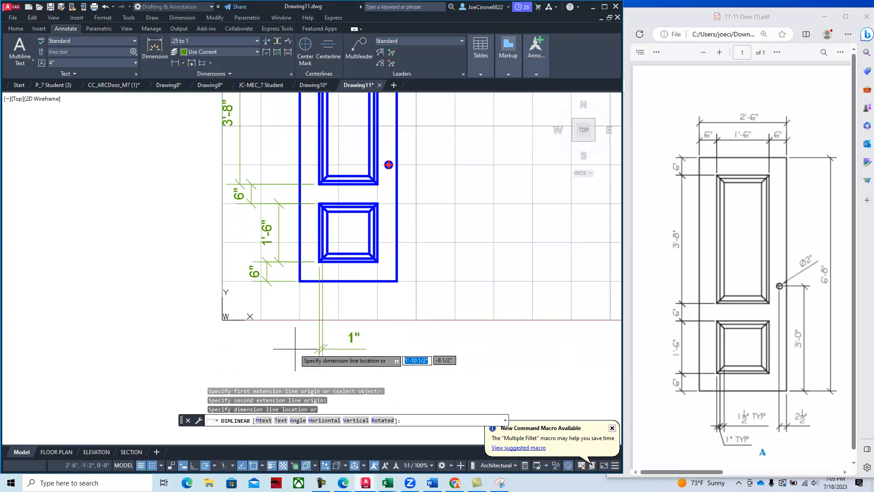
left_click(316, 352)
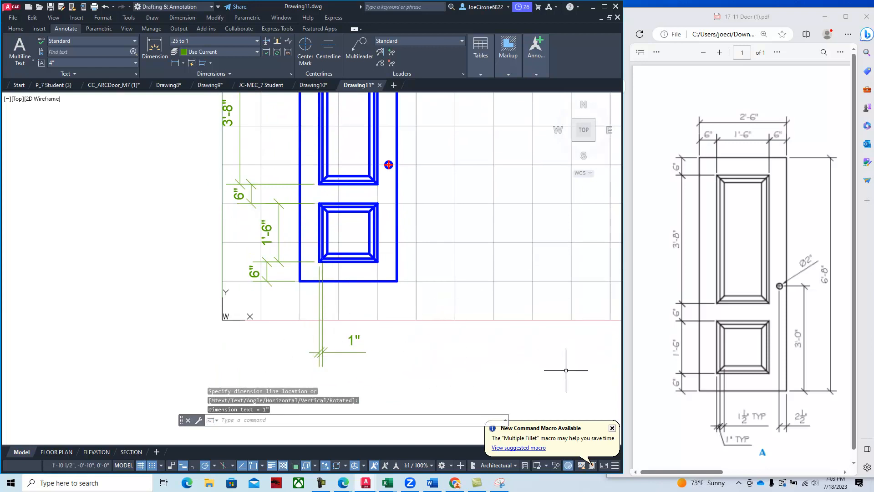
Append TYP to the text of the horizontal molding dimension below the door, making it 1" TYP.
double_click(356, 344)
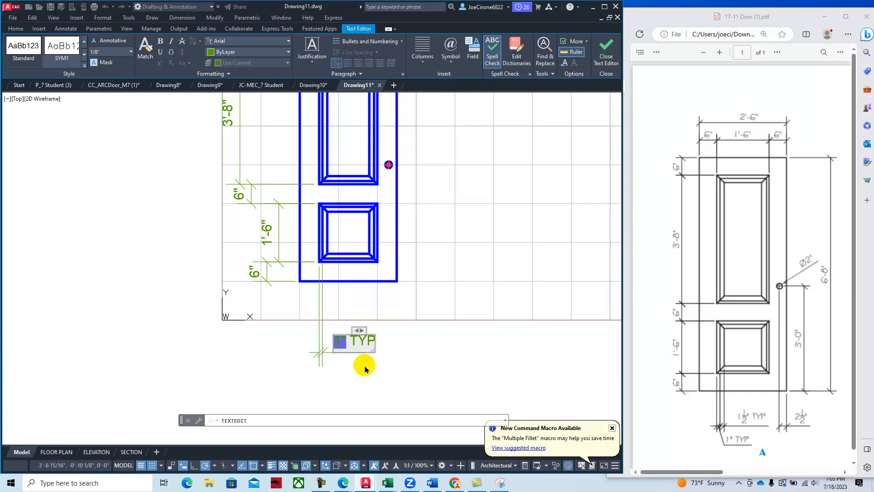
left_click(606, 51)
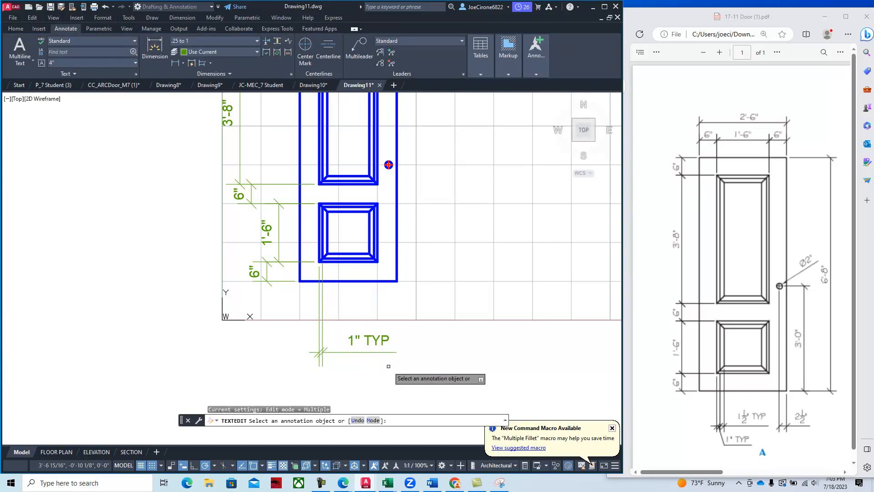
key("Escape")
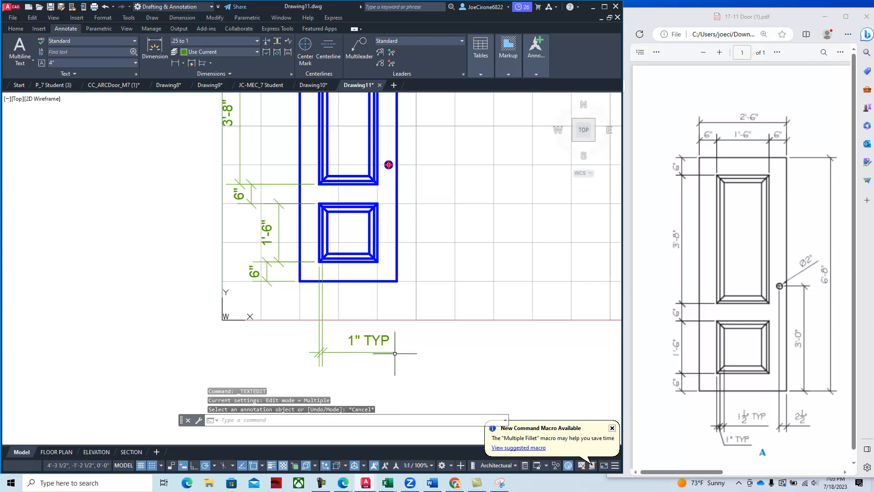
Add a linear dimension between the middle and innermost frame corners at the lower panel's lower-left, placing it below the 1" TYP dimension line.
scroll(359, 299, "up", 2)
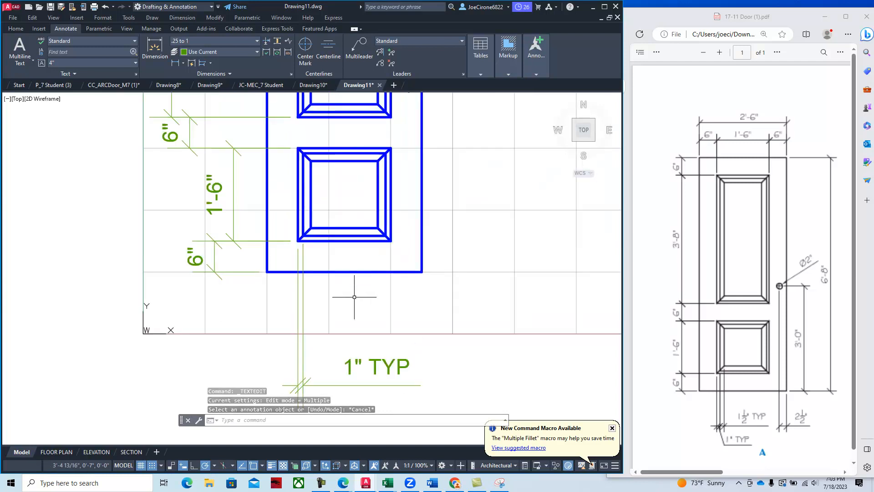
scroll(353, 325, "up", 1)
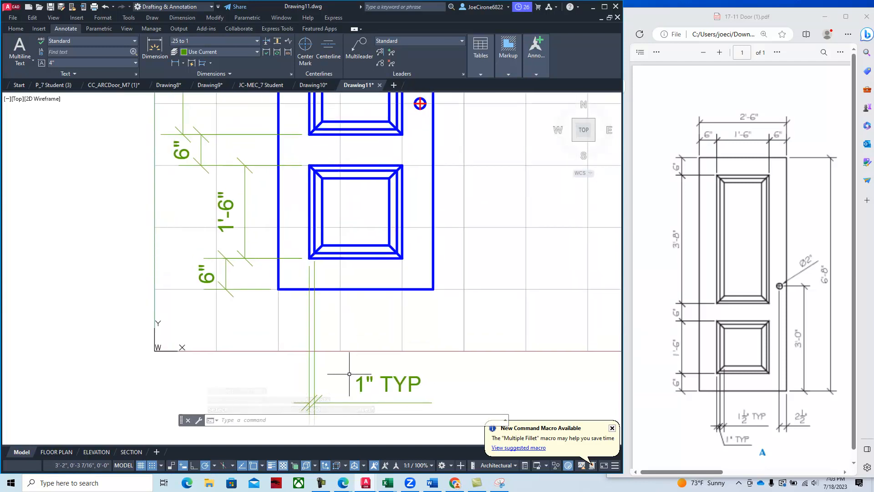
left_click(175, 64)
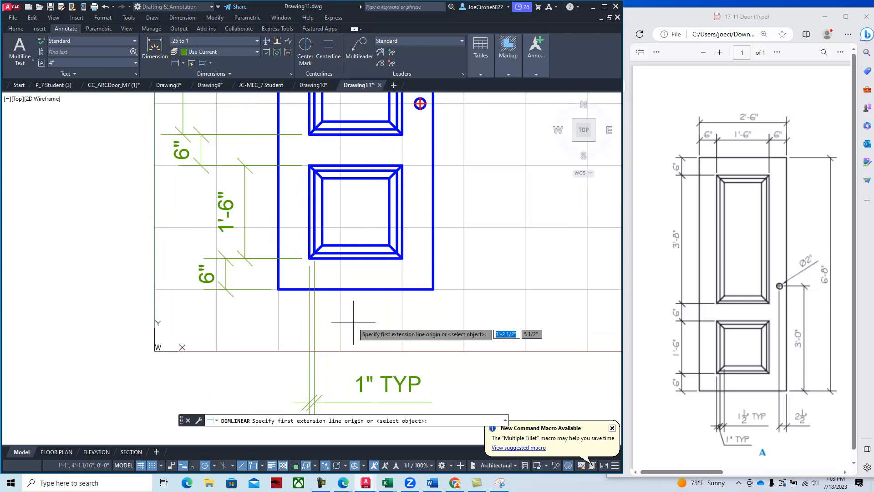
scroll(306, 246, "up", 4)
left_click(303, 219)
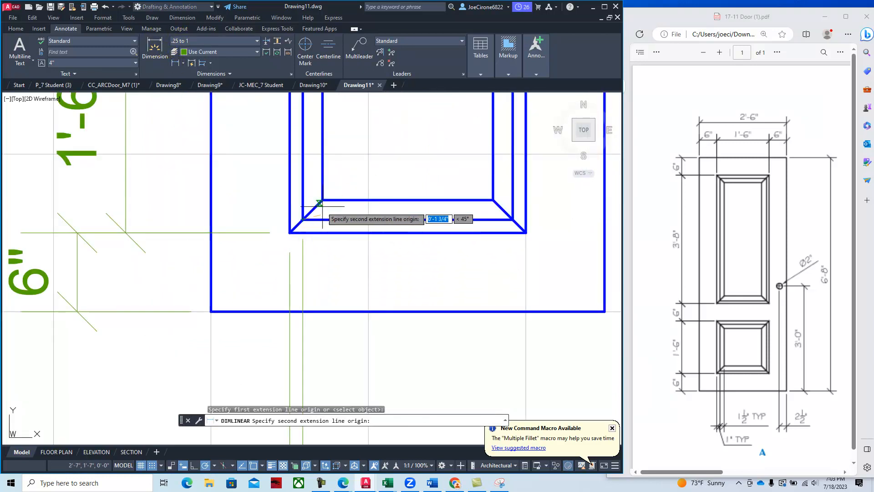
left_click(322, 199)
scroll(350, 347, "down", 4)
middle_click_drag(363, 377, 404, 219)
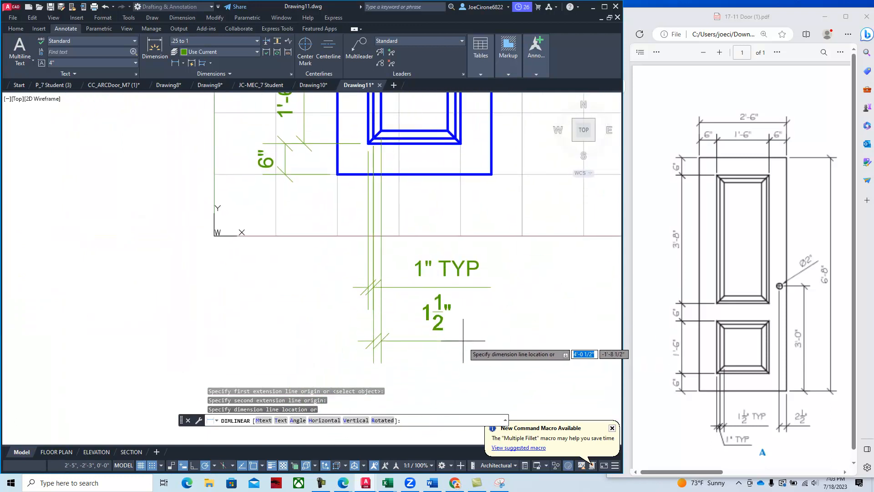
left_click(432, 326)
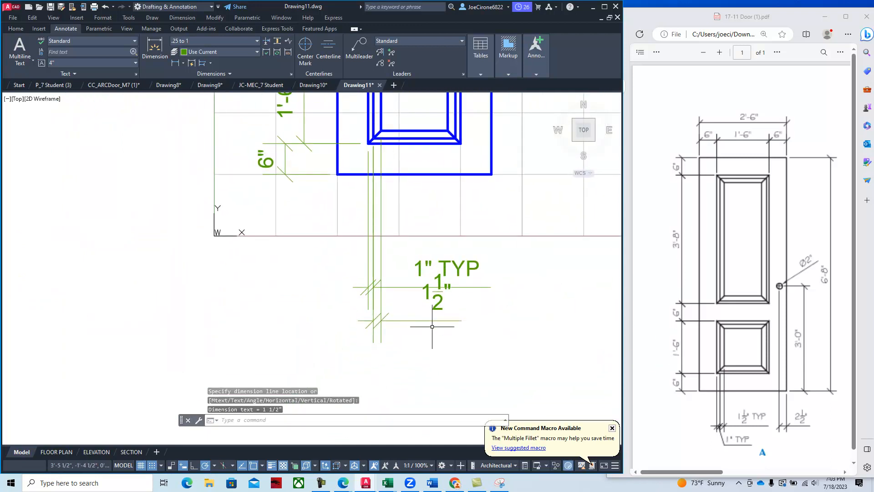
Move the 1" TYP dimension line down so it sits below the 1 1/2" dimension.
left_click(469, 287)
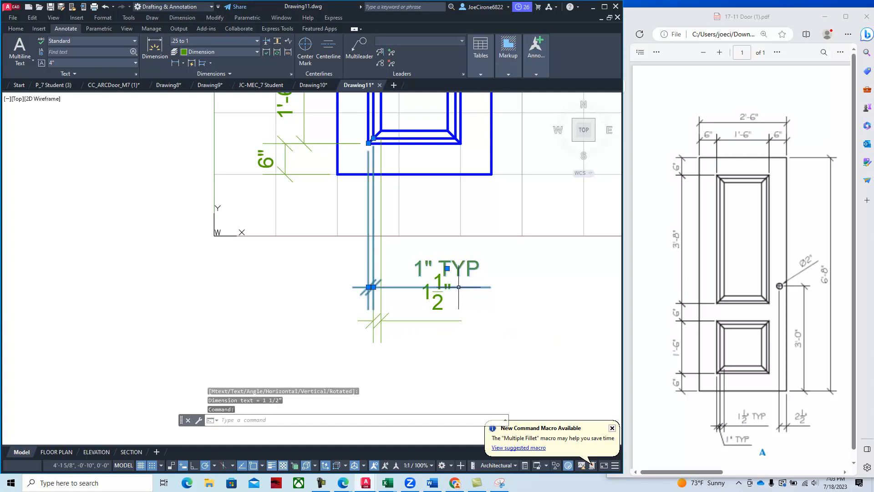
left_click(369, 286)
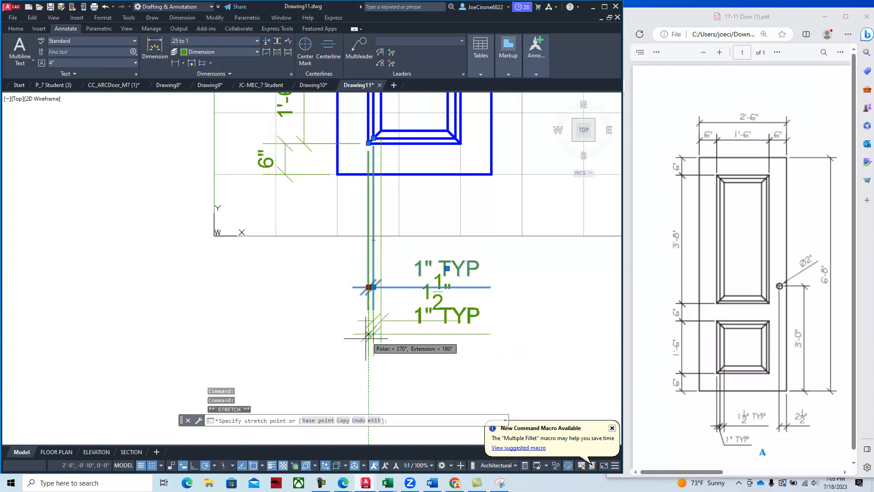
left_click(368, 361)
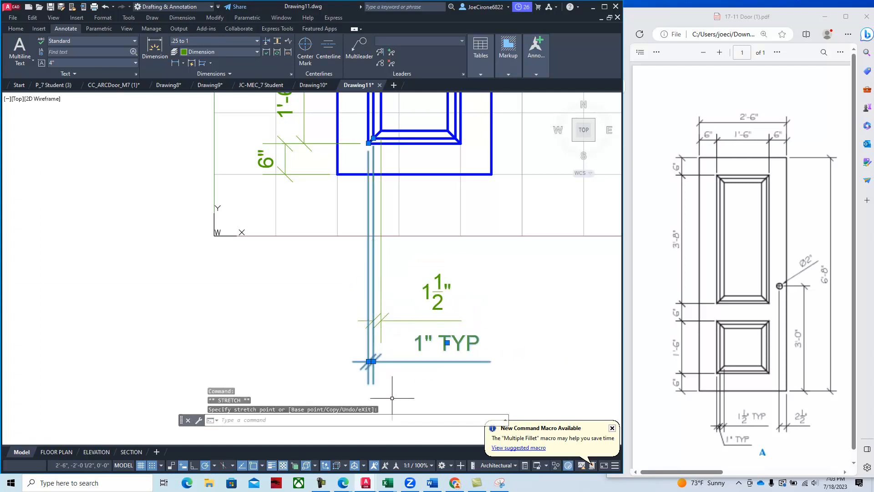
key("Escape")
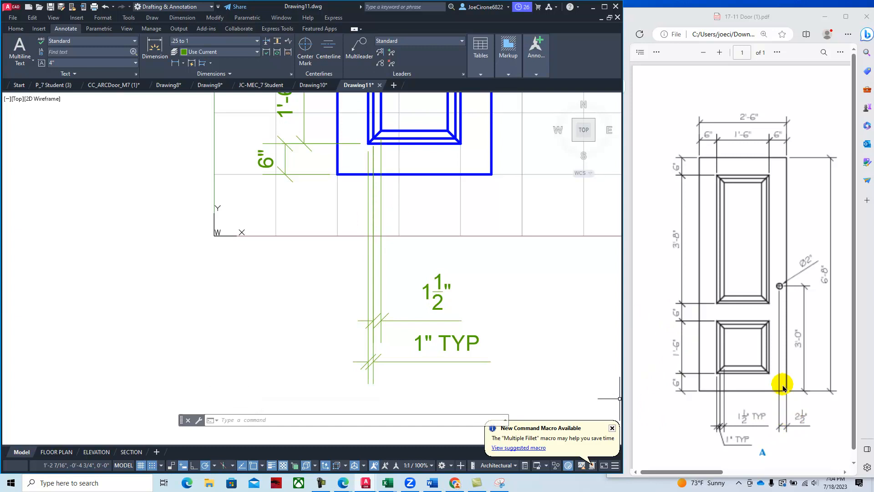
Move the 1 1/2" dimension line up to just below the door's bottom edge.
middle_click_drag(478, 296, 377, 434)
mouse_move(389, 352)
middle_mouse_down()
mouse_move(406, 362)
mouse_move(419, 244)
middle_mouse_up()
left_click(351, 359)
left_click(344, 355)
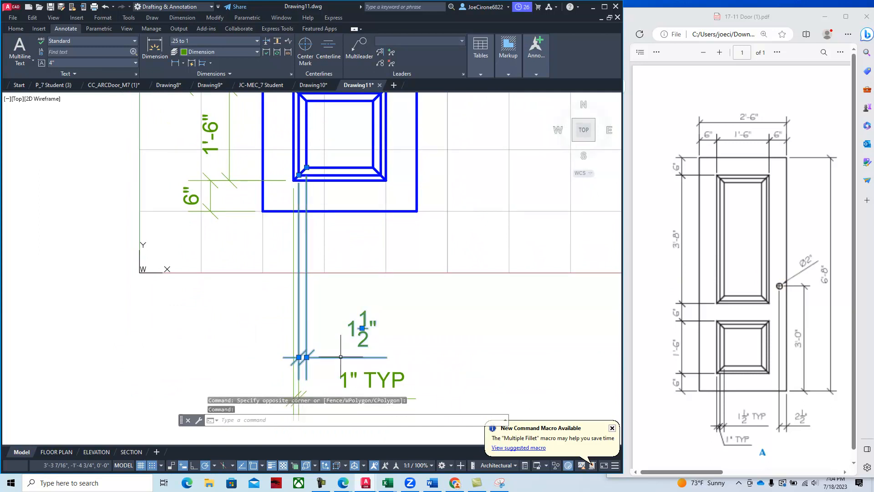
left_click(299, 357)
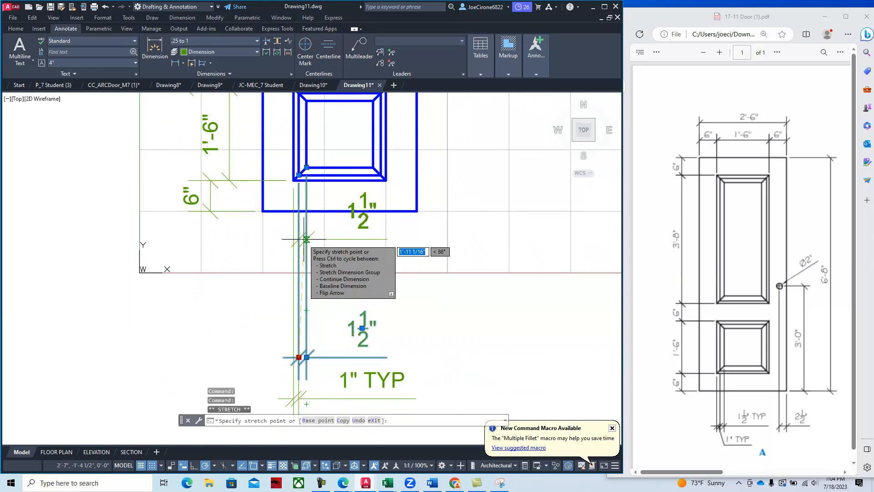
Bring the 1" TYP dimension line up to just beneath the 1 1/2" dimension line.
left_click(315, 399)
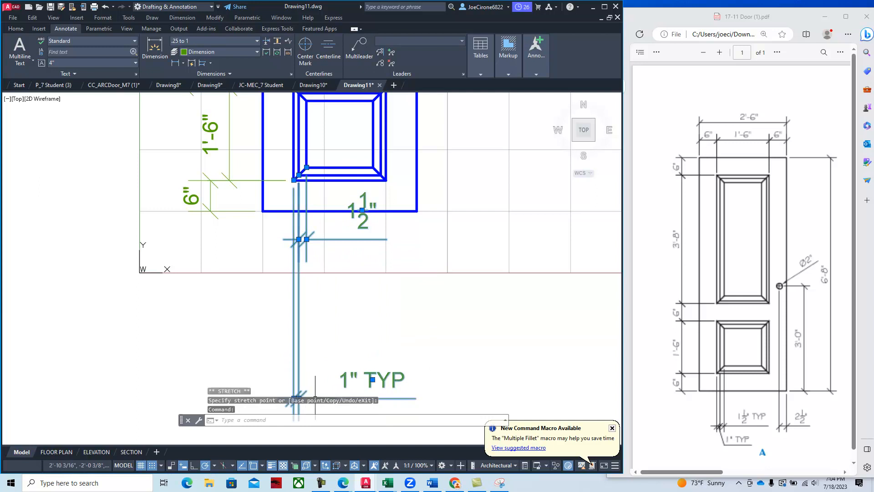
middle_click_drag(337, 334, 377, 300)
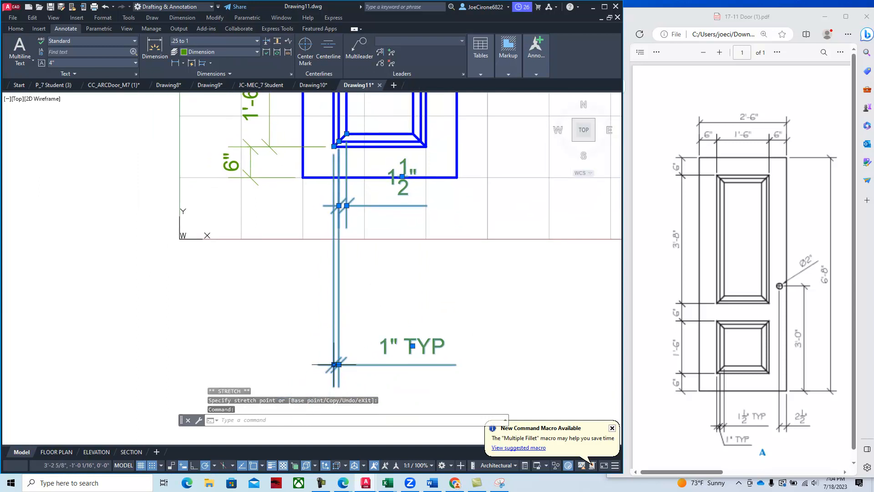
left_click(334, 364)
left_click(359, 234)
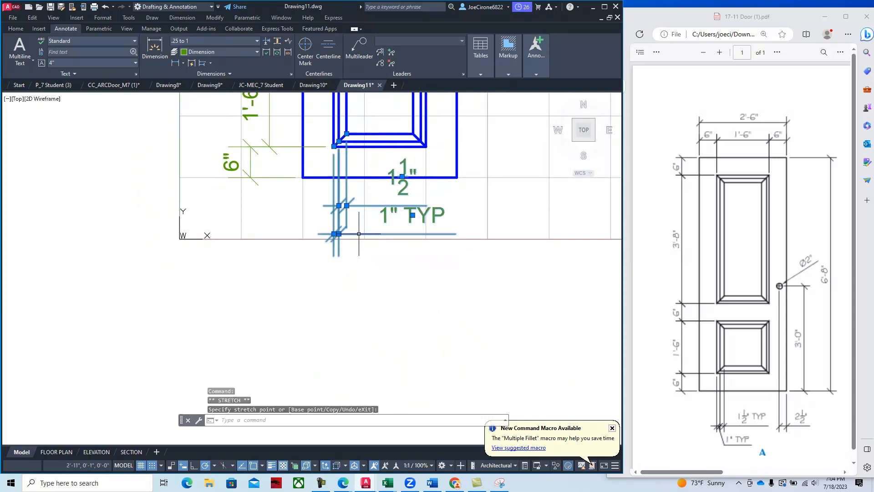
key("Escape")
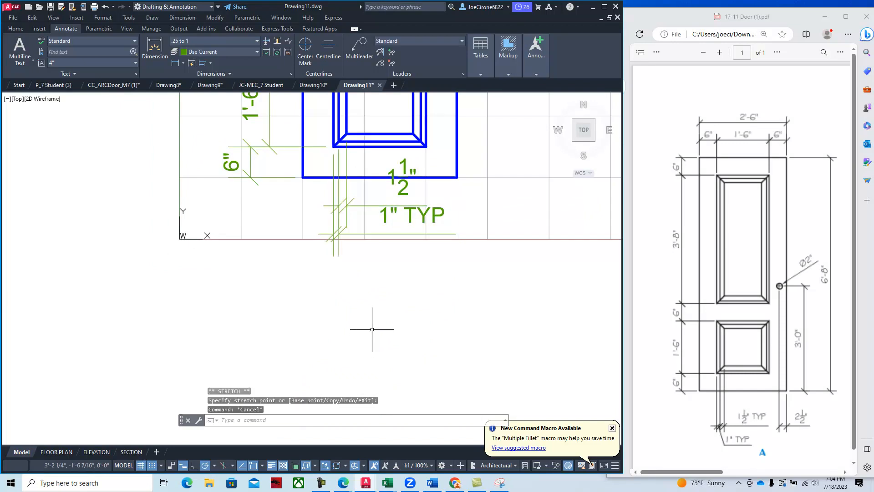
Lower the 1" TYP and 1 1/2" dimension lines slightly so the 1 1/2" text clears the door's bottom edge.
scroll(361, 246, "down", 2)
left_click(345, 240)
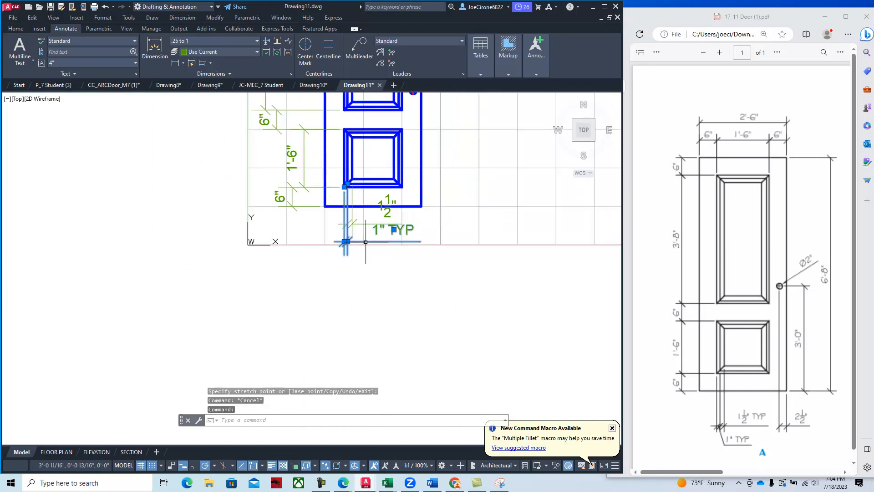
left_click(344, 241)
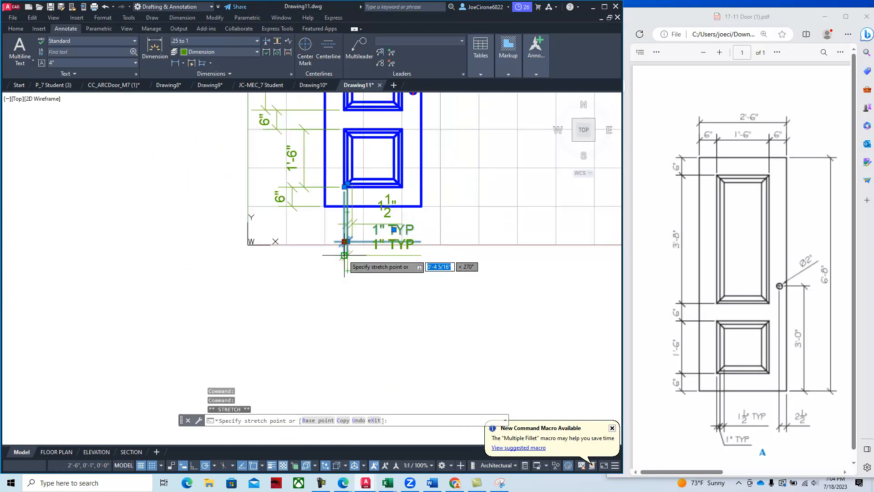
left_click(366, 224)
left_click(348, 223)
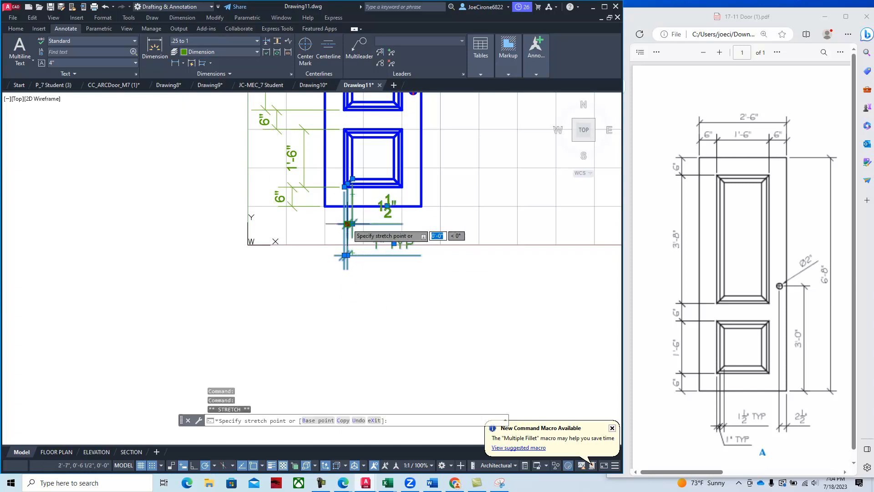
left_click(349, 237)
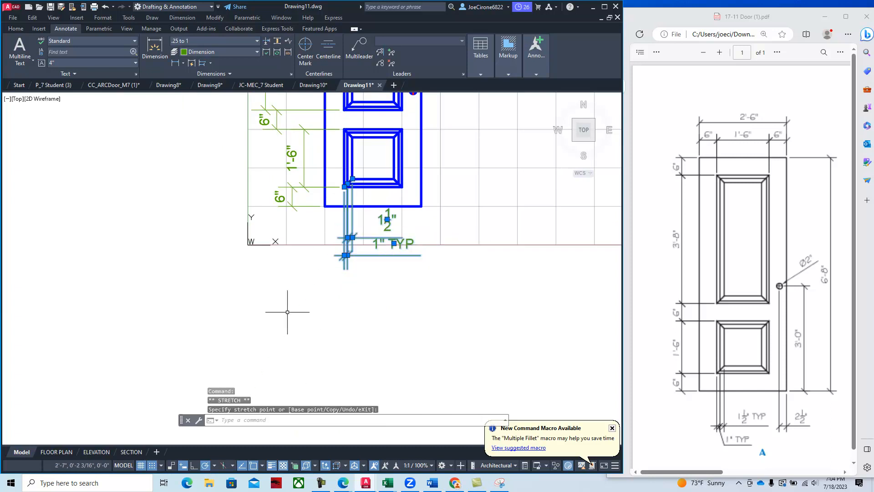
Fine-tune the spacing of the two dimensions below the door by shifting both slightly farther down.
scroll(361, 242, "up", 2)
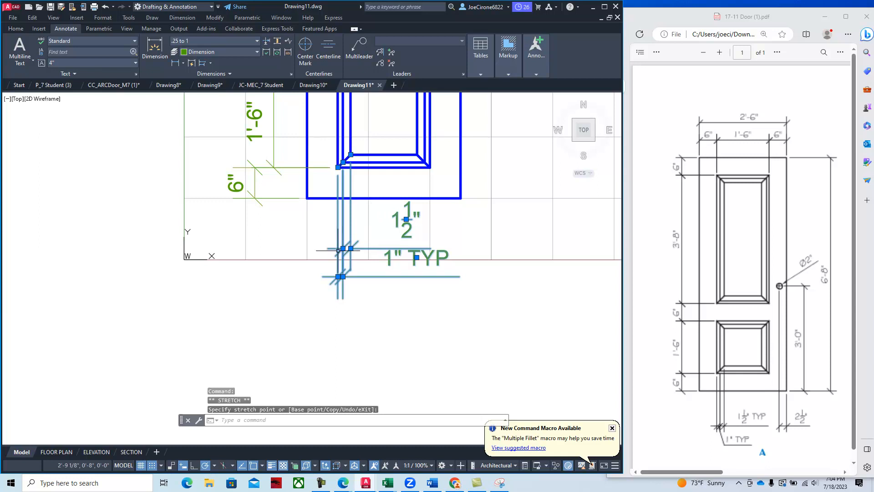
left_click(342, 248)
left_click(343, 256)
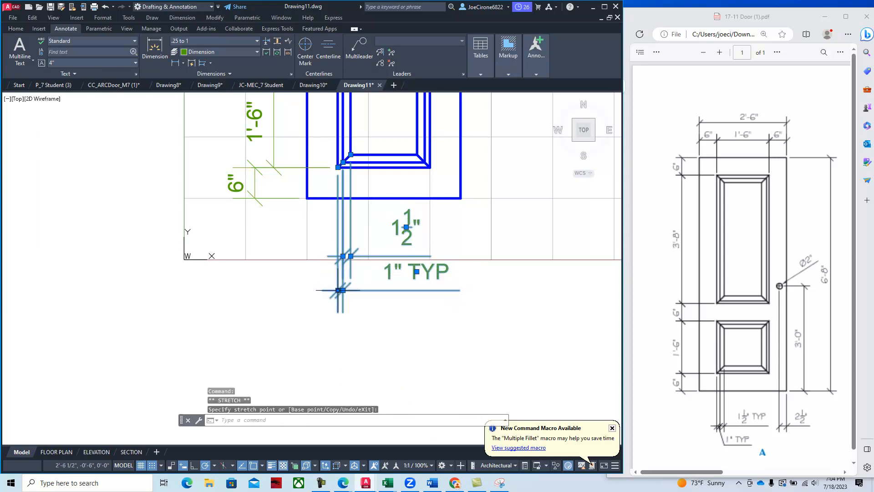
key("Escape")
key("Escape")
mouse_move(390, 316)
middle_mouse_down()
mouse_move(425, 327)
mouse_move(341, 357)
middle_mouse_up()
scroll(365, 320, "down", 2)
middle_click_drag(364, 319, 343, 356)
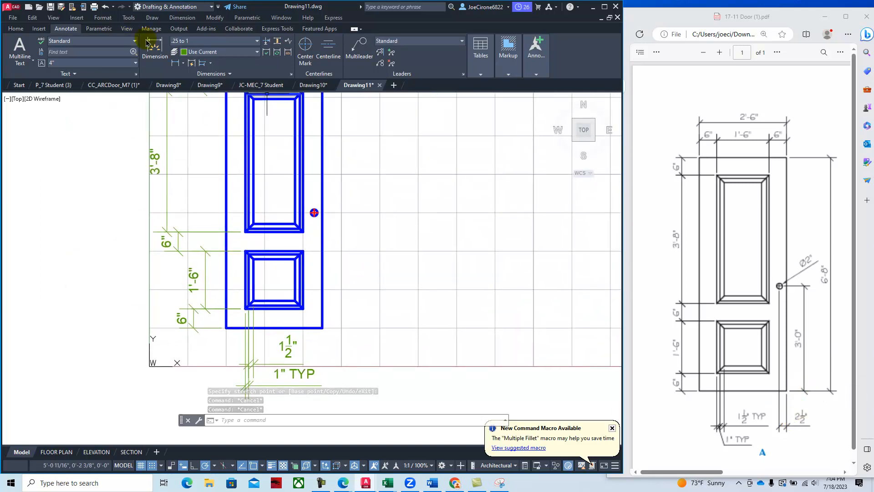
left_click(177, 67)
scroll(334, 339, "up", 2)
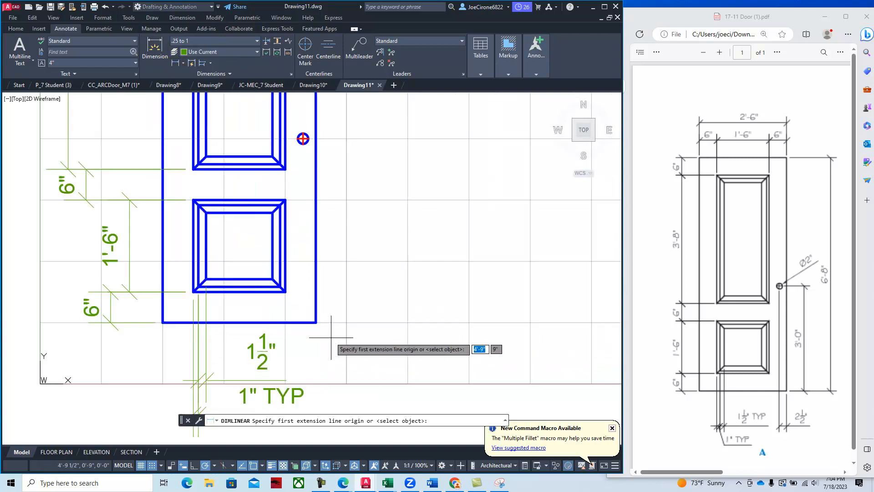
left_click(287, 292)
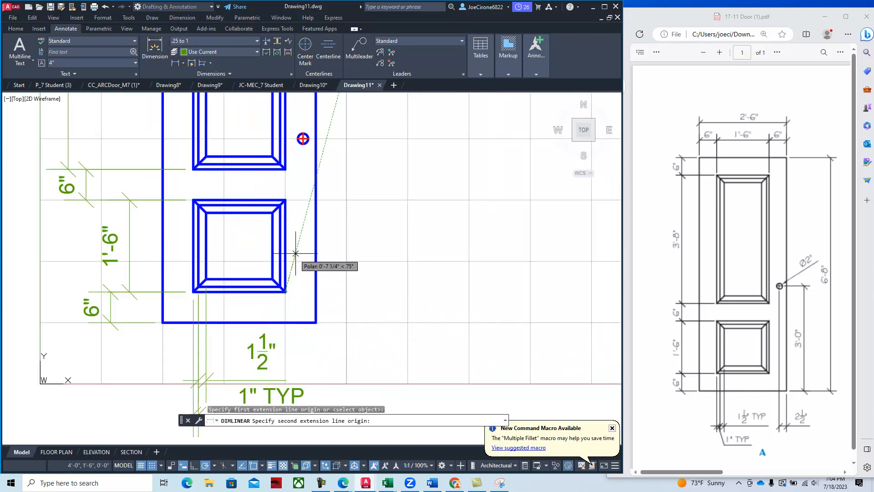
middle_click_drag(307, 178, 317, 263)
scroll(316, 263, "up", 3)
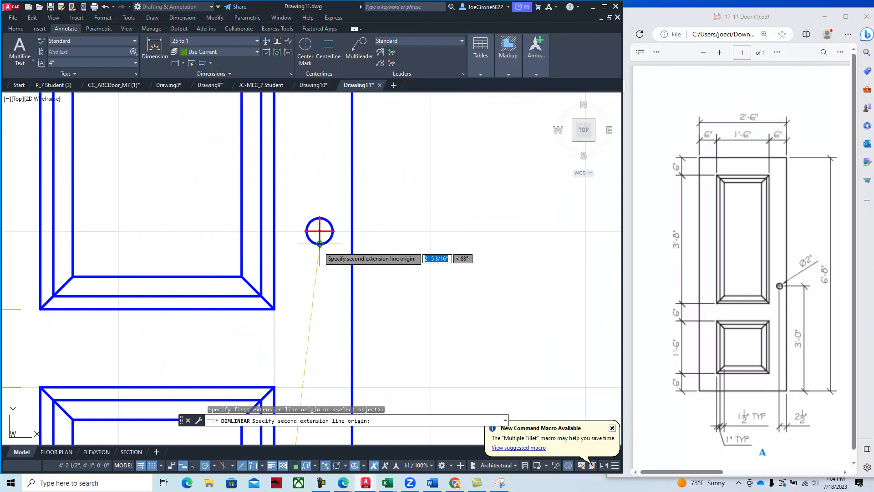
left_click(312, 224)
scroll(313, 340, "down", 1)
scroll(314, 348, "down", 2)
middle_click_drag(314, 371, 401, 165)
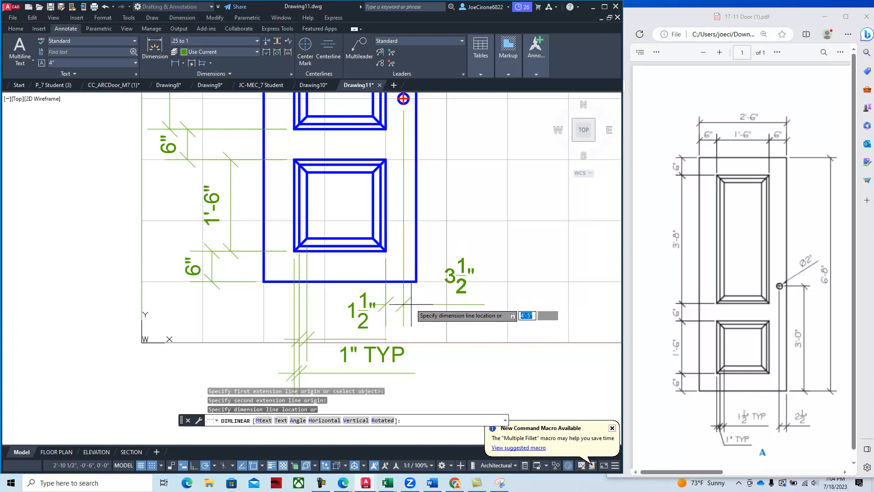
key("Escape")
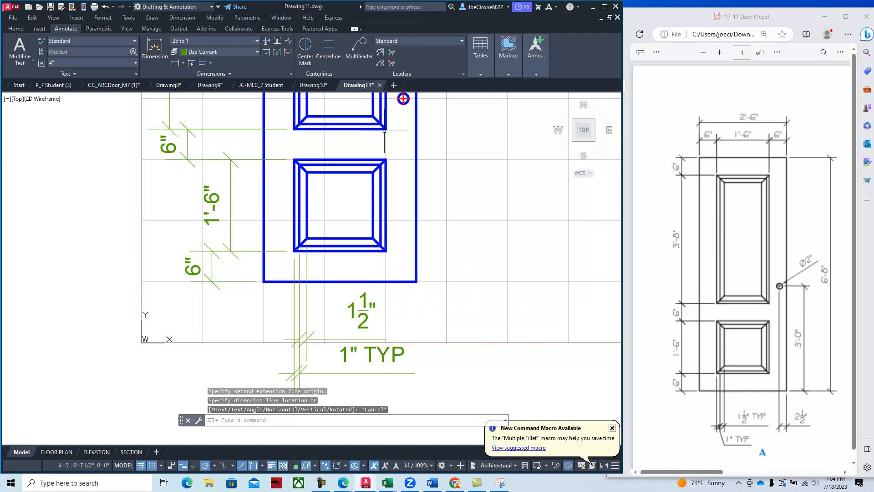
Add a horizontal linear dimension from the door's lower-right corner to the lower end of the knob's center mark, with snap off, placed below the door.
left_click(176, 66)
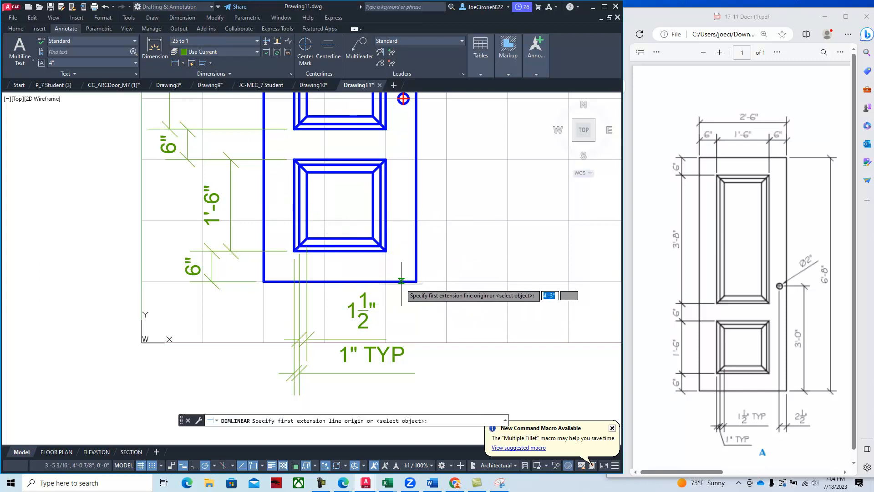
left_click(416, 282)
scroll(398, 169, "up", 5)
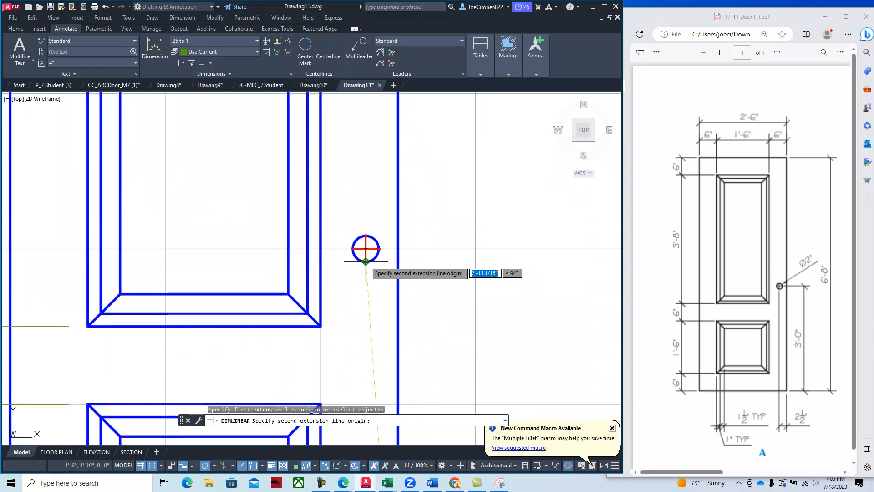
scroll(366, 261, "up", 5)
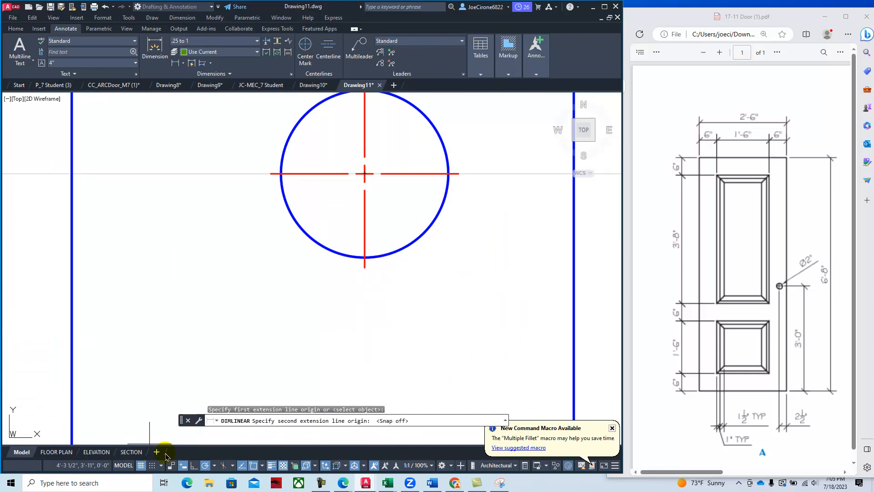
left_click(365, 268)
scroll(391, 376, "down", 6)
middle_click_drag(390, 387, 372, 165)
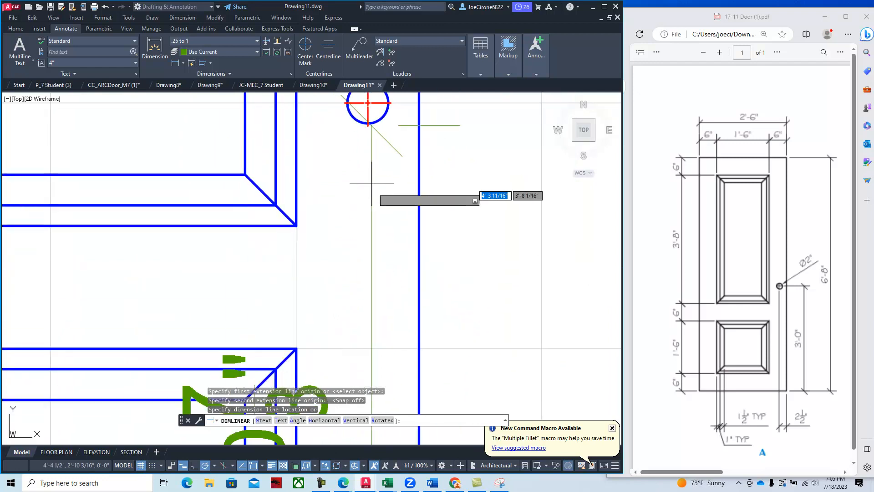
scroll(407, 369, "down", 5)
middle_click_drag(404, 390, 402, 186)
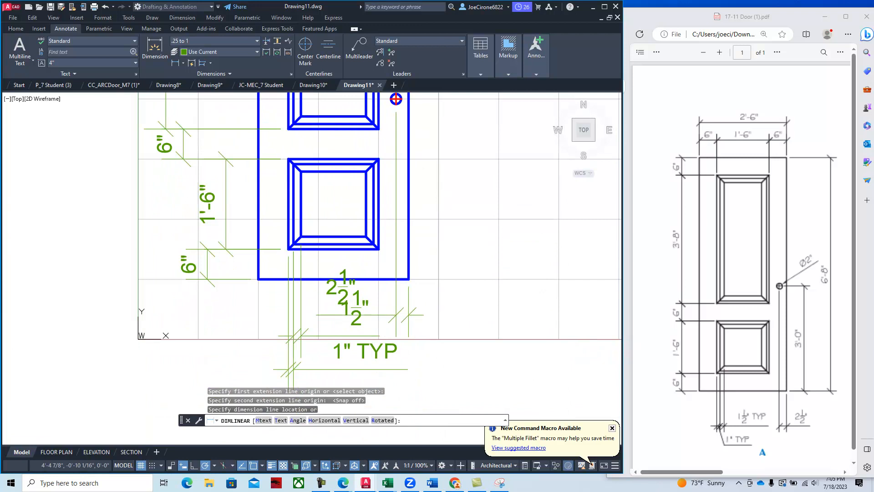
Move the 2 1/2" dimension's text beyond the door's right edge, raising its dimension line closer to the door's bottom.
left_click(328, 292)
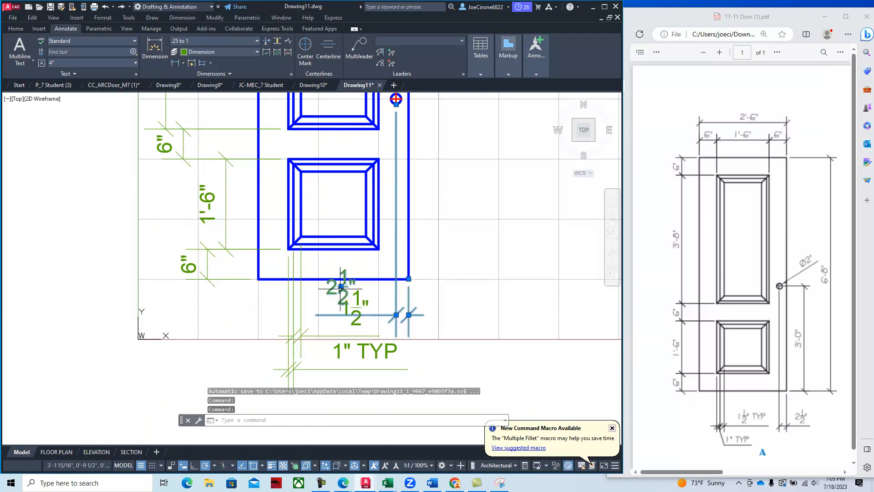
left_click(341, 286)
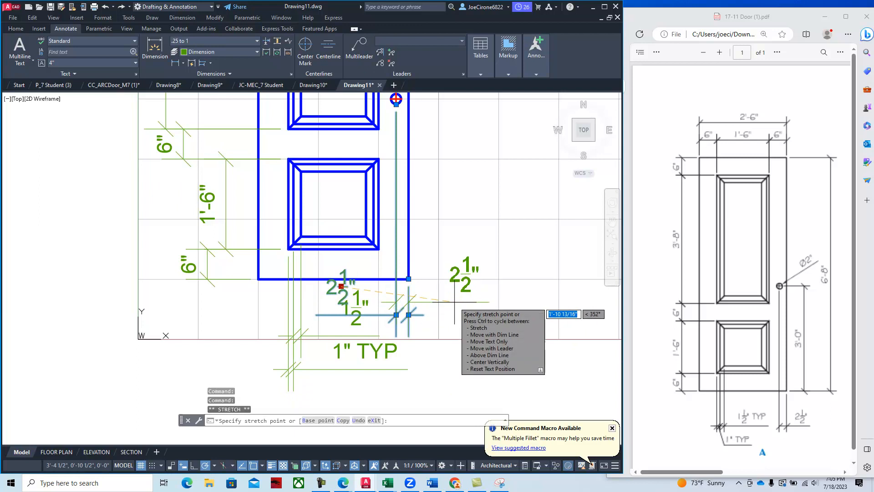
left_click(464, 298)
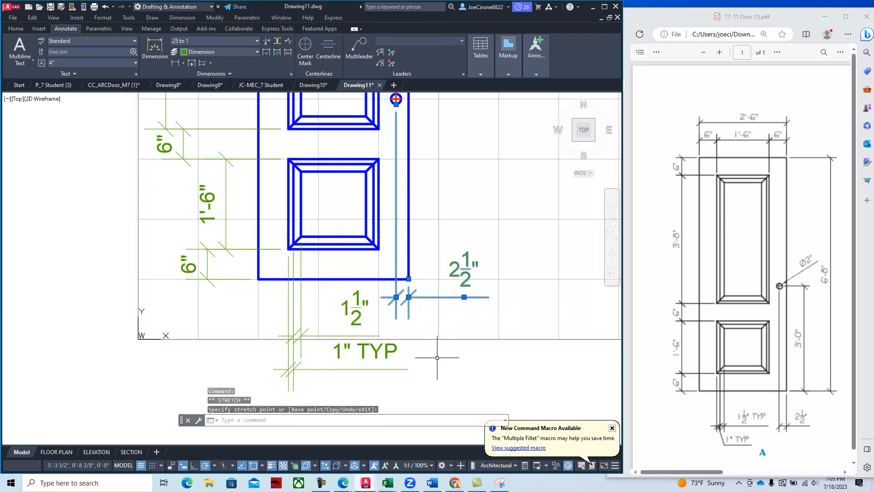
left_click(464, 297)
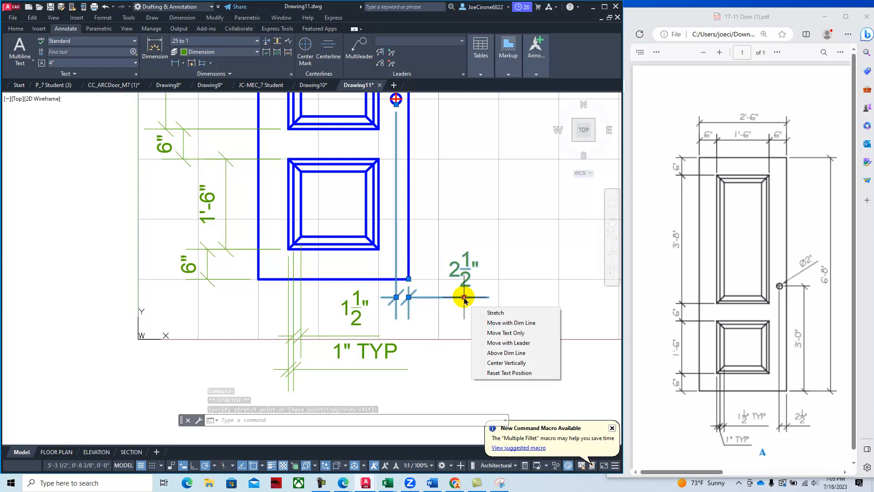
key("Escape")
Add a vertical linear dimension from the door's lower-right corner to the right end of the knob's center mark, placed right of the door.
left_click(176, 63)
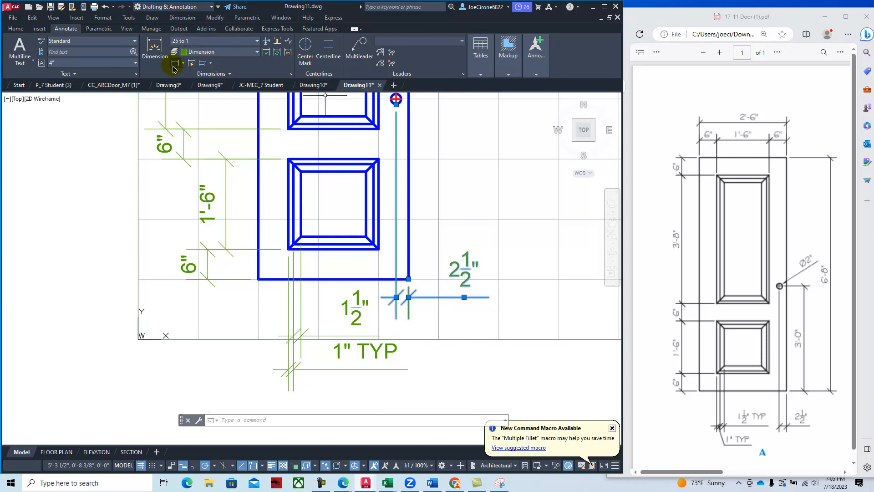
left_click(404, 279)
mouse_move(438, 129)
middle_mouse_down()
mouse_move(443, 240)
mouse_move(403, 345)
middle_mouse_up()
scroll(386, 332, "up", 8)
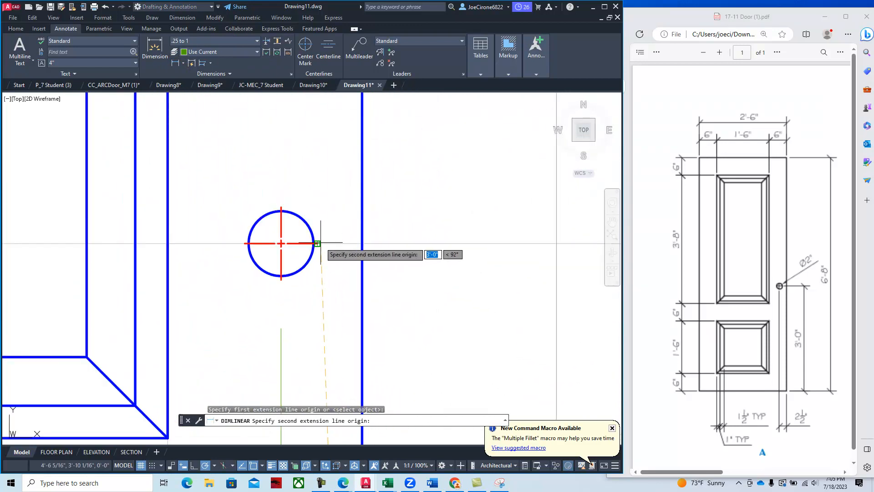
left_click(320, 242)
scroll(413, 313, "down", 7)
middle_click_drag(441, 327, 452, 102)
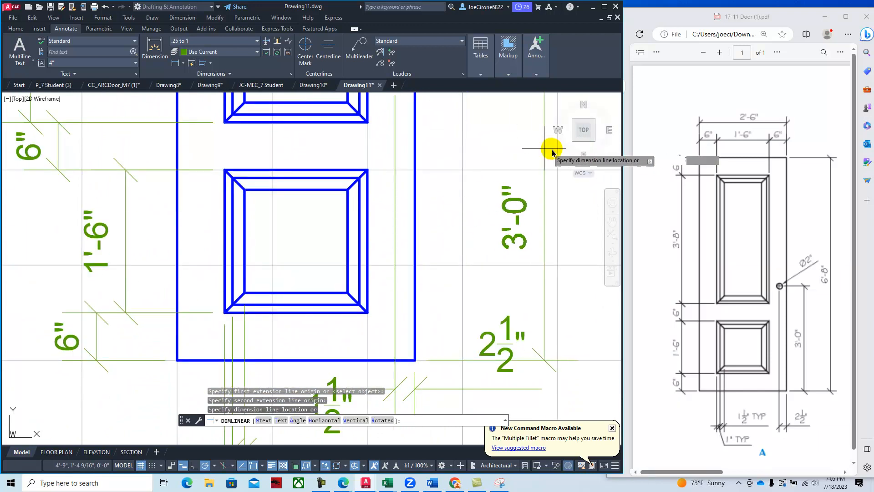
left_click(549, 194)
scroll(415, 295, "down", 4)
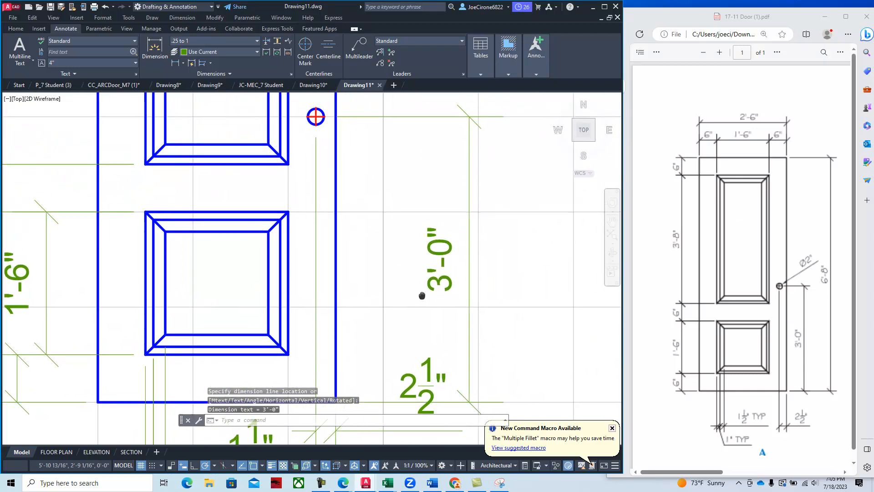
Dimension the door's overall height from its upper-right to lower-right corner, placed outside the knob-height dimension.
middle_click_drag(388, 229, 363, 288)
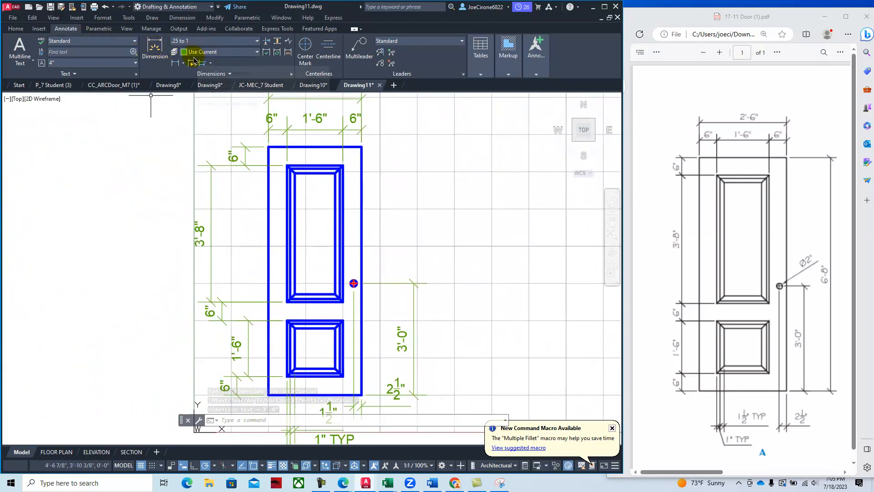
left_click(176, 63)
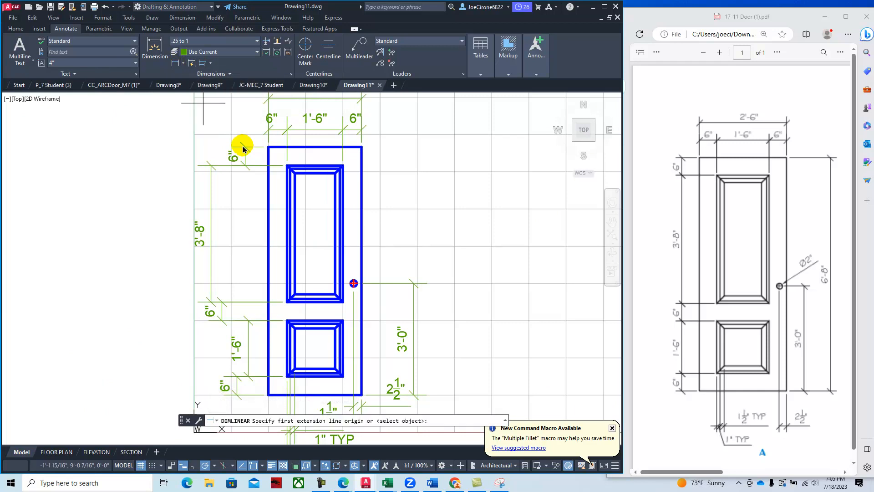
left_click(361, 147)
scroll(369, 396, "up", 4)
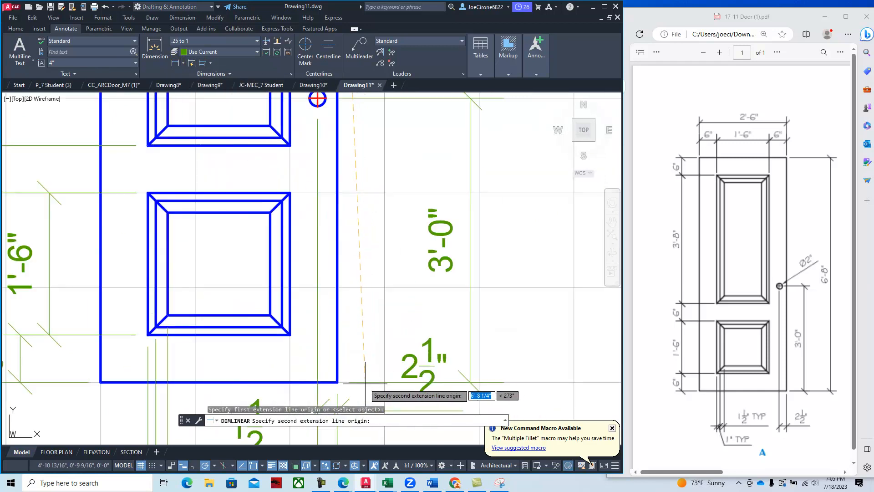
left_click(338, 382)
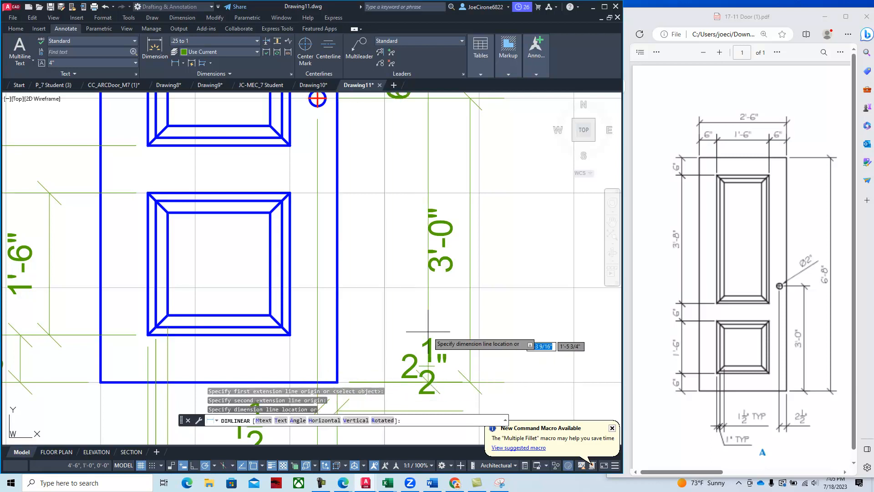
left_click(556, 293)
Add a diameter dimension to the knob circle, with its text up and to the right, just outside the door edge.
middle_click_drag(331, 238, 325, 422)
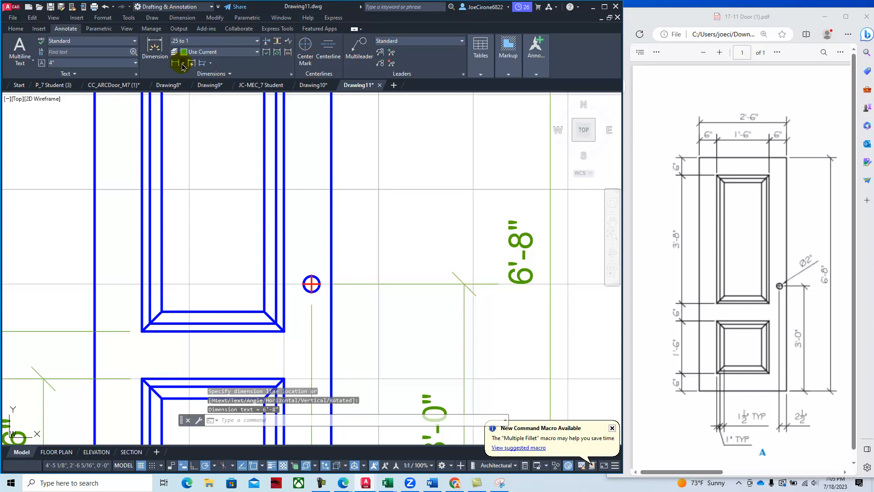
left_click(182, 66)
left_click(201, 169)
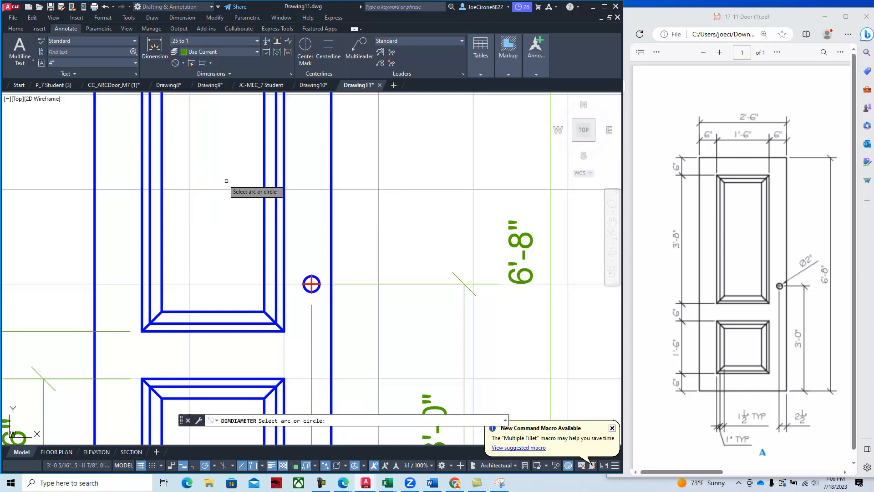
left_click(311, 284)
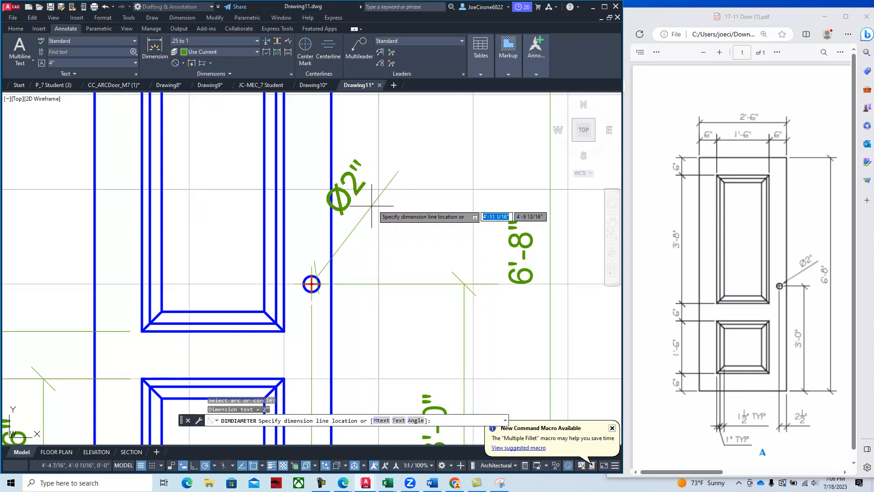
left_click(391, 179)
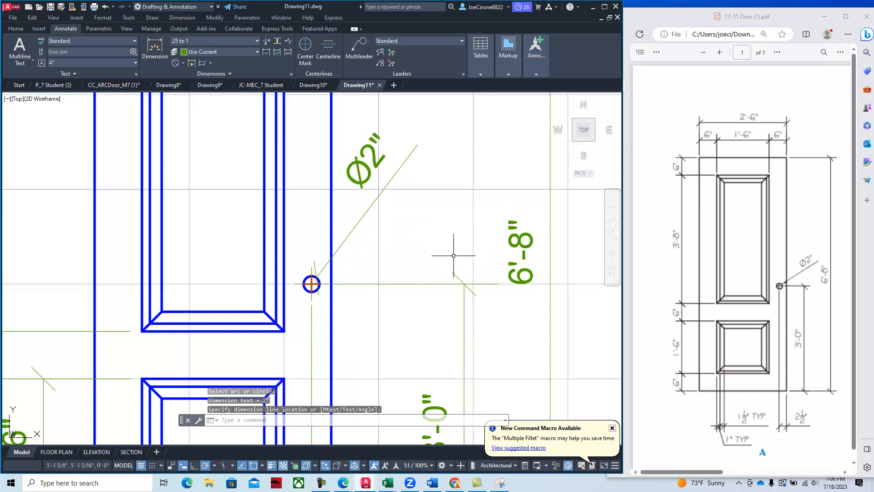
Set the knob diameter dimension's center mark property to None.
left_click(395, 175)
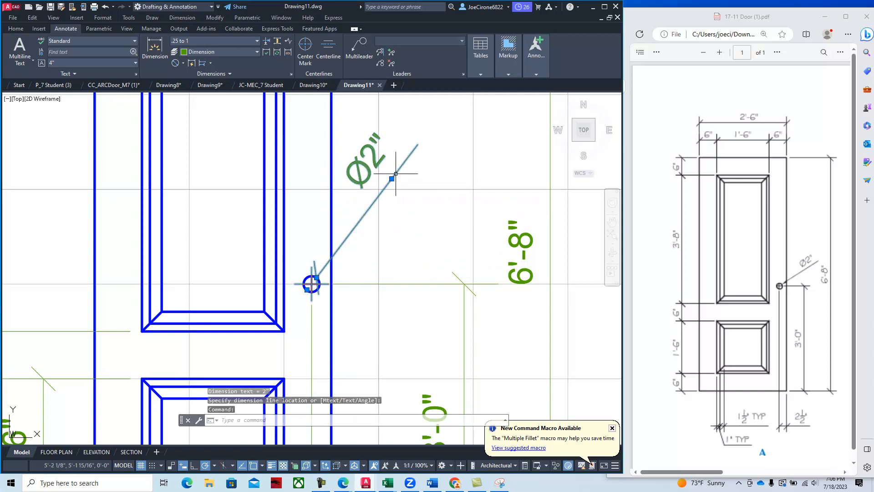
right_click(418, 204)
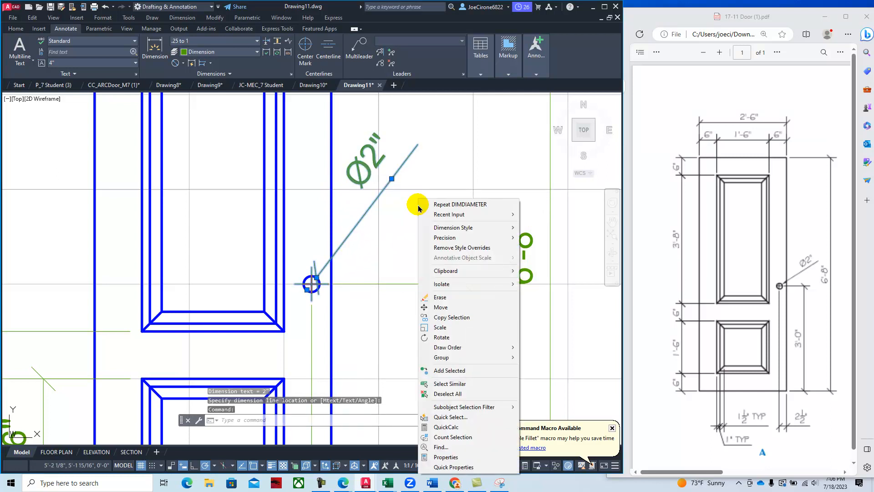
left_click(451, 457)
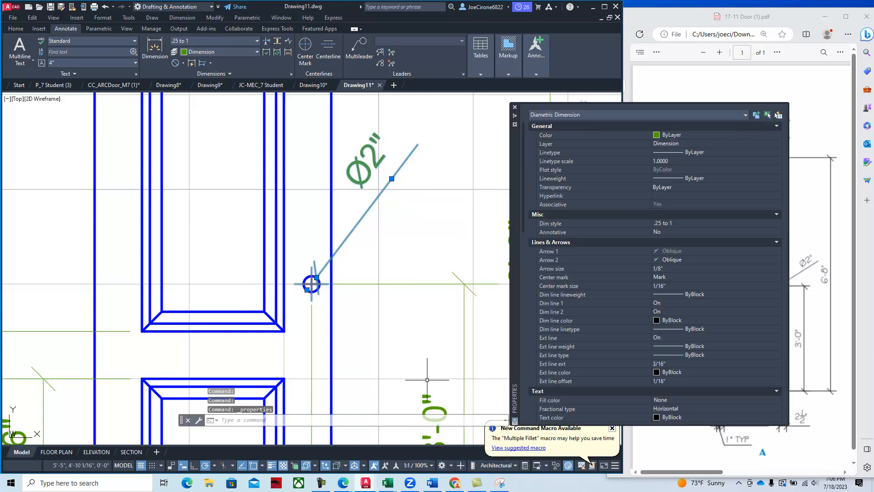
left_click(607, 279)
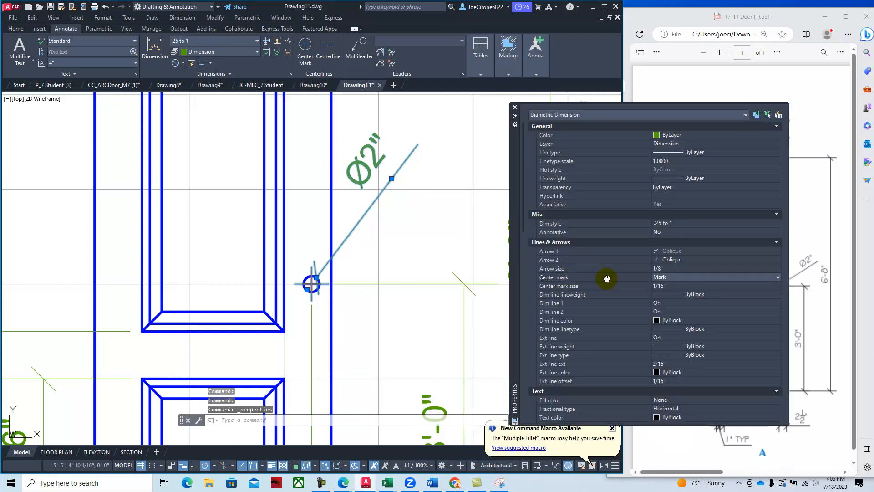
left_click(774, 277)
left_click(742, 286)
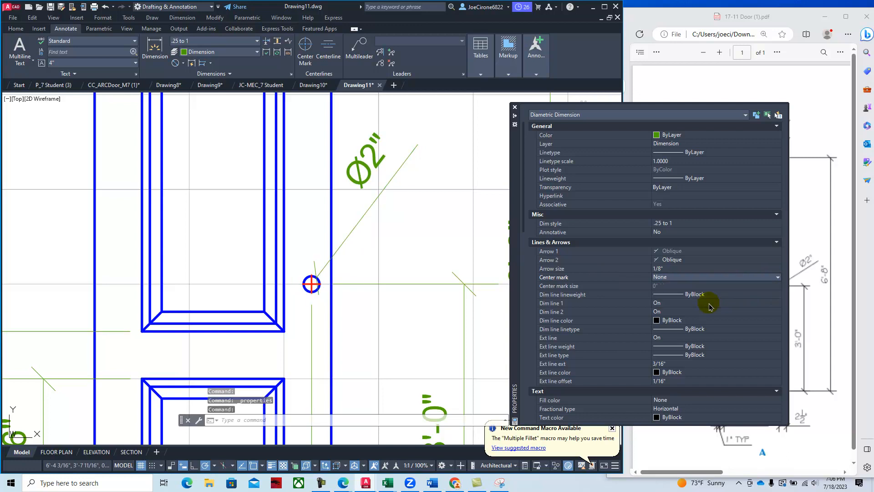
left_click(515, 108)
key("Escape")
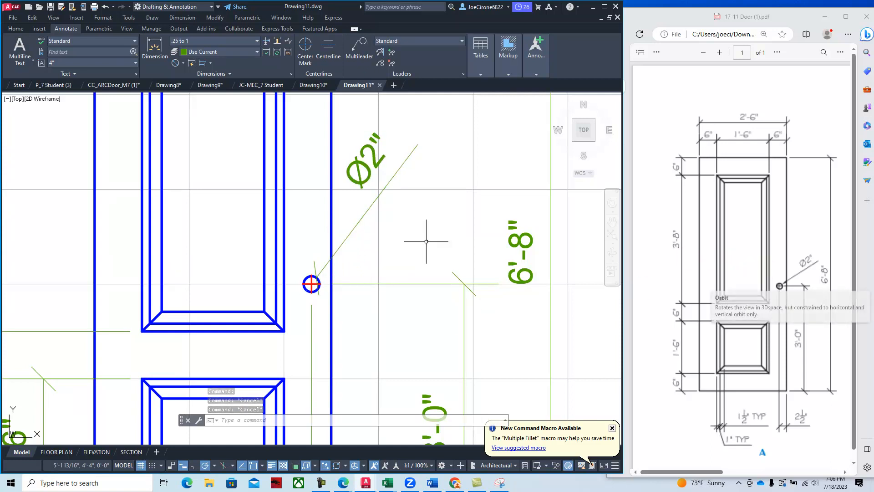
Change the knob diameter dimension's Arrow 2 property to Closed filled.
left_click(350, 234)
right_click(351, 238)
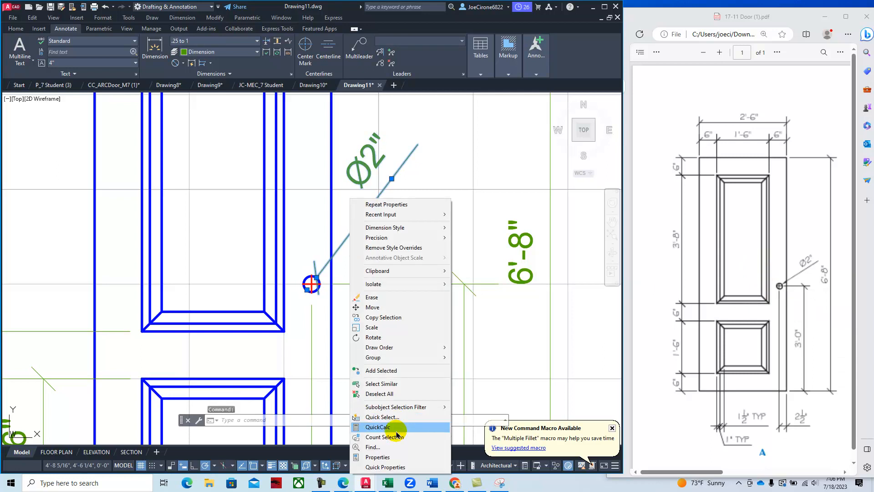
left_click(382, 457)
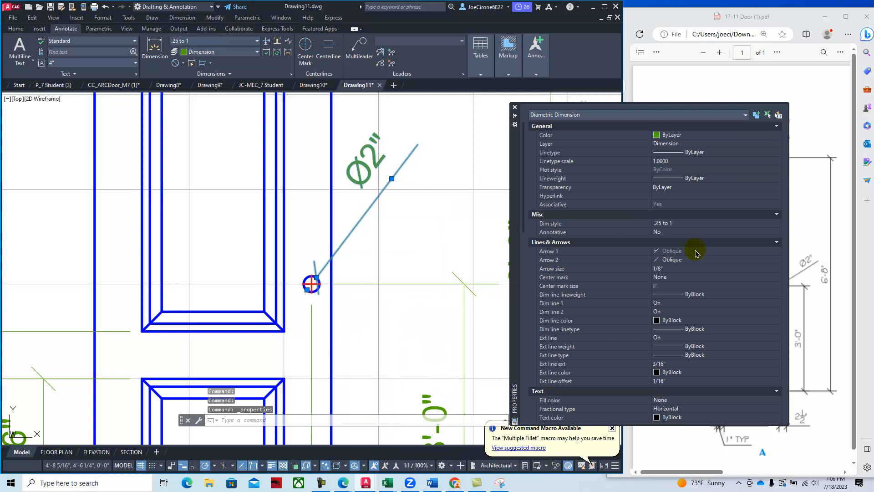
left_click(744, 262)
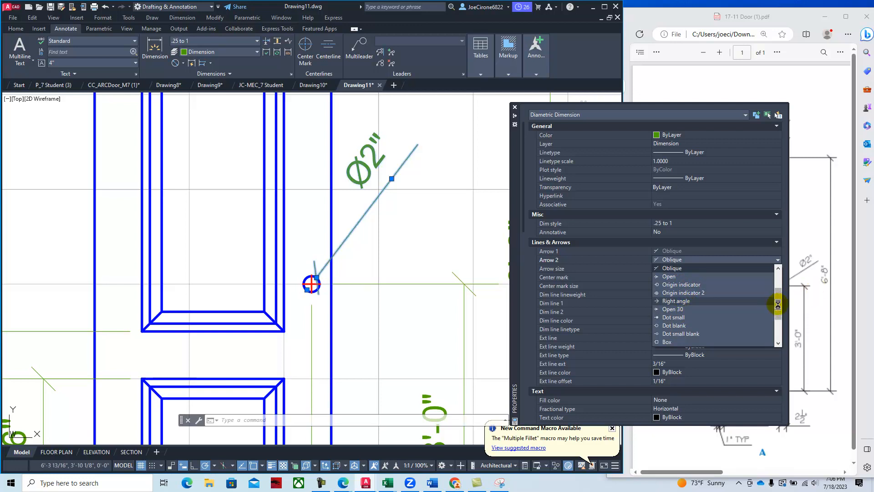
left_click_drag(778, 304, 776, 282)
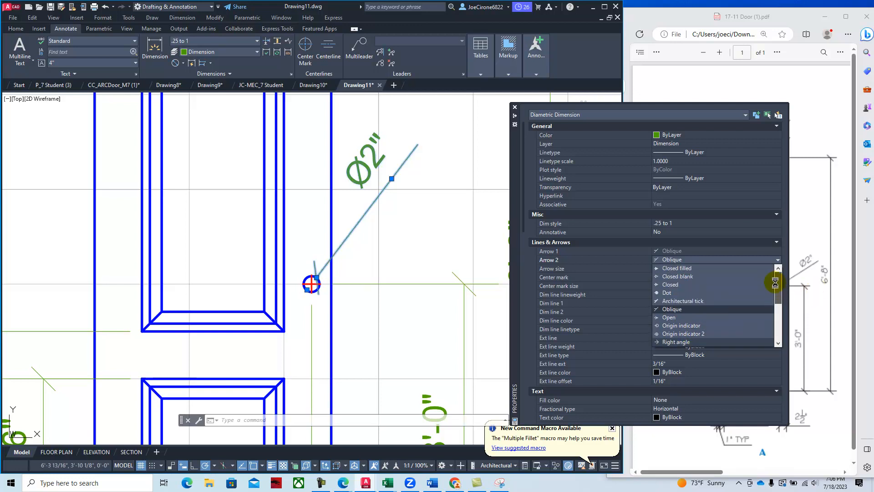
left_click(669, 268)
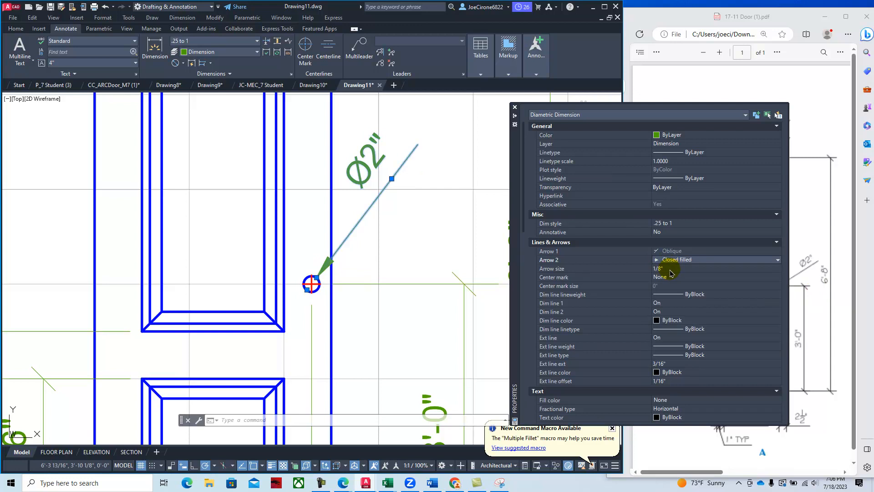
left_click(515, 108)
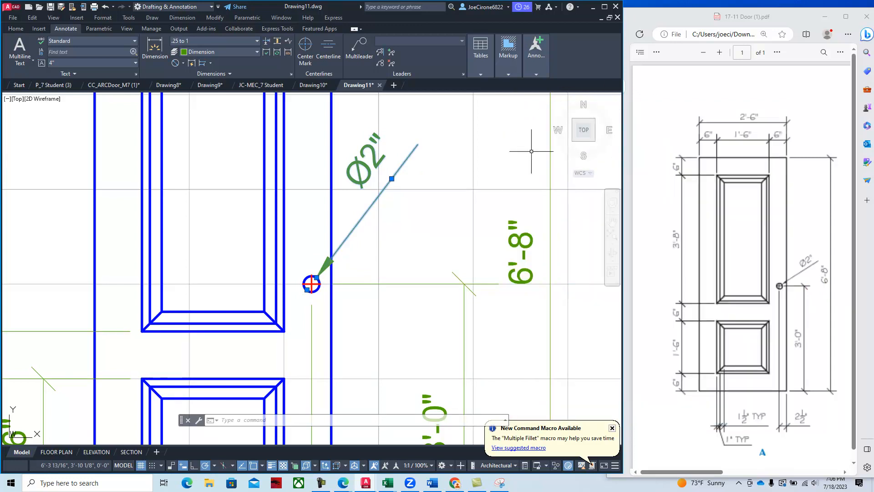
Open the FLOOR PLAN layout and activate its viewport, bringing the whole dimensioned door into view, and dismiss the command macro notification.
scroll(484, 276, "down", 2)
mouse_move(499, 289)
middle_mouse_down()
mouse_move(507, 294)
mouse_move(494, 244)
middle_mouse_up()
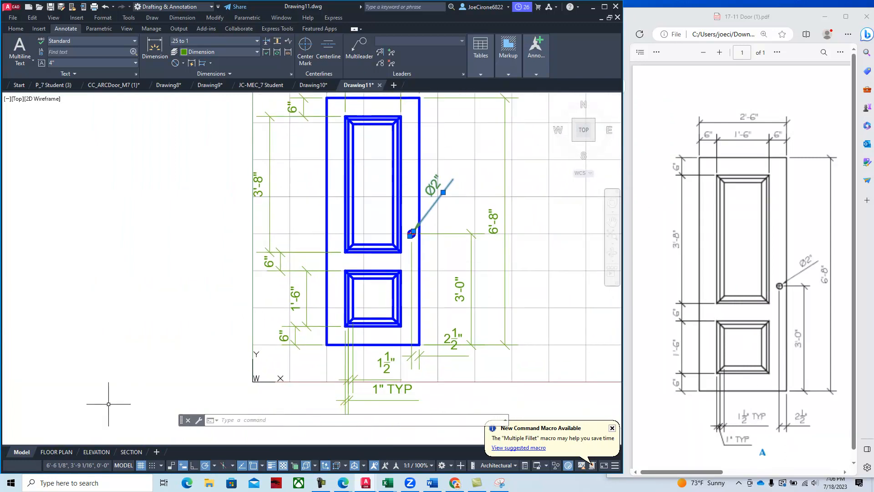
left_click(57, 452)
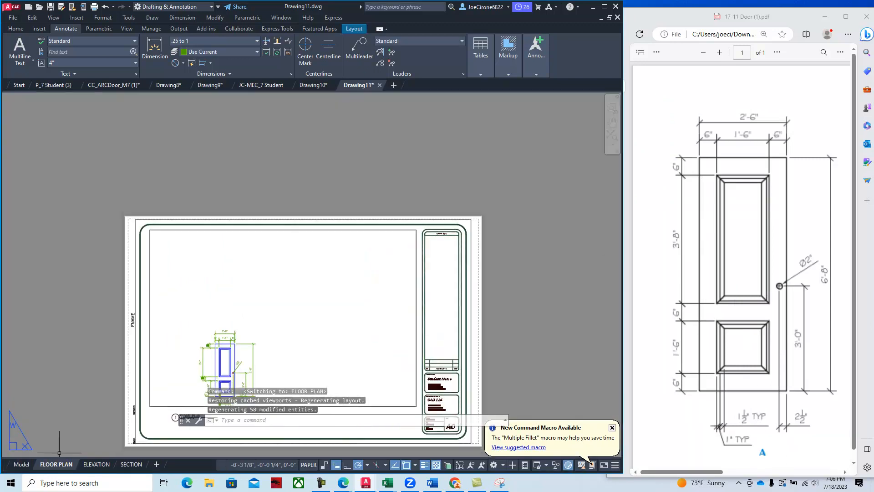
double_click(264, 287)
scroll(261, 306, "down", 2)
middle_click_drag(270, 308, 270, 274)
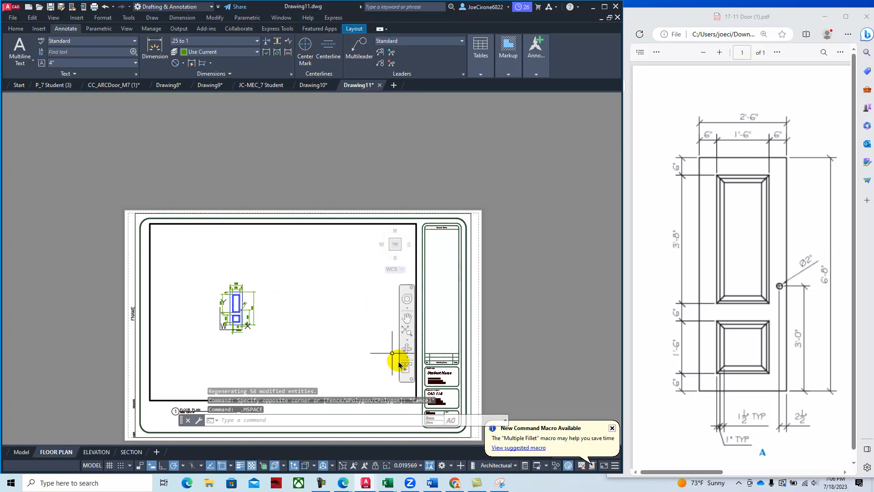
left_click(612, 429)
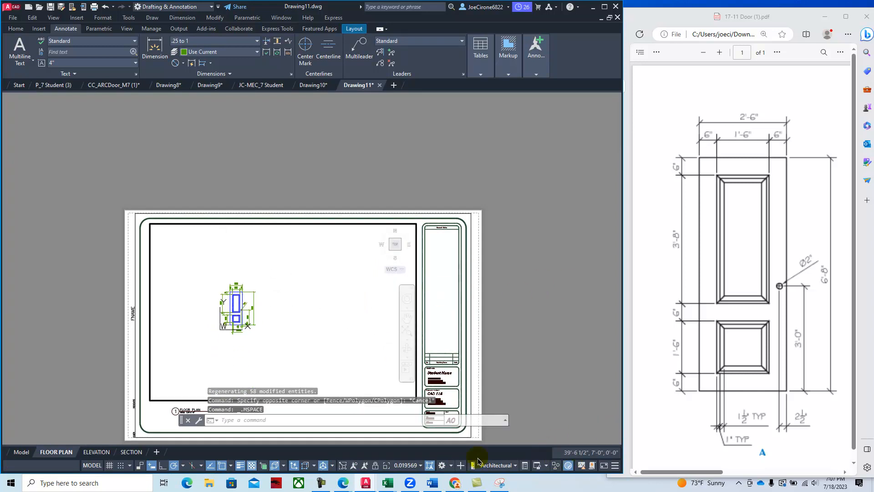
Set the active viewport's scale to 1/2" = 1'-0".
left_click(419, 466)
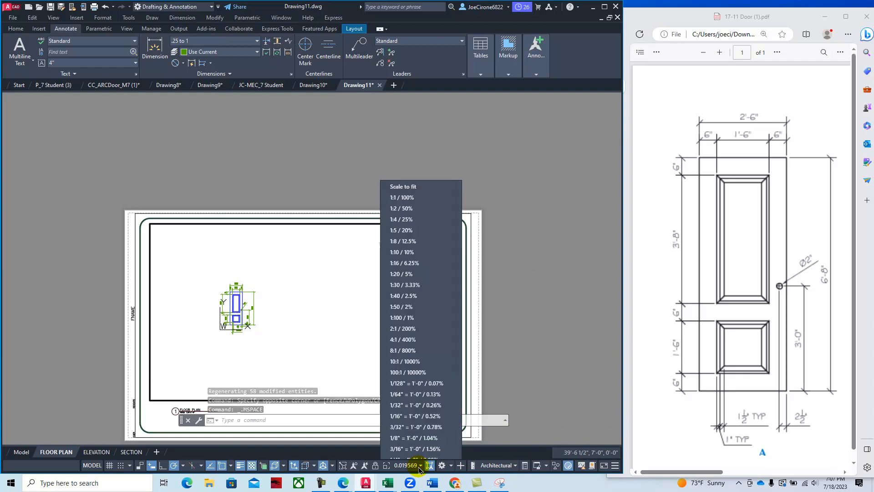
scroll(412, 374, "down", 1)
scroll(412, 373, "down", 2)
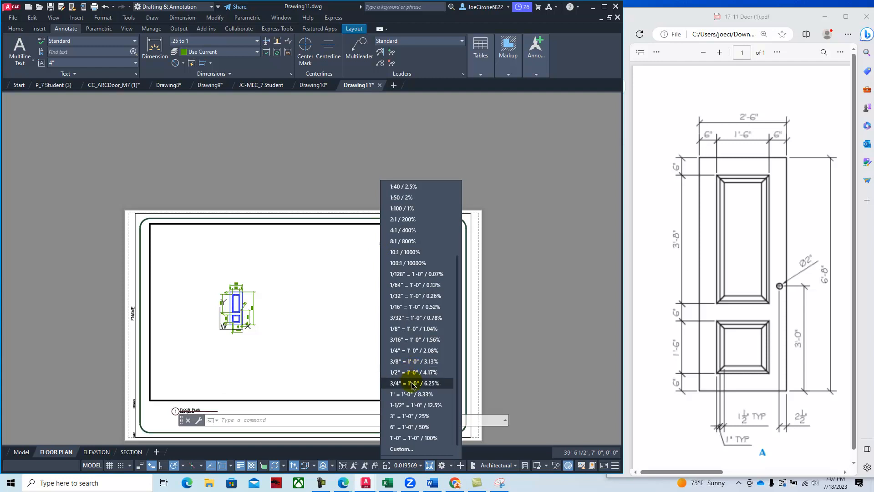
left_click(407, 374)
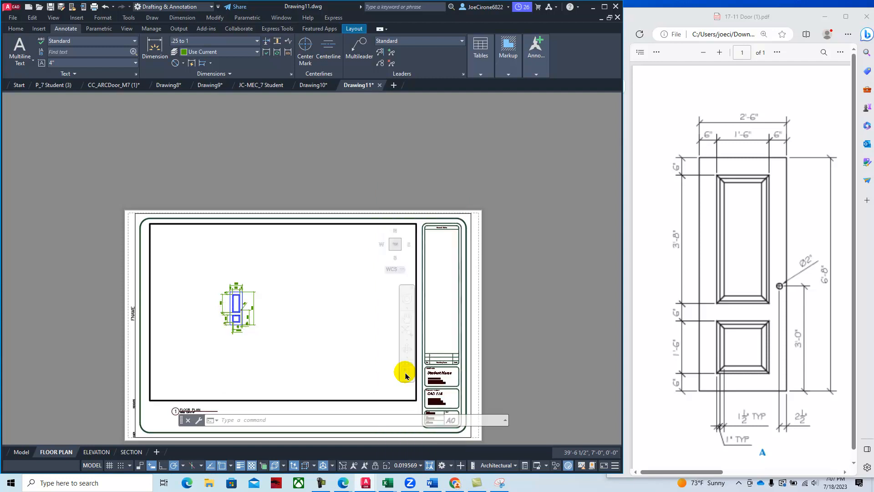
Change the viewport's scale to 3/4" = 1'-0" and recentre the door so all its dimensions fit inside the viewport.
middle_click_drag(227, 322, 262, 326)
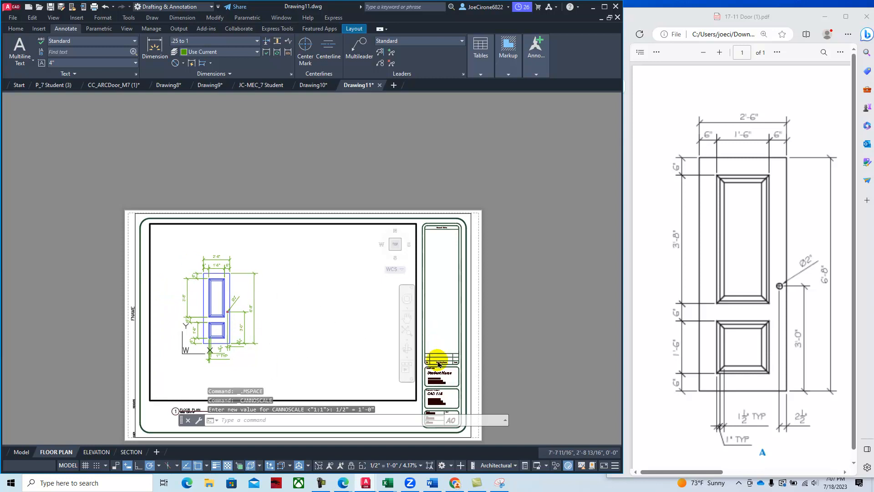
left_click(420, 465)
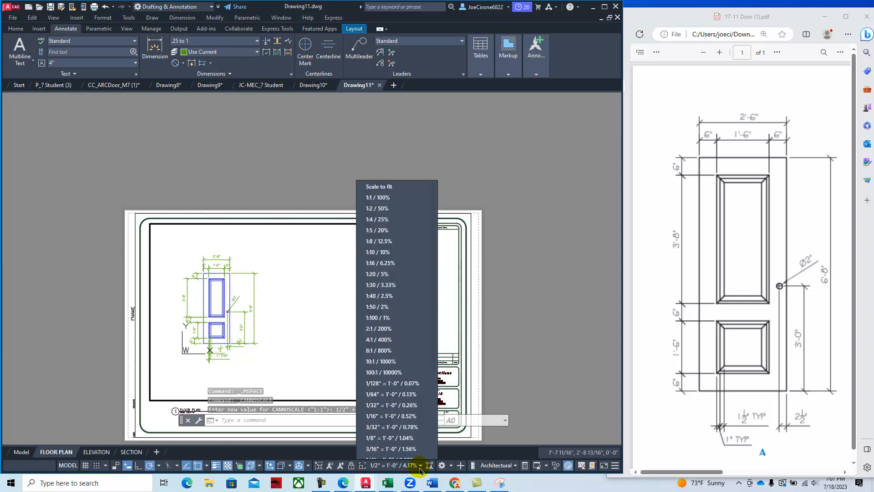
scroll(390, 336, "down", 3)
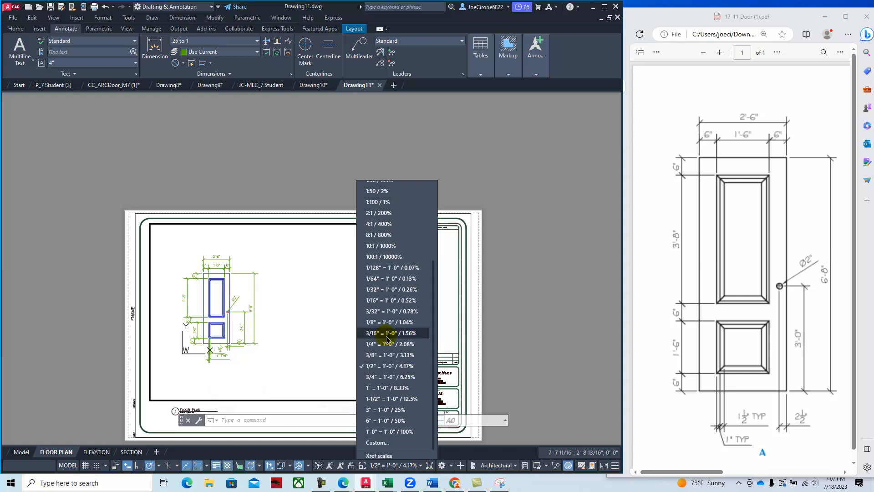
left_click(387, 378)
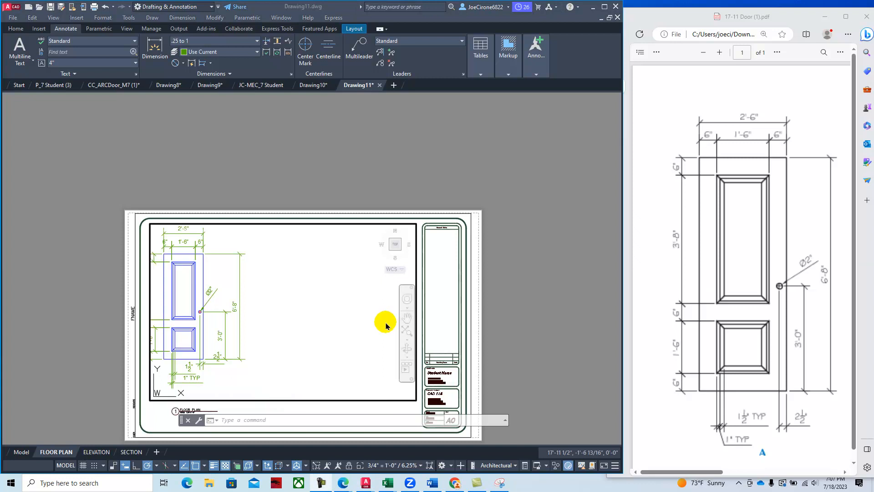
left_click(223, 298)
mouse_move(230, 296)
middle_mouse_down()
mouse_move(274, 294)
mouse_move(256, 301)
middle_mouse_up()
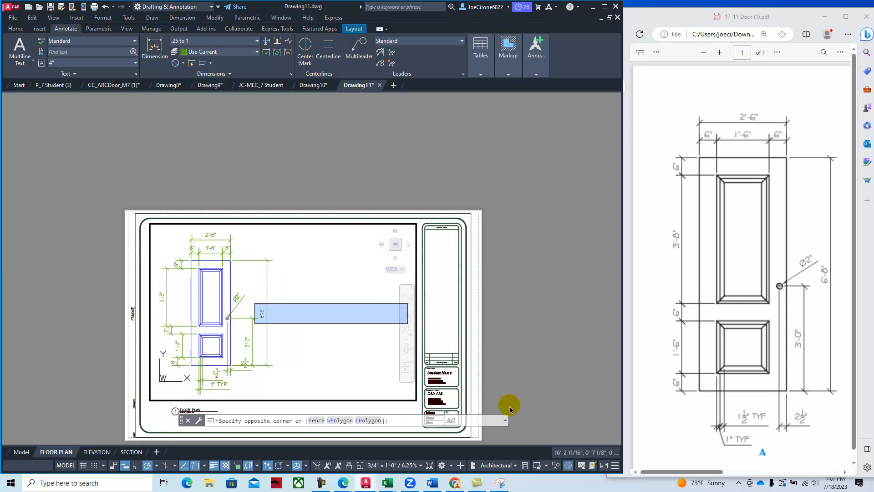
key("Escape")
key("Escape")
key("Escape")
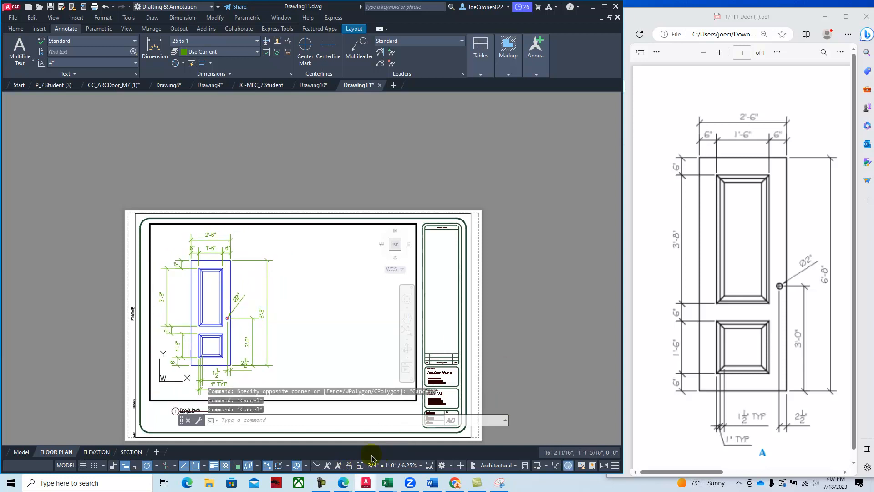
Bring door B into view in the reference PDF and return the drawing to model space with empty room beside the first door.
left_click(755, 251)
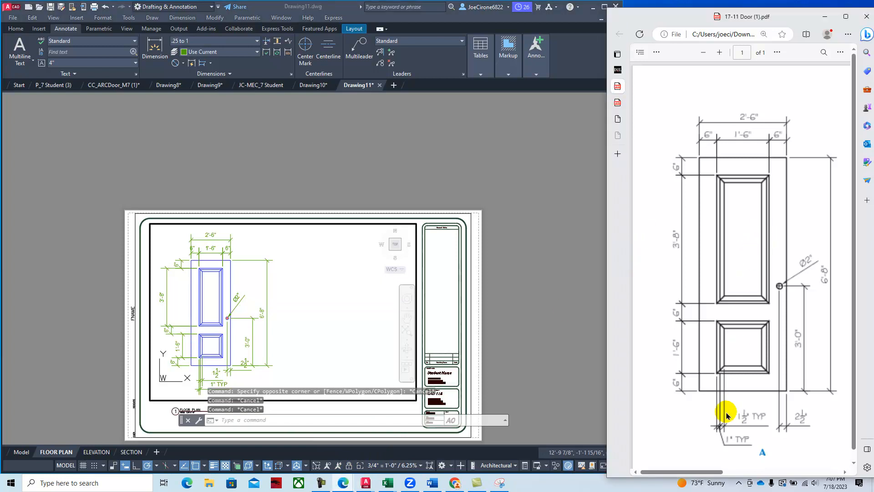
left_click_drag(717, 471, 828, 473)
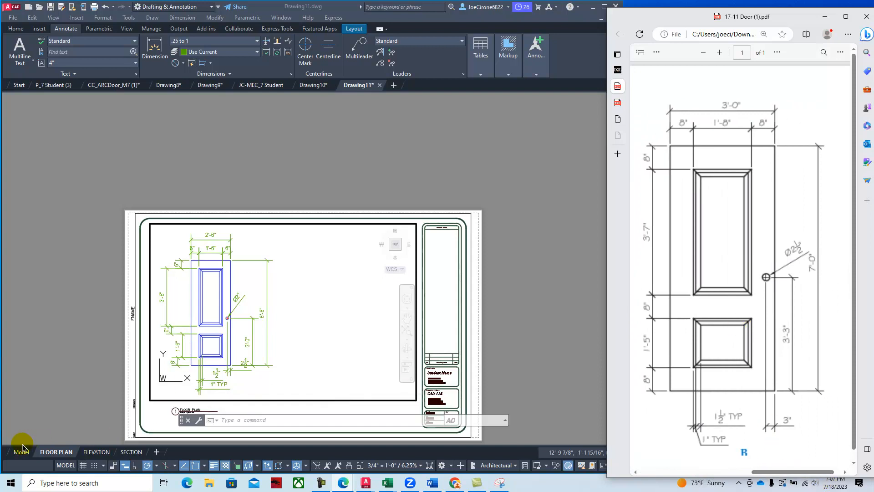
left_click(20, 452)
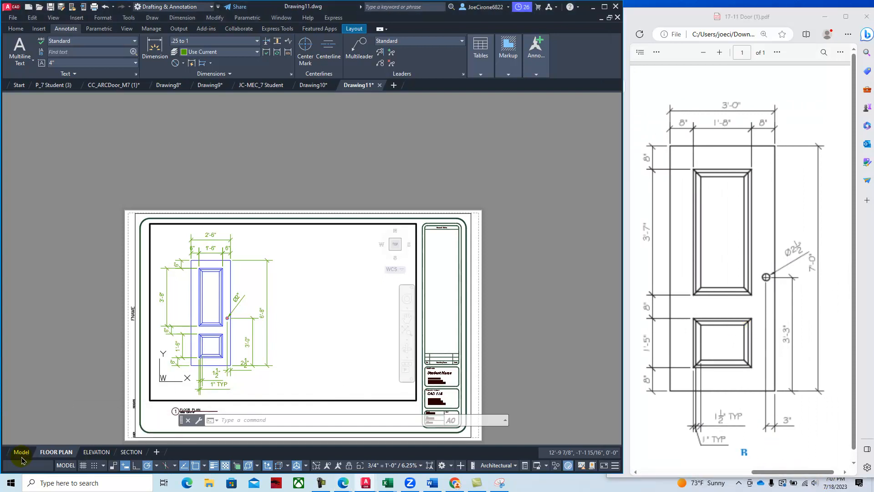
left_click(28, 457)
scroll(405, 295, "down", 2)
middle_click_drag(437, 295, 250, 300)
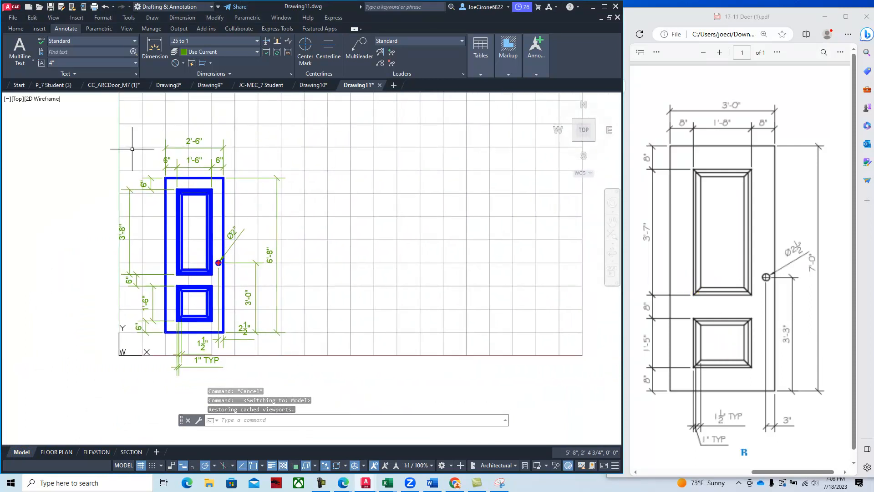
Make Furniture the current layer.
left_click(15, 28)
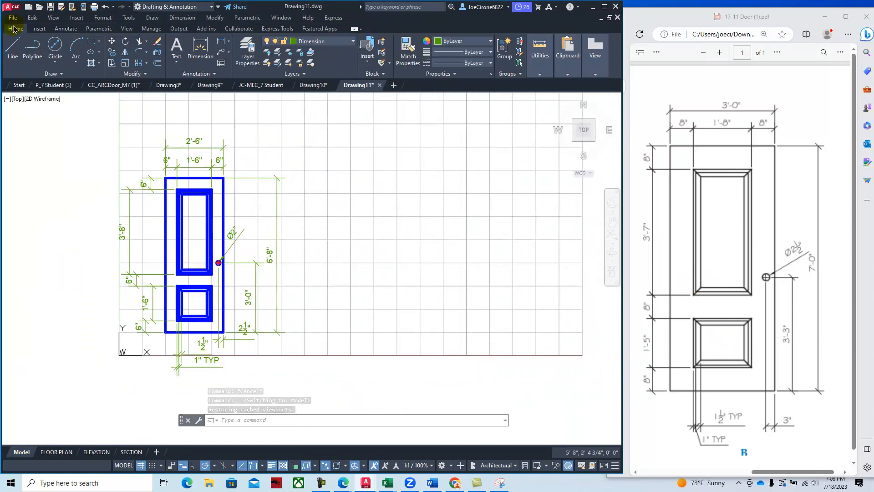
left_click(353, 44)
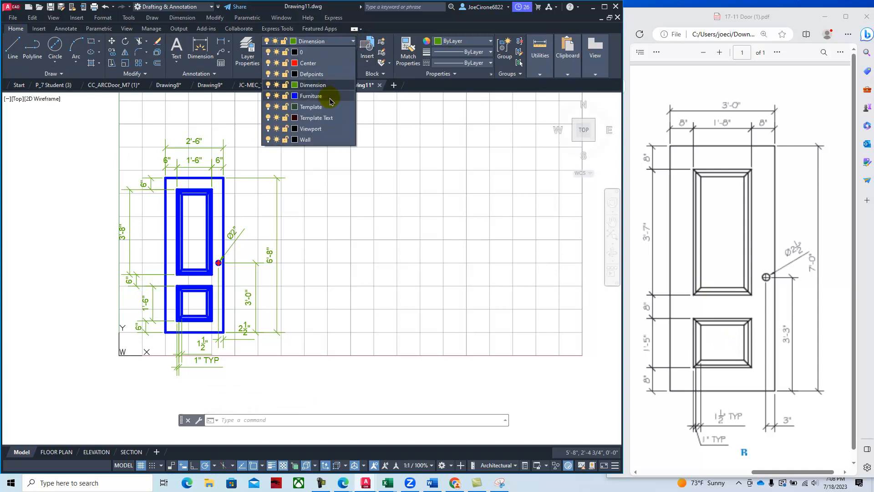
left_click(331, 98)
With grid snap on, draw door B's 3' by 7' rectangular outline in lines from 9'-0", 1'-0", level with the first door's base.
left_click(13, 47)
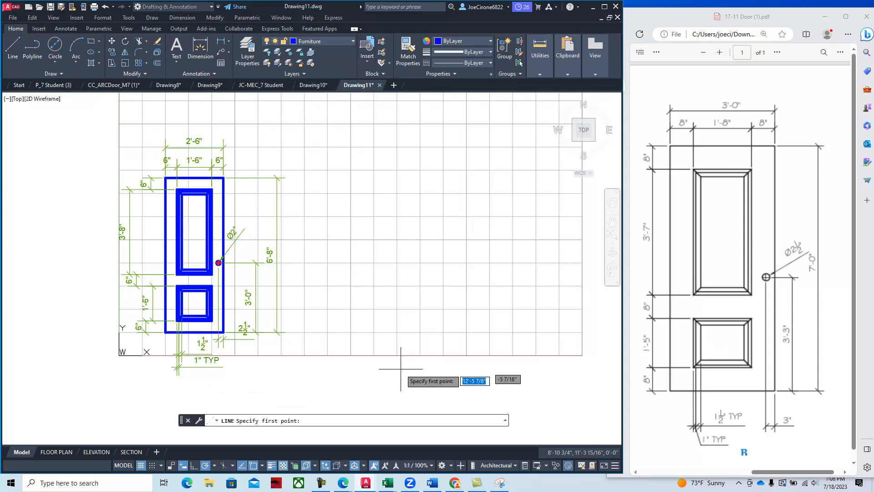
scroll(314, 368, "up", 4)
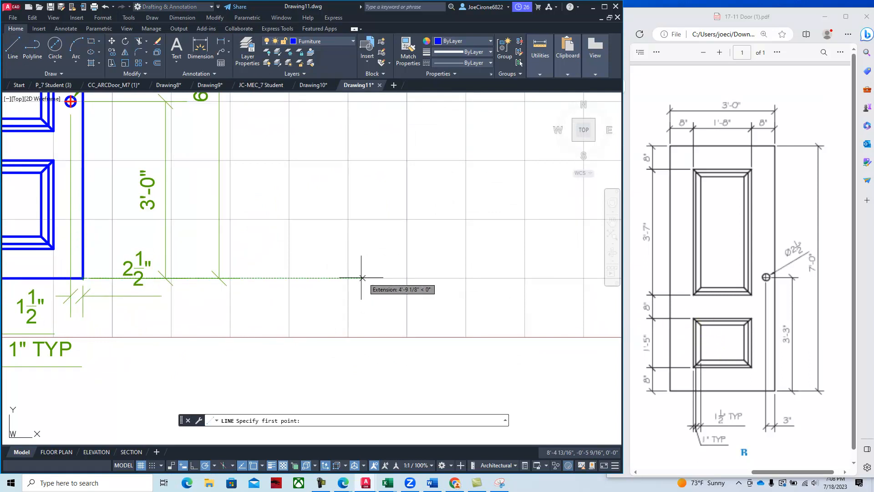
left_click(152, 465)
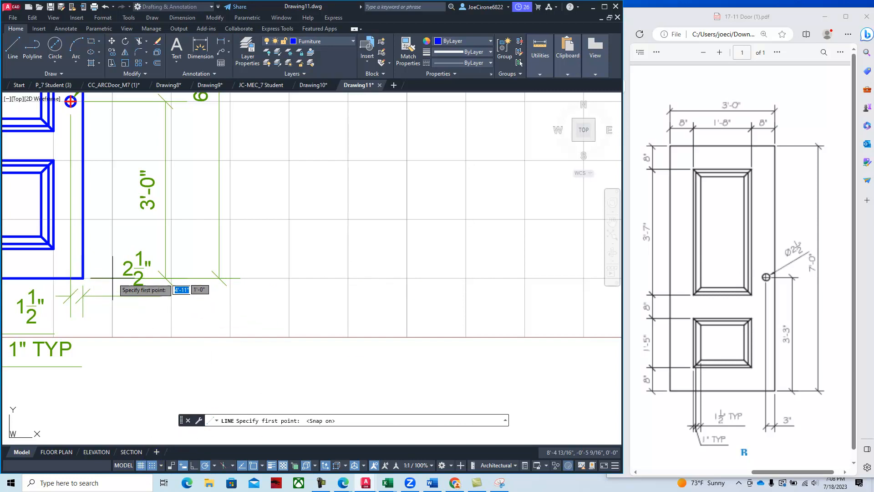
left_click(348, 277)
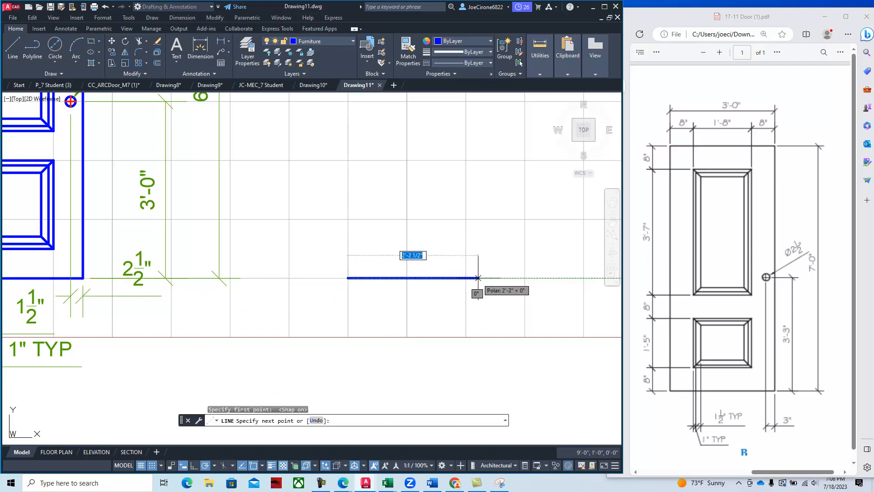
scroll(460, 276, "down", 4)
middle_click_drag(507, 280, 368, 313)
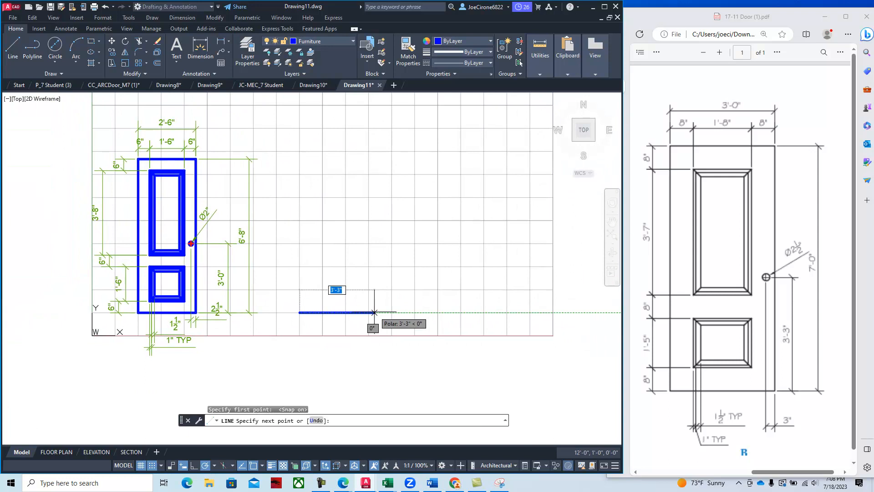
type("3'")
key("Return")
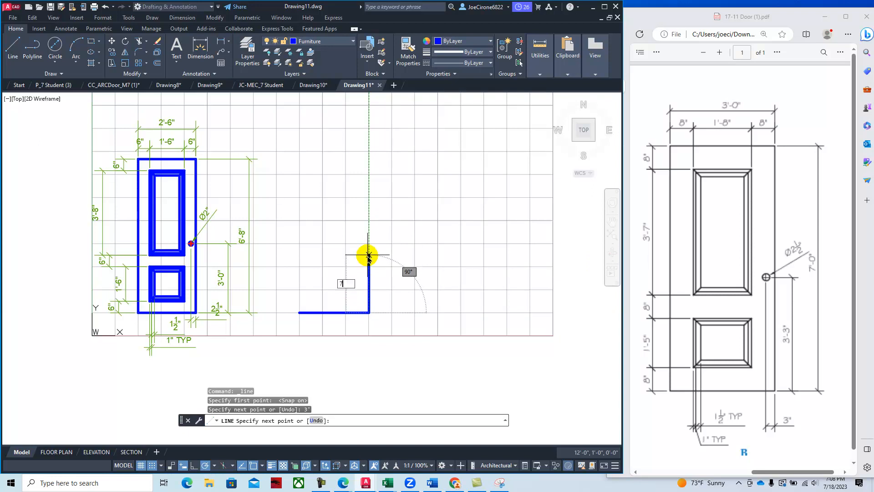
type("7'")
key("Return")
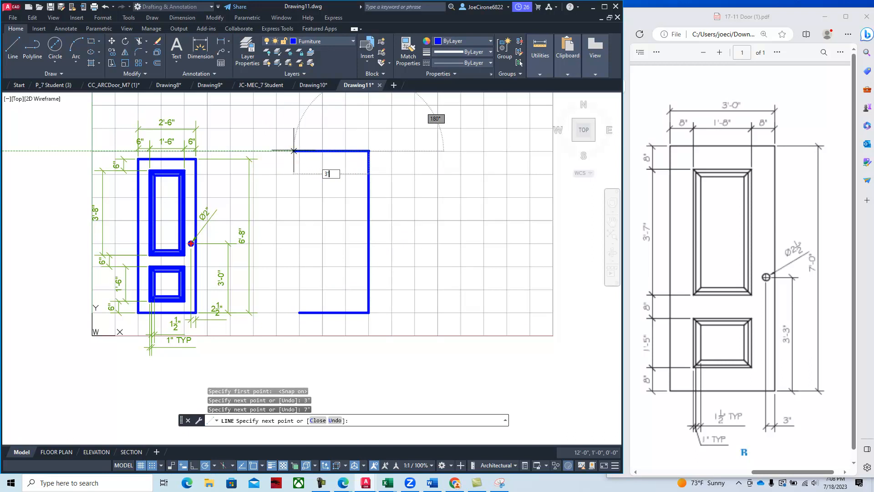
type("3'")
key("Return")
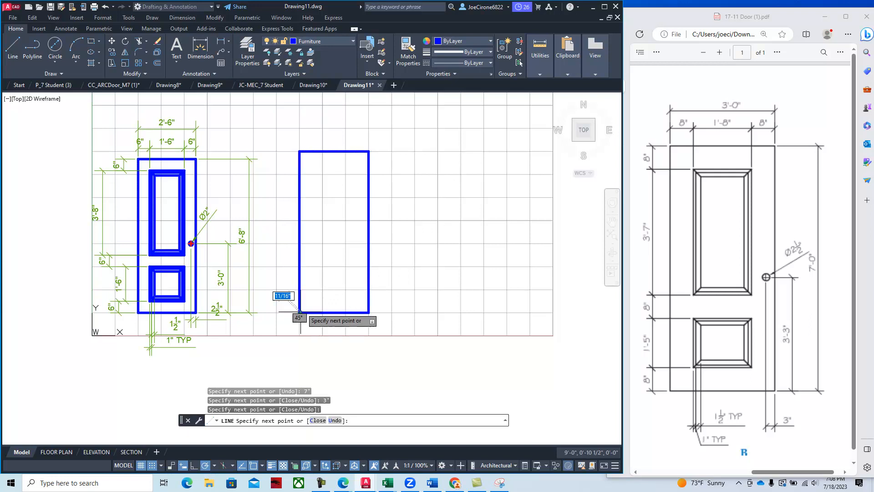
key("Escape")
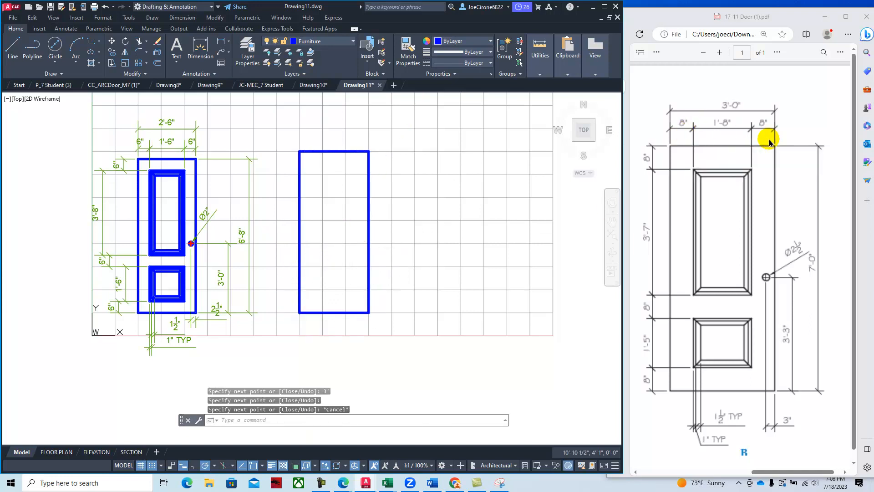
Offset the left, top and right edges of door B's outline 8" inward.
left_click(157, 62)
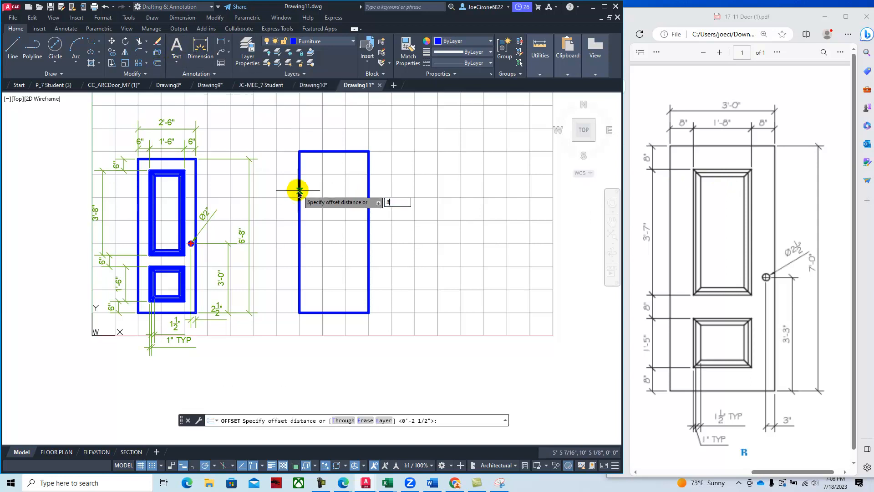
key("Return")
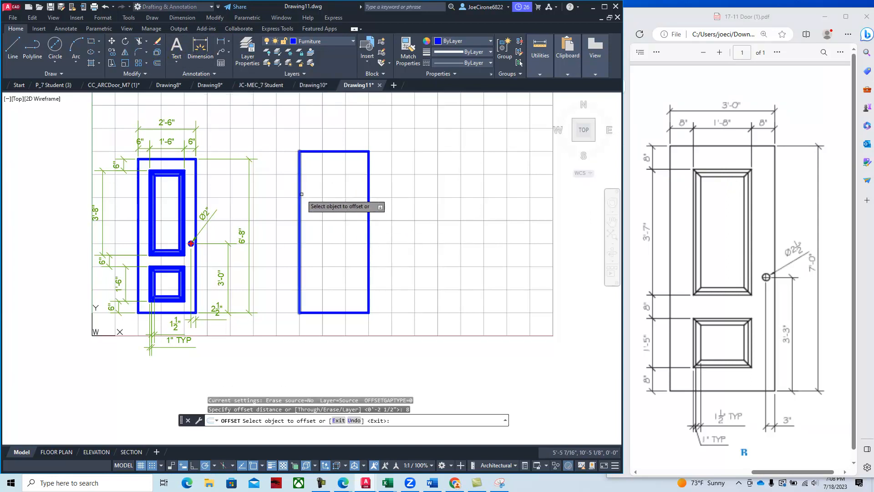
left_click(300, 193)
left_click(329, 198)
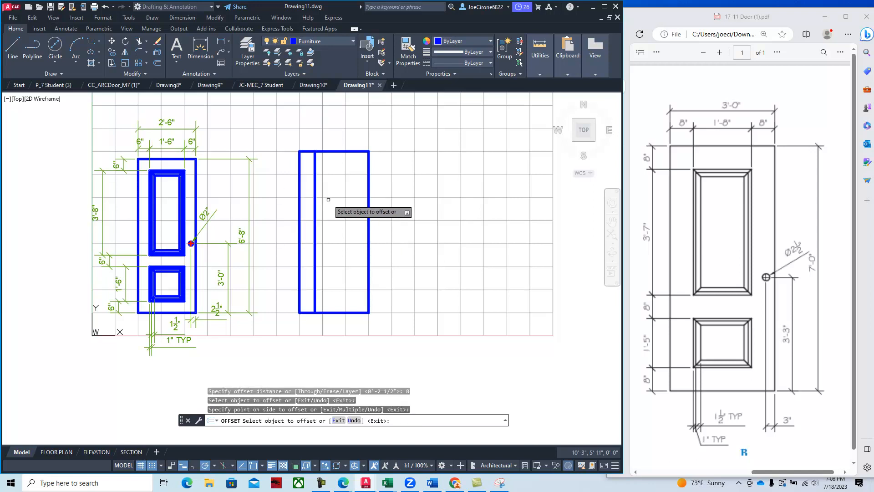
left_click(339, 152)
left_click(335, 199)
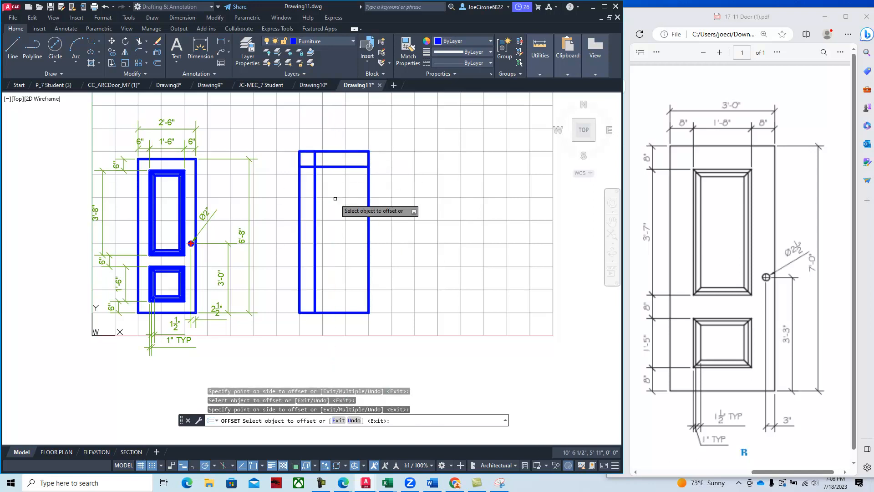
left_click(369, 186)
left_click(335, 191)
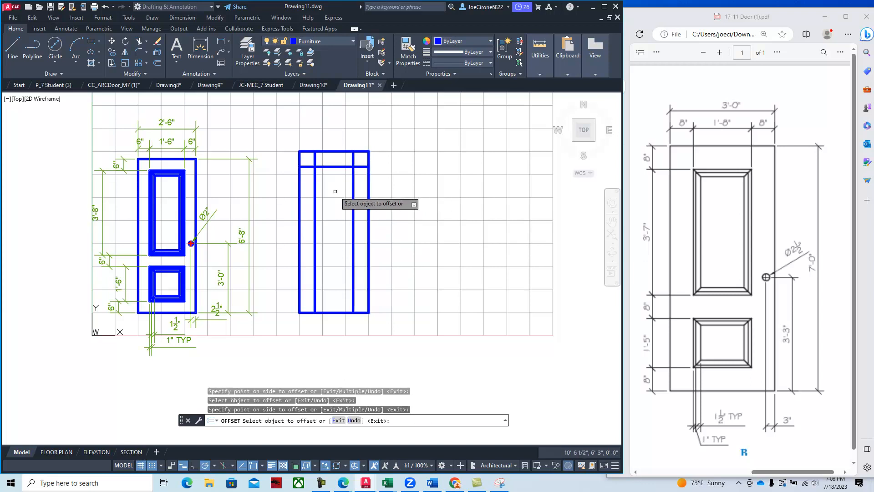
key("Return")
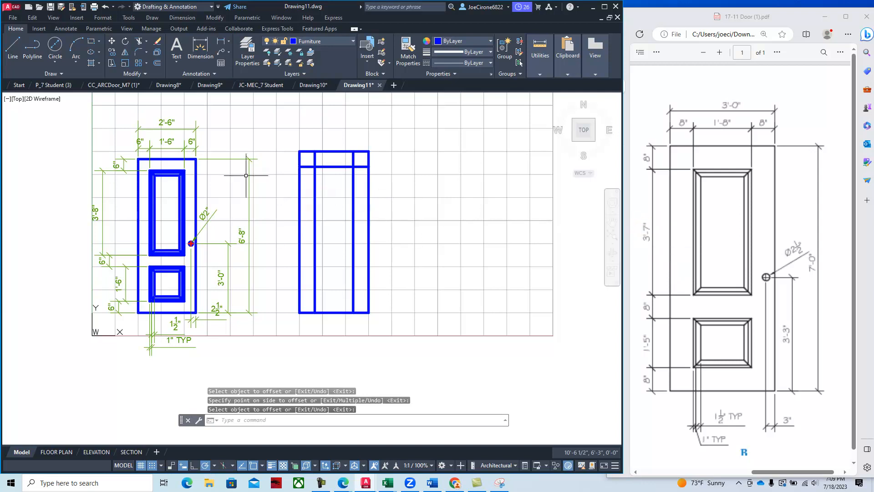
Offset the inner top line of door B 3'-7" downward to mark the upper panel's bottom edge.
right_click(436, 189)
left_click(451, 193)
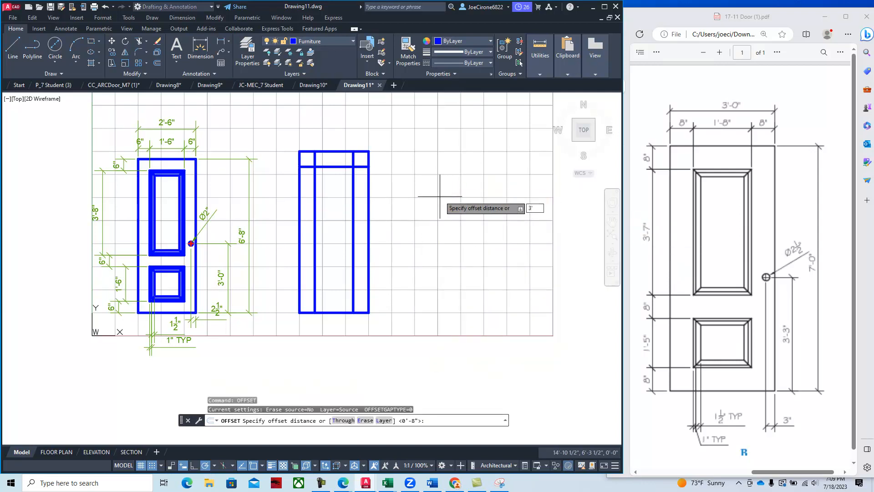
key("Return")
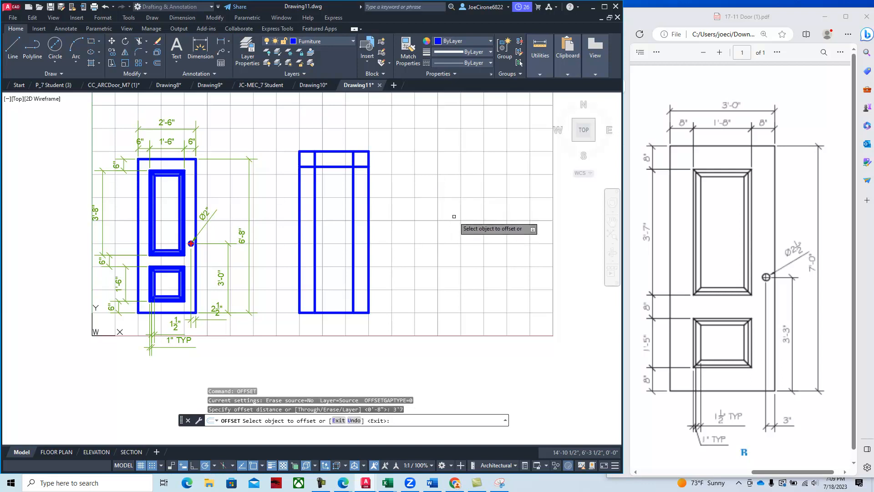
left_click(336, 169)
left_click(343, 247)
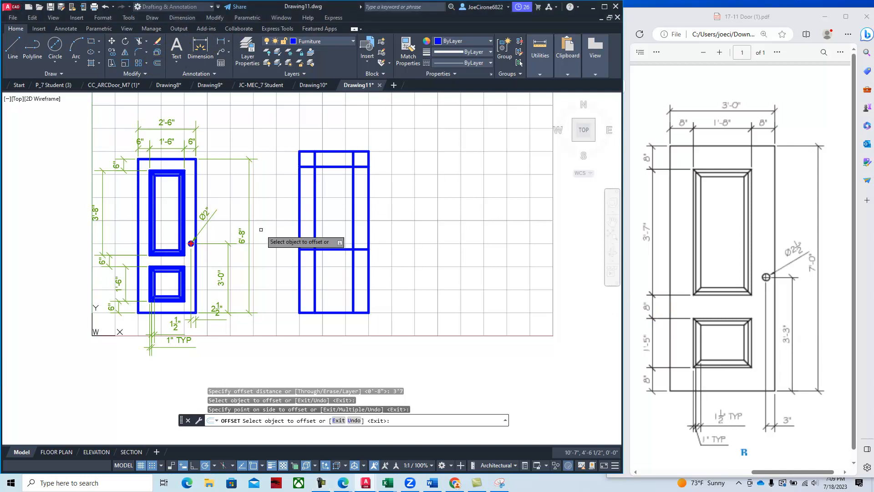
key("Return")
left_click(330, 249)
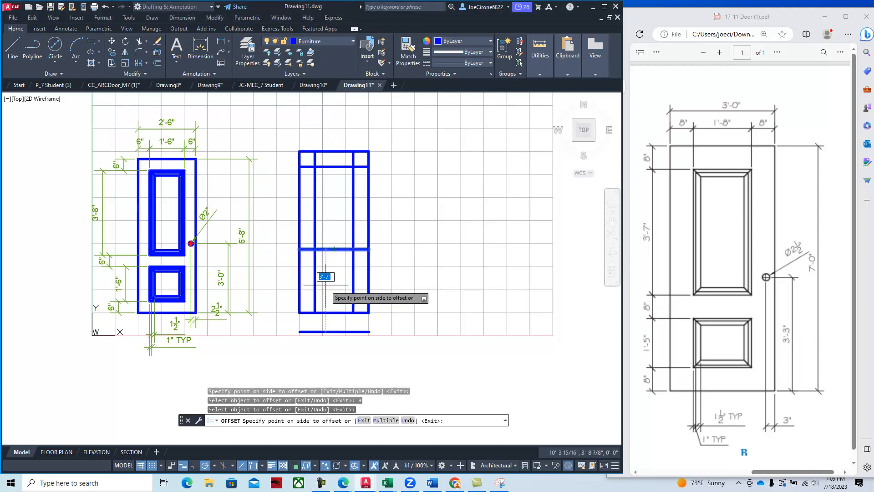
key("Escape")
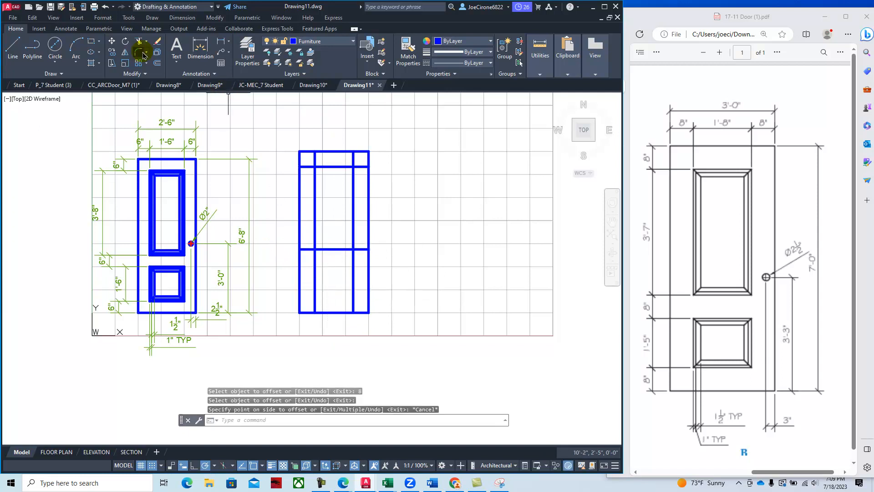
Offset the upper panel's bottom line 8" downward to mark the lower panel's top edge.
left_click(157, 66)
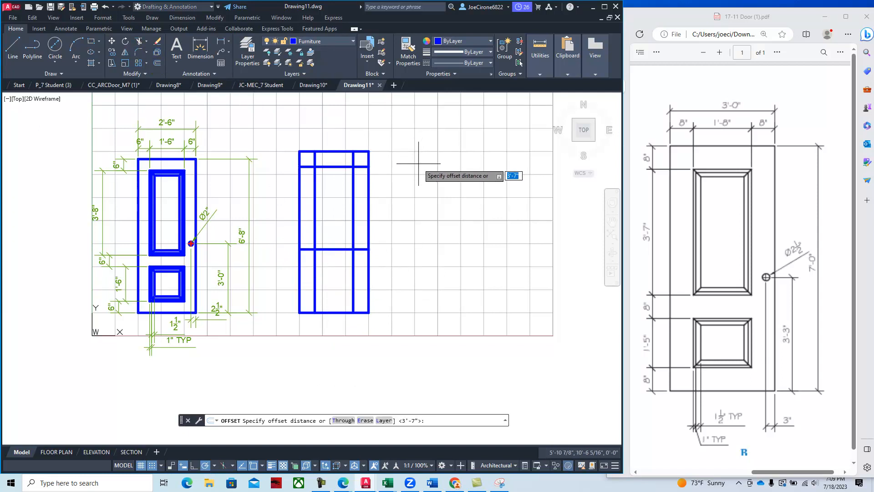
type("8")
key("Return")
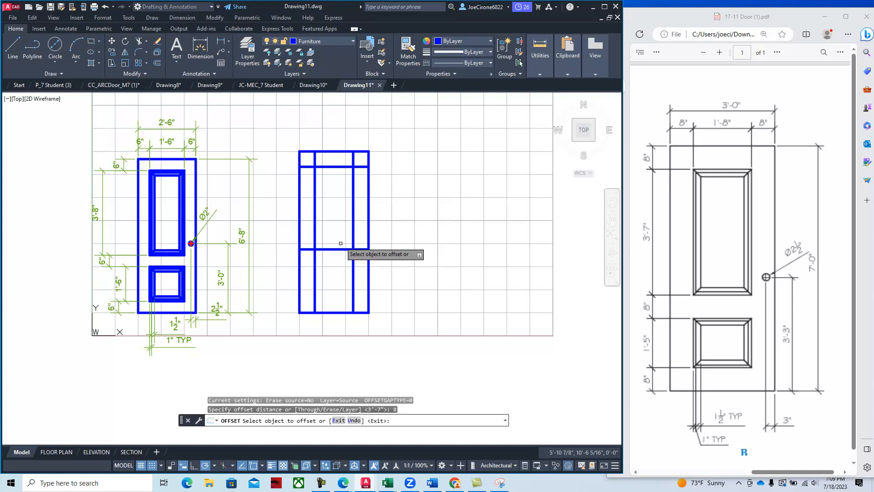
left_click(337, 249)
left_click(336, 260)
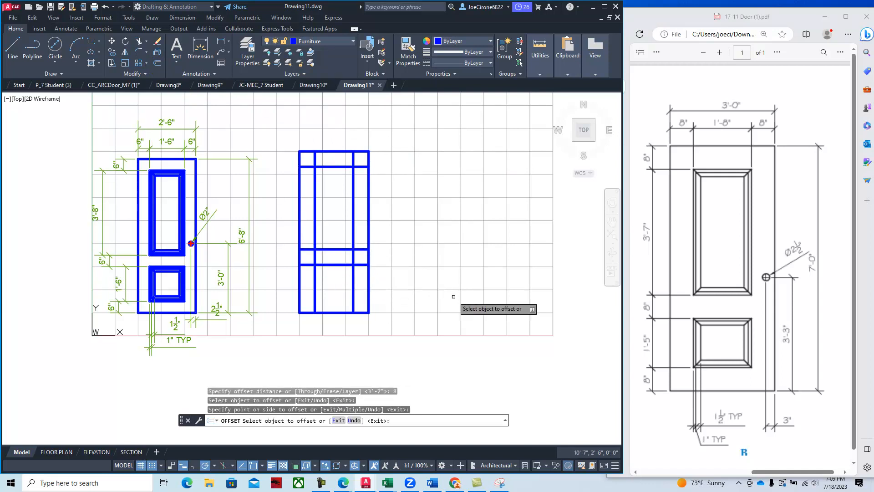
Offset the lower panel's top line 1'-5" downward to mark that panel's bottom edge.
right_click(439, 210)
left_click(458, 215)
right_click(457, 212)
left_click(470, 223)
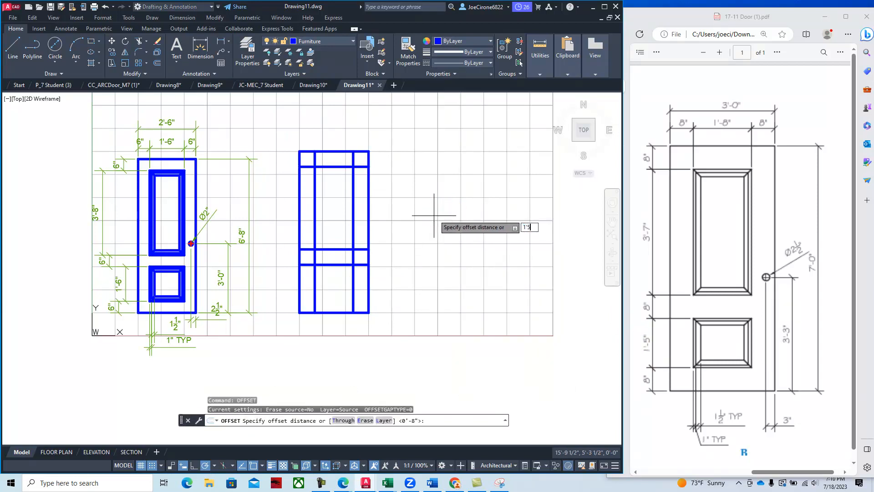
type("1'5")
key("Return")
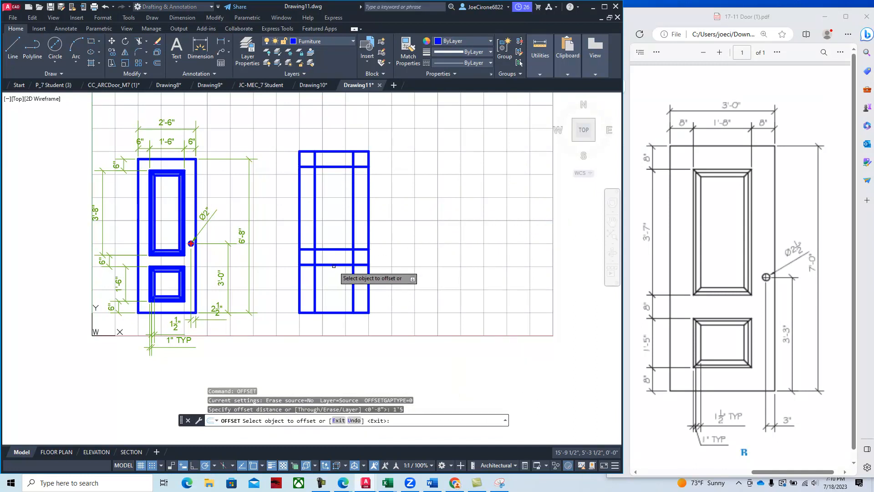
left_click(334, 265)
left_click(335, 300)
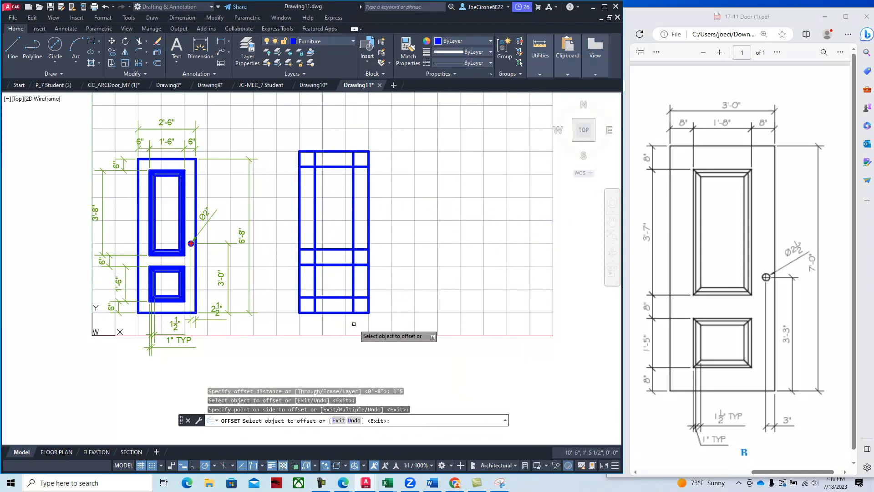
Try to trim the excess offset lines around door B's two panels, and undo the whole trim.
left_click(139, 43)
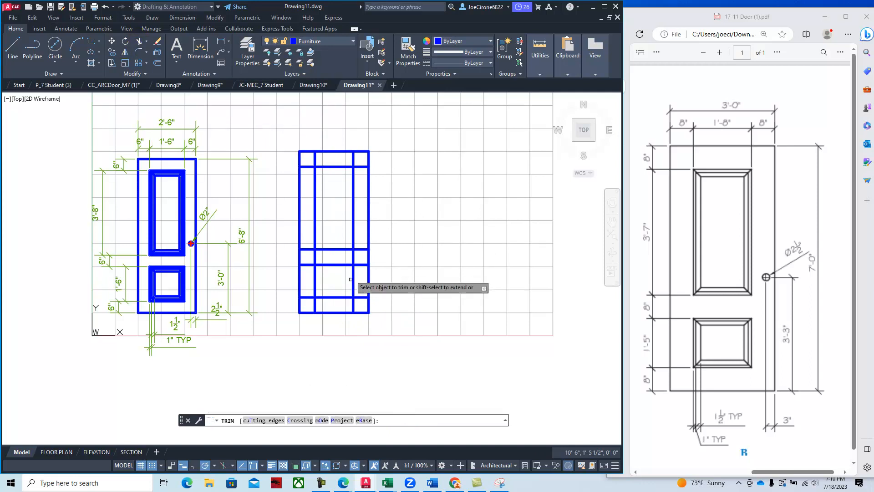
left_click(364, 256)
left_click(309, 255)
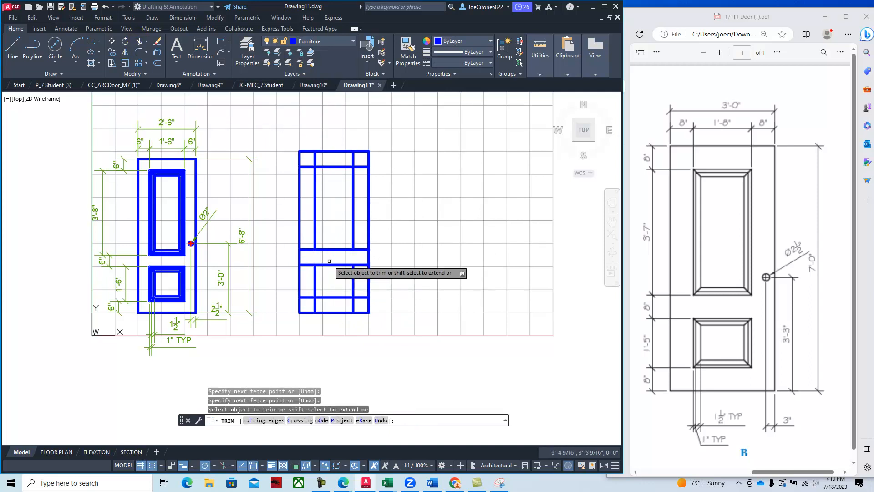
key("Return")
left_click(308, 242)
left_click(309, 256)
left_click(308, 159)
left_click(308, 177)
left_click(308, 159)
left_click(332, 157)
left_click(346, 159)
left_click(357, 159)
left_click(363, 159)
left_click(365, 180)
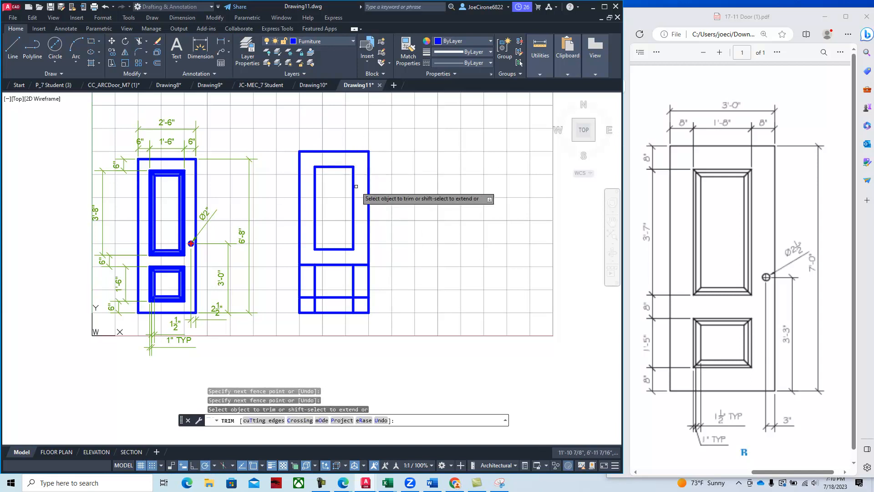
left_click(359, 259)
left_click(355, 284)
left_click(355, 284)
left_click(382, 301)
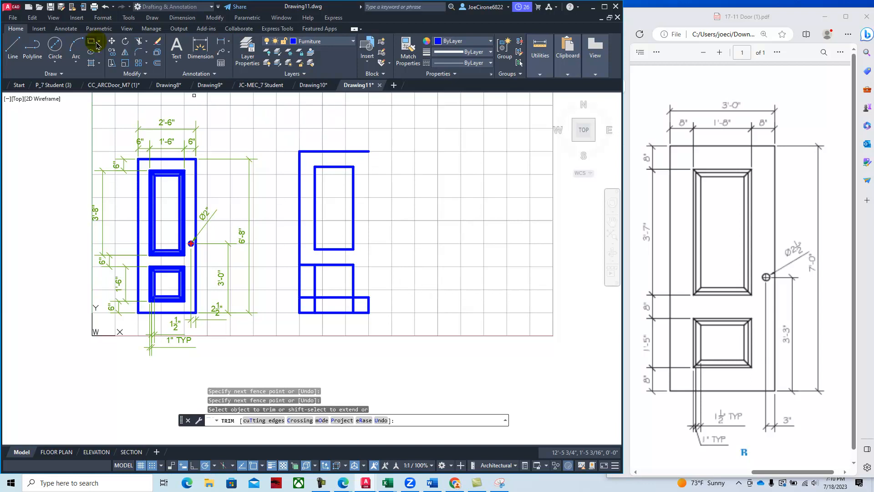
left_click(104, 10)
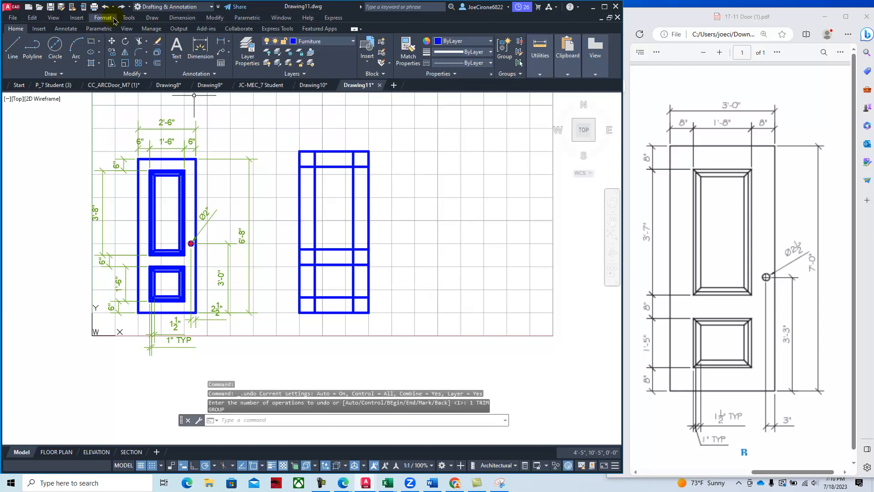
Trim the excess lines around door B's upper panel and the vertical pieces between the two panels.
left_click(141, 45)
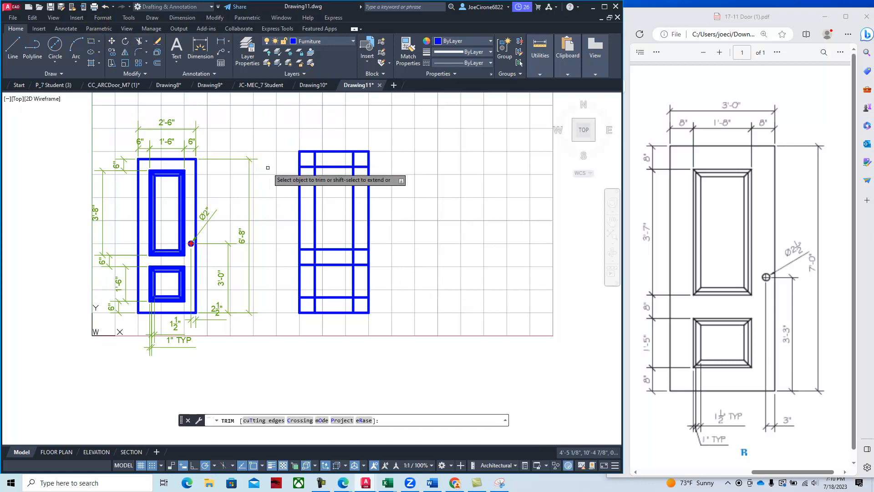
left_click(309, 161)
left_click(309, 178)
left_click(314, 157)
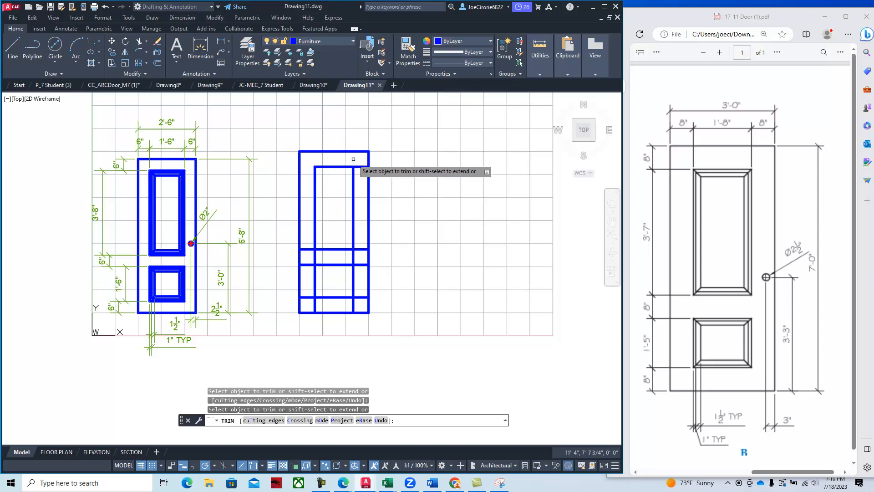
left_click(365, 166)
left_click(362, 249)
left_click(355, 257)
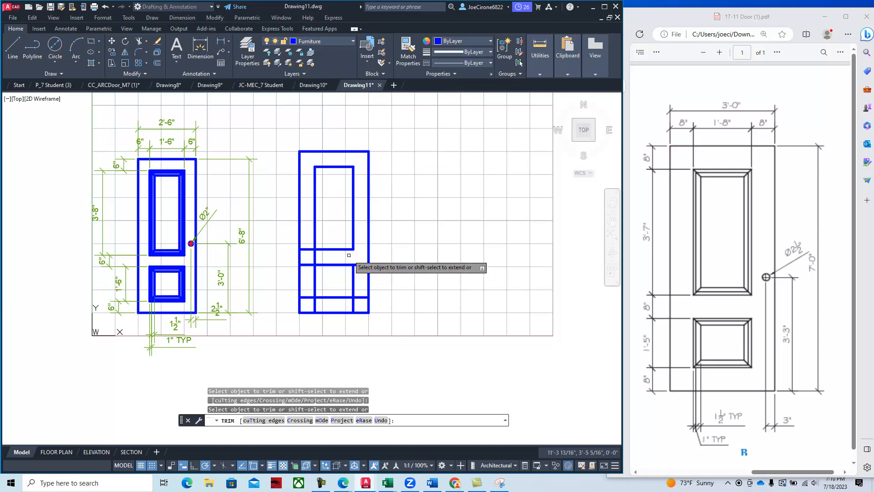
left_click(314, 254)
left_click(310, 257)
left_click(308, 249)
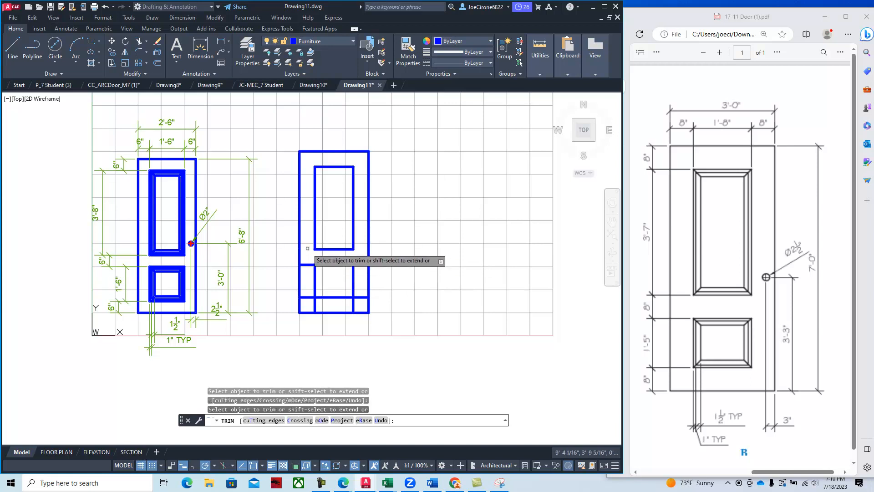
Trim the line extensions around door B's lower panel to leave a closed rectangle.
left_click(307, 296)
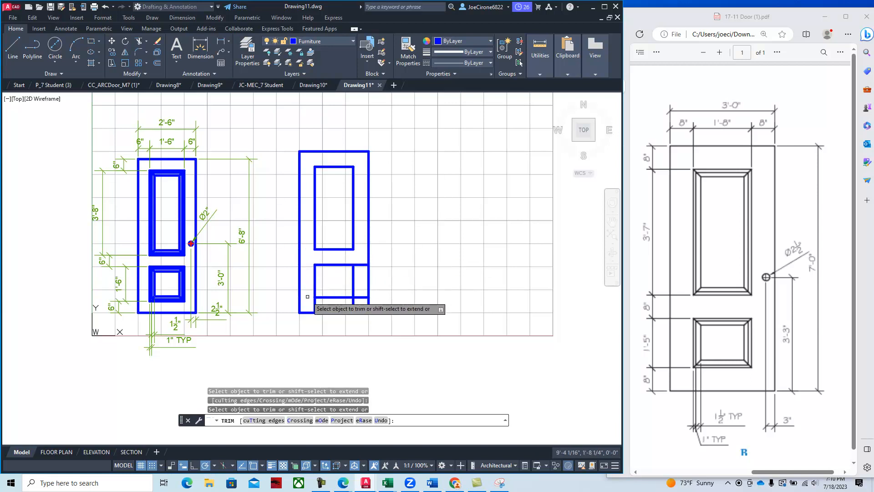
left_click(315, 309)
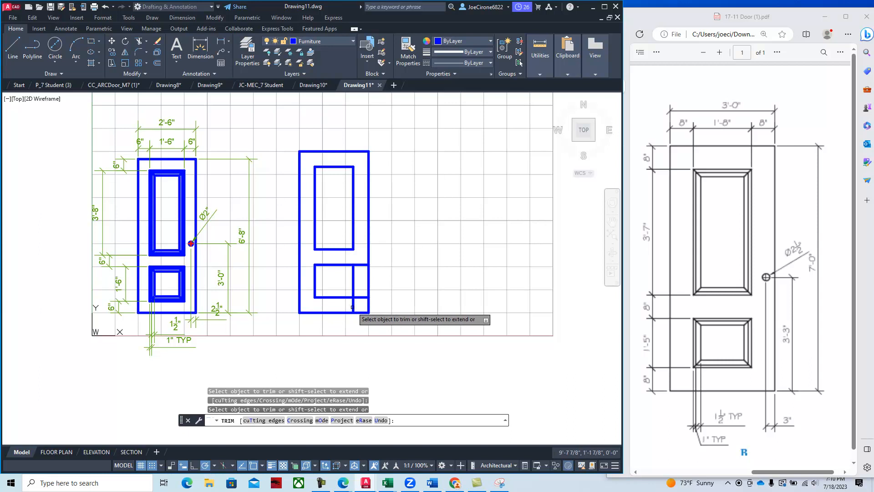
left_click(361, 297)
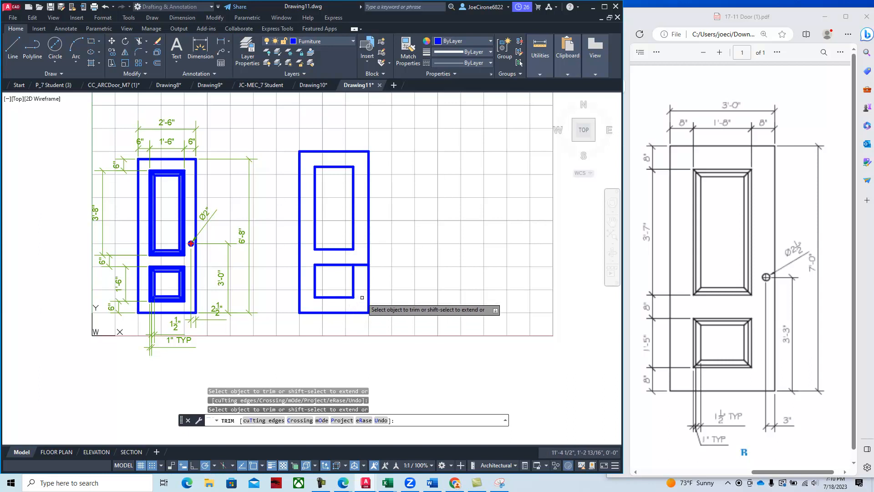
left_click(362, 265)
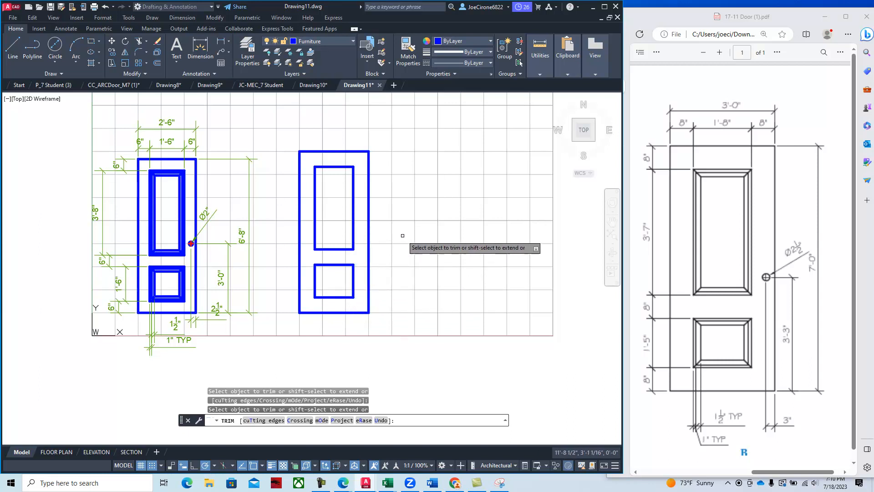
key("Return")
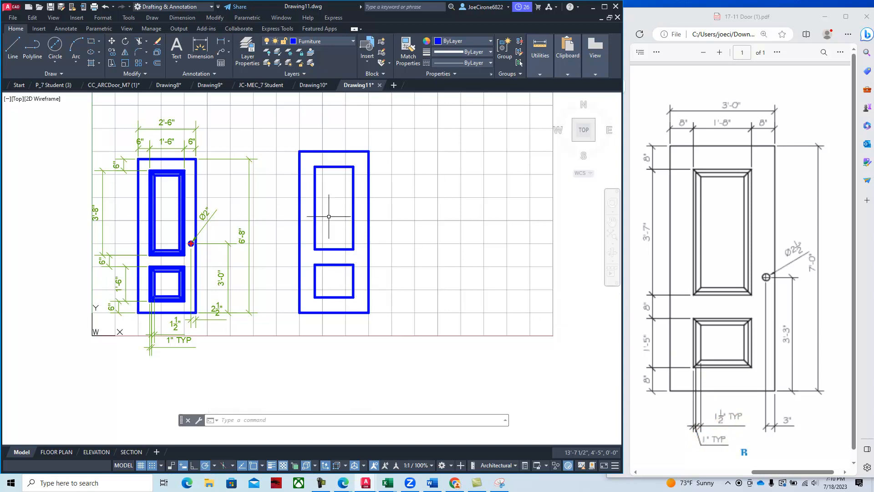
Offset all four edges of door B's upper panel 1" inward.
left_click(157, 64)
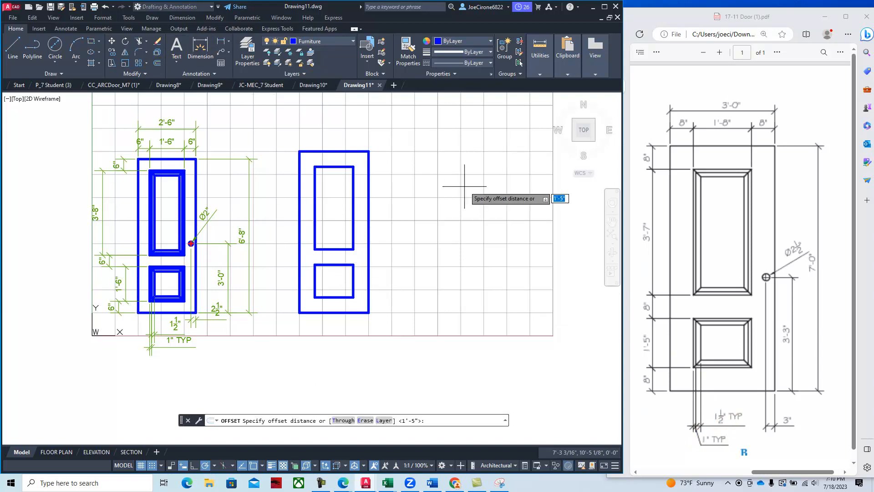
key("Return")
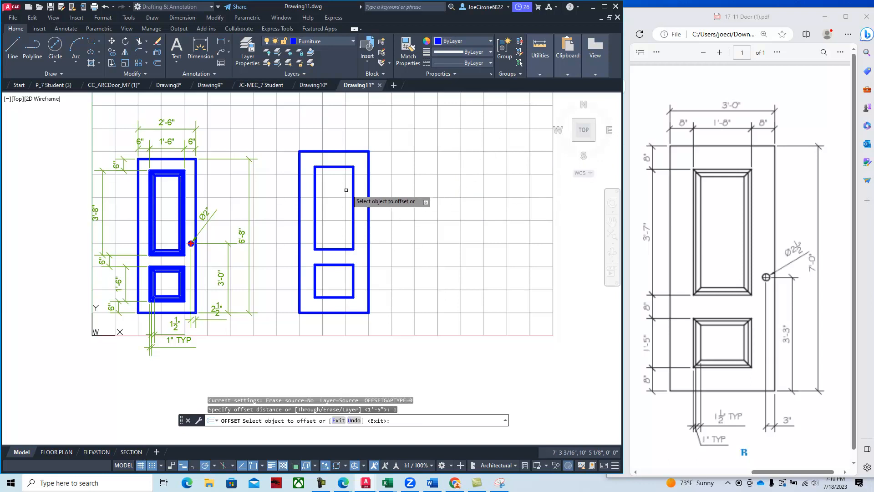
left_click(315, 199)
left_click(325, 182)
scroll(327, 182, "up", 4)
left_click(329, 143)
left_click(329, 177)
left_click(389, 175)
left_click(358, 190)
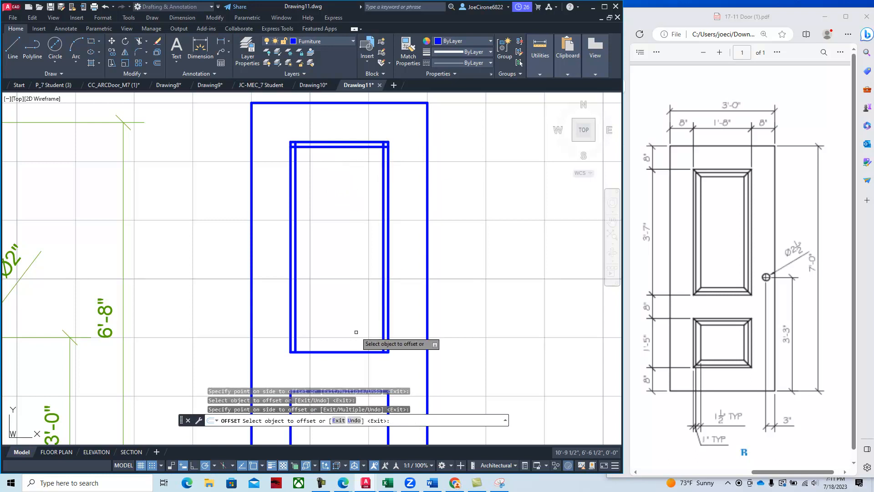
left_click(356, 351)
left_click(353, 323)
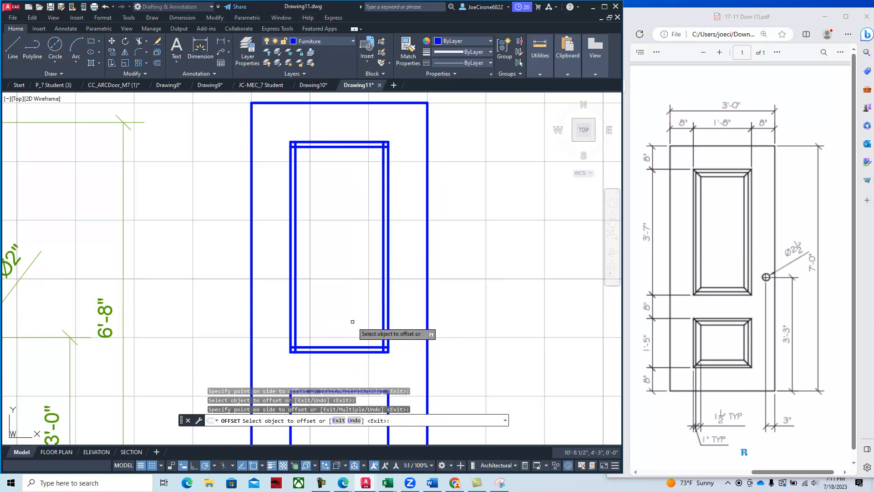
Offset all four edges of door B's lower panel 1" inward.
middle_click_drag(348, 339, 351, 211)
left_click(350, 232)
left_click(353, 254)
left_click(299, 270)
left_click(318, 273)
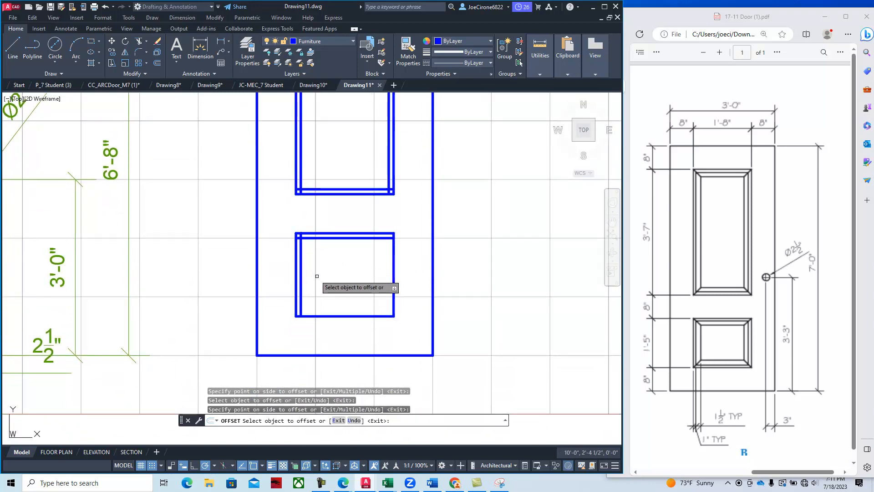
left_click(337, 316)
left_click(335, 296)
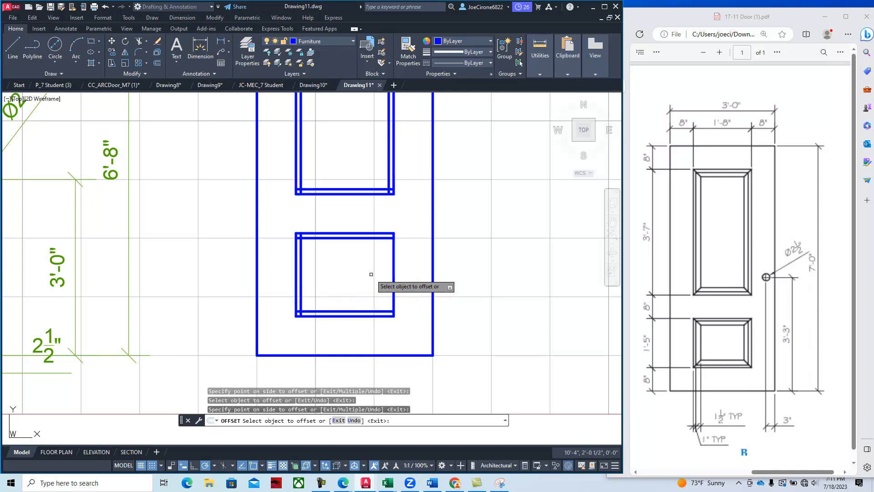
left_click(392, 260)
left_click(380, 263)
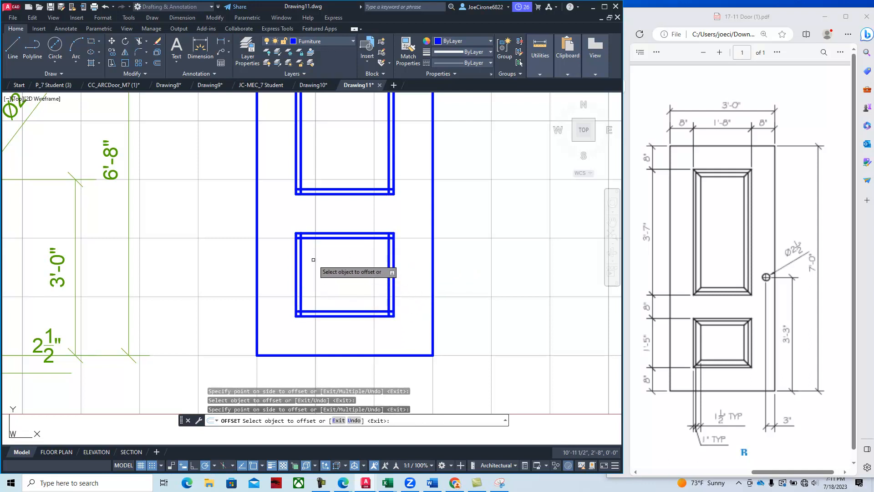
Fillet the two top corners of the lower panel's inner lines with zero radius.
left_click(138, 53)
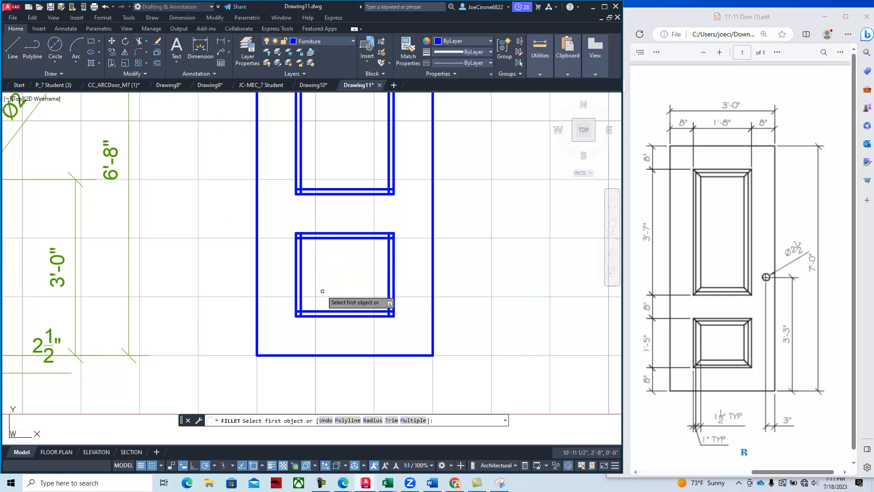
left_click(303, 252)
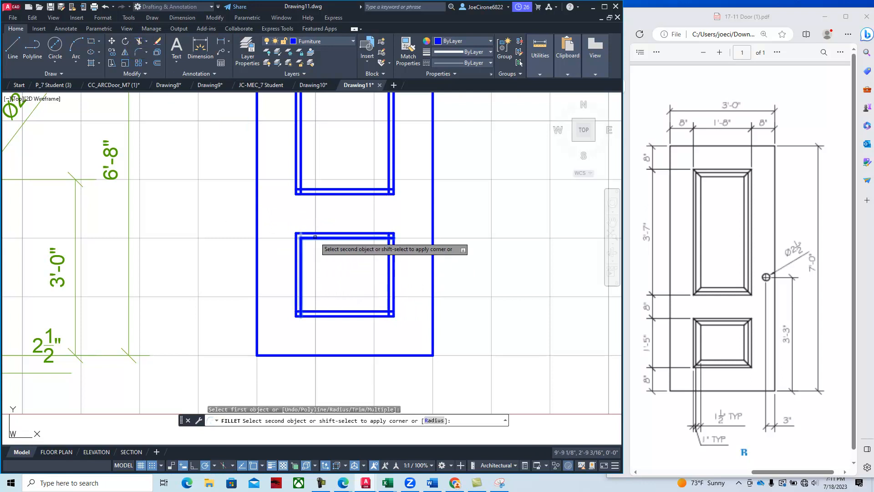
left_click(319, 238)
right_click(376, 248)
left_click(392, 251)
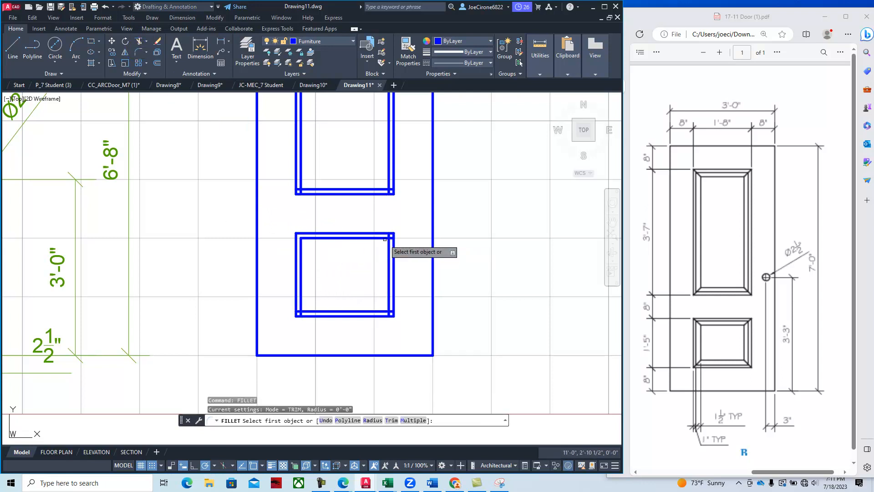
left_click(388, 238)
left_click(389, 249)
Fillet the two bottom corners of the lower panel's inner lines with zero radius.
right_click(381, 267)
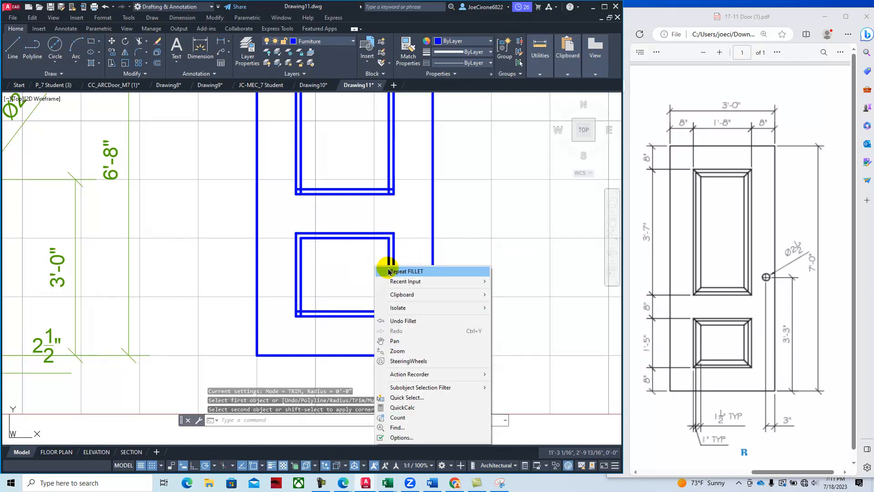
left_click(391, 270)
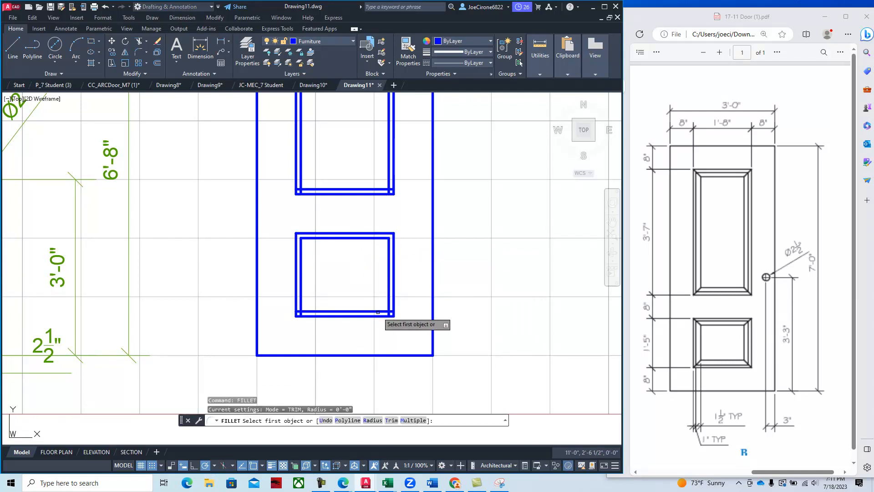
left_click(377, 310)
left_click(389, 292)
right_click(371, 289)
left_click(403, 294)
left_click(330, 313)
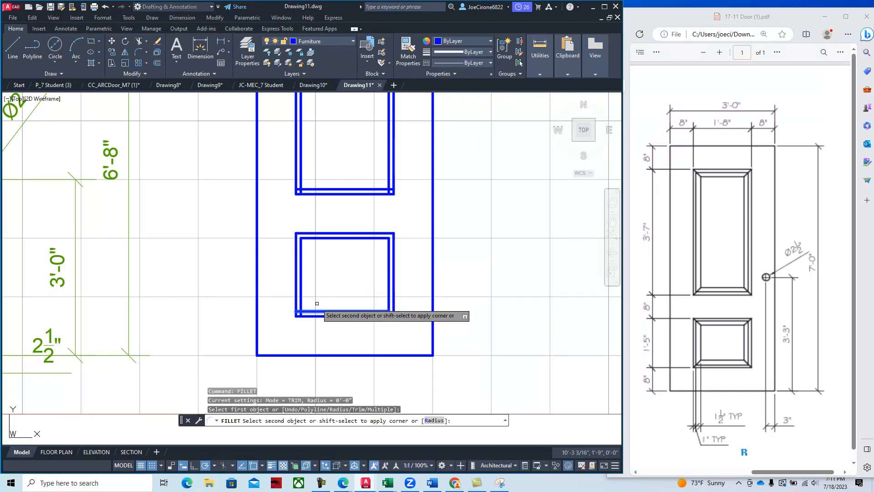
left_click(301, 298)
Fillet the two bottom corners of the upper panel's inner lines with zero radius.
right_click(341, 256)
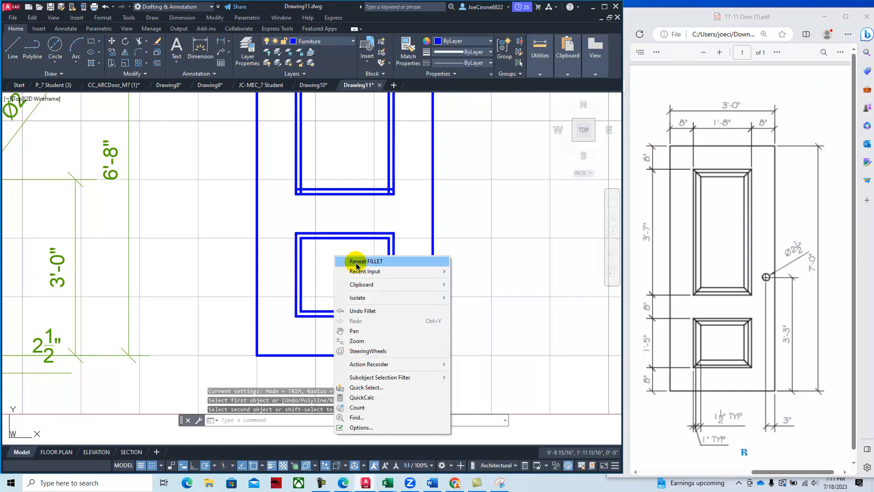
left_click(359, 258)
left_click(303, 177)
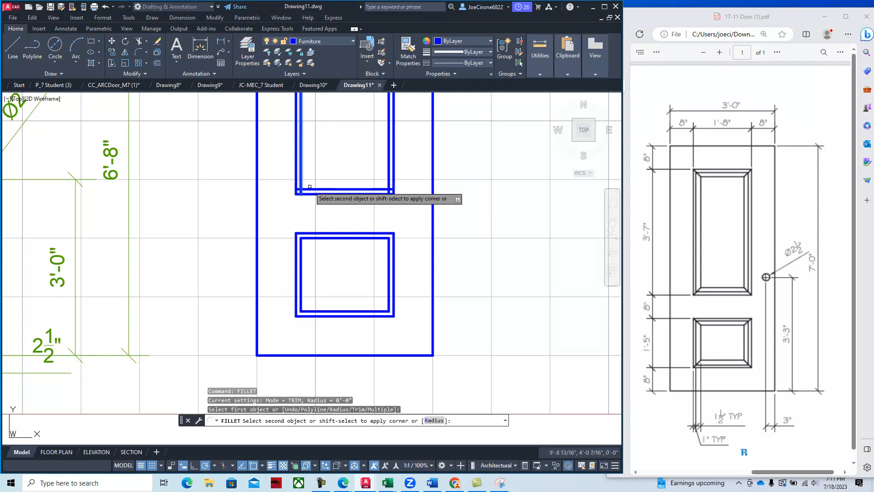
left_click(332, 189)
right_click(334, 170)
left_click(353, 174)
left_click(389, 180)
left_click(375, 188)
Fillet the two top corners of door B's upper-panel inner lines with zero radius.
middle_click_drag(369, 156, 353, 351)
right_click(378, 223)
left_click(373, 229)
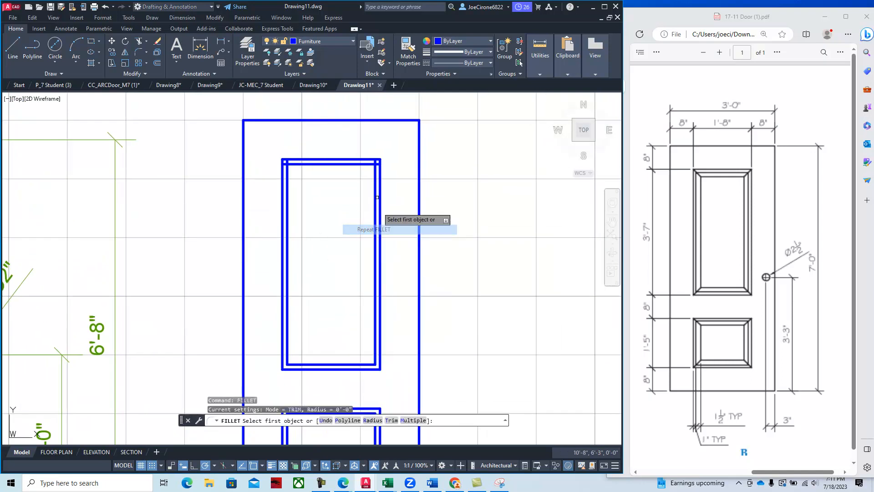
left_click(374, 177)
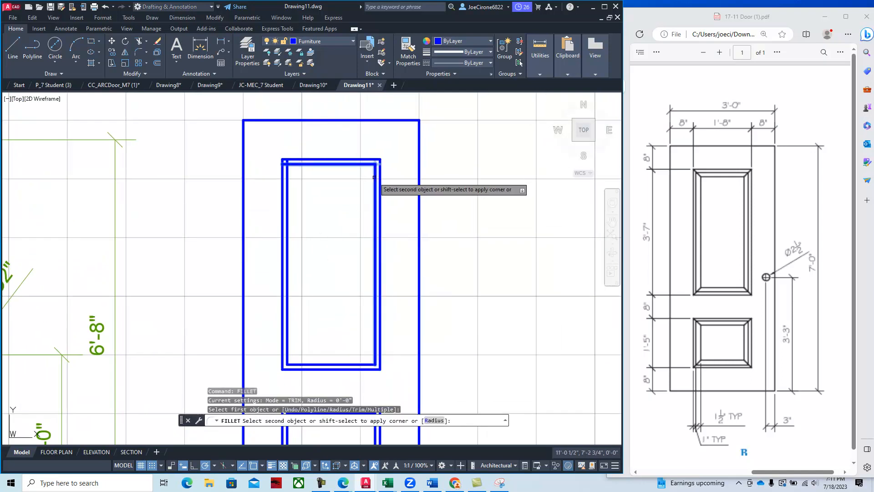
left_click(367, 165)
right_click(363, 183)
left_click(378, 183)
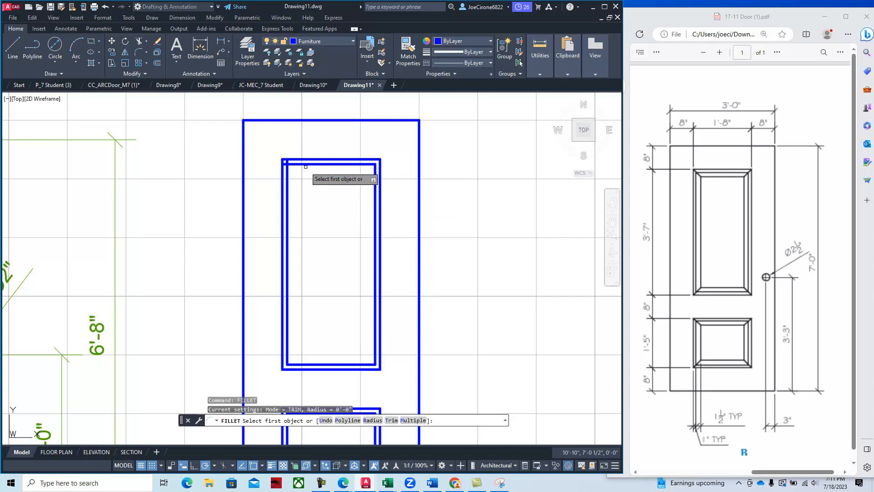
left_click(304, 164)
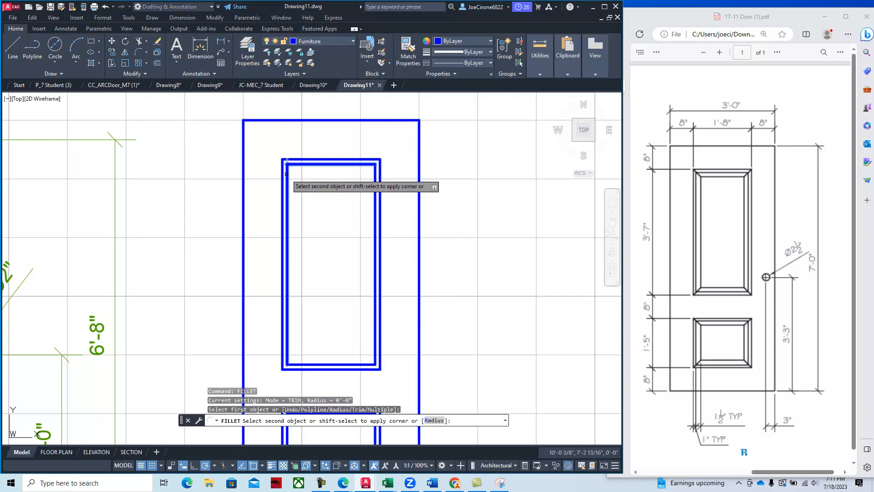
left_click(286, 173)
right_click(314, 210)
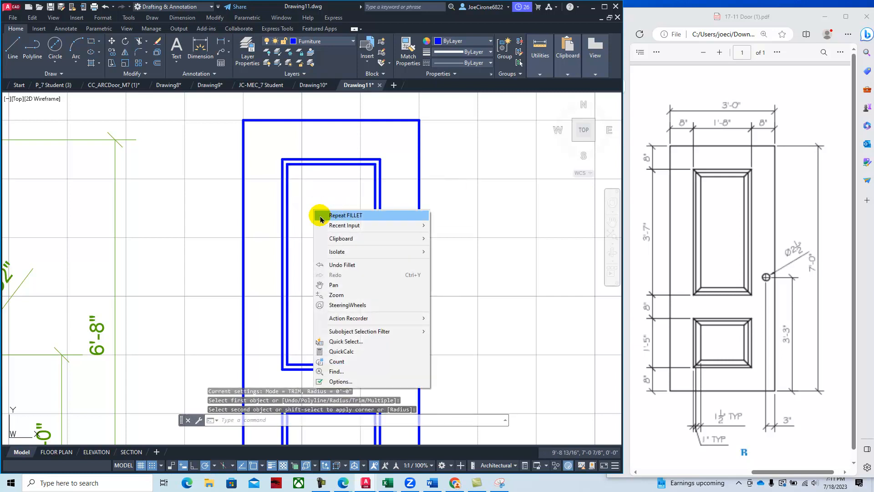
Offset the four inner lines of door B's upper panel 1-1/2" inward.
left_click(157, 64)
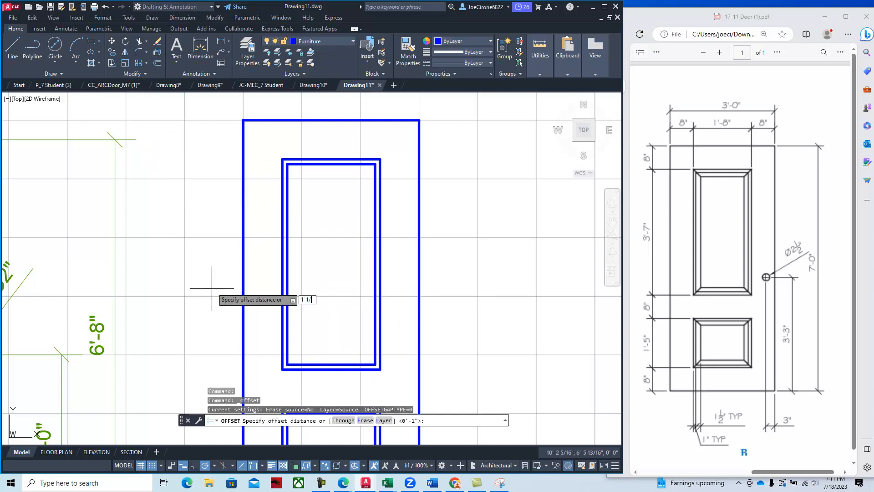
key("Return")
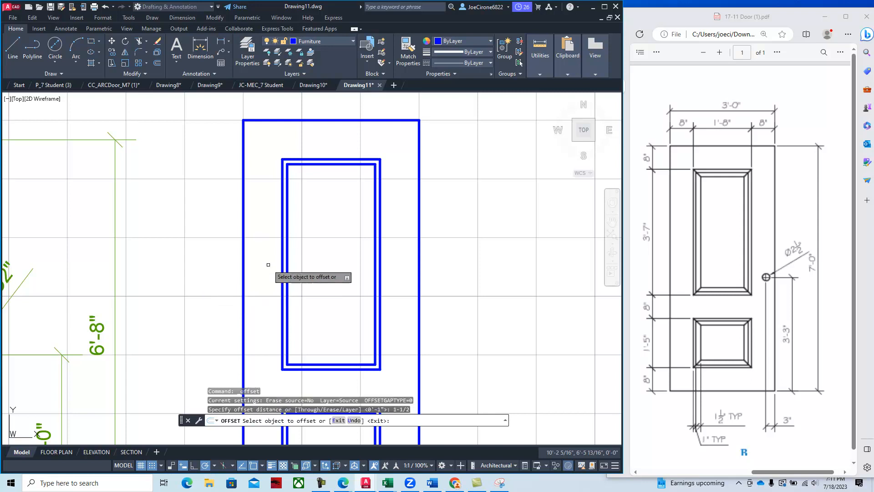
left_click(288, 226)
left_click(306, 232)
left_click(318, 165)
left_click(320, 191)
left_click(374, 187)
left_click(352, 195)
left_click(329, 364)
left_click(337, 309)
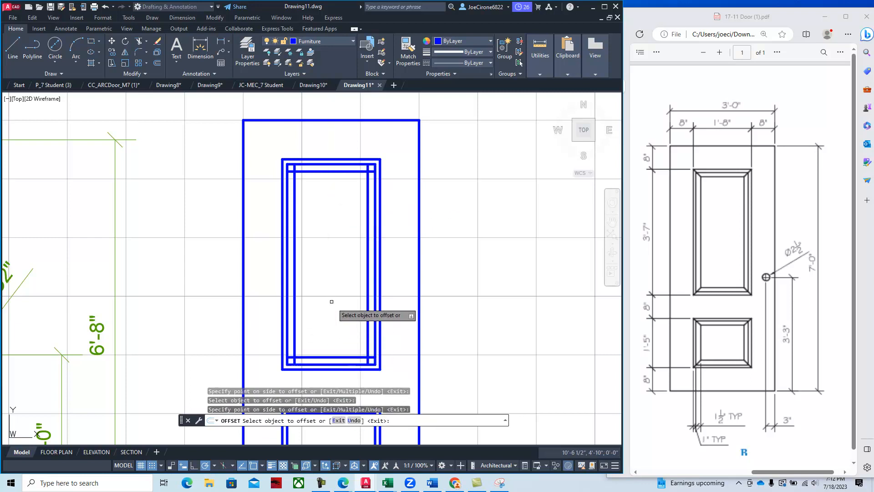
Fillet the two top corners of the upper panel's innermost lines with zero radius.
left_click(139, 53)
scroll(292, 179, "up", 4)
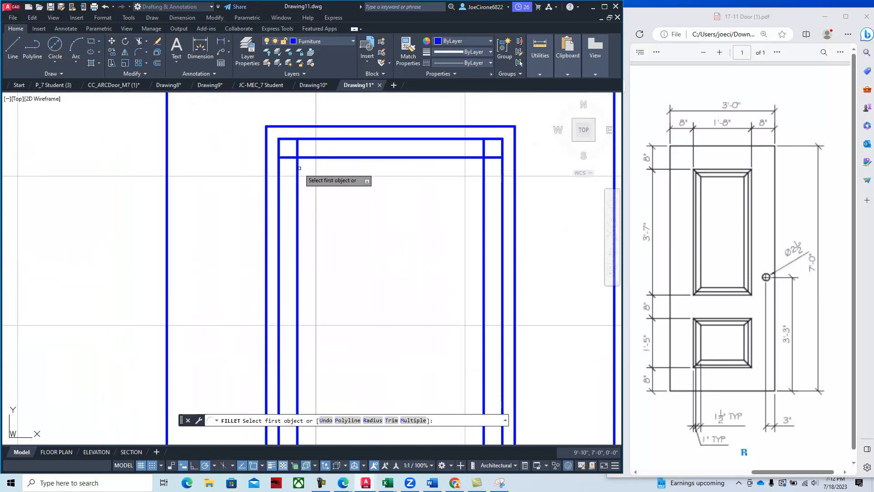
left_click(297, 169)
left_click(319, 157)
right_click(363, 180)
left_click(391, 183)
left_click(438, 157)
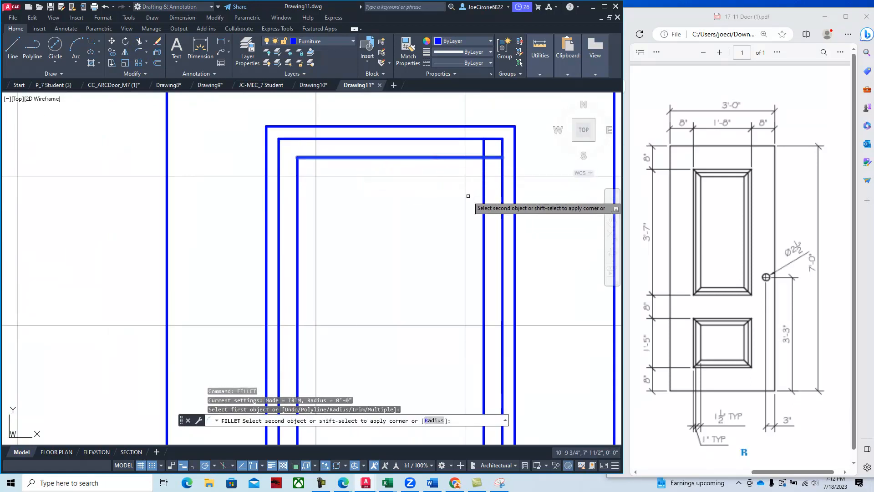
left_click(484, 197)
Fillet the two bottom corners of the upper panel's innermost lines with zero radius, using the Multiple option.
middle_click_drag(449, 244, 460, 140)
right_click(439, 269)
left_click(461, 270)
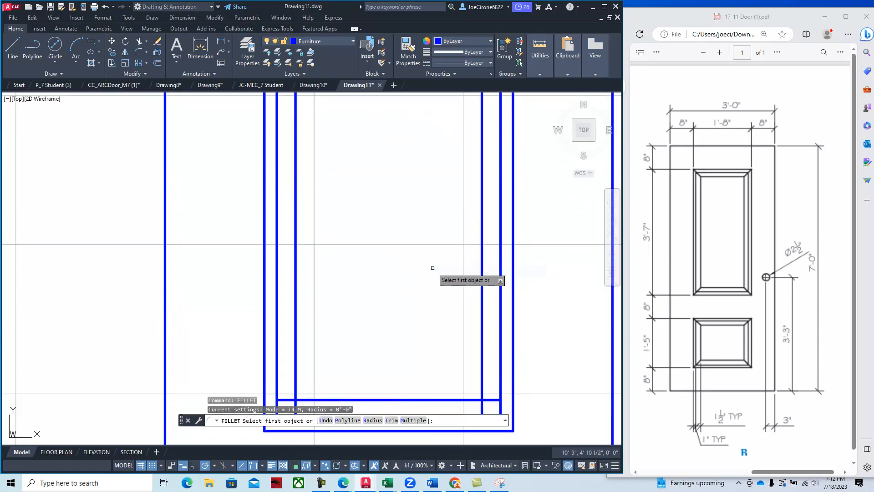
left_click(413, 420)
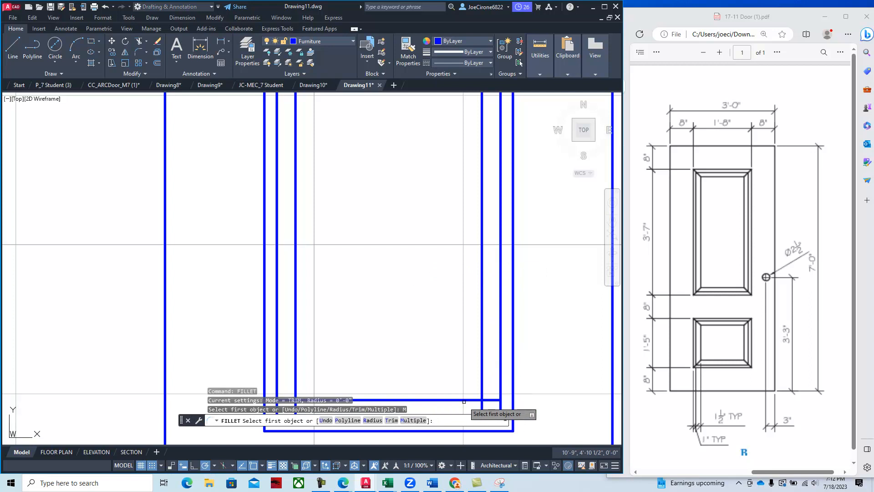
left_click(464, 400)
left_click(480, 371)
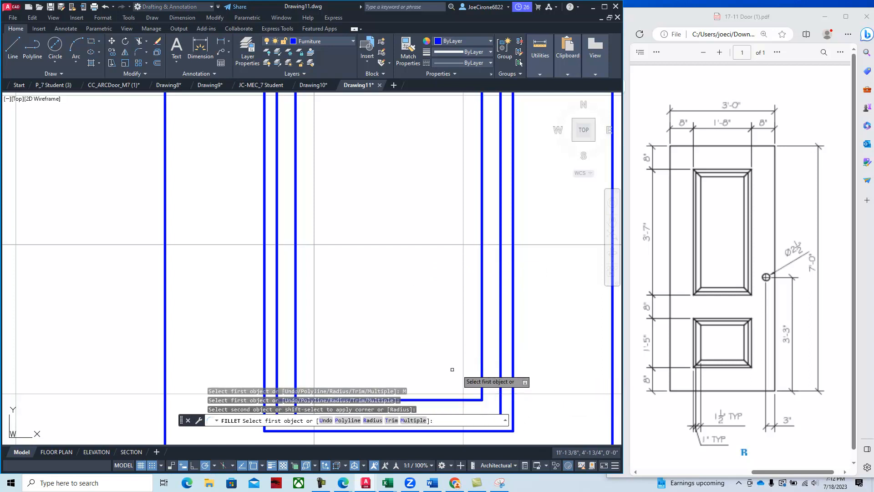
middle_click_drag(391, 358, 443, 215)
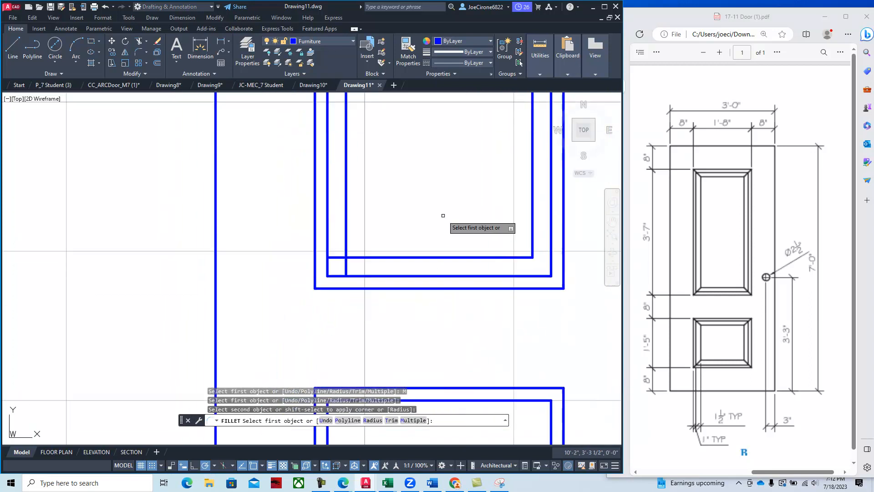
left_click(375, 255)
left_click(346, 231)
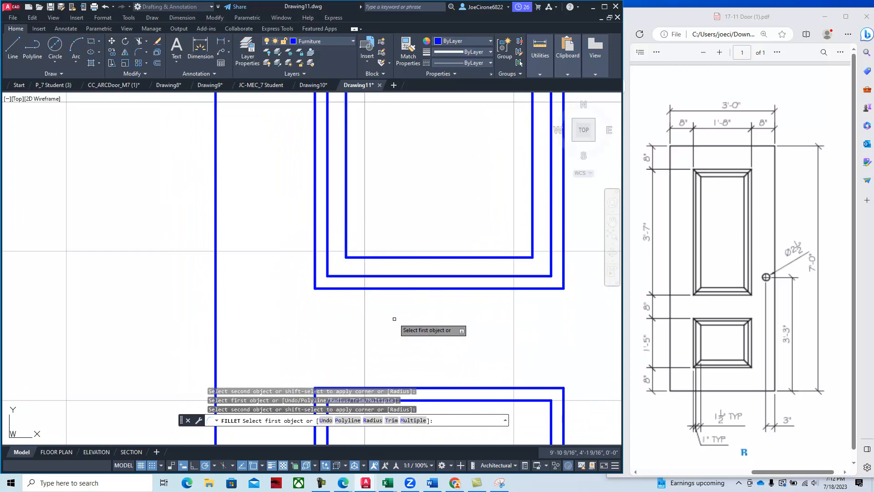
scroll(453, 164, "down", 5)
middle_click_drag(449, 243, 417, 253)
key("Escape")
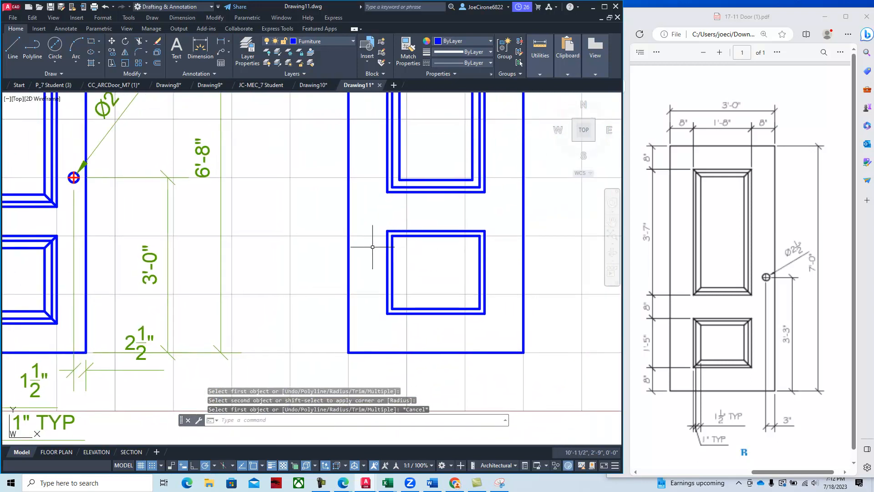
Offset the four inner lines of door B's lower panel 1-1/2" inward.
left_click(157, 63)
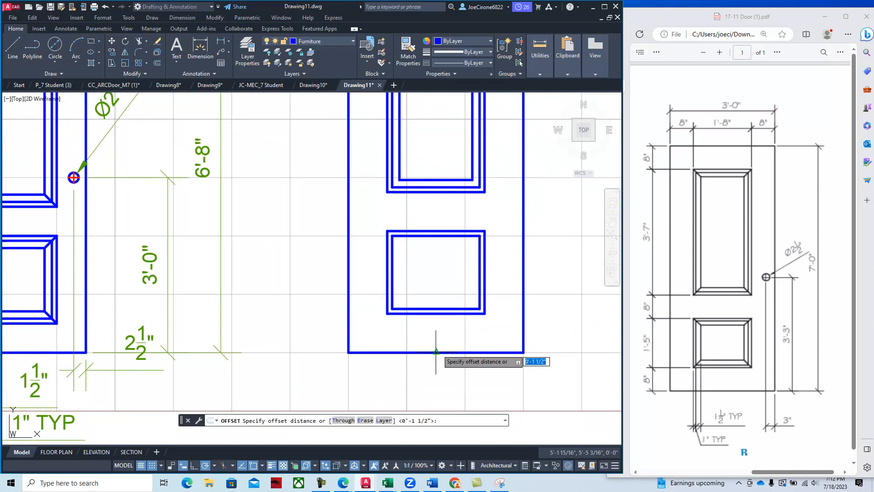
key("Return")
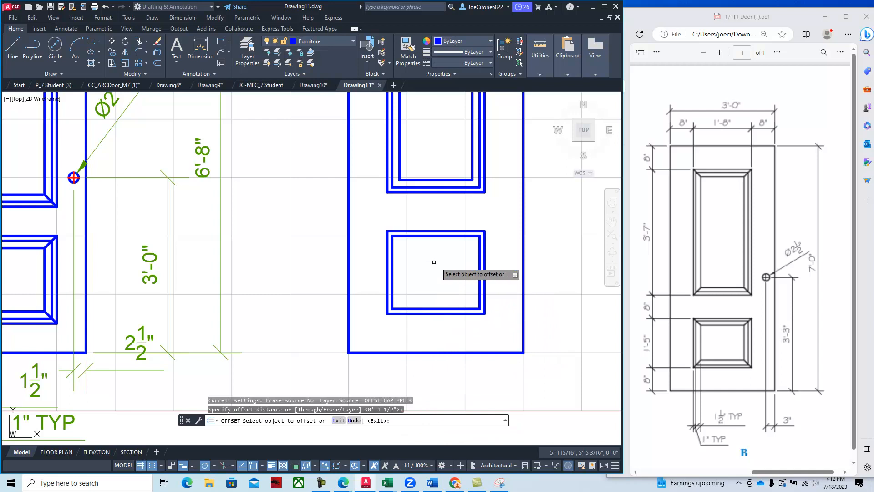
left_click(393, 270)
left_click(417, 269)
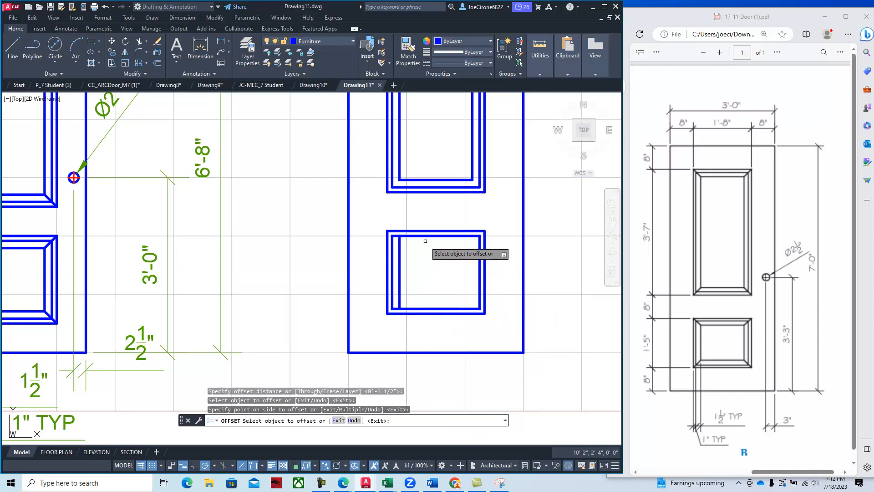
left_click(425, 235)
left_click(425, 256)
left_click(479, 258)
left_click(456, 269)
left_click(430, 309)
left_click(428, 278)
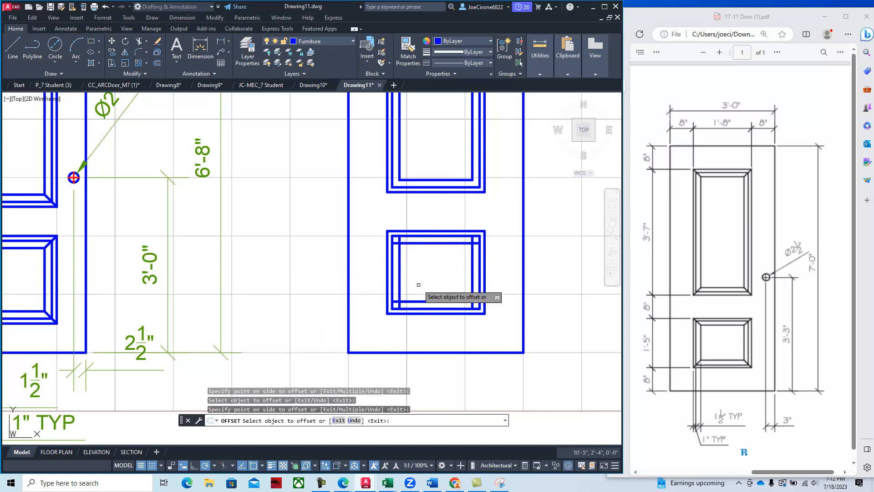
Fillet the two top corners of the lower panel's innermost lines with zero radius, using the Multiple option.
left_click(136, 54)
scroll(359, 230, "up", 4)
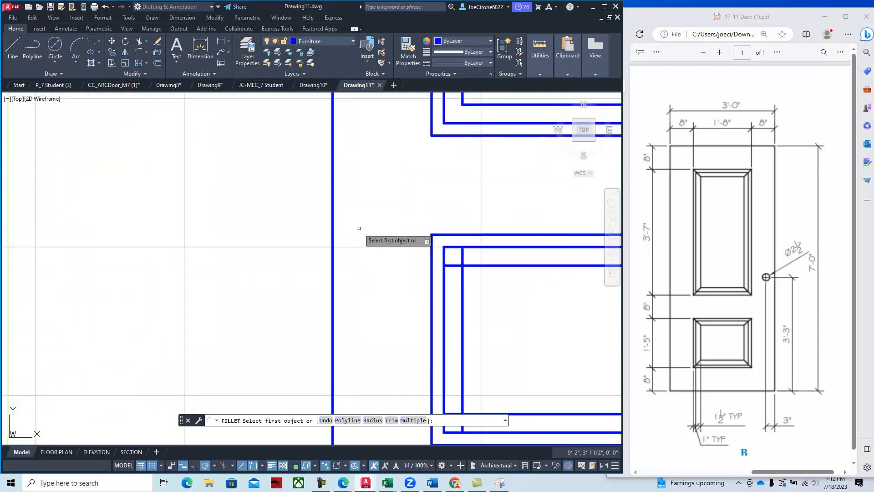
left_click(411, 420)
left_click(462, 285)
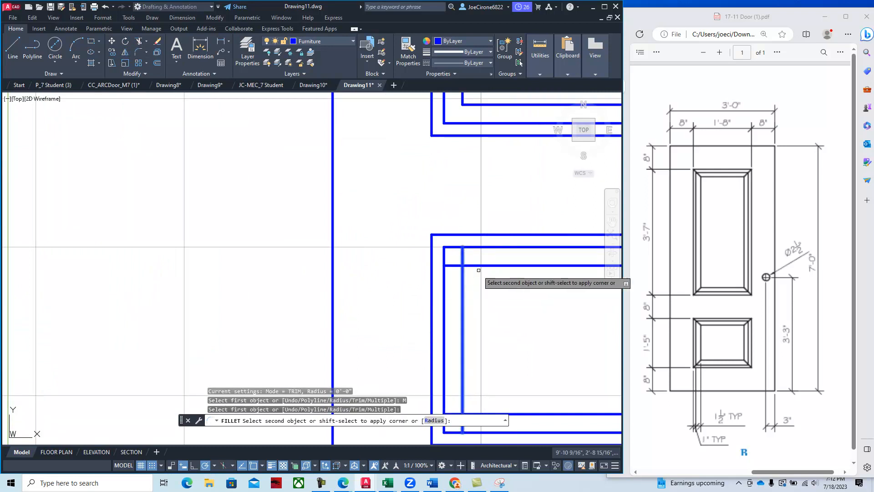
left_click(486, 266)
middle_click_drag(516, 307, 267, 293)
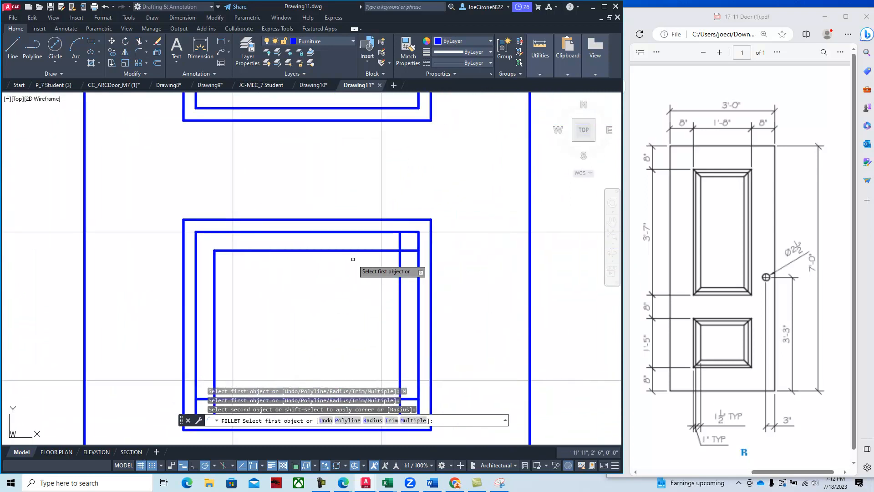
left_click(368, 251)
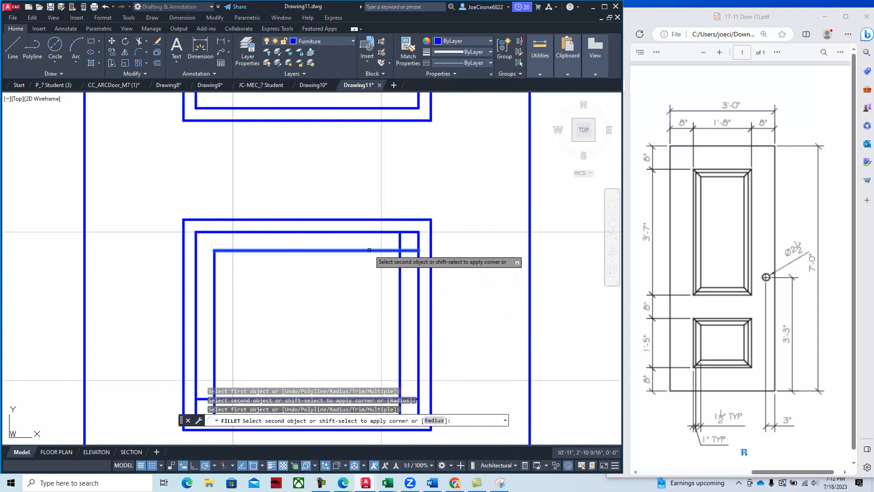
left_click(399, 292)
Fillet the two bottom corners of the lower panel's innermost lines with zero radius.
middle_click_drag(353, 320, 385, 191)
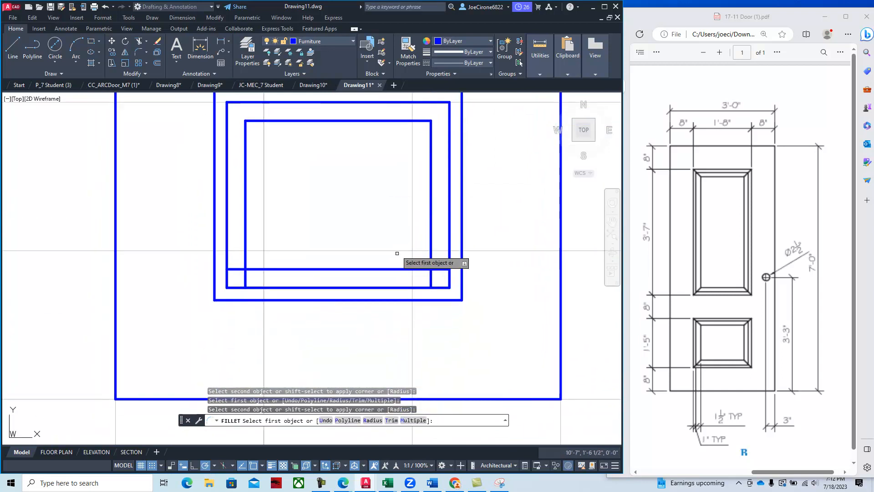
left_click(431, 250)
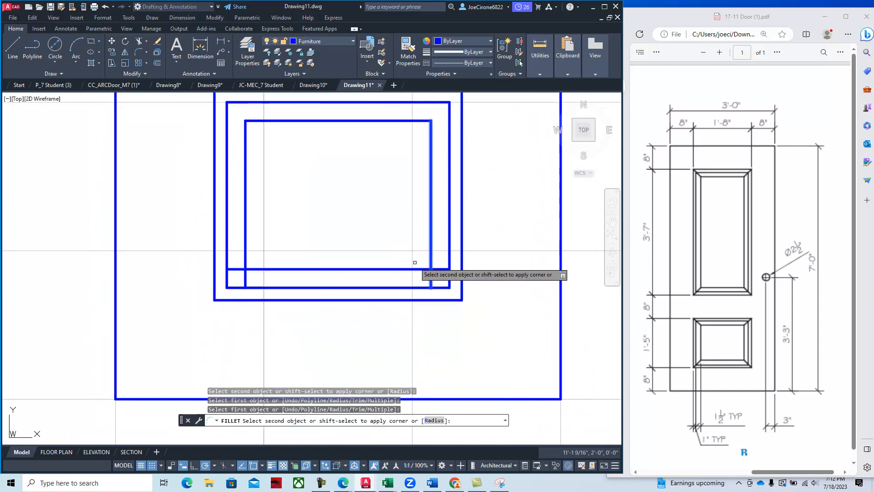
left_click(340, 266)
left_click(294, 269)
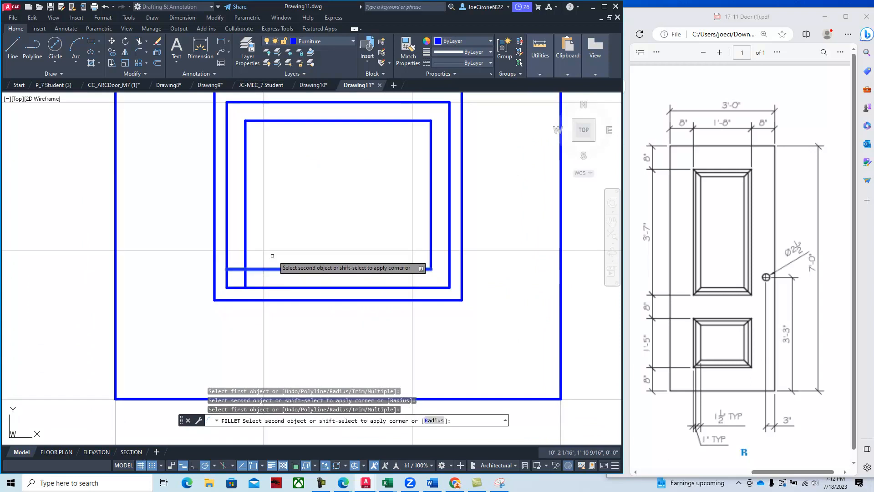
left_click(246, 247)
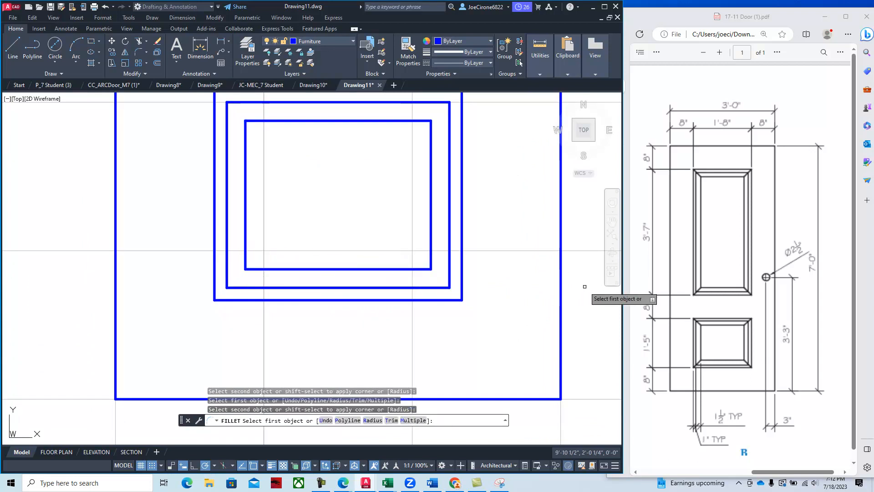
Draw a diagonal miter line from the outer to the innermost bottom-left corner of door B's lower panel.
scroll(376, 248, "down", 2)
middle_click_drag(375, 251, 389, 316)
left_click(17, 43)
left_click(345, 349)
left_click(357, 335)
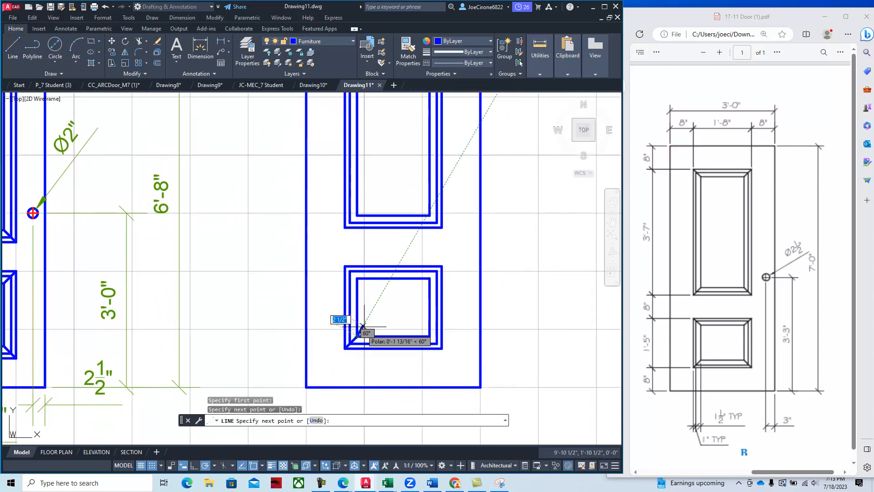
right_click(404, 289)
left_click(431, 296)
Draw a diagonal miter line from the outer to the innermost bottom-right corner of door B's lower panel.
right_click(435, 296)
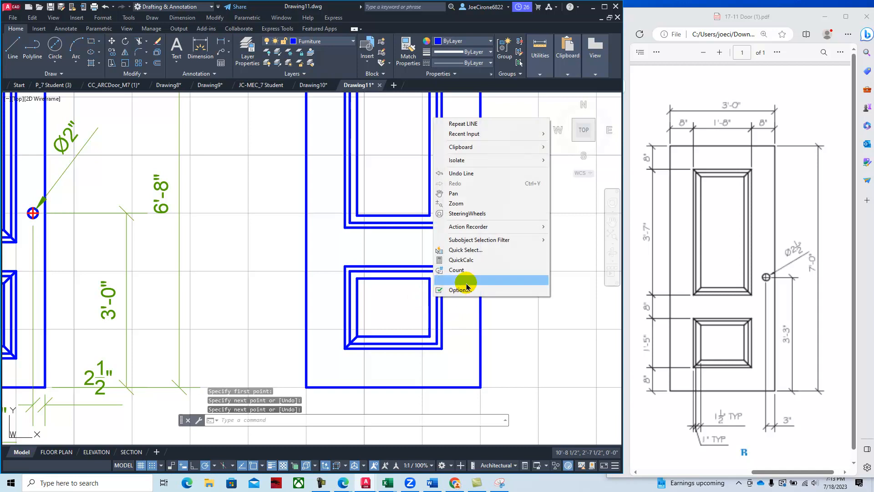
left_click(483, 124)
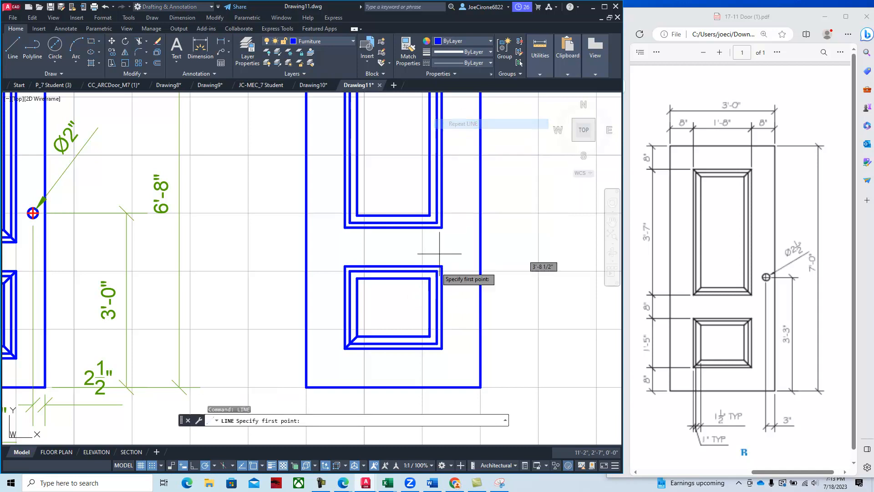
left_click(441, 349)
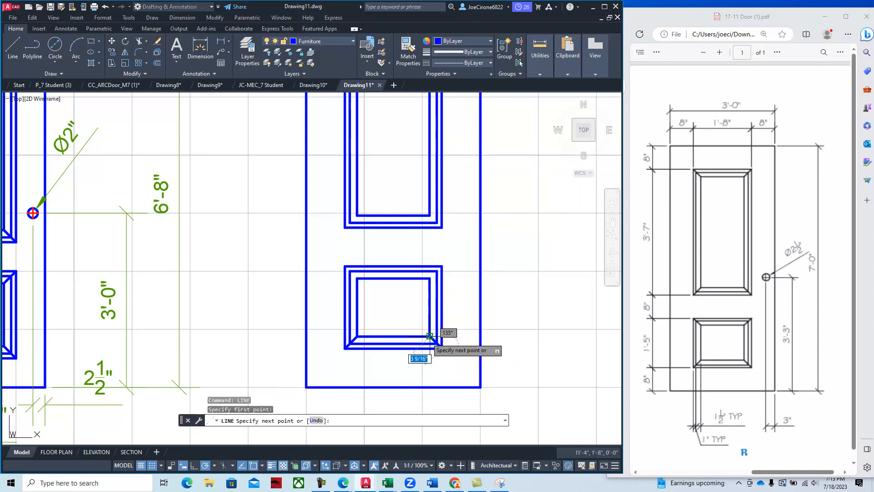
left_click(429, 336)
right_click(429, 336)
left_click(444, 342)
Draw a diagonal miter line between the innermost and outer top-right corners of door B's lower panel.
right_click(468, 317)
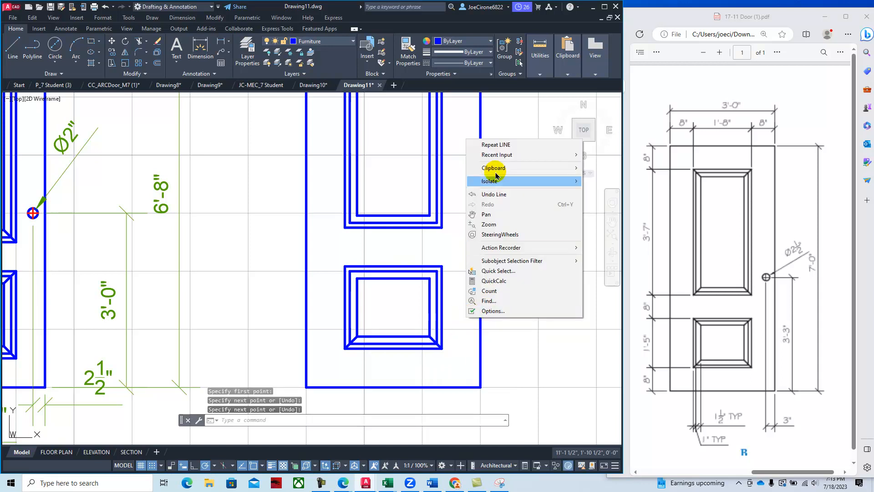
left_click(489, 144)
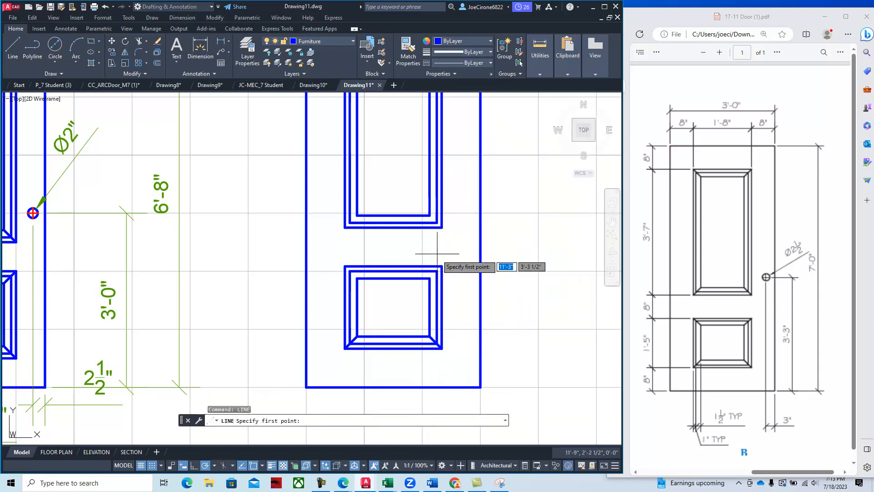
left_click(429, 278)
scroll(444, 265, "up", 4)
left_click(450, 266)
right_click(450, 267)
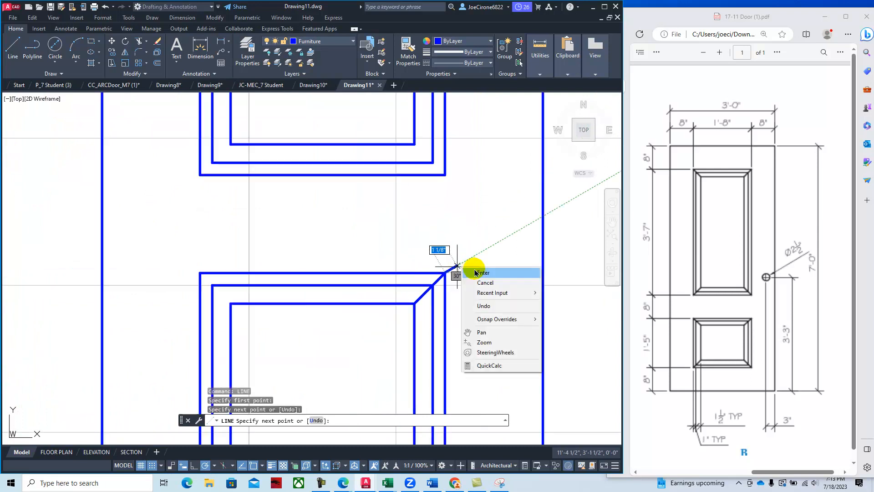
left_click(478, 274)
Draw a diagonal miter line from the outer to the innermost top-left corner of door B's lower panel.
right_click(478, 274)
left_click(494, 280)
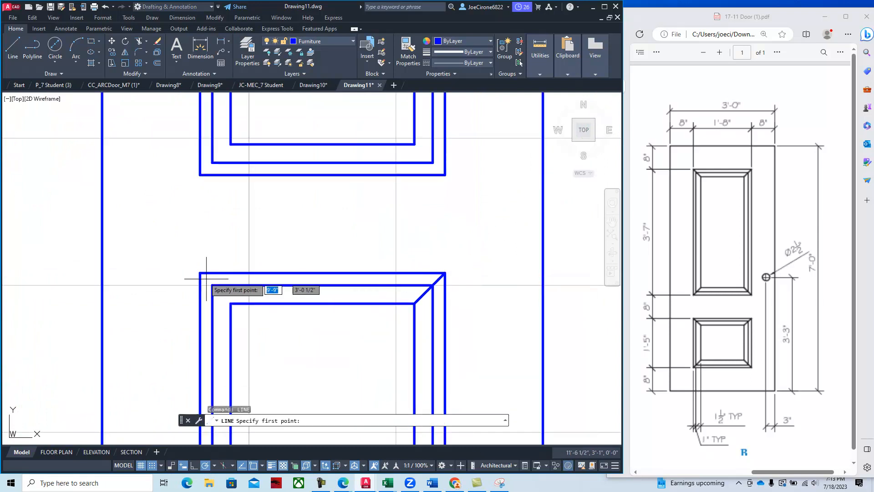
left_click(201, 272)
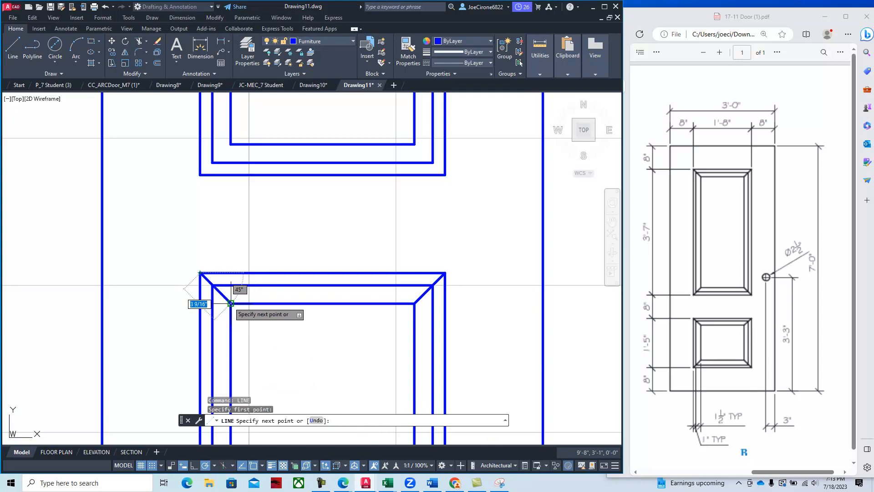
scroll(232, 305, "up", 5)
left_click(232, 308)
right_click(260, 301)
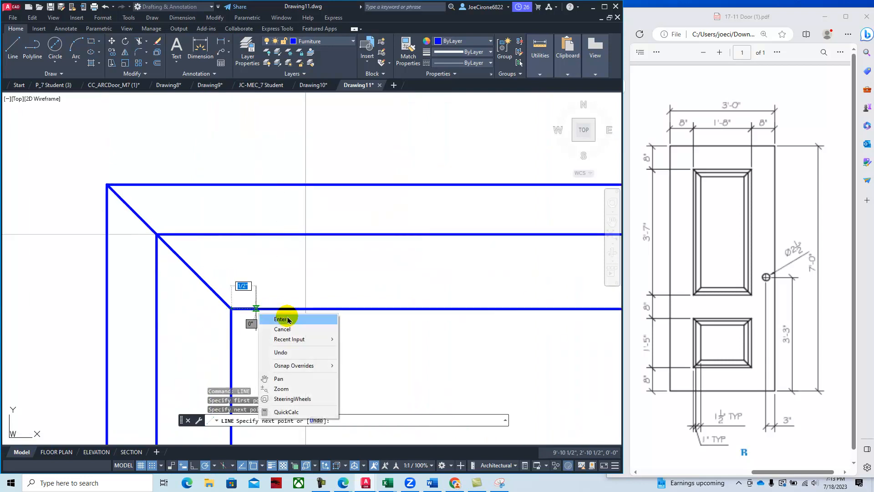
left_click(287, 306)
Draw a diagonal miter line from the outer to the innermost bottom-left corner of door B's upper panel.
scroll(328, 264, "down", 8)
scroll(300, 356, "up", 8)
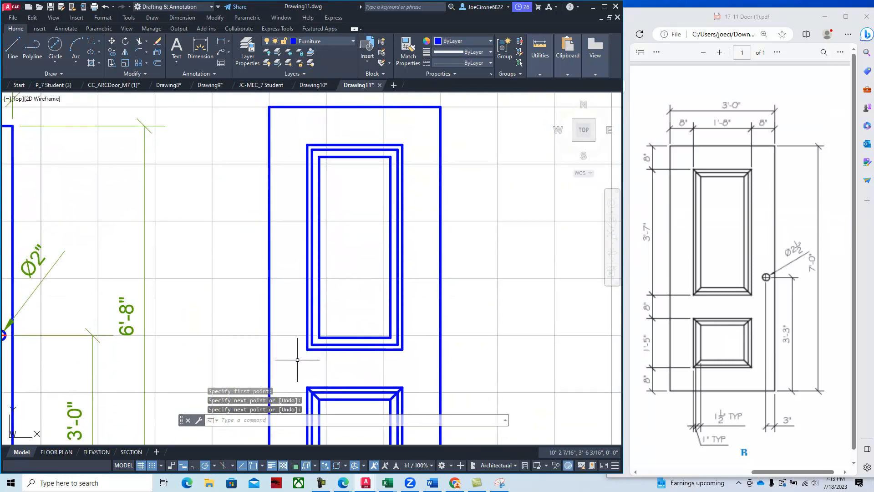
right_click(306, 349)
left_click(322, 176)
left_click(307, 363)
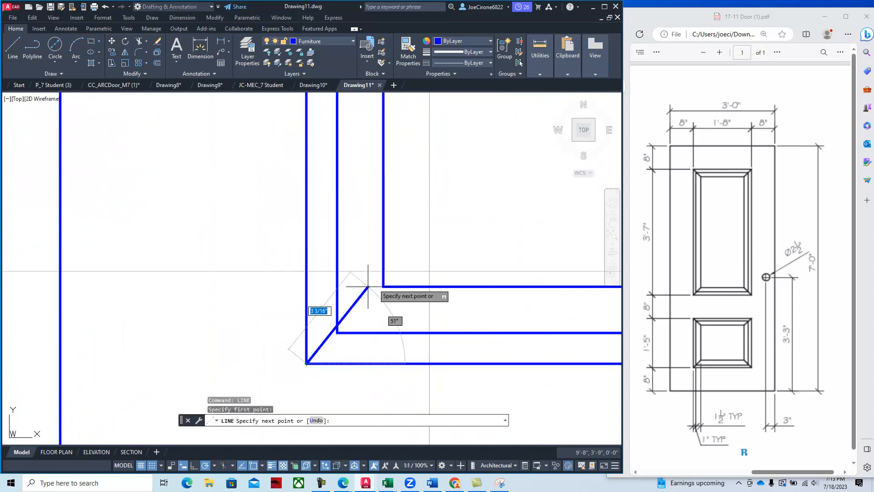
left_click(383, 286)
right_click(382, 287)
left_click(401, 293)
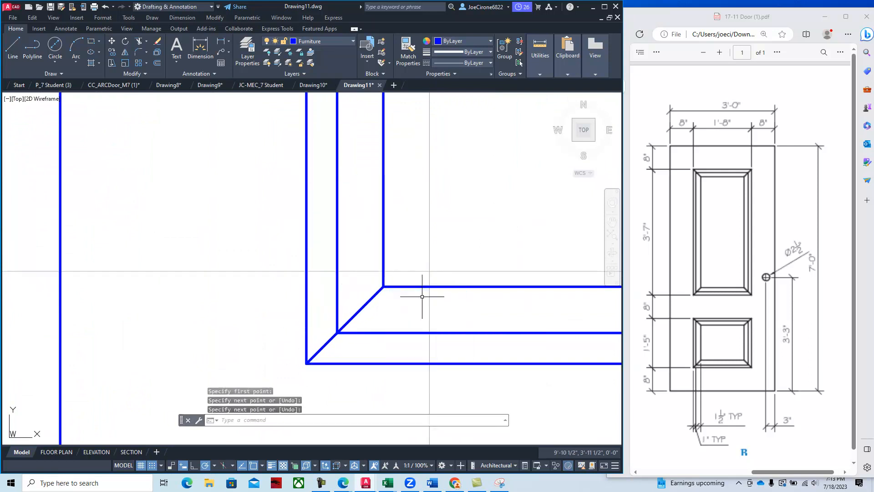
Draw a diagonal miter line from the innermost to the outer bottom-right corner of door B's upper panel.
right_click(424, 300)
left_click(451, 129)
scroll(460, 187, "down", 5)
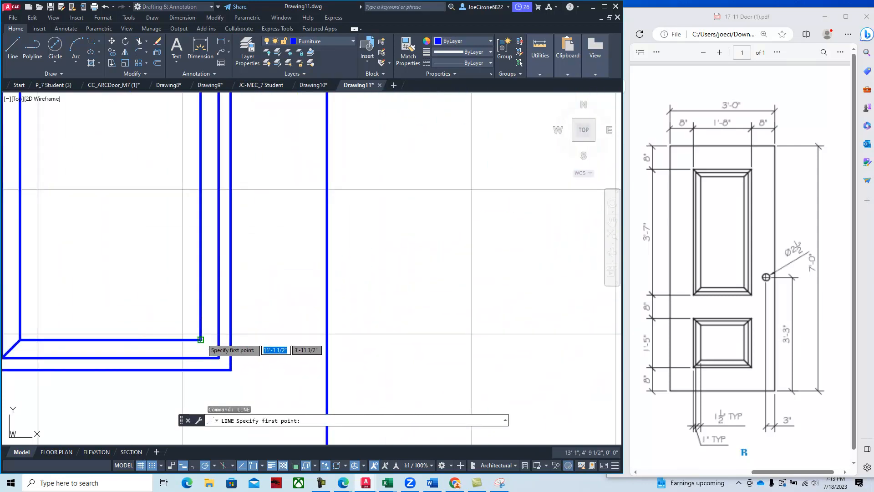
left_click(201, 339)
left_click(224, 370)
right_click(303, 335)
left_click(310, 339)
Draw a diagonal miter line from the innermost to the outer top-right corner of door B's upper panel.
mouse_move(263, 225)
middle_mouse_down()
mouse_move(279, 255)
mouse_move(294, 459)
middle_mouse_up()
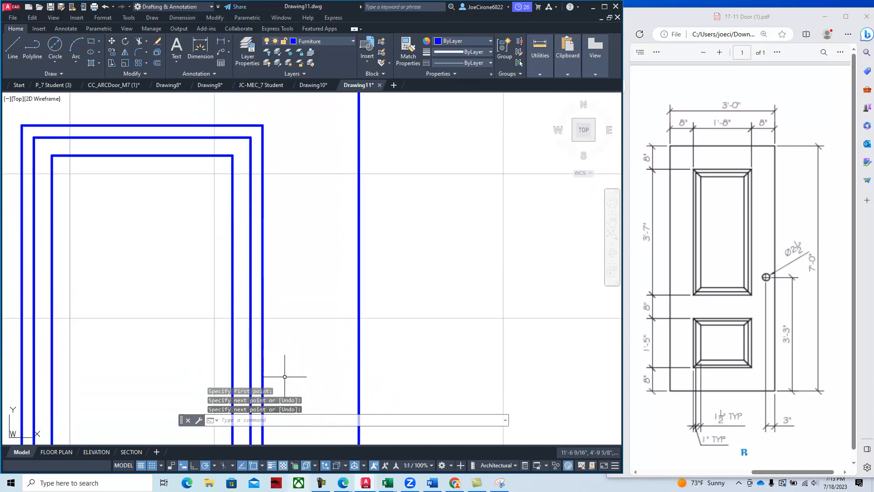
right_click(292, 199)
left_click(327, 204)
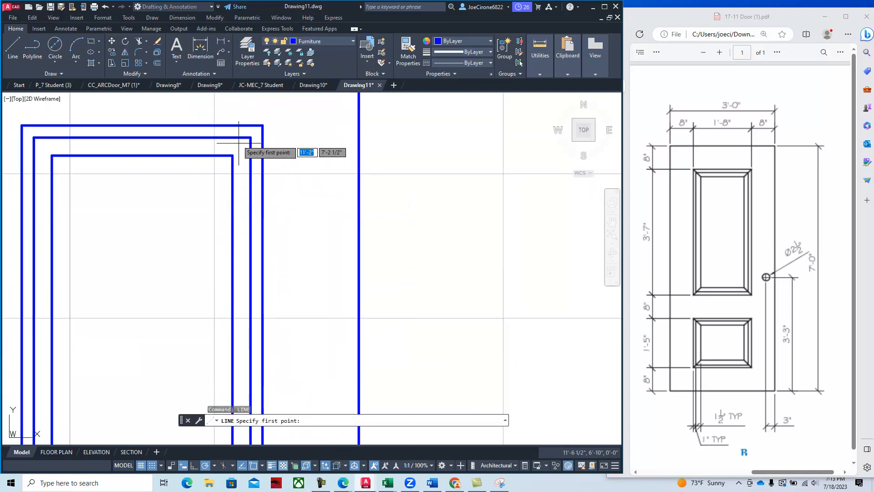
left_click(232, 156)
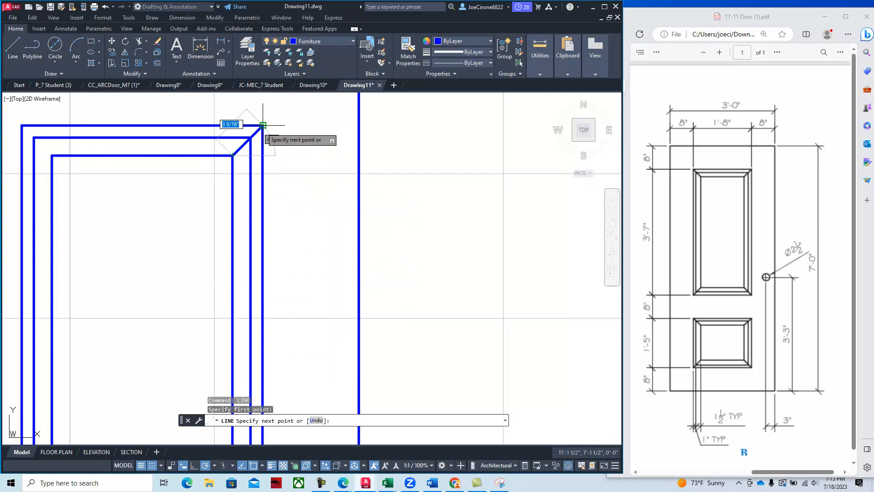
left_click(262, 125)
right_click(283, 135)
left_click(295, 141)
Draw a diagonal miter line from the innermost to the outer top-left corner of door B's upper panel.
middle_click_drag(147, 168, 397, 225)
right_click(400, 232)
left_click(425, 237)
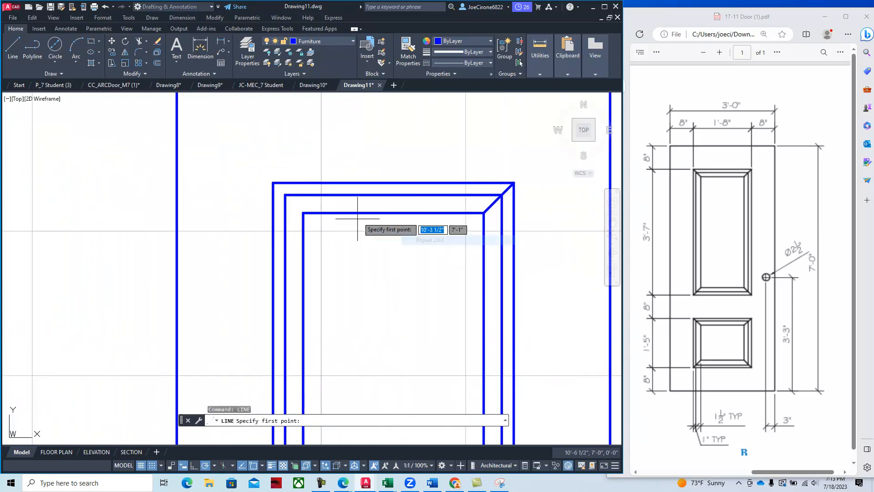
left_click(304, 213)
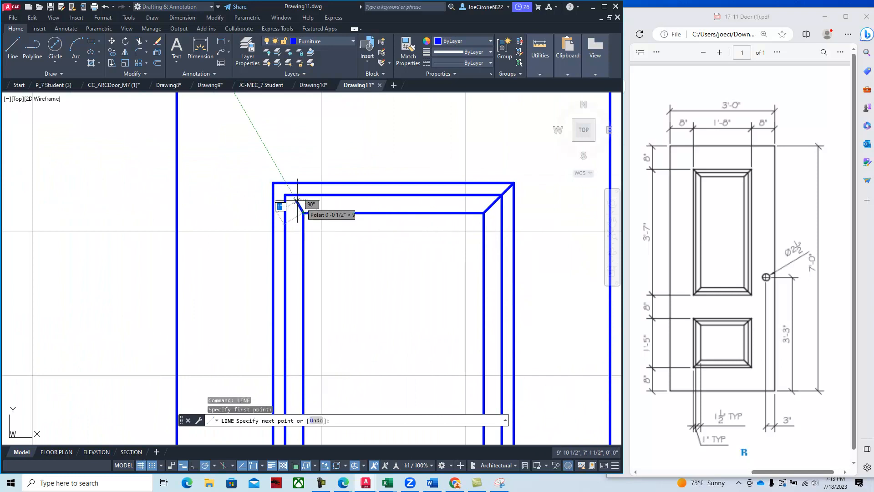
left_click(273, 183)
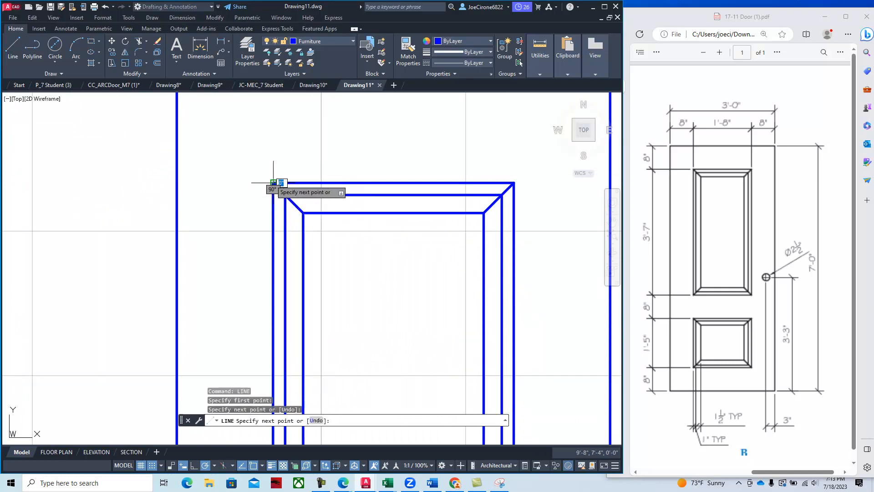
right_click(340, 225)
left_click(372, 238)
Offset door B's right edge 3" inward as a construction line for the knob center.
scroll(344, 248, "down", 3)
scroll(361, 239, "up", 2)
scroll(381, 281, "down", 2)
scroll(381, 282, "down", 2)
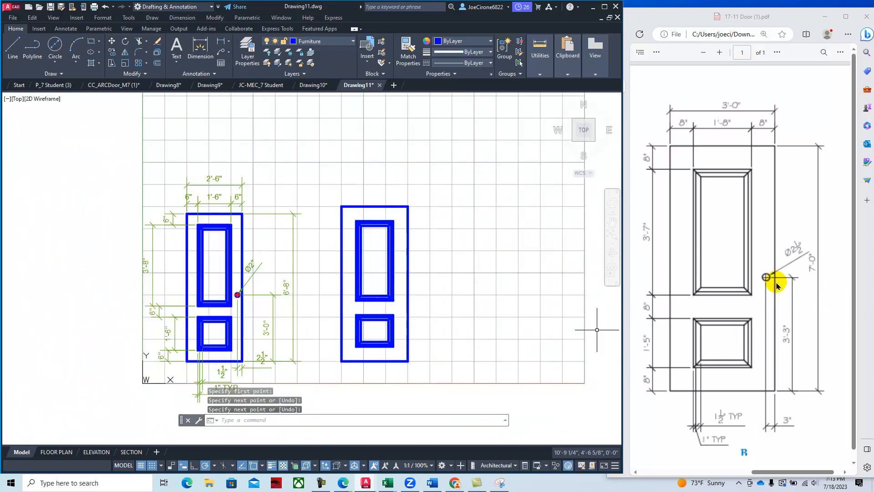
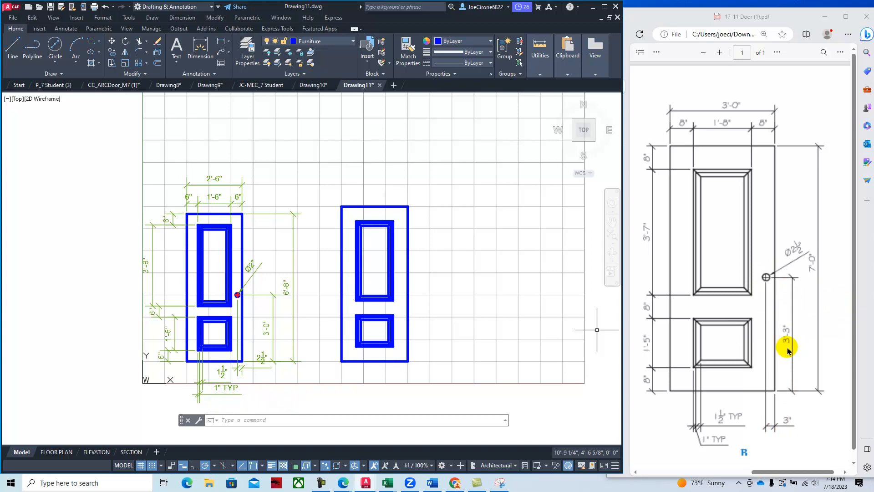
left_click(158, 63)
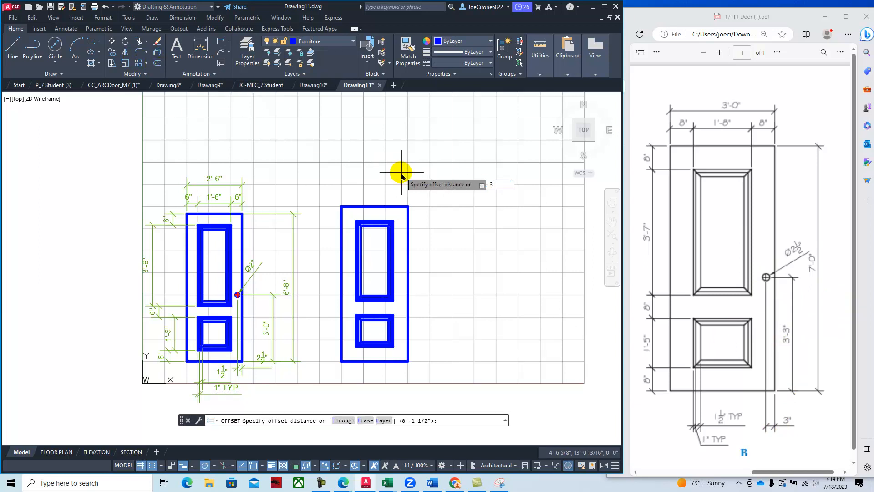
key("Return")
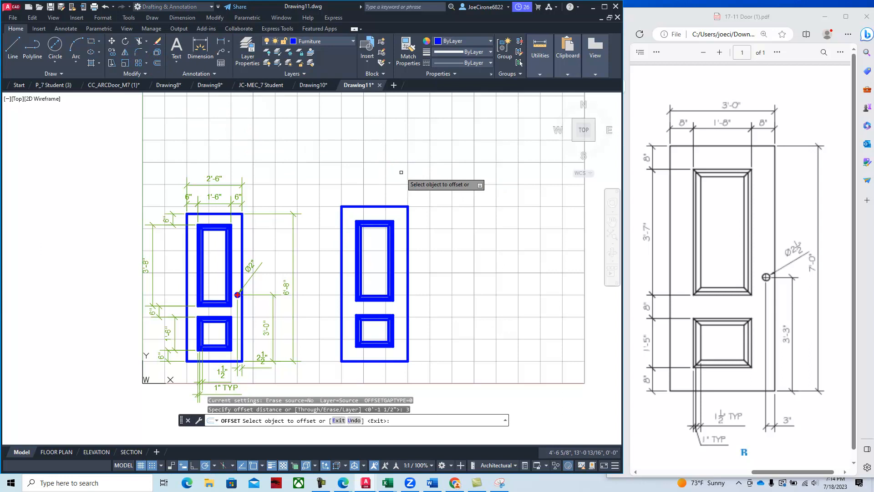
left_click(408, 258)
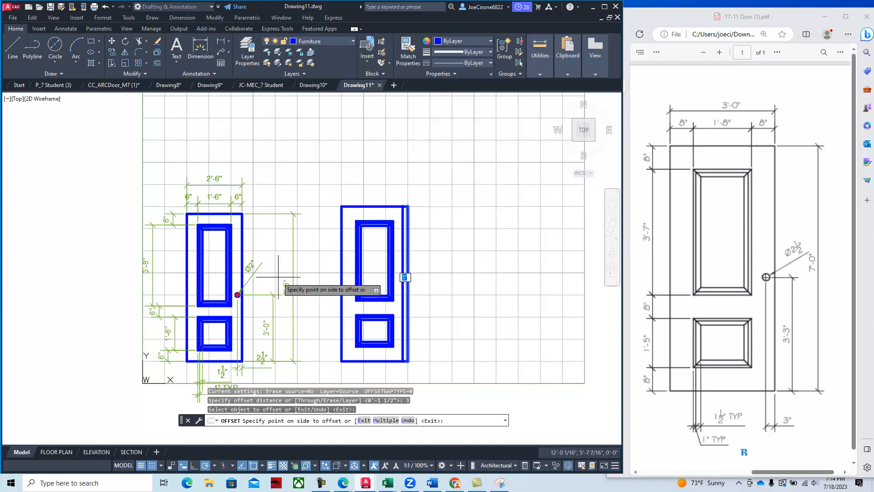
left_click(318, 260)
right_click(513, 263)
left_click(534, 268)
Offset door B's bottom edge 3'3" upward as a construction line for the knob height.
right_click(527, 259)
left_click(548, 266)
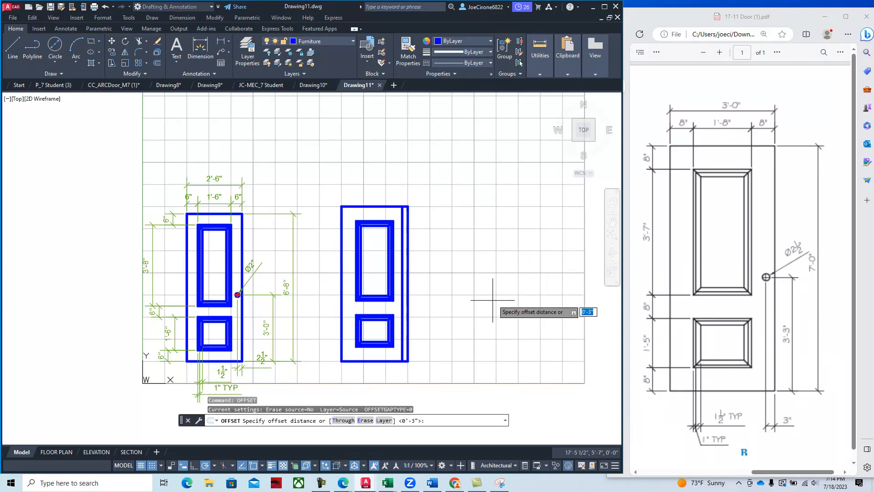
type("3'3")
key("Return")
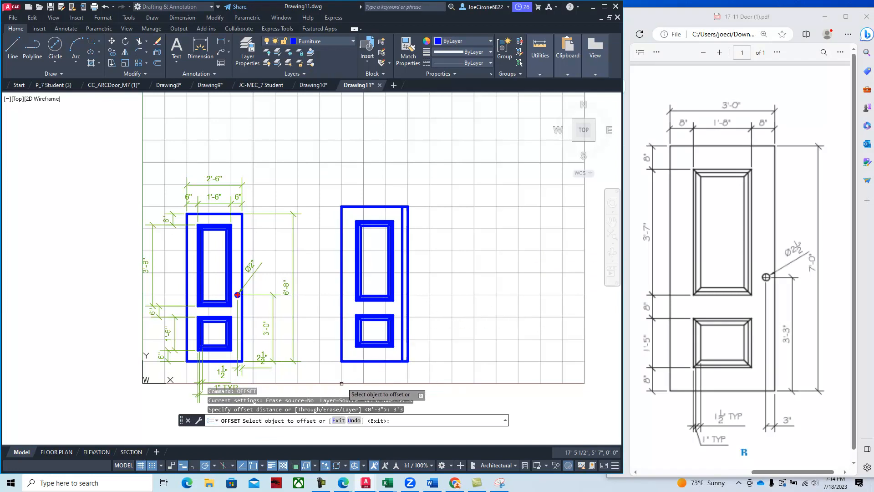
left_click(374, 360)
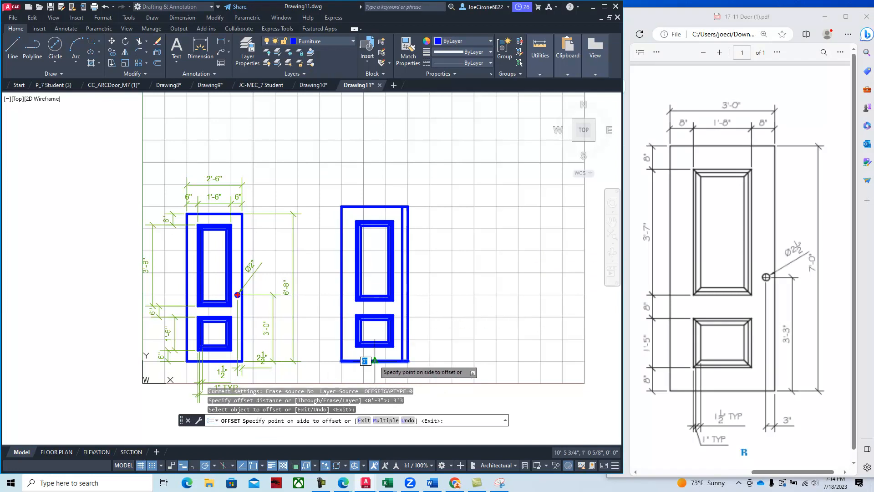
left_click(432, 296)
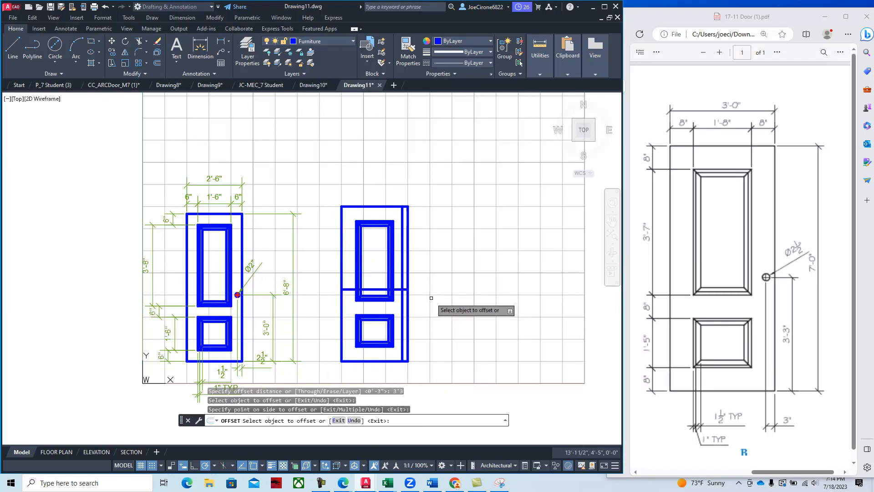
Draw the knob as a 2-1/2" diameter circle centered on the intersection of the two offset lines.
left_click(60, 48)
scroll(422, 341, "up", 5)
middle_click_drag(336, 133, 310, 269)
left_click(310, 268)
type("d")
key("Return")
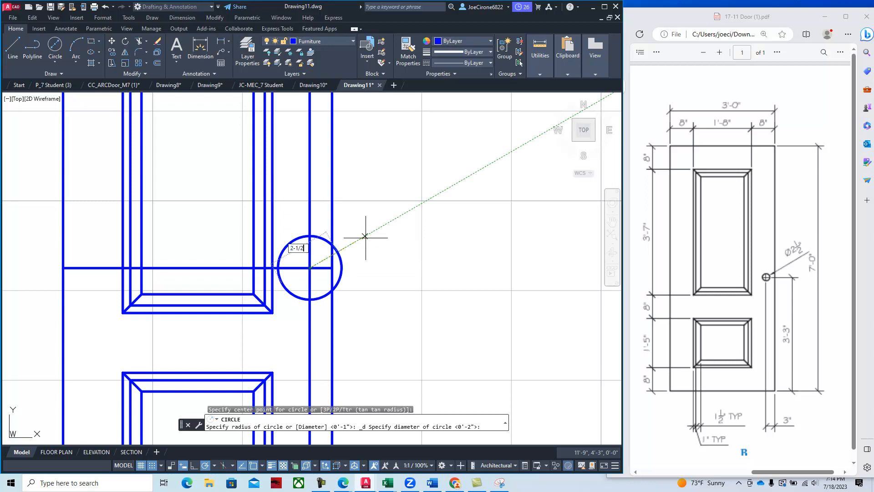
type("2-1/2")
key("Return")
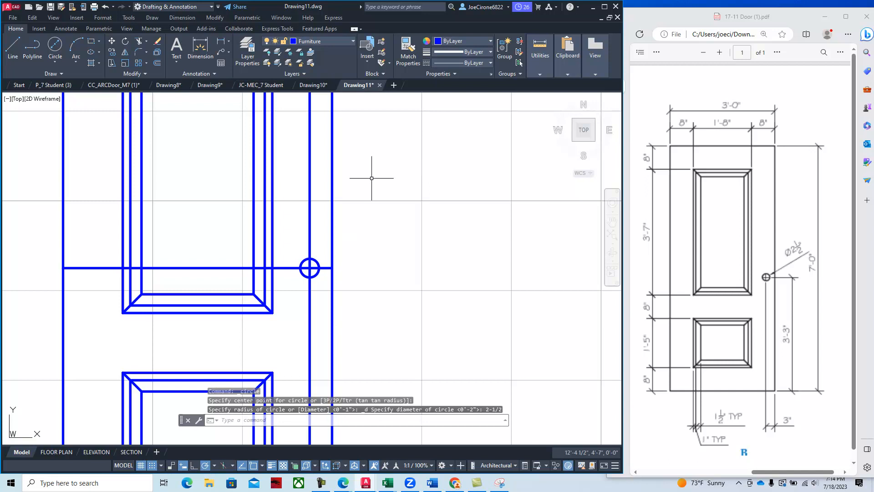
Erase the vertical and horizontal construction lines running through the knob circle.
left_click(308, 231)
left_click(283, 267)
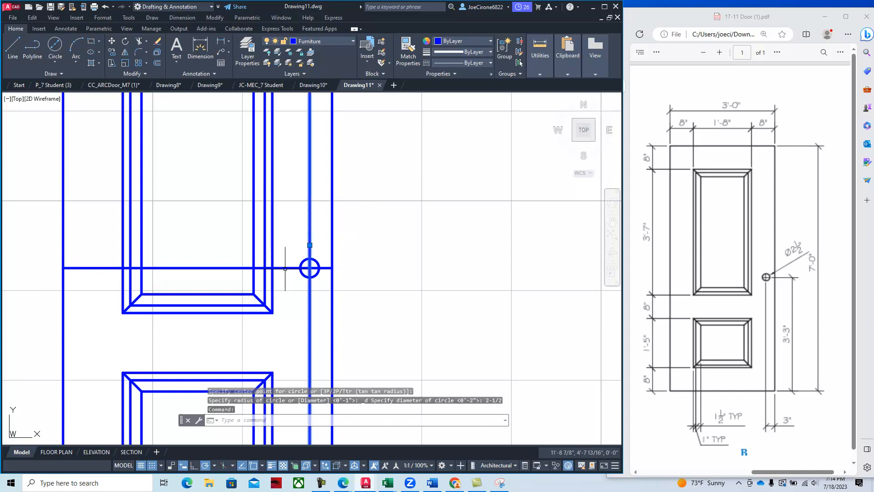
left_click(159, 43)
Make Center the current layer and add a center mark to door B's knob circle.
left_click(335, 45)
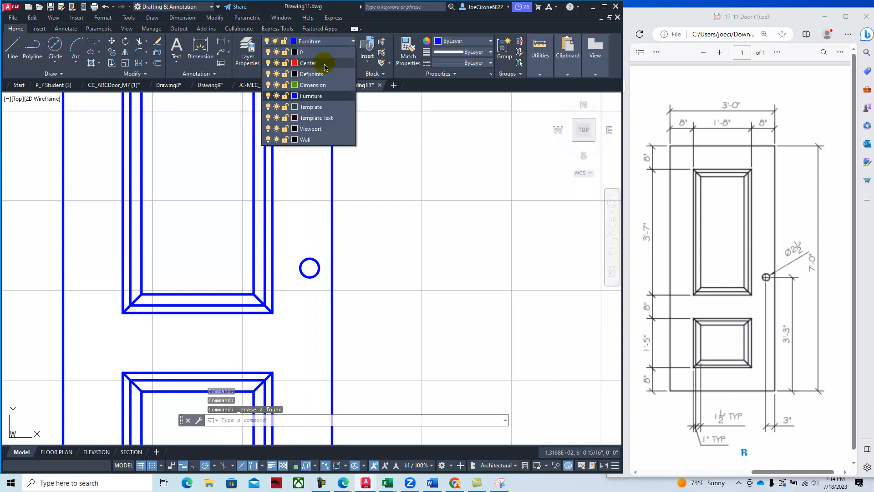
left_click(324, 60)
left_click(64, 29)
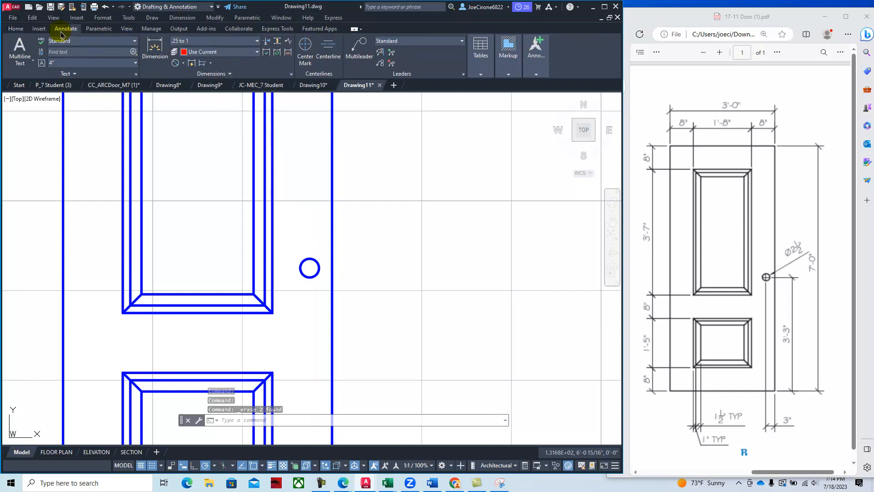
left_click(304, 47)
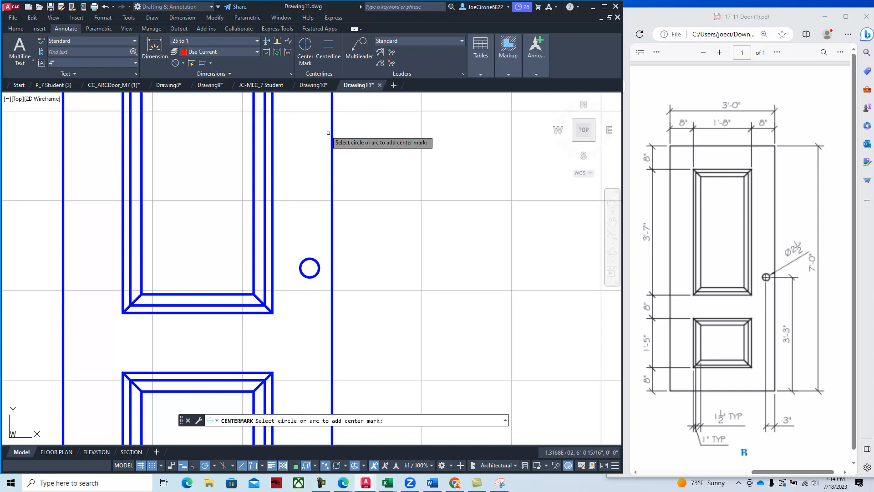
left_click(307, 261)
left_click(305, 264)
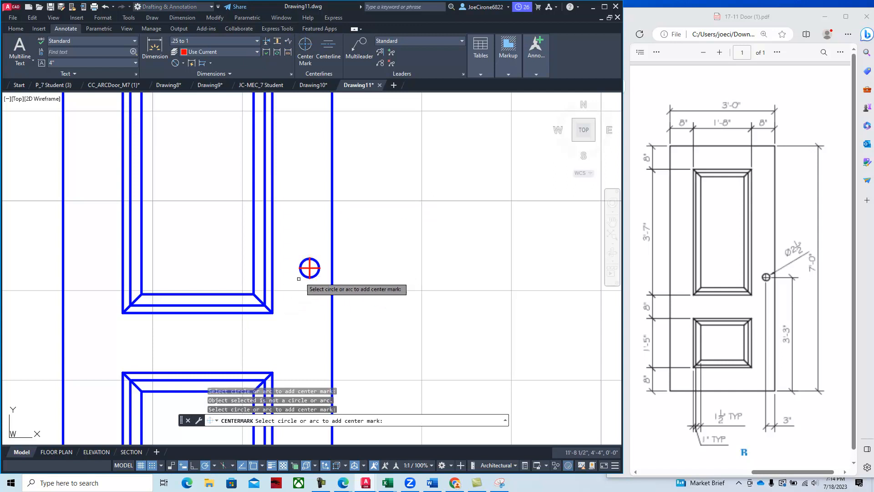
Make Dimension the current layer and add a linear dimension for door B's overall height, placed to the right of the door.
scroll(305, 291, "down", 3)
middle_click_drag(300, 315, 312, 262)
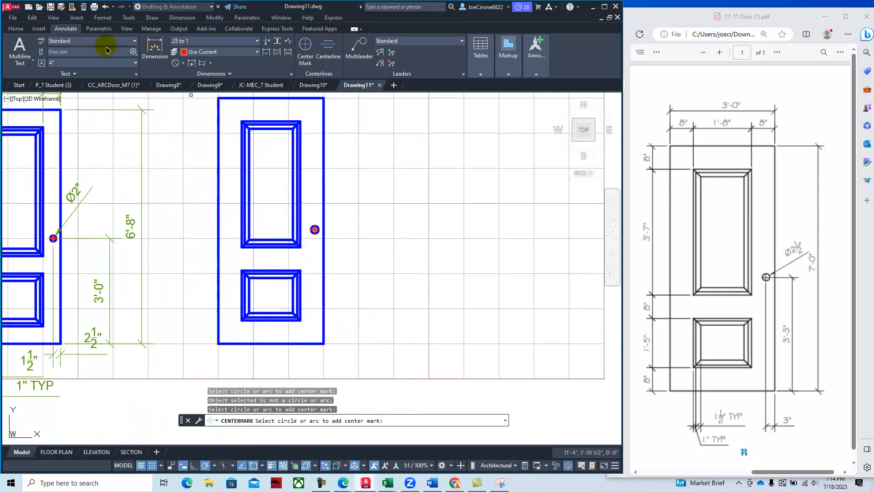
left_click(15, 29)
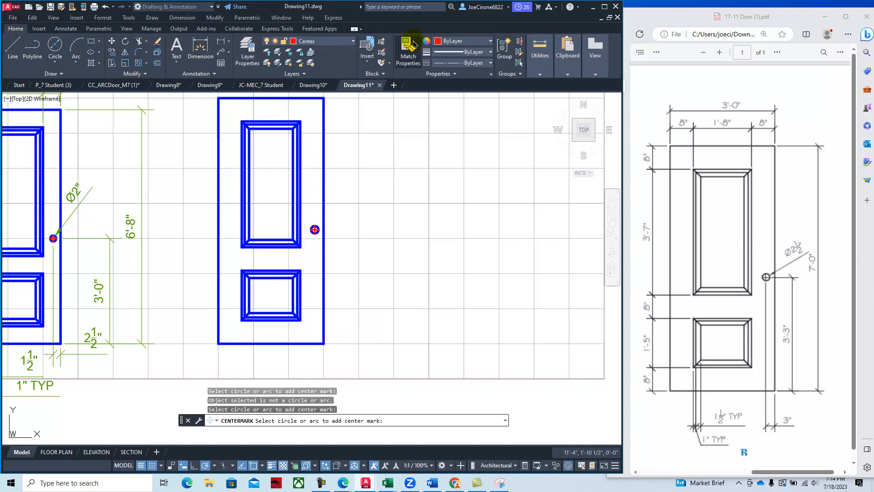
left_click(353, 45)
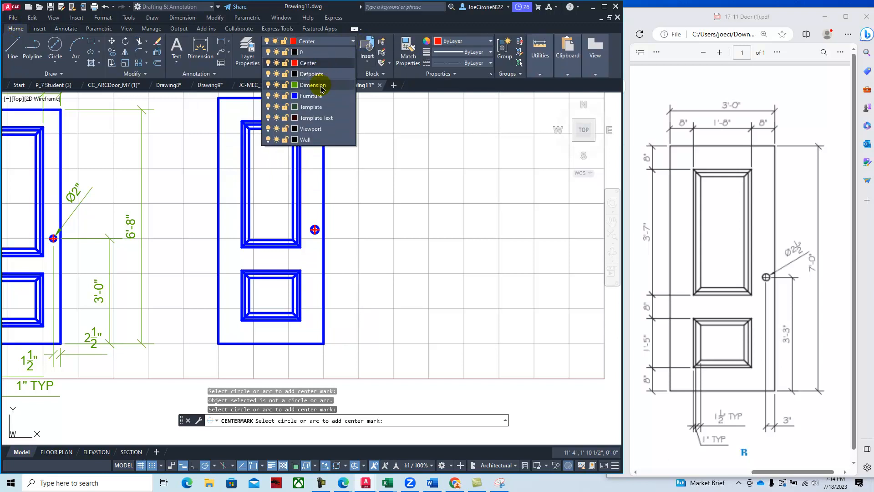
left_click(328, 84)
mouse_move(322, 90)
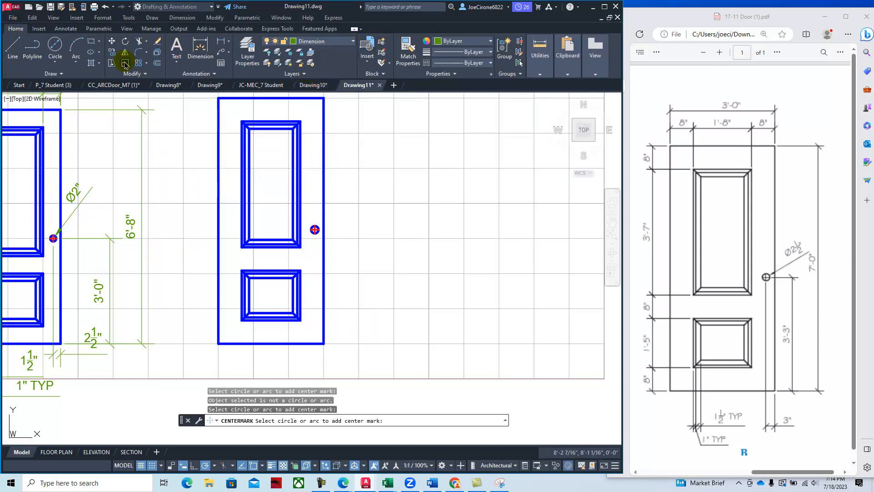
left_click(220, 43)
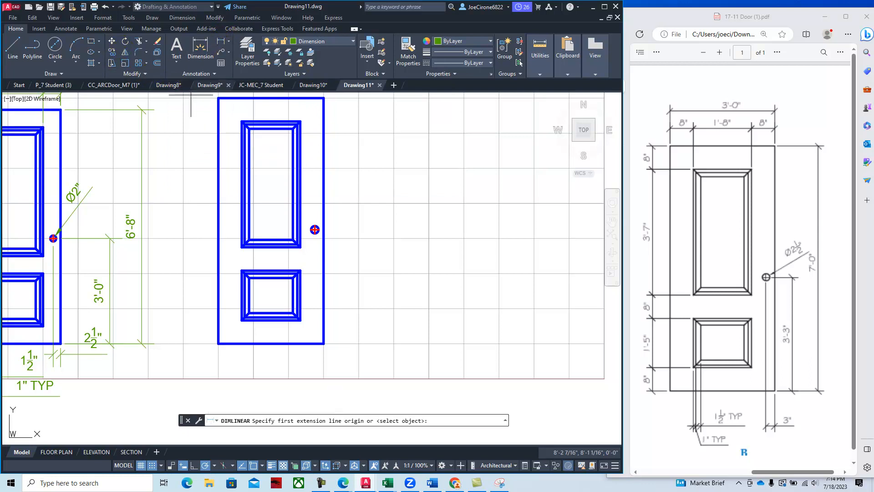
left_click(323, 343)
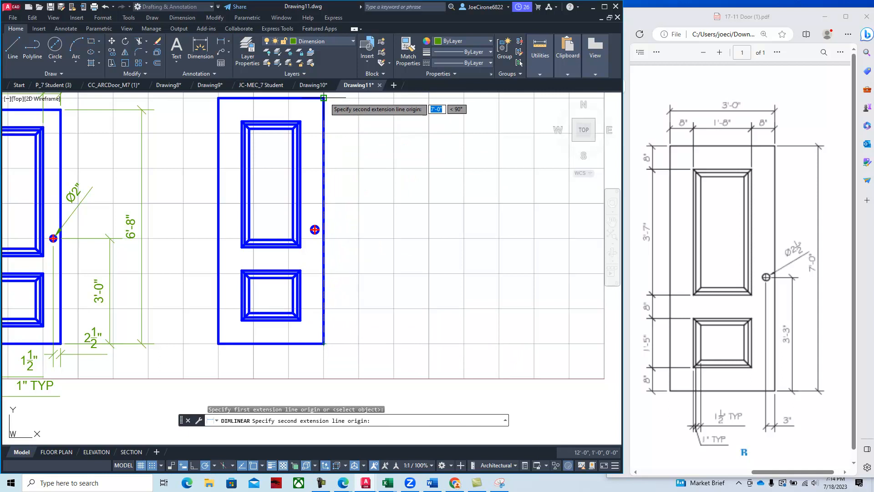
left_click(324, 98)
left_click(392, 174)
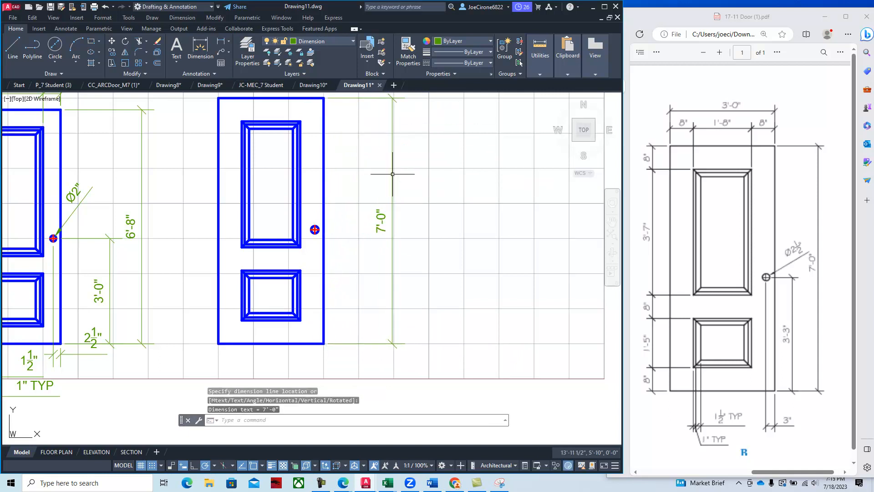
Dimension the knob's height from door B's bottom-right corner, placing it between the door and the overall height dimension.
left_click(224, 44)
left_click(324, 344)
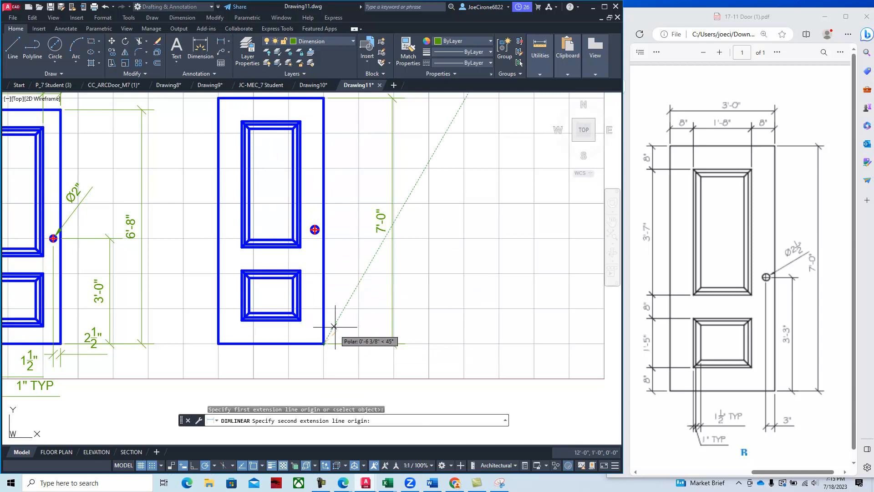
scroll(337, 252, "up", 5)
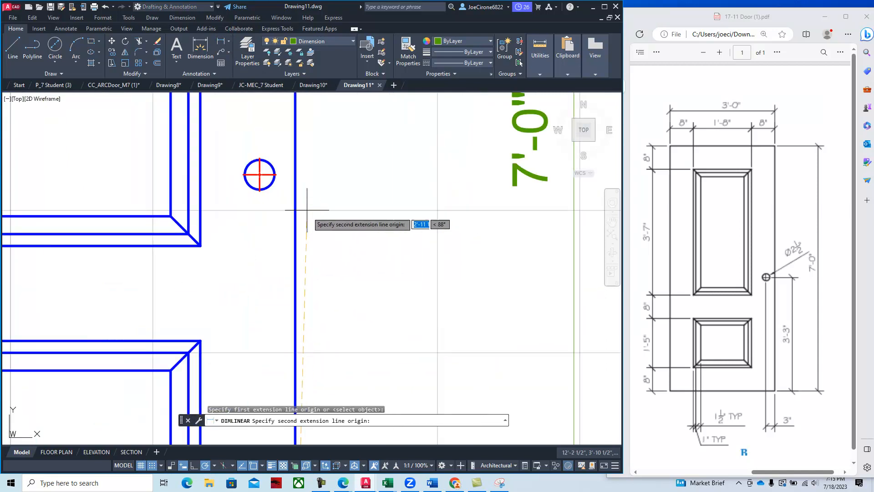
left_click(276, 175)
scroll(387, 309, "down", 4)
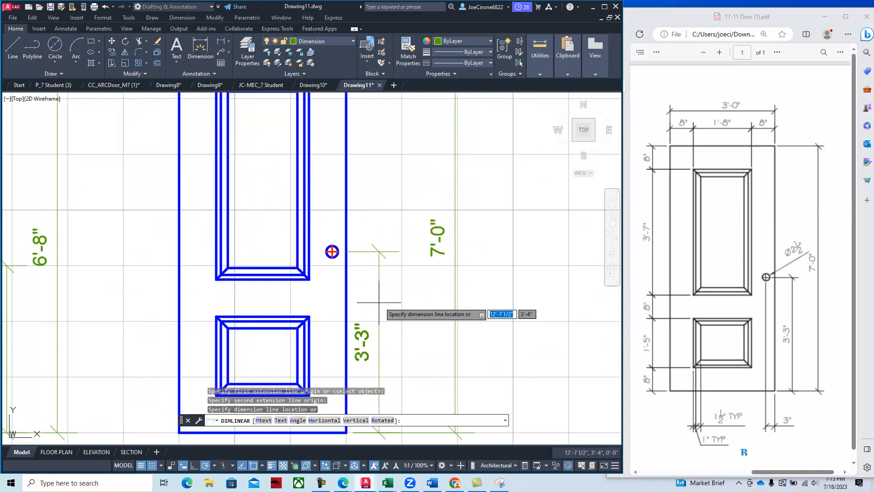
left_click(408, 308)
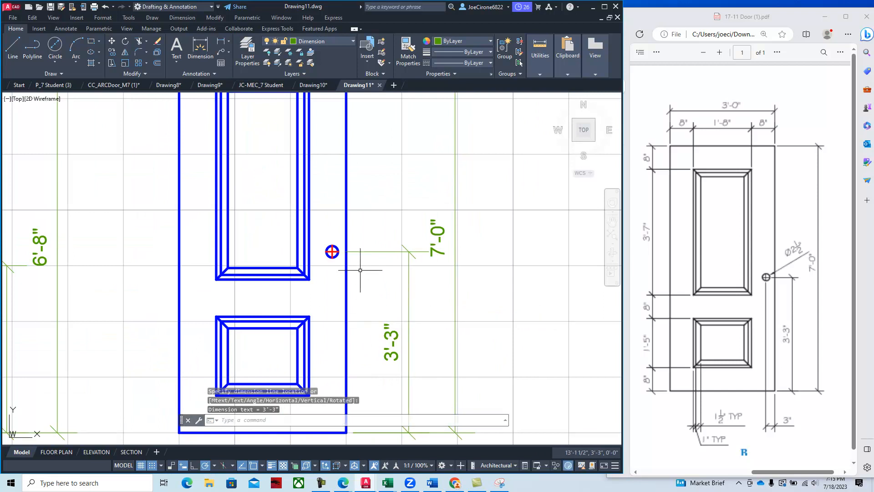
Add a diameter dimension to door B's knob circle, with its text up and to the right of the knob.
middle_click_drag(320, 161, 314, 230)
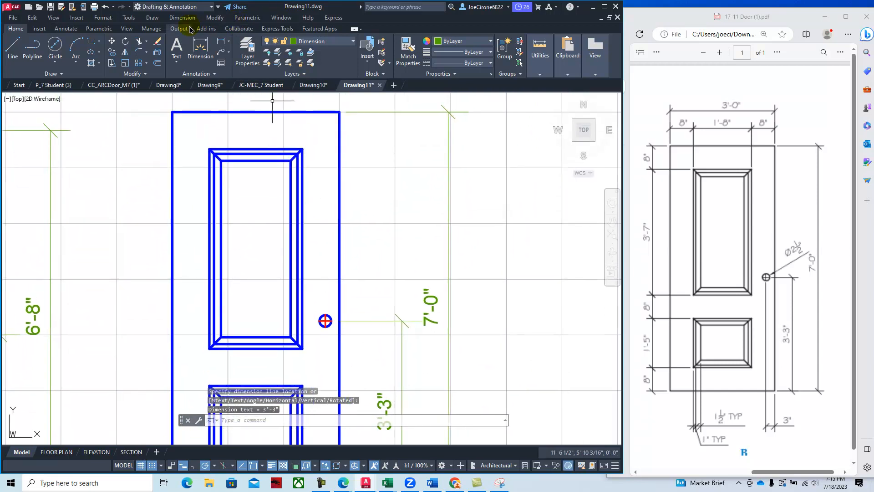
left_click(229, 44)
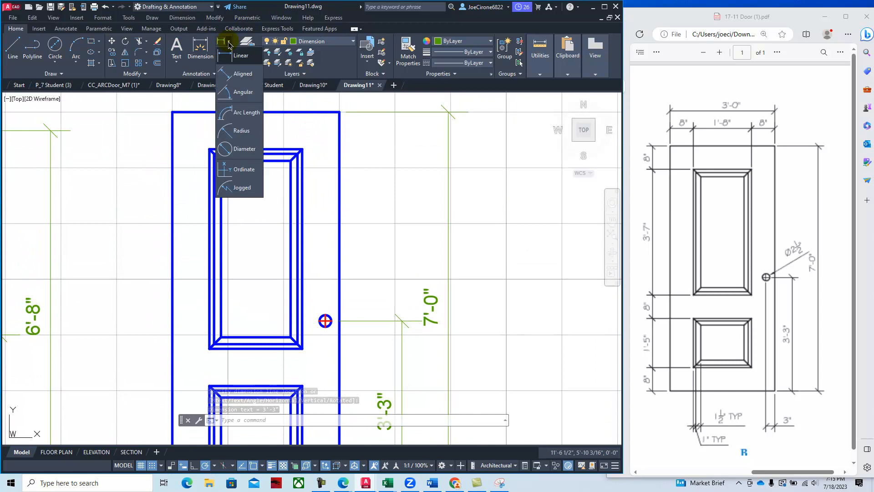
left_click(239, 146)
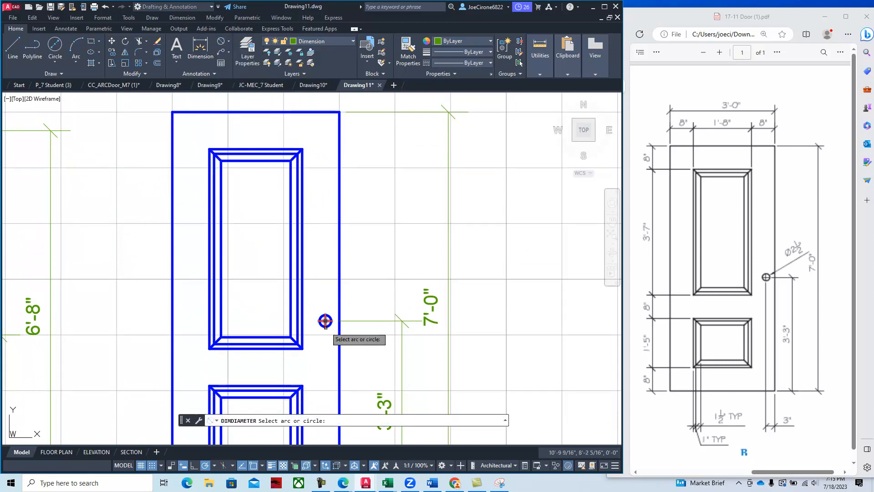
scroll(325, 328, "up", 5)
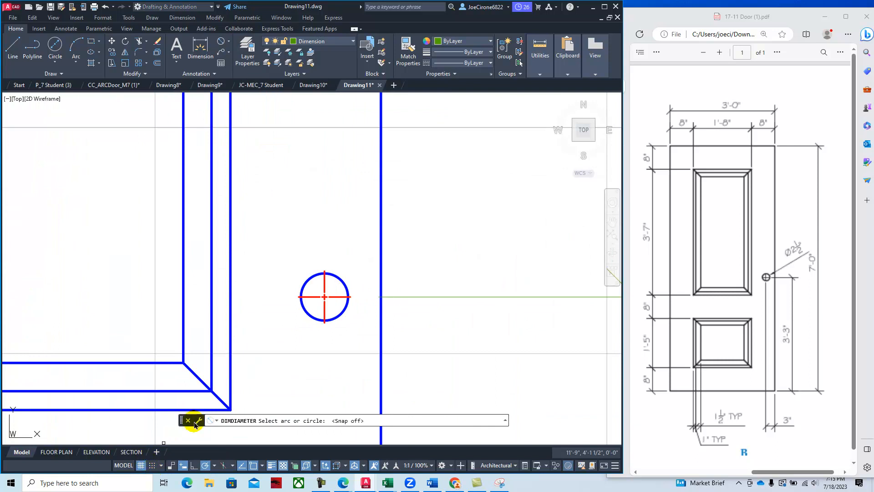
left_click(349, 292)
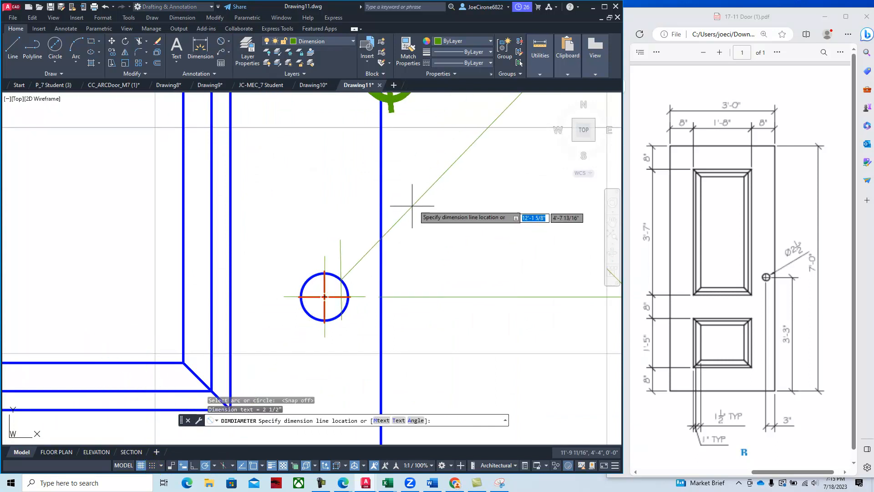
scroll(450, 191, "down", 3)
middle_click_drag(451, 191, 425, 240)
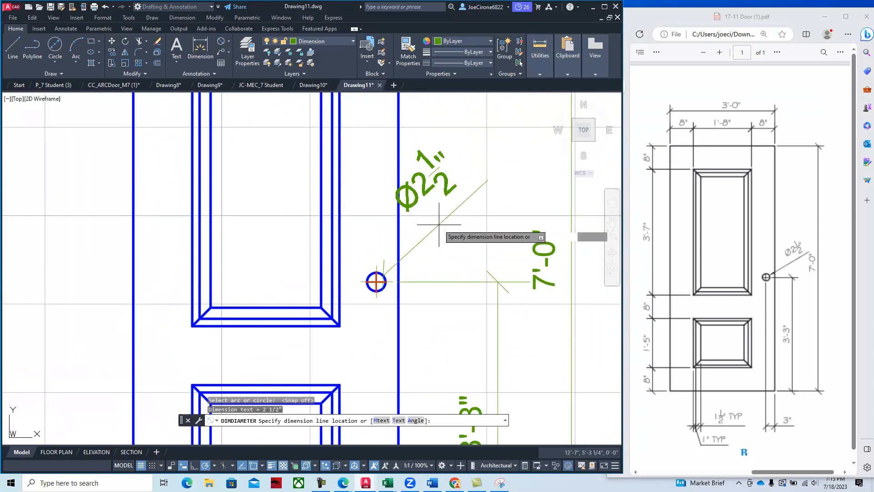
left_click(492, 213)
Set the second arrowhead of the knob's diameter dimension to Closed filled.
left_click(454, 237)
right_click(452, 237)
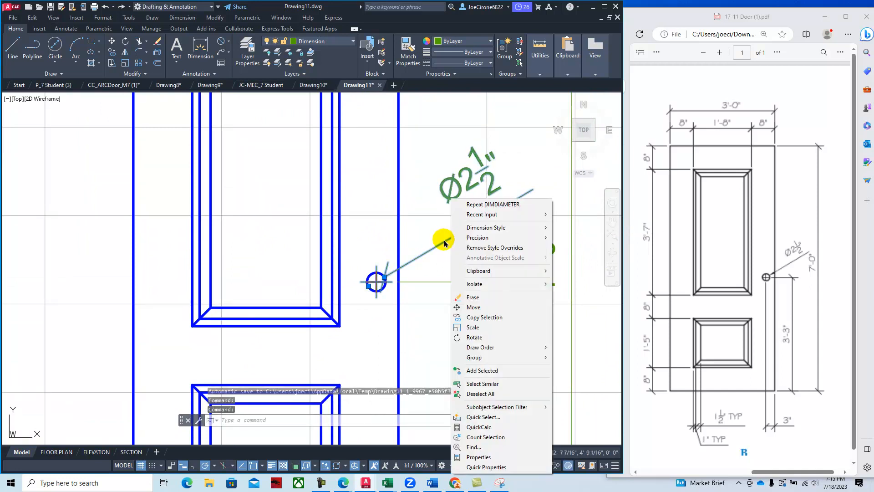
left_click(484, 457)
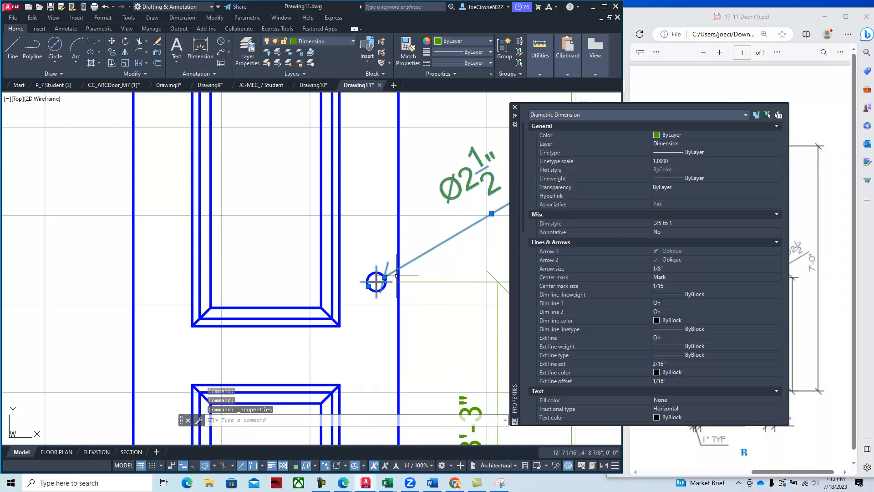
left_click(715, 262)
left_click(716, 261)
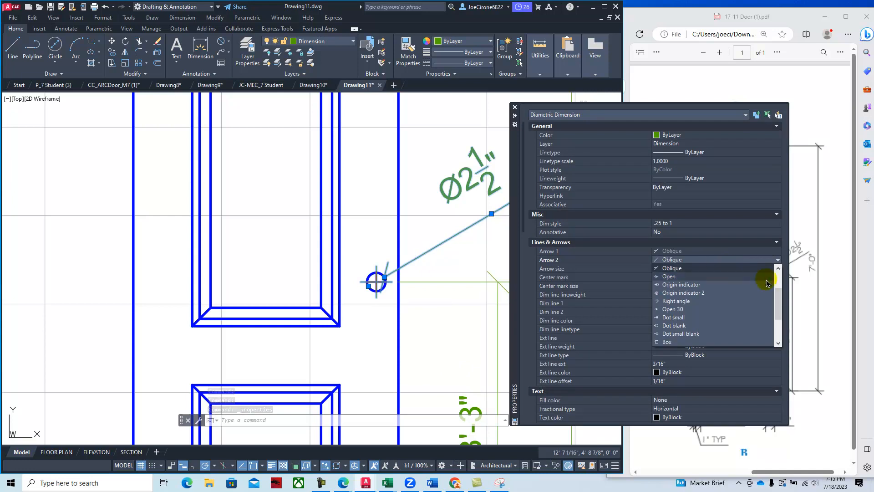
left_click_drag(778, 303, 778, 280)
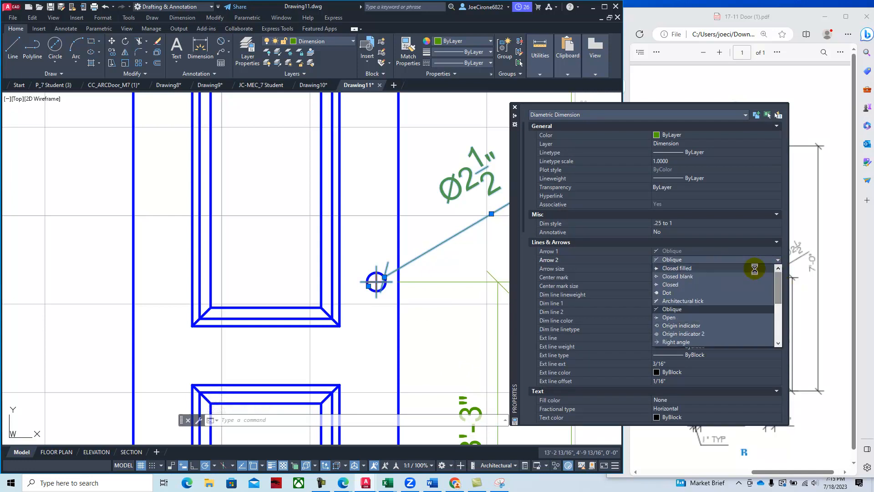
left_click(720, 268)
left_click(514, 107)
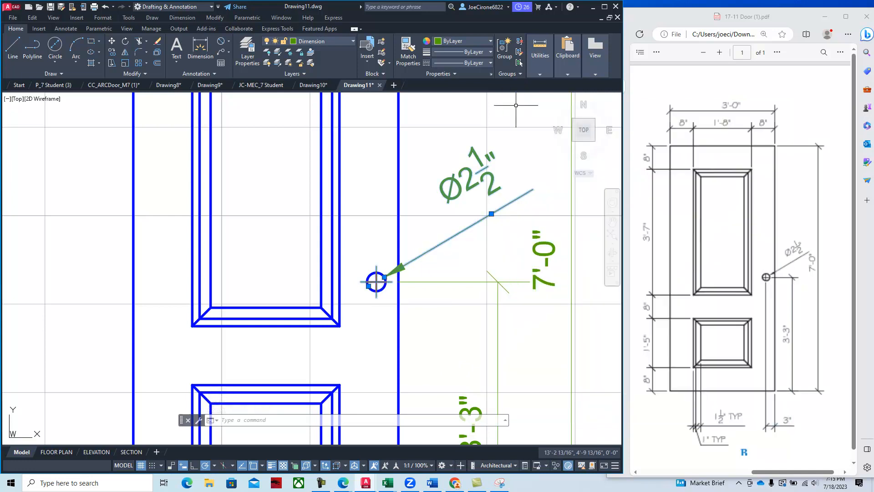
Dimension the horizontal distance from door B's right edge to the upper panel's right edge, placed above the door.
scroll(528, 223, "down", 4)
mouse_move(524, 234)
middle_mouse_down()
mouse_move(485, 280)
mouse_move(487, 308)
middle_mouse_up()
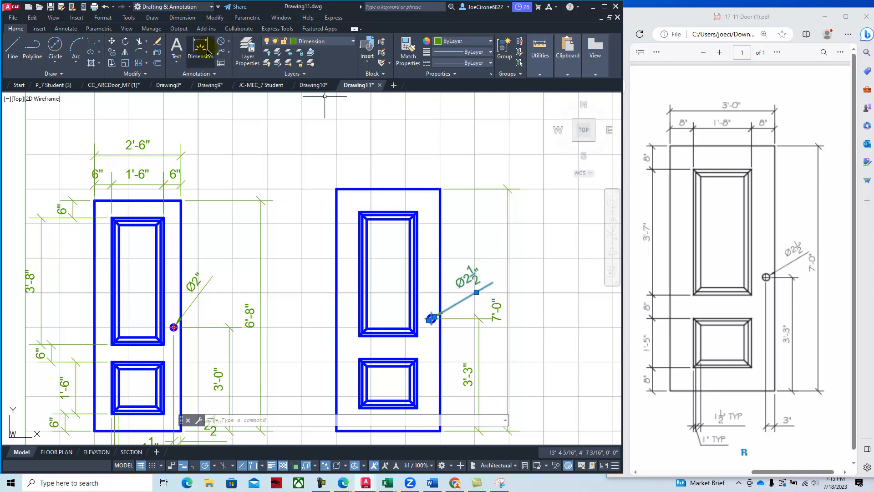
left_click(228, 45)
left_click(238, 63)
left_click(440, 189)
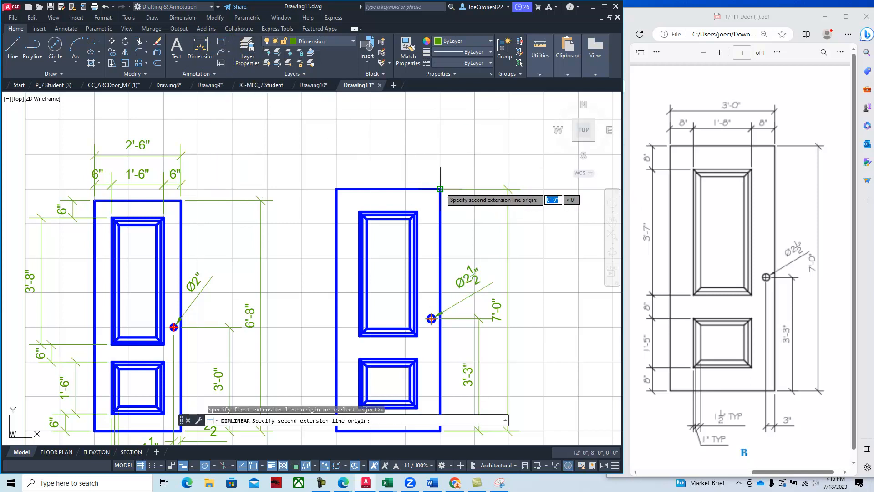
scroll(415, 233, "up", 6)
left_click(418, 211)
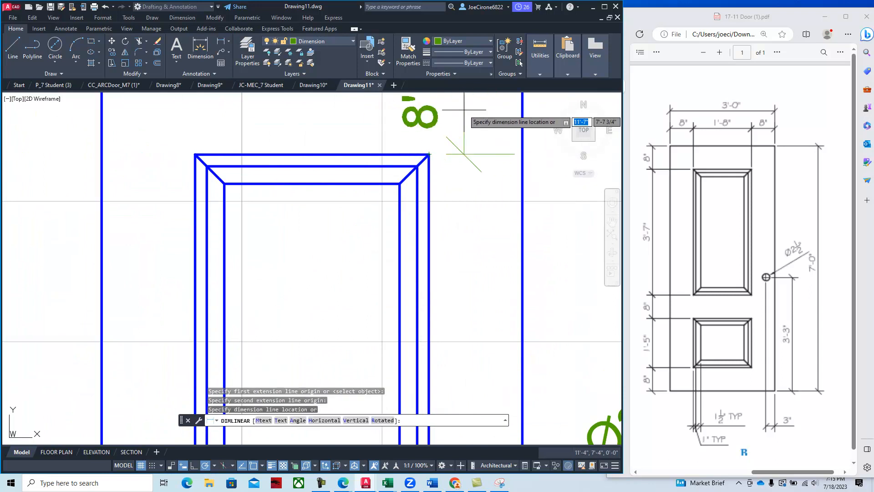
scroll(452, 121, "down", 4)
scroll(443, 279, "up", 2)
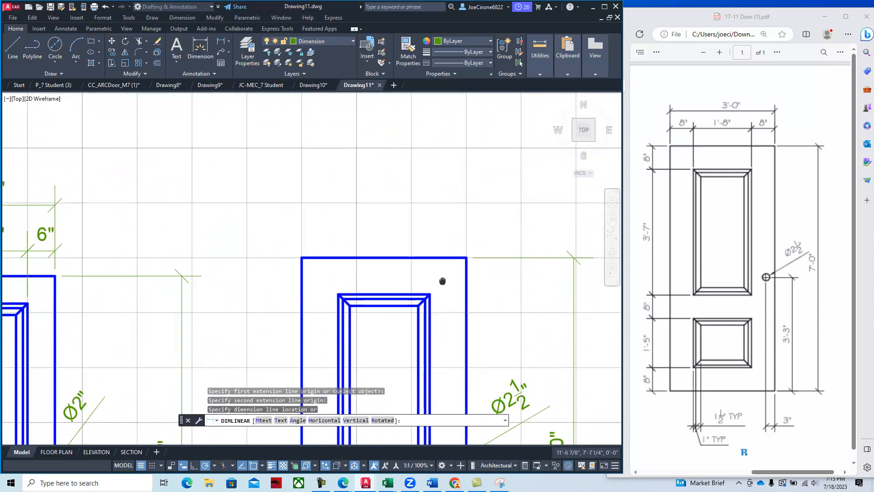
left_click(451, 223)
Dimension the upper panel's overall width on door B, in line with the stile dimension above the door.
right_click(472, 186)
left_click(491, 189)
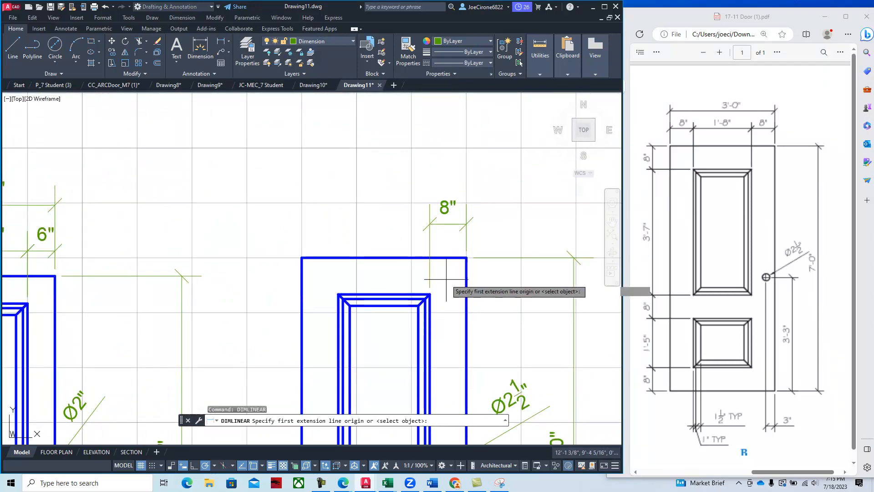
scroll(433, 295, "up", 4)
left_click(415, 292)
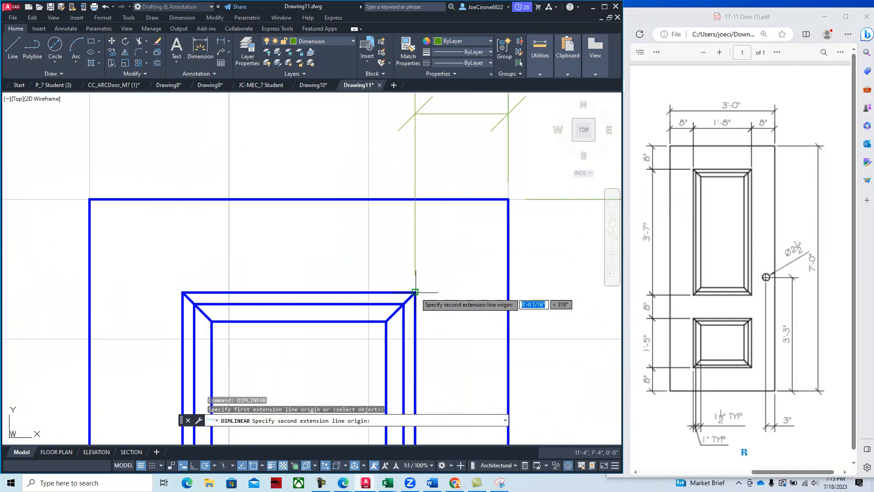
left_click(182, 292)
scroll(284, 158, "down", 2)
middle_click_drag(286, 165, 331, 234)
left_click(300, 210)
Dimension the horizontal distance from the upper panel's left edge to door B's left edge, in line with the panel width dimension.
right_click(348, 224)
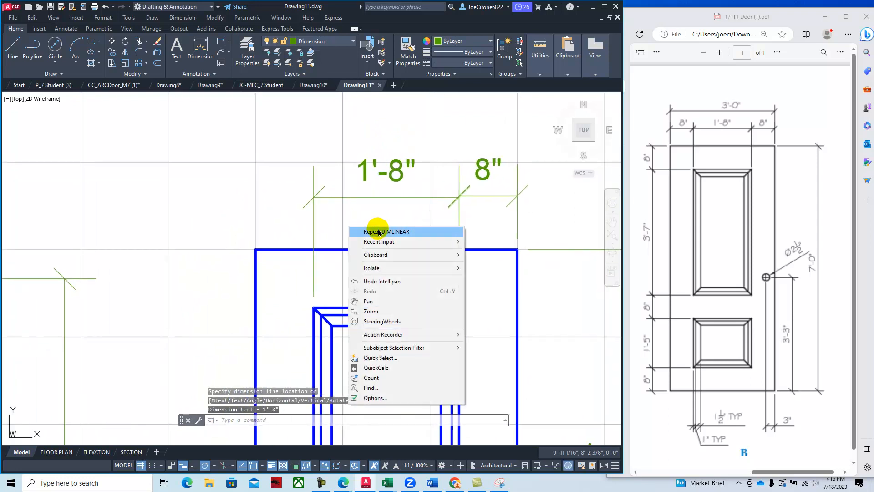
left_click(369, 230)
left_click(313, 308)
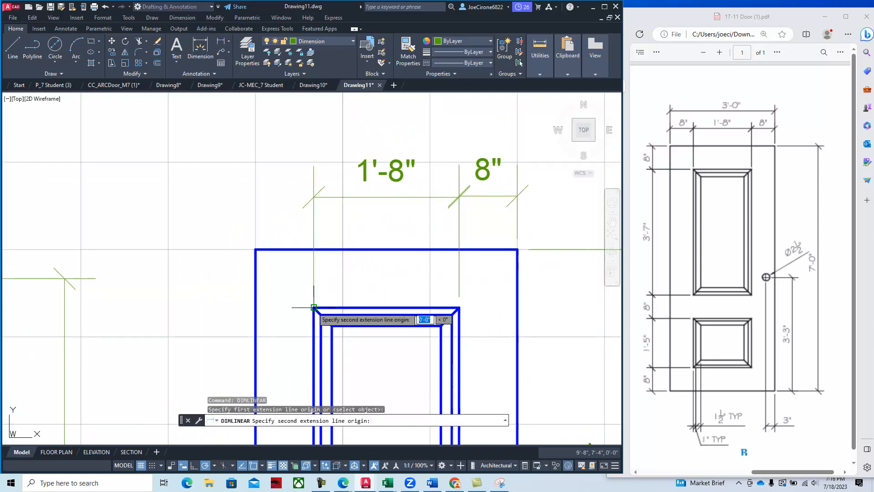
left_click(256, 249)
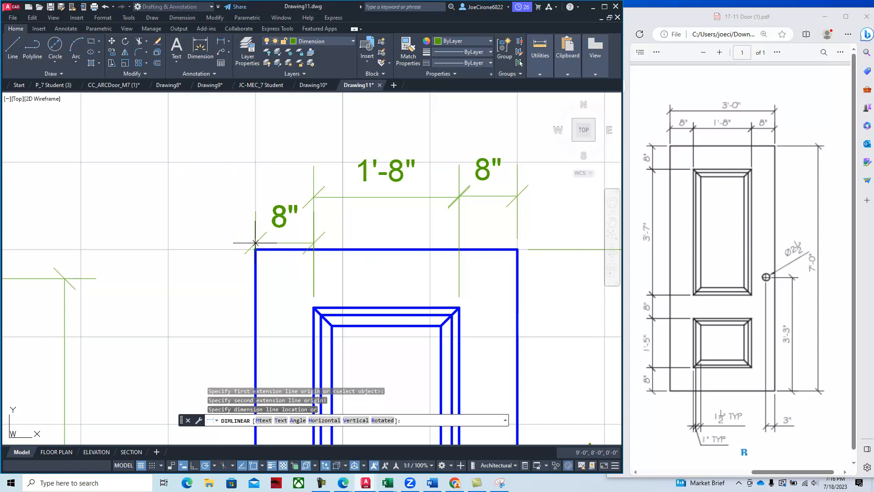
left_click(261, 196)
Dimension the vertical distance from the upper panel's top edge to door B's top edge, placed left of the door.
scroll(320, 286, "down", 4)
middle_click_drag(314, 302, 378, 249)
right_click(369, 253)
left_click(390, 258)
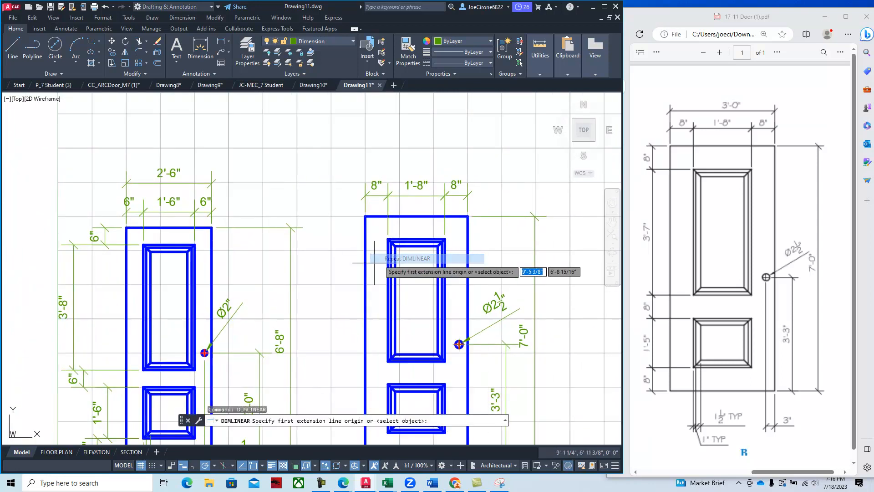
scroll(381, 240, "up", 5)
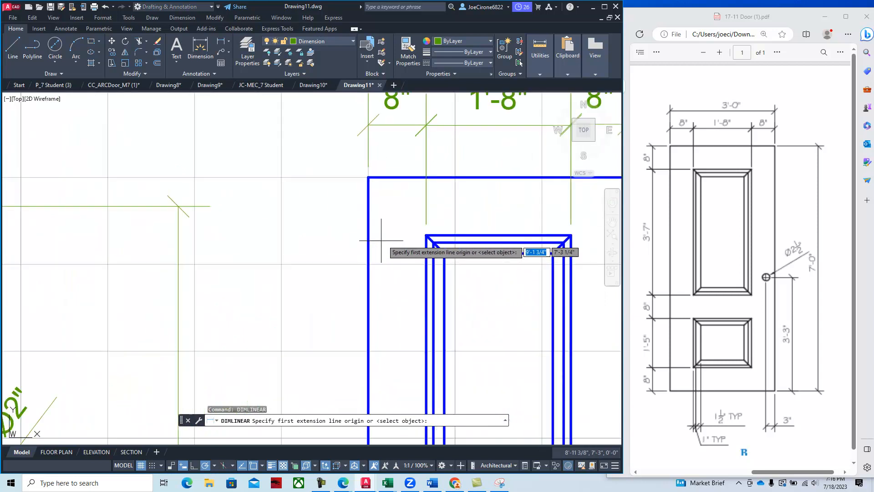
left_click(426, 235)
left_click(368, 177)
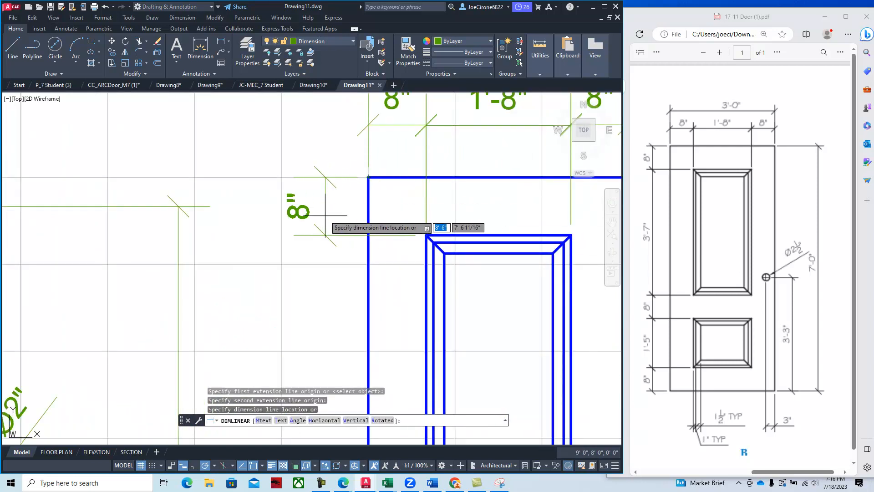
left_click(322, 214)
Dimension the upper panel's overall height on door B, in line with the top rail dimension beside the door.
right_click(403, 260)
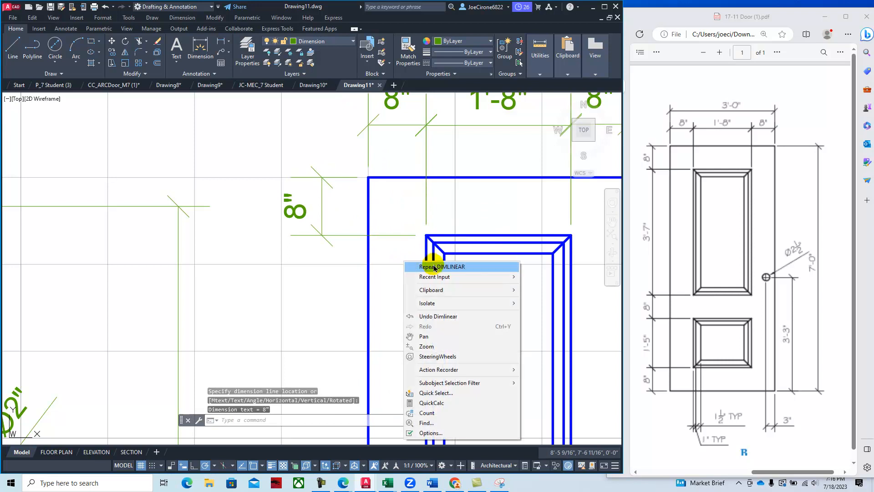
left_click(433, 265)
middle_click_drag(370, 355, 366, 223)
scroll(366, 223, "down", 3)
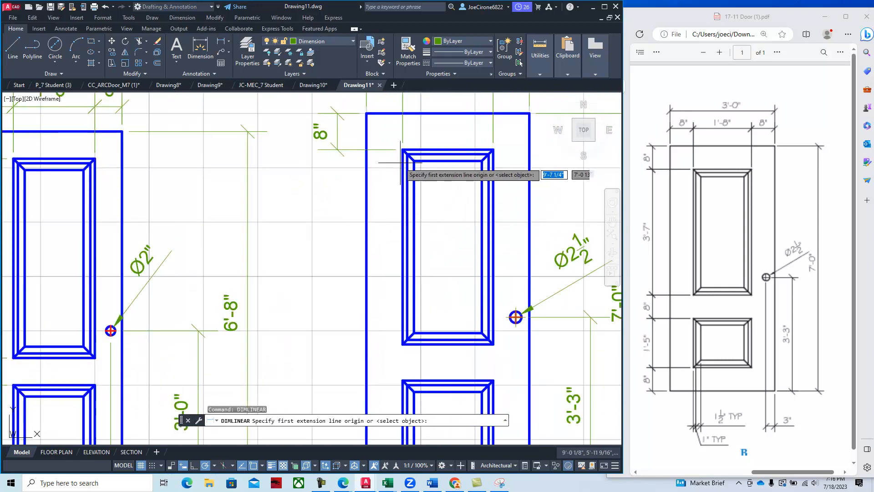
left_click(403, 150)
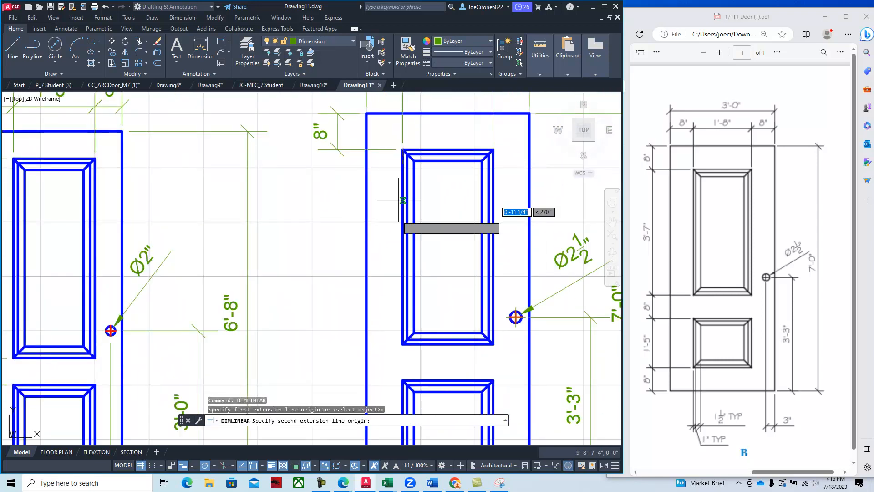
left_click(402, 343)
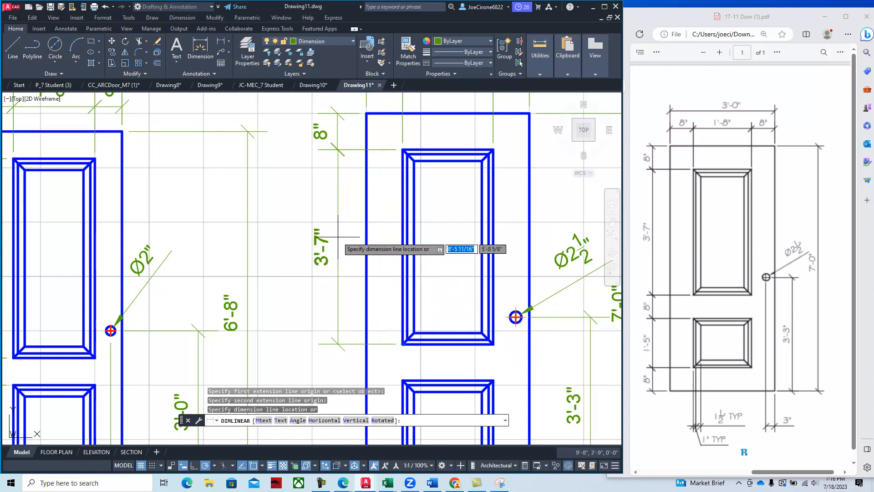
left_click(337, 238)
Dimension the vertical gap between door B's upper and lower panels, in line with the upper panel's height dimension.
mouse_move(391, 289)
middle_mouse_down()
mouse_move(407, 190)
mouse_move(419, 226)
mouse_move(418, 282)
middle_mouse_up()
scroll(421, 264, "down", 2)
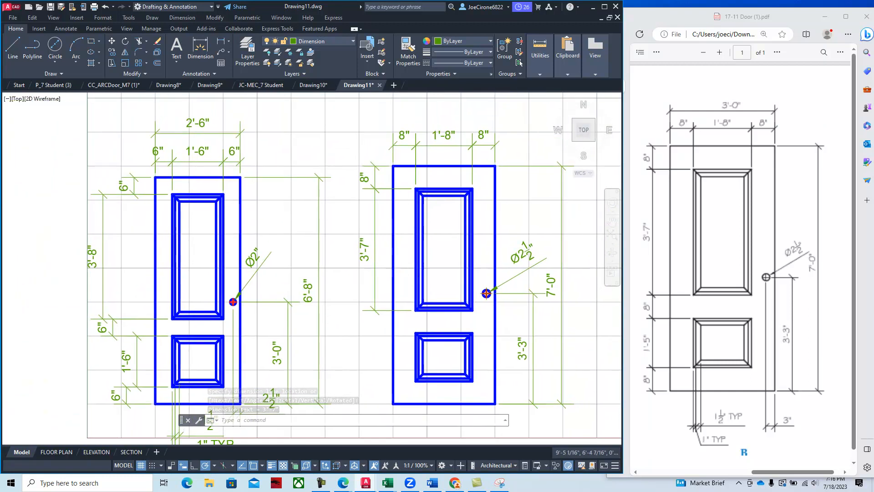
scroll(405, 217, "up", 3)
scroll(405, 217, "down", 2)
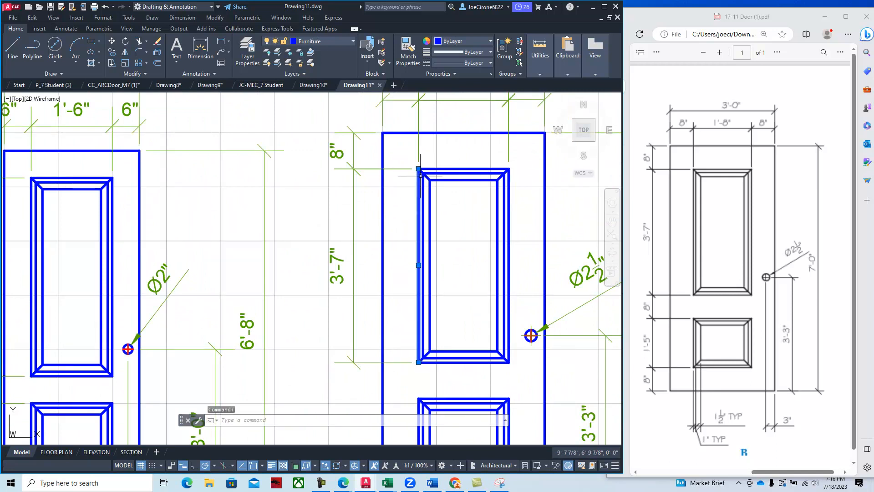
mouse_move(418, 169)
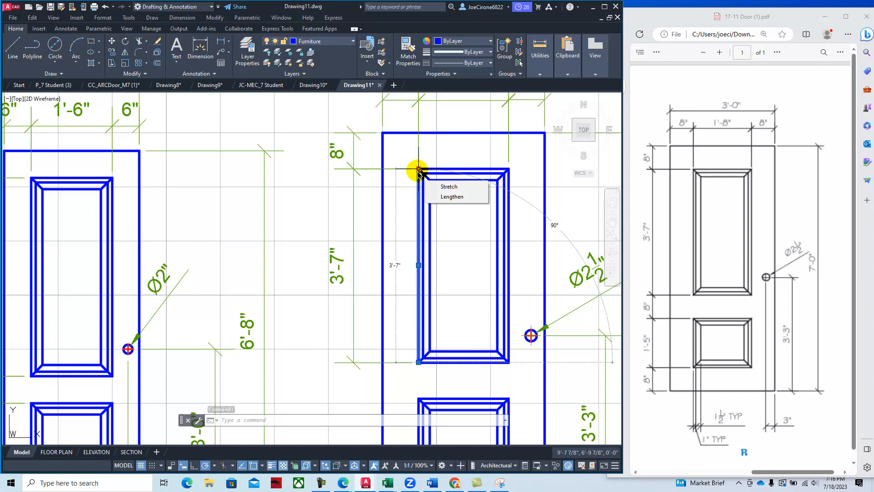
scroll(419, 169, "down", 3)
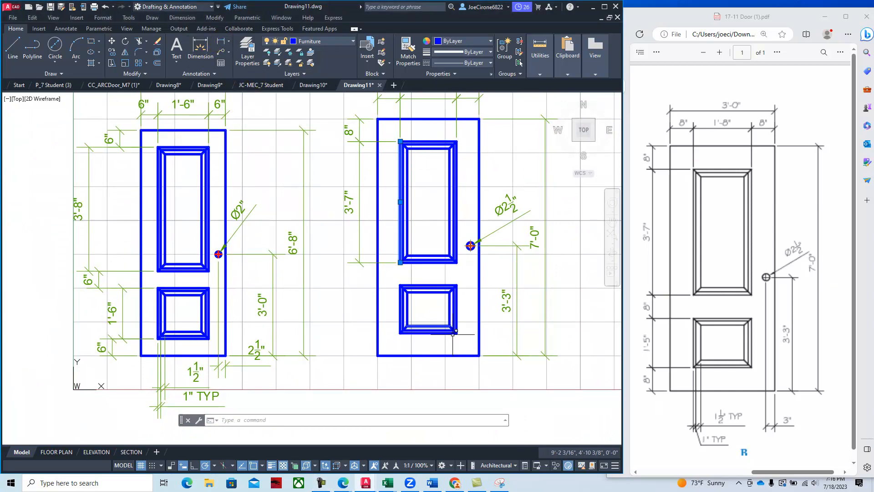
scroll(360, 248, "up", 4)
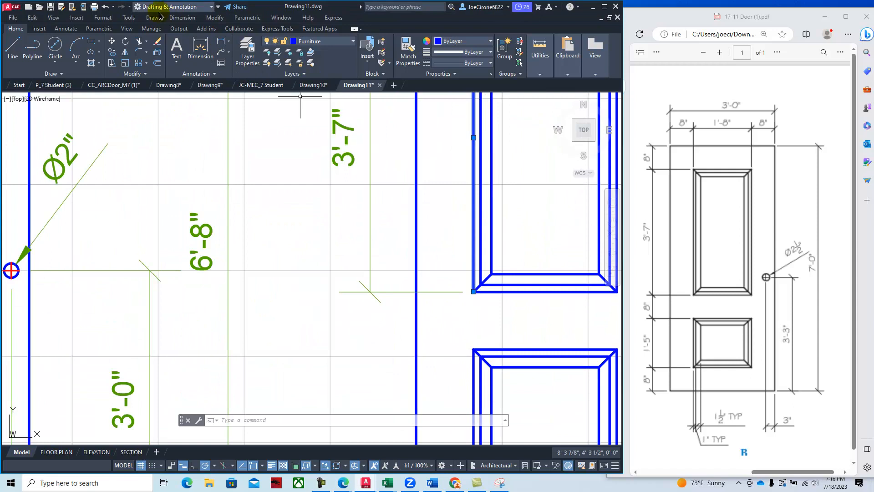
left_click(220, 45)
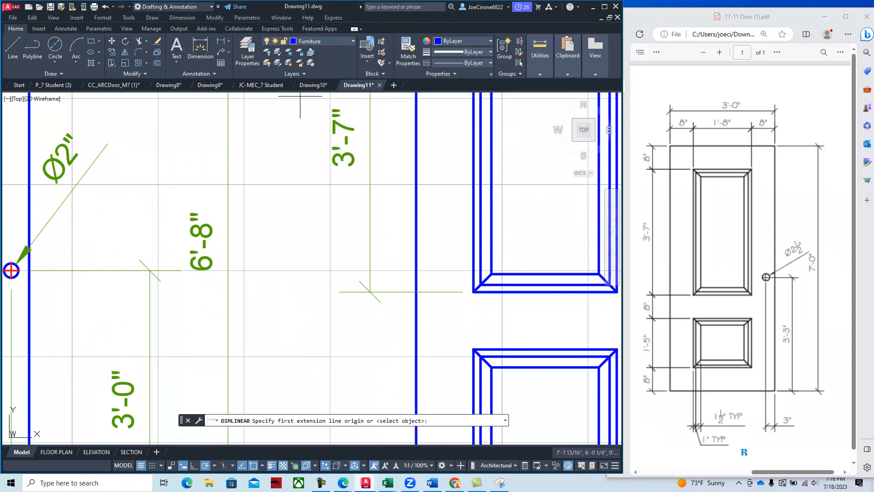
left_click(473, 348)
left_click(473, 291)
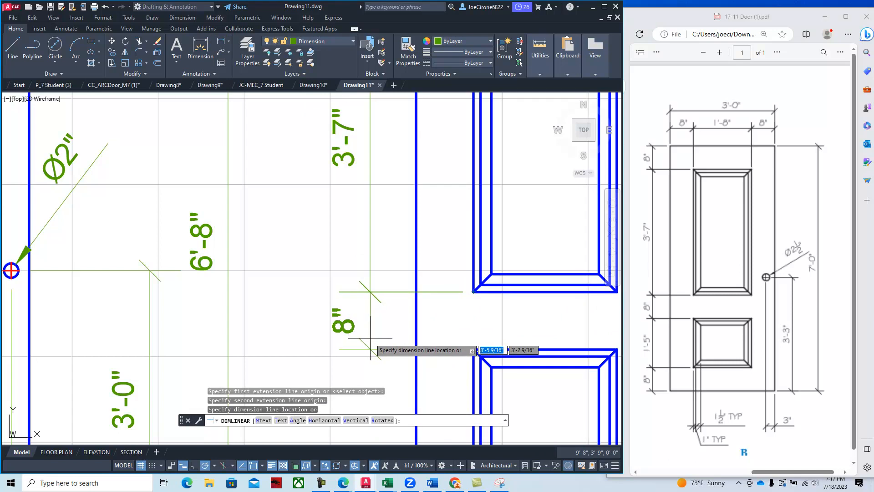
left_click(370, 337)
Dimension the lower panel's overall height on door B, in line with the panel gap dimension.
middle_click_drag(466, 383, 470, 176)
right_click(468, 203)
left_click(487, 207)
left_click(480, 143)
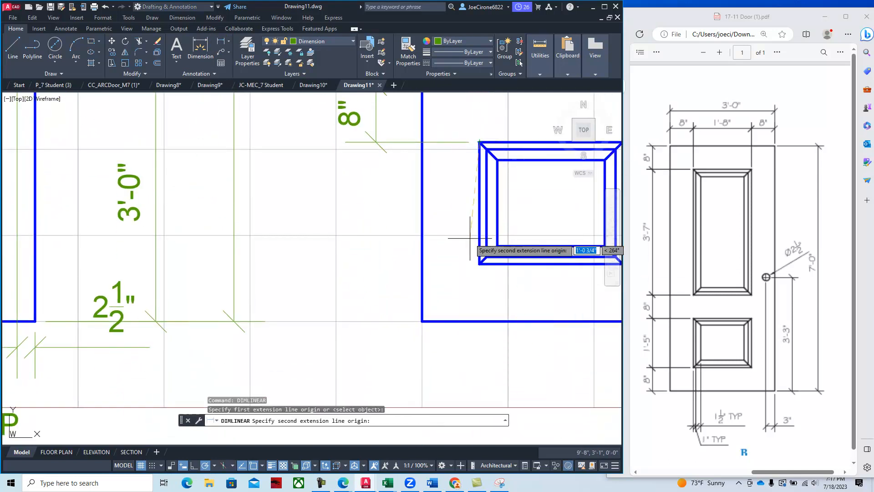
left_click(480, 263)
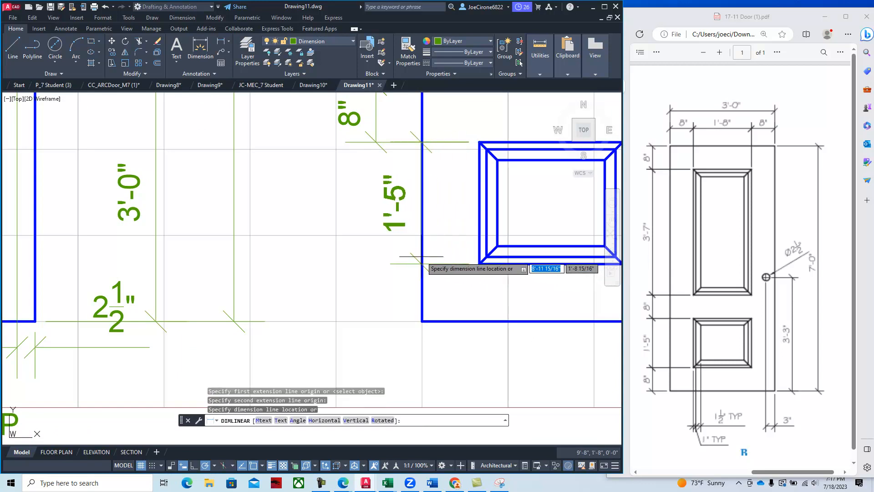
left_click(376, 256)
Dimension the vertical distance from the lower panel's bottom edge to door B's bottom edge, in line with the panel height dimension.
right_click(463, 315)
left_click(493, 140)
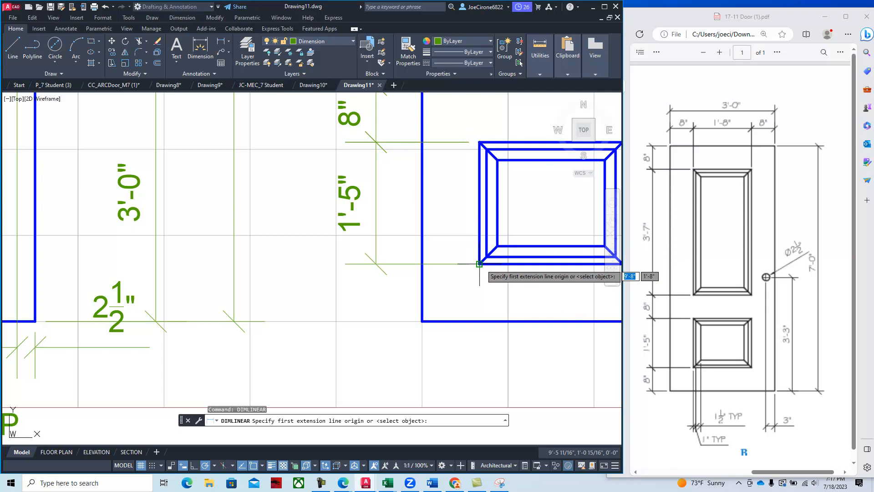
left_click(479, 263)
left_click(422, 320)
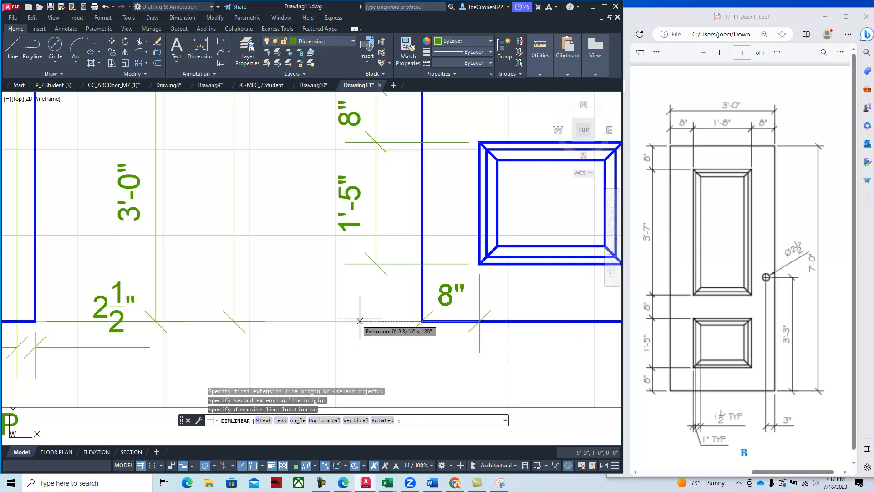
left_click(376, 298)
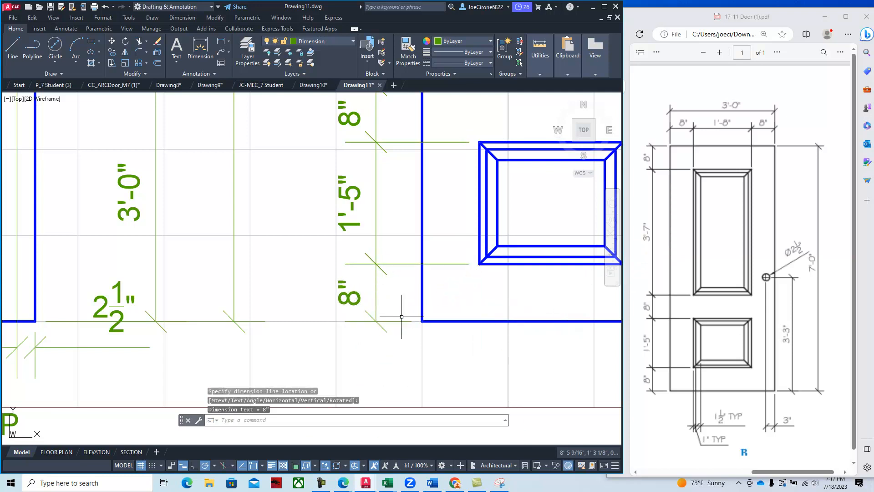
Dimension the horizontal width of the lower panel's outer trim band at its lower-left corner, placed below door B.
scroll(466, 299, "down", 2)
mouse_move(475, 311)
middle_mouse_down()
mouse_move(463, 295)
mouse_move(360, 278)
mouse_move(354, 304)
middle_mouse_up()
left_click(221, 44)
scroll(363, 313, "up", 2)
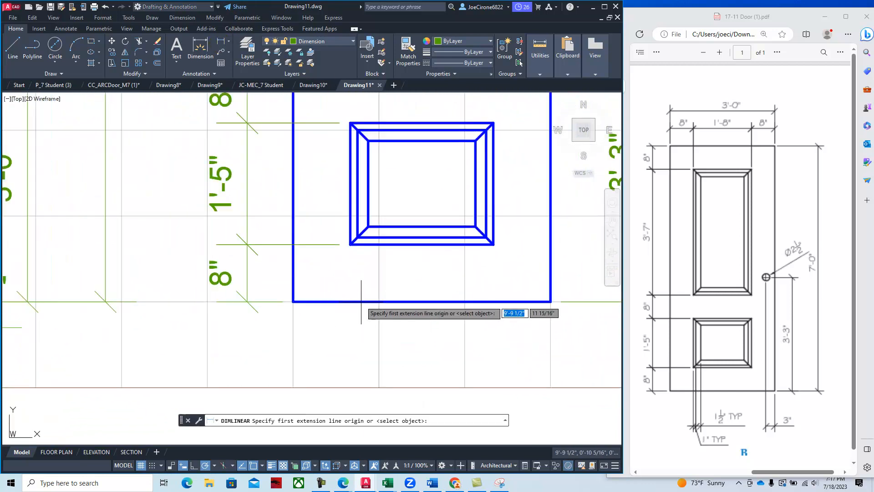
left_click(351, 244)
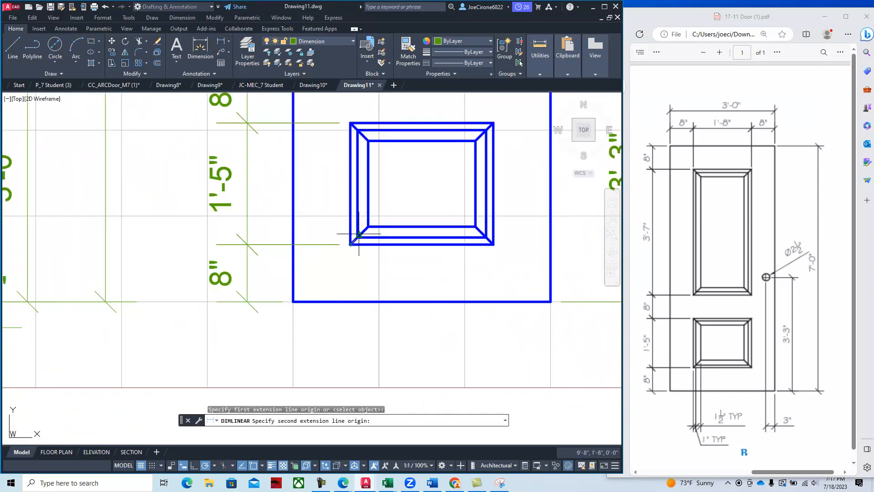
left_click(357, 237)
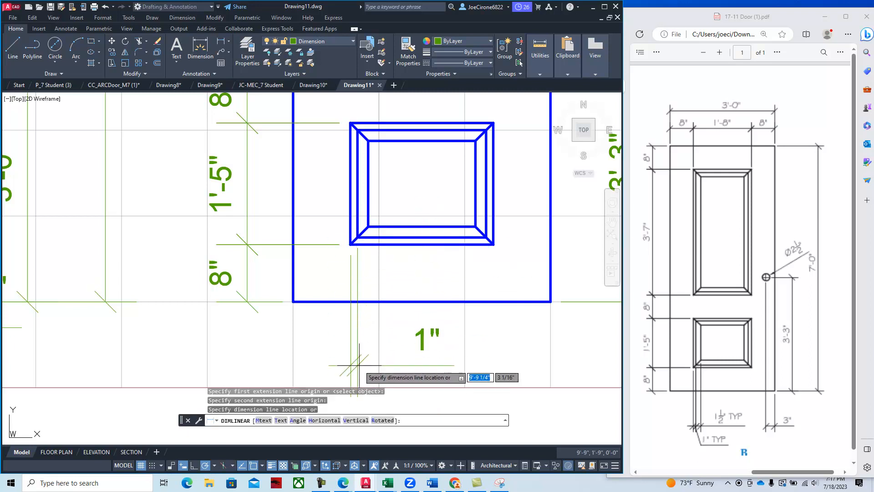
scroll(358, 364, "down", 2)
middle_click_drag(358, 364, 375, 326)
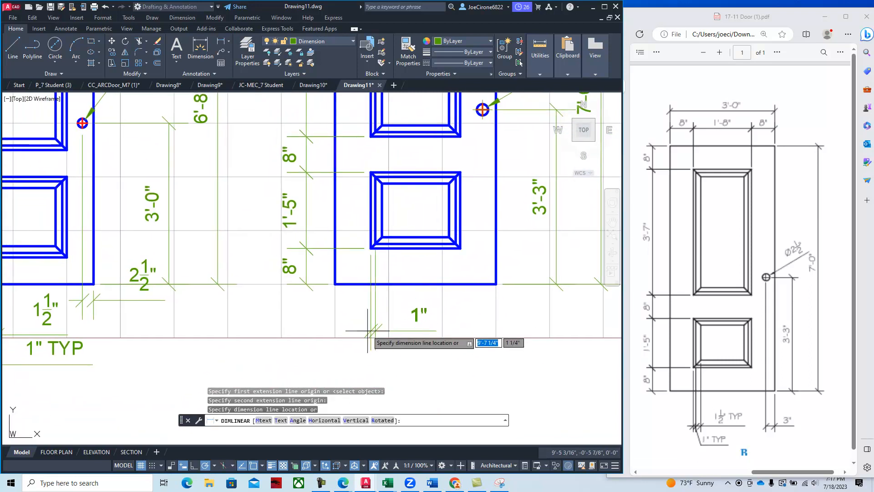
left_click(368, 327)
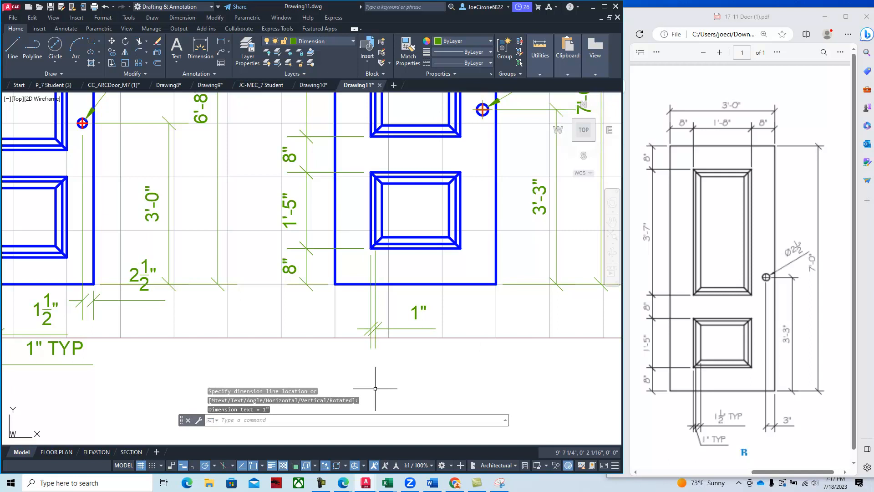
Insert the placeholder text "klsdjaf" in front of the measured value in door B's trim band dimension.
double_click(412, 319)
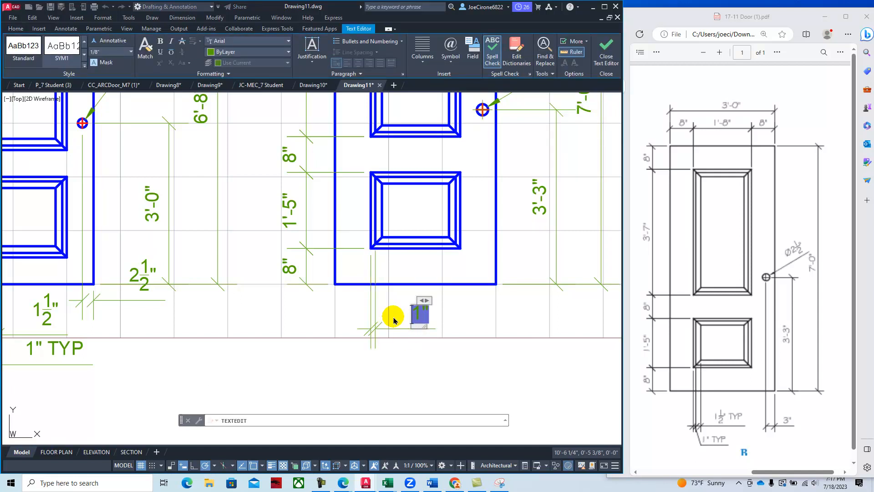
type("klsdjaf")
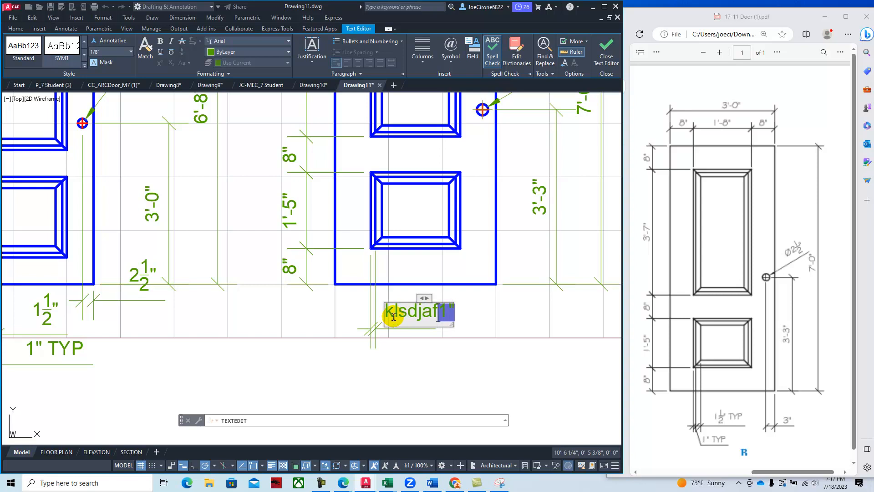
left_click(614, 61)
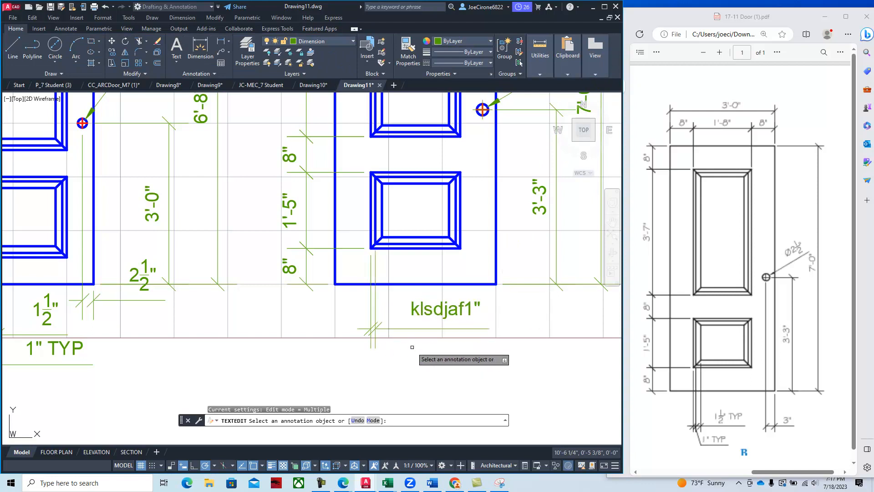
Delete all the text in door B's trim band dimension to restore its default measured value, and end text editing.
left_click(454, 311)
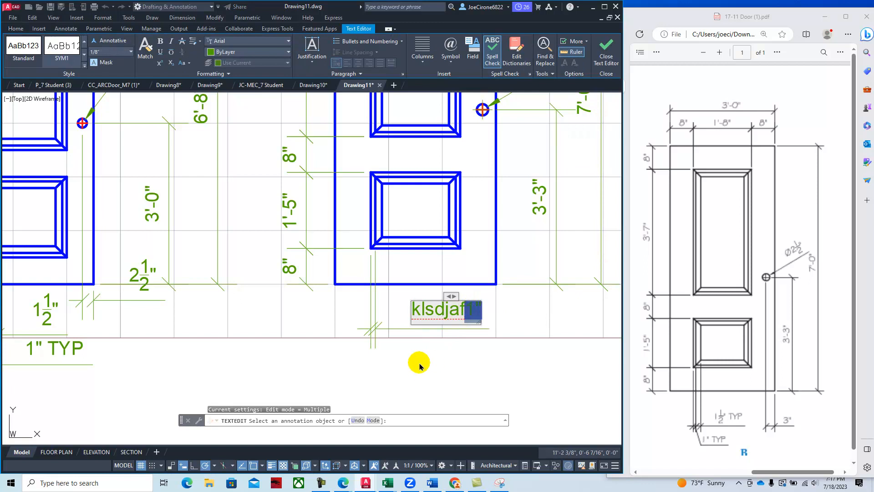
key("BackSpace")
key("BackSpace")
key("BackSpace")
key("BackSpace")
key("BackSpace")
key("BackSpace")
key("BackSpace")
key("BackSpace")
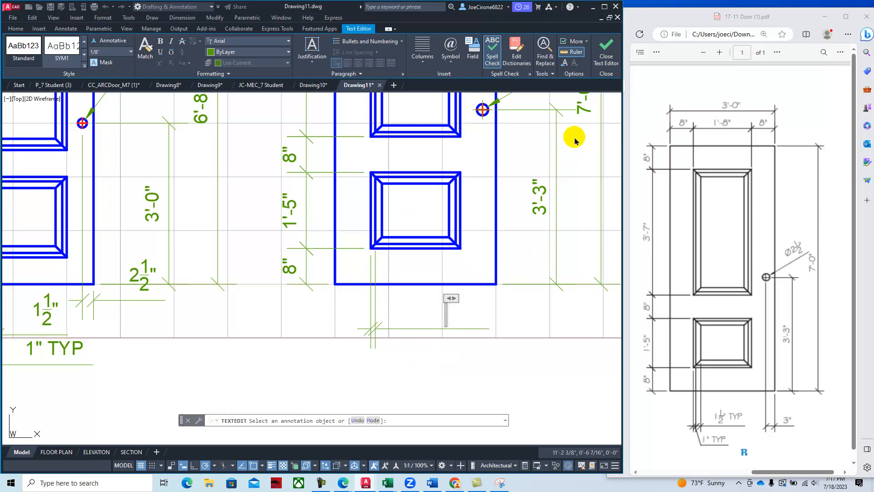
left_click(592, 304)
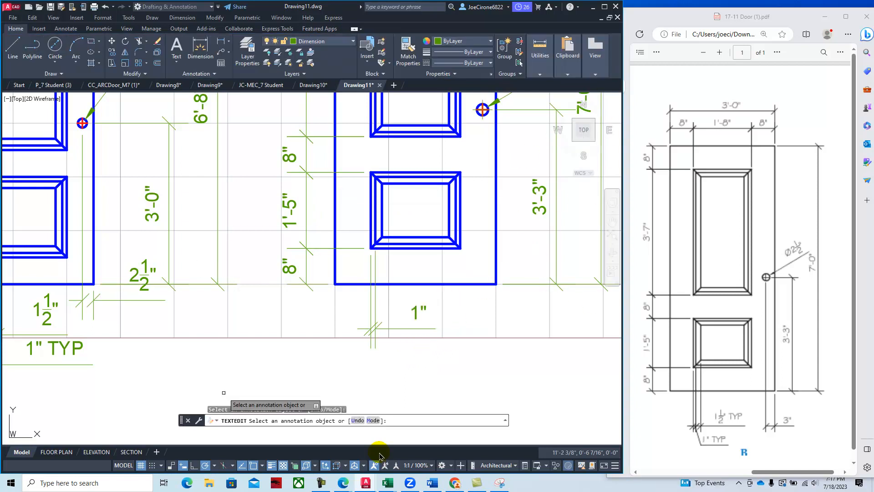
key("Escape")
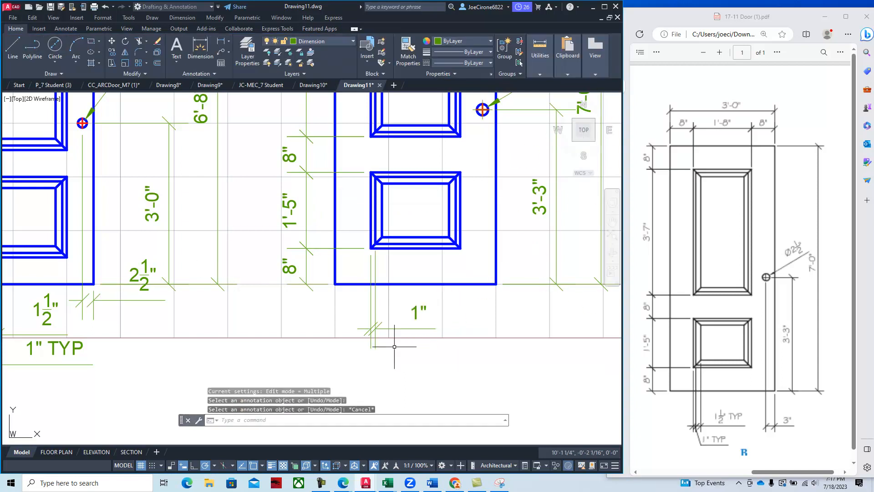
Add "TYP" after the measured value in the trim band dimension below door B, and end text editing.
left_click(418, 312)
key("Escape")
key("Escape")
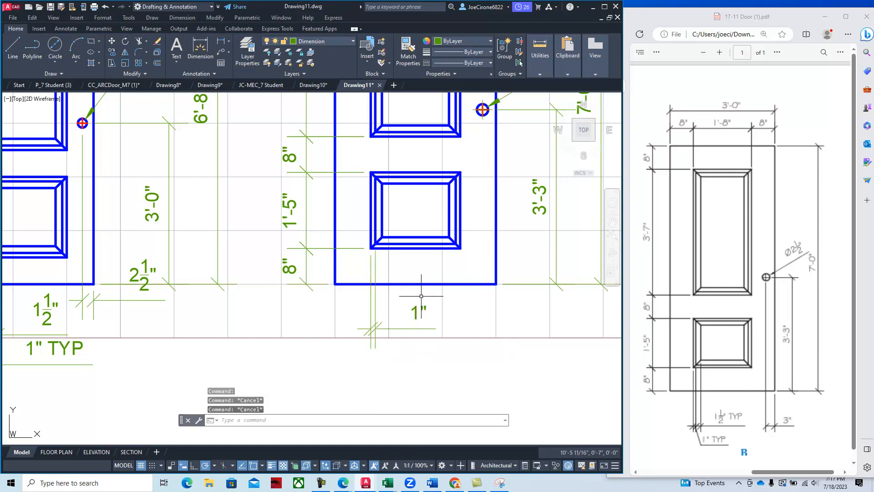
double_click(417, 311)
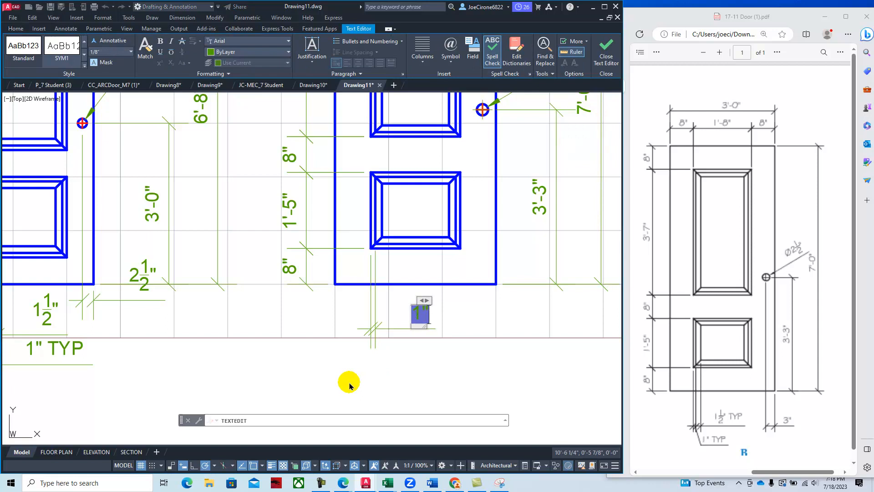
type("TTO")
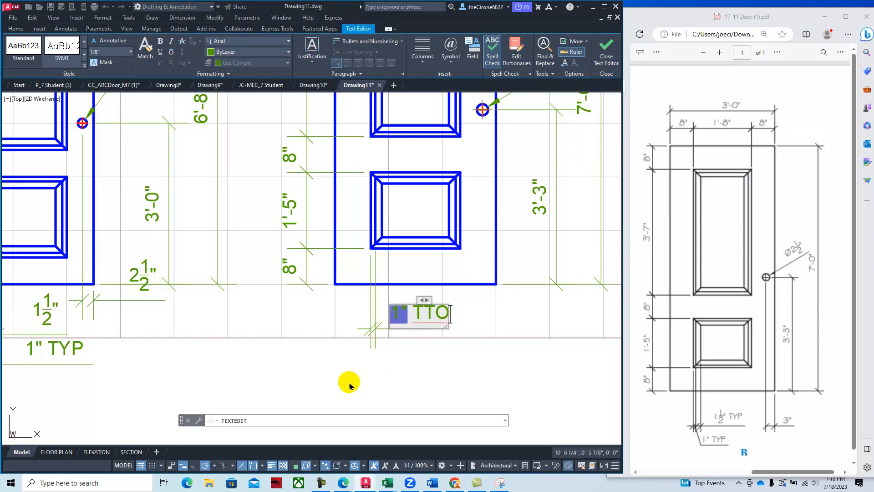
key("BackSpace")
key("BackSpace")
type("YP")
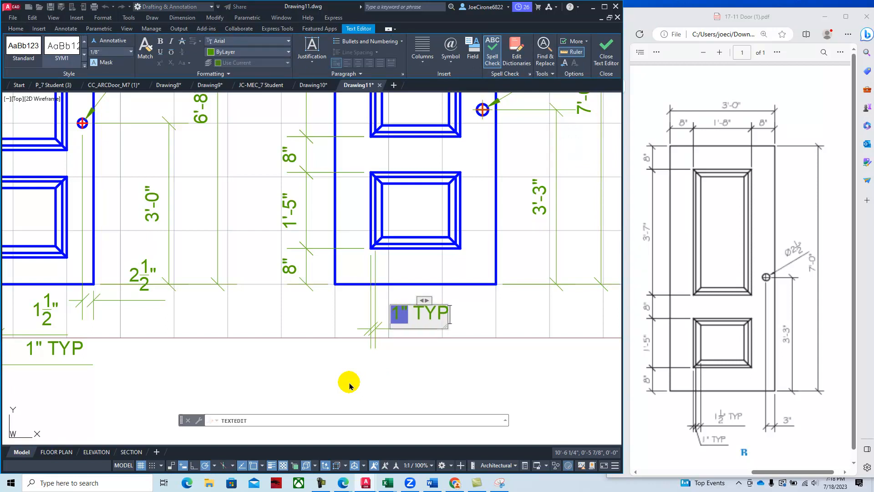
left_click(606, 50)
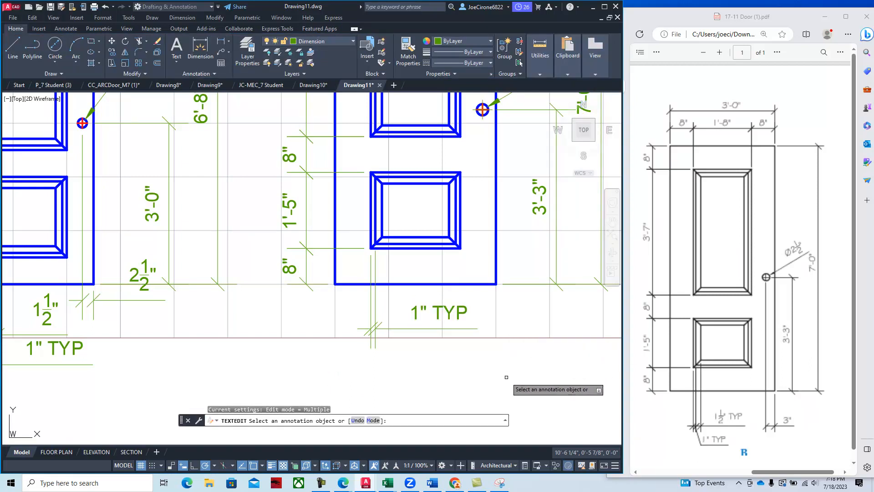
key("Escape")
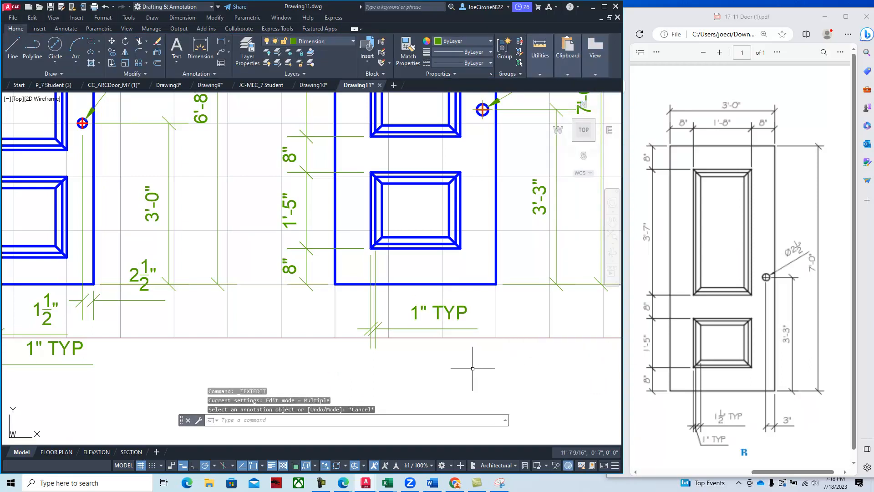
Move the 1" TYP dimension line farther below door B, leaving room for another dimension above it.
left_click(413, 311)
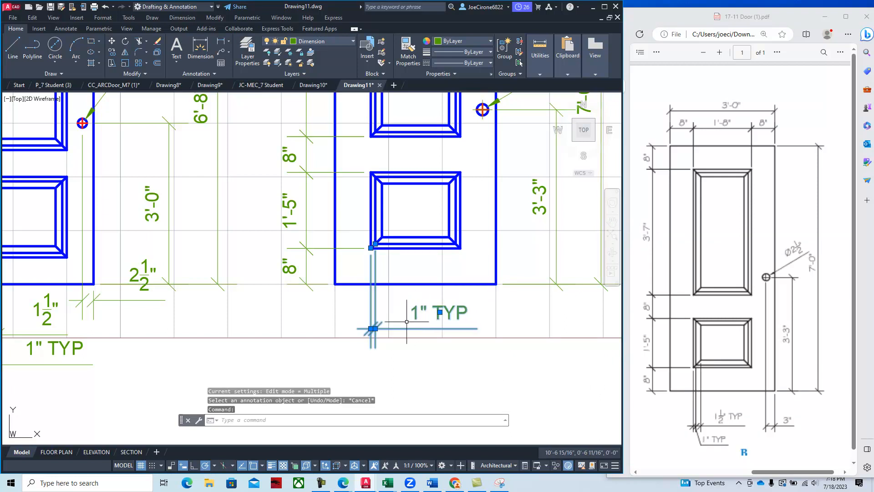
left_click(372, 328)
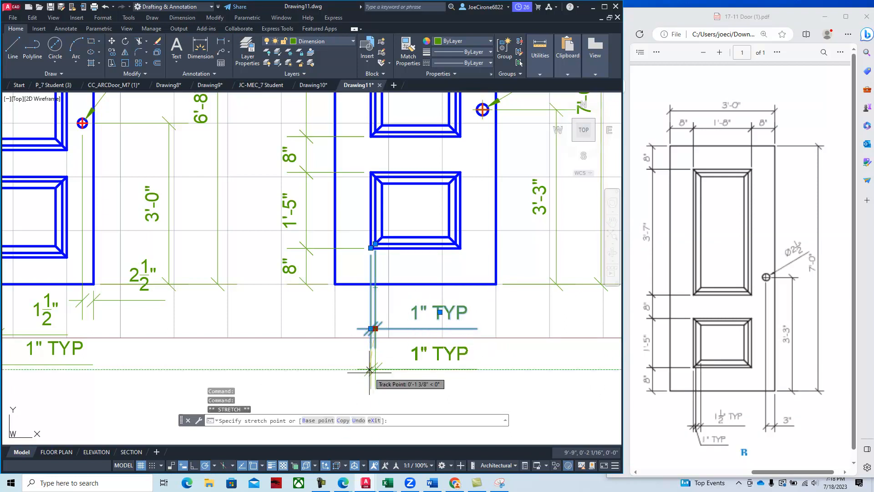
key("Escape")
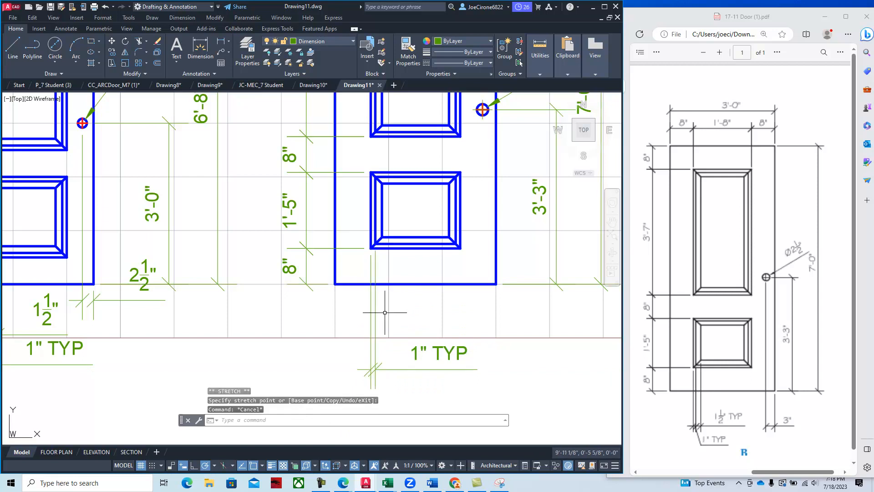
Dimension the horizontal width of the lower panel's inner trim band at its lower-left corner, placed between door B and the 1" TYP dimension.
left_click(200, 48)
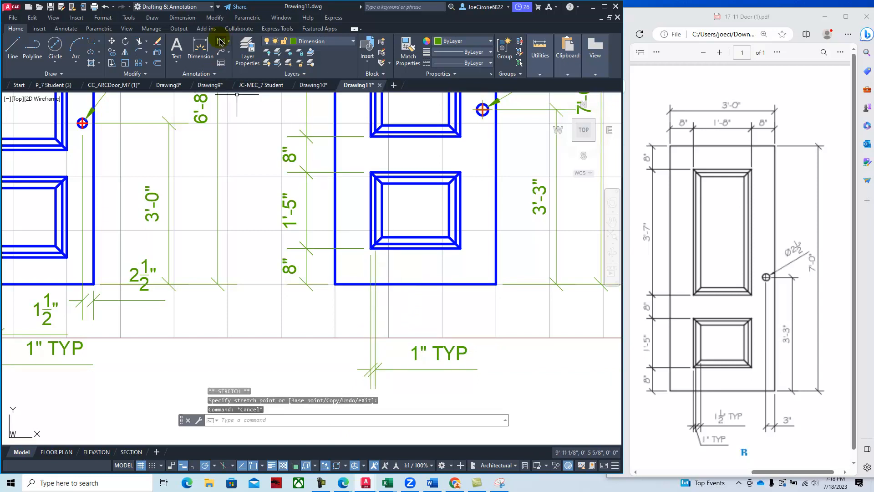
scroll(395, 260, "up", 4)
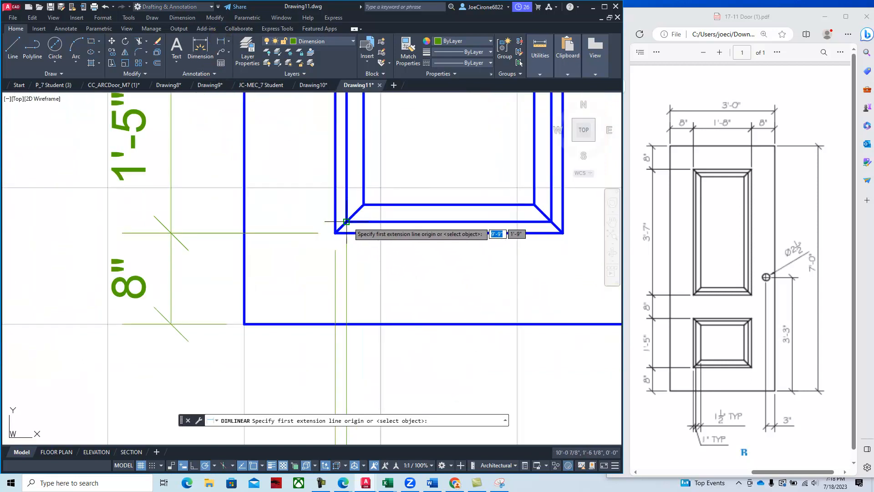
left_click(347, 221)
left_click(364, 204)
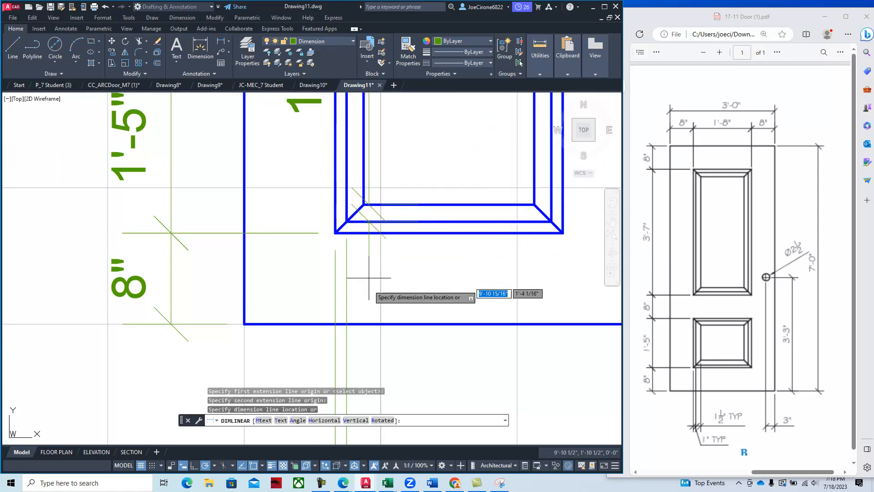
scroll(389, 313, "down", 4)
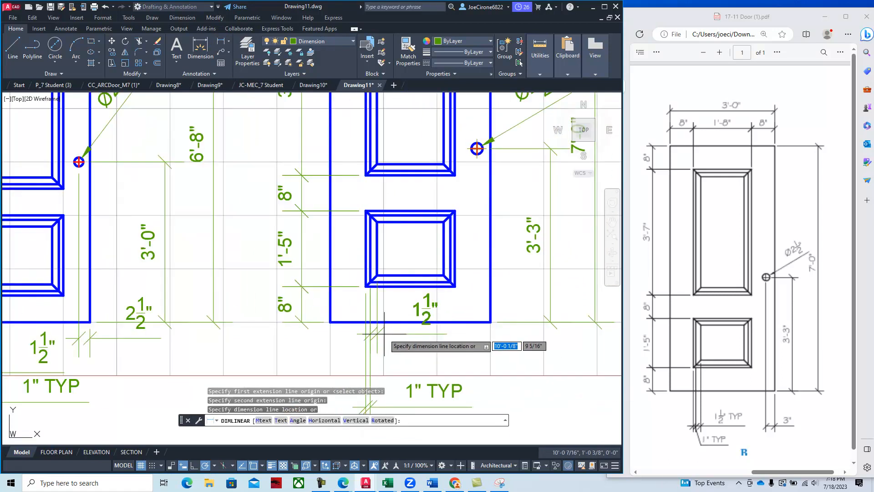
left_click(401, 373)
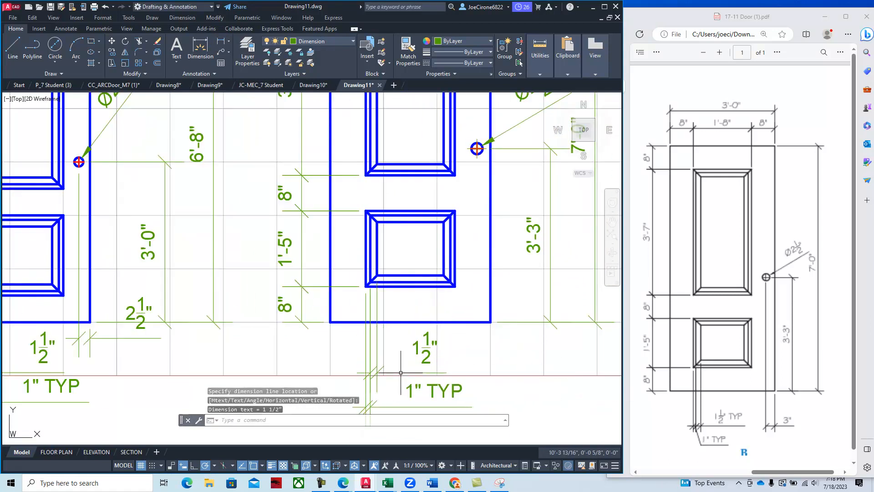
Add "TYP" after the measured value in door B's inner trim band dimension, and end text editing.
double_click(435, 349)
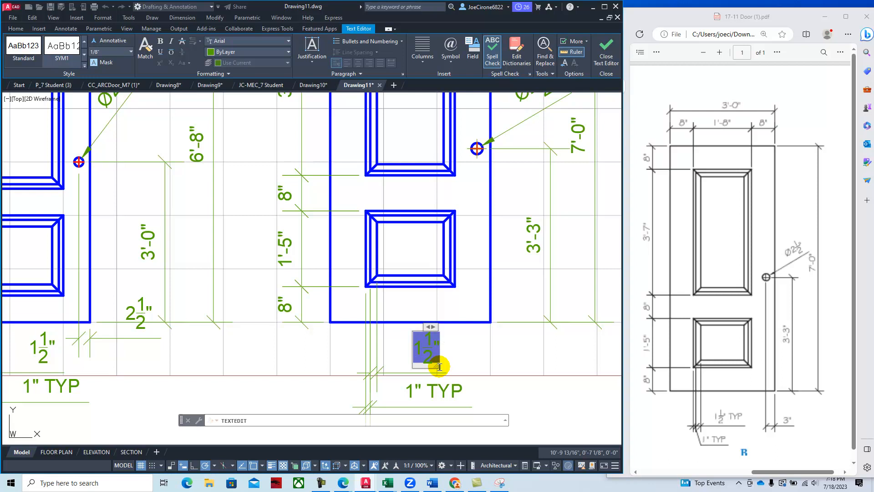
type("TYP")
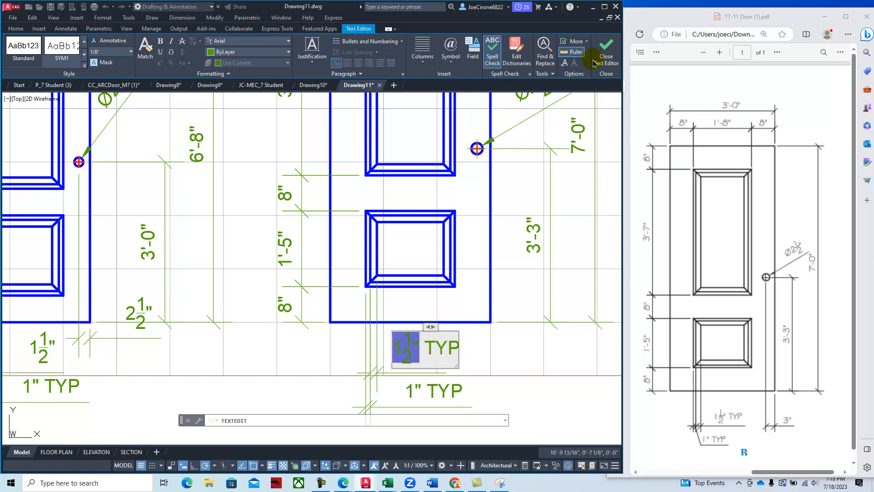
left_click(606, 50)
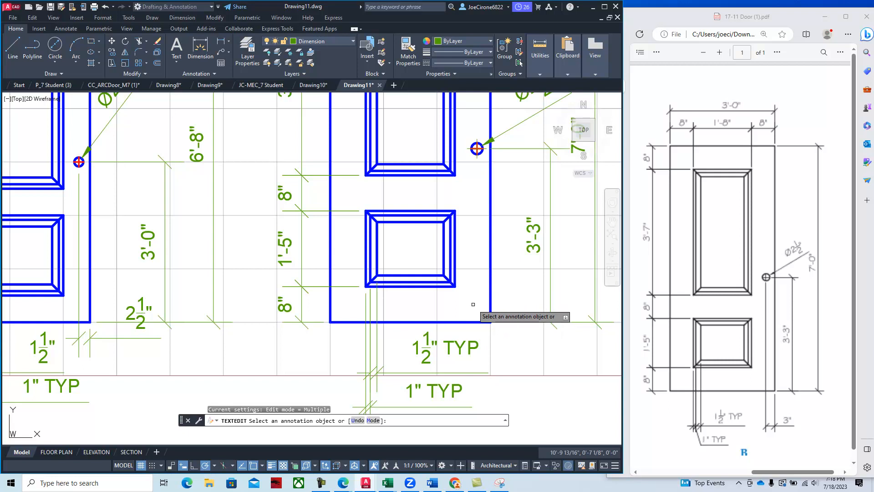
key("Return")
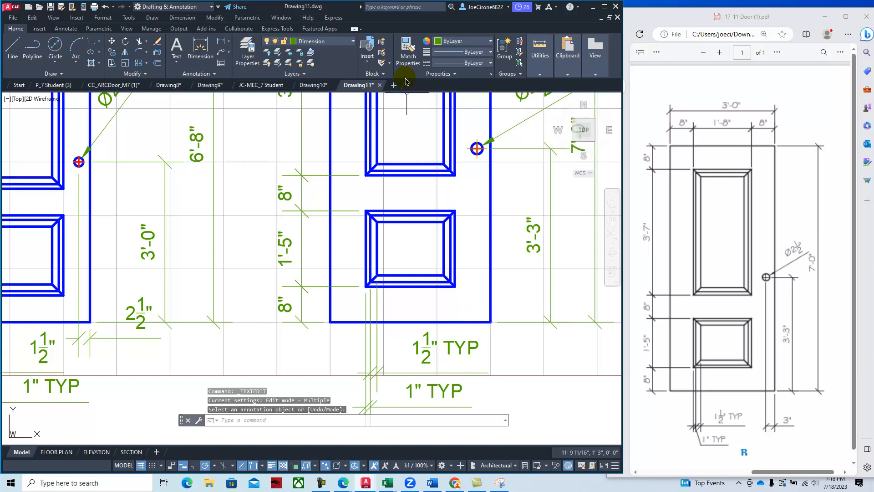
Dimension the horizontal distance from door B's knob center line to the door's lower-right corner, placed below the door.
left_click(220, 42)
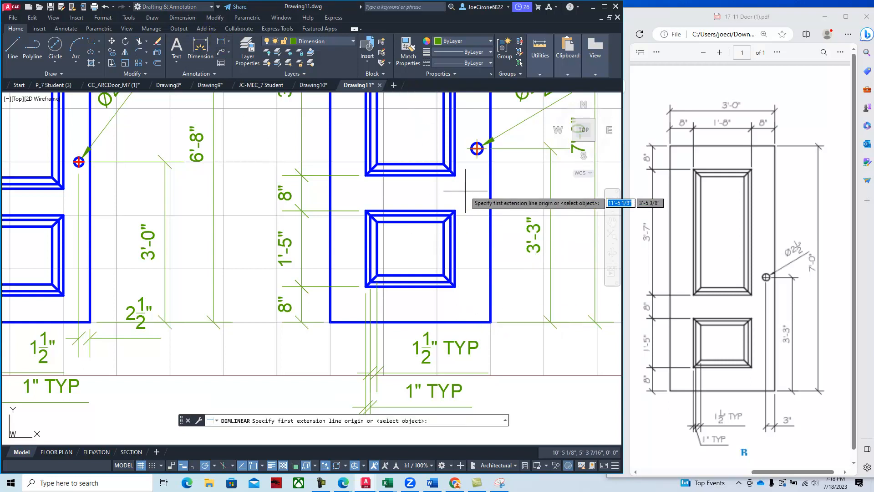
scroll(457, 196, "up", 4)
mouse_move(478, 141)
middle_mouse_down()
mouse_move(484, 188)
mouse_move(448, 281)
middle_mouse_up()
scroll(451, 273, "up", 4)
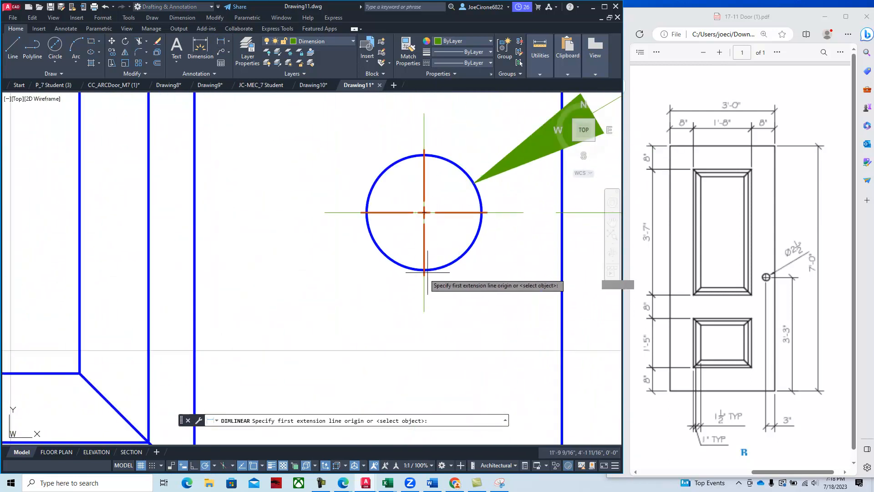
left_click(424, 275)
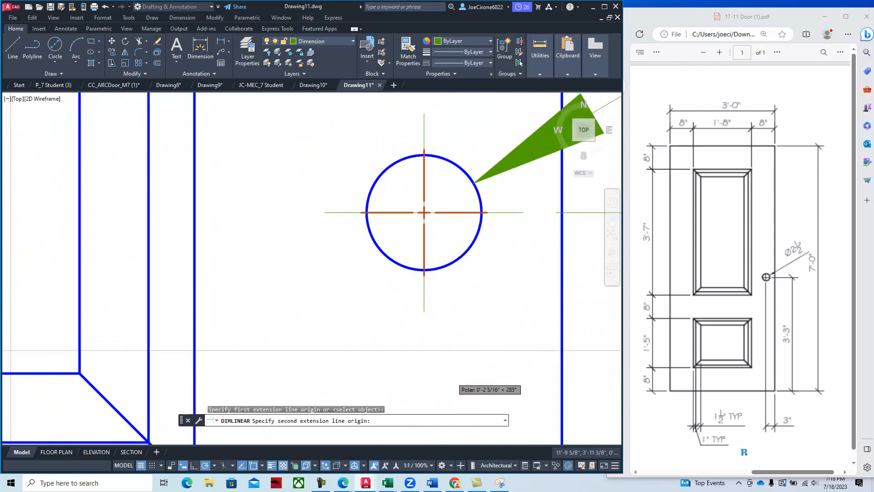
scroll(449, 371, "down", 5)
mouse_move(447, 386)
middle_mouse_down()
mouse_move(465, 215)
mouse_move(459, 177)
middle_mouse_up()
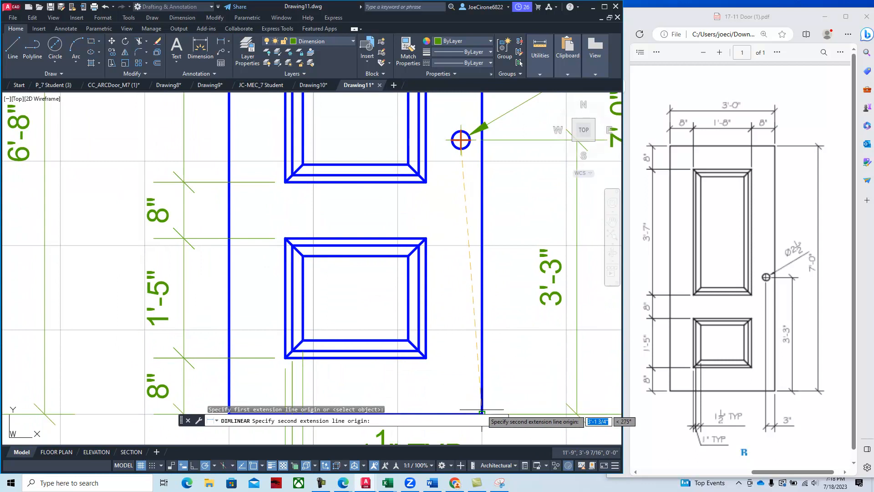
middle_click_drag(494, 371, 513, 282)
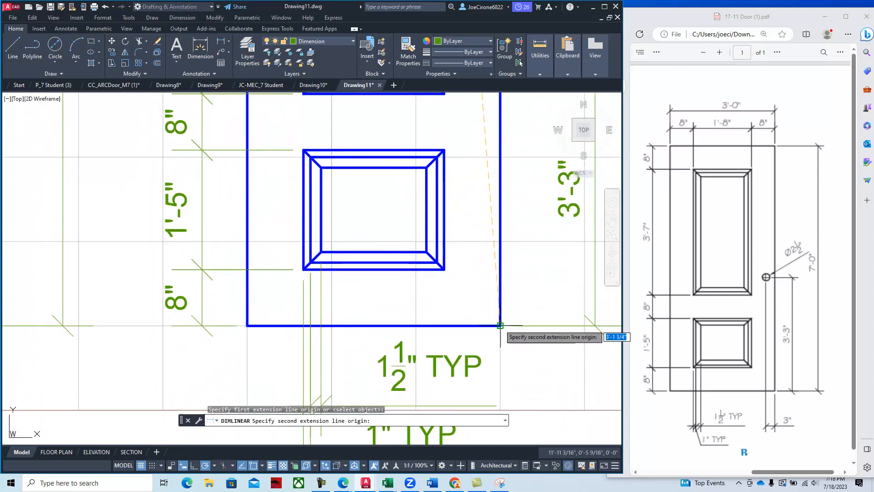
left_click(501, 327)
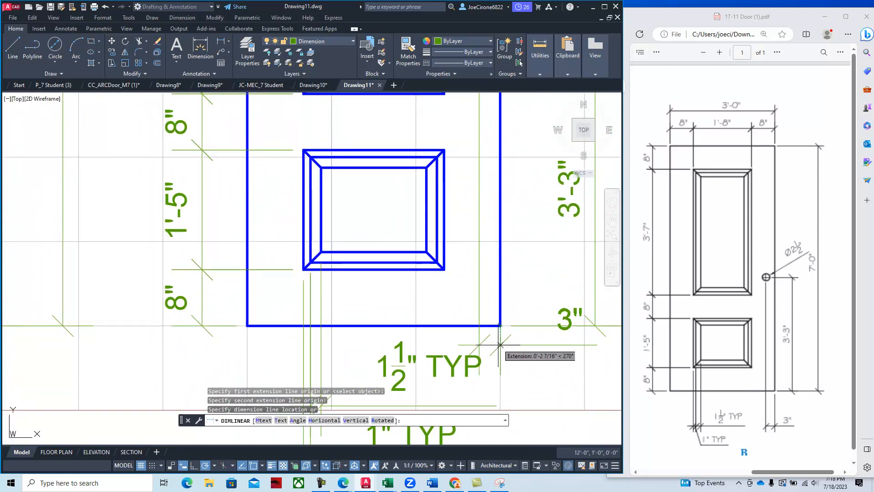
left_click(500, 386)
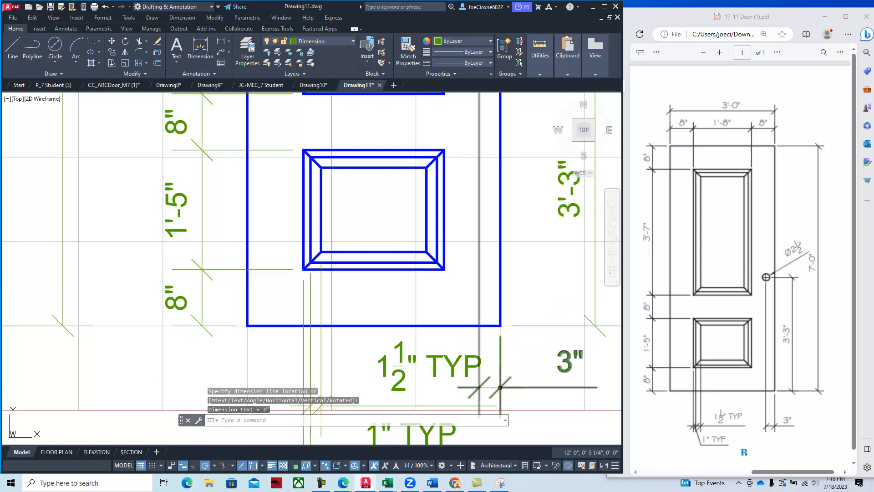
Set the center mark of door B's knob diameter dimension to None, and deselect the dimension.
scroll(503, 368, "down", 4)
middle_click_drag(505, 358, 485, 355)
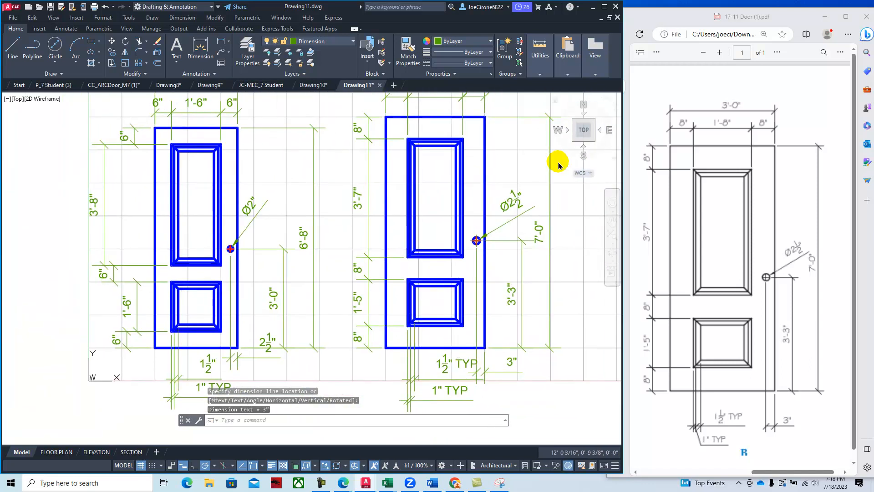
left_click(513, 222)
right_click(513, 222)
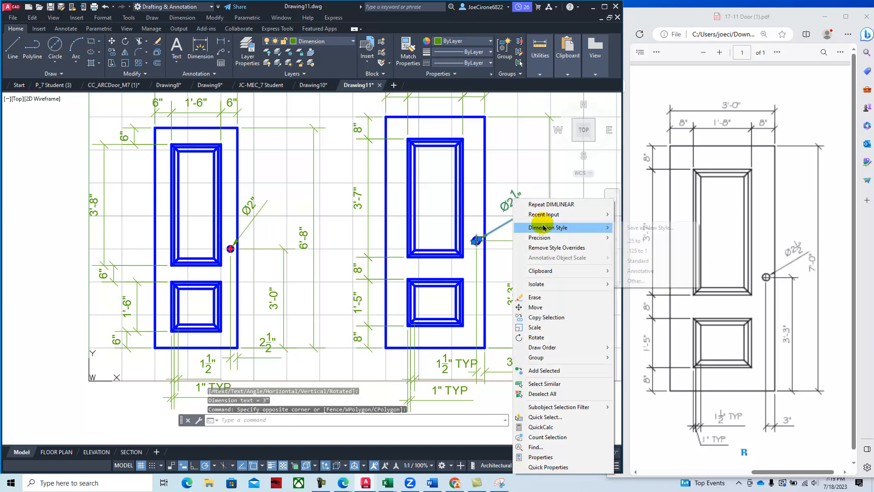
left_click(540, 457)
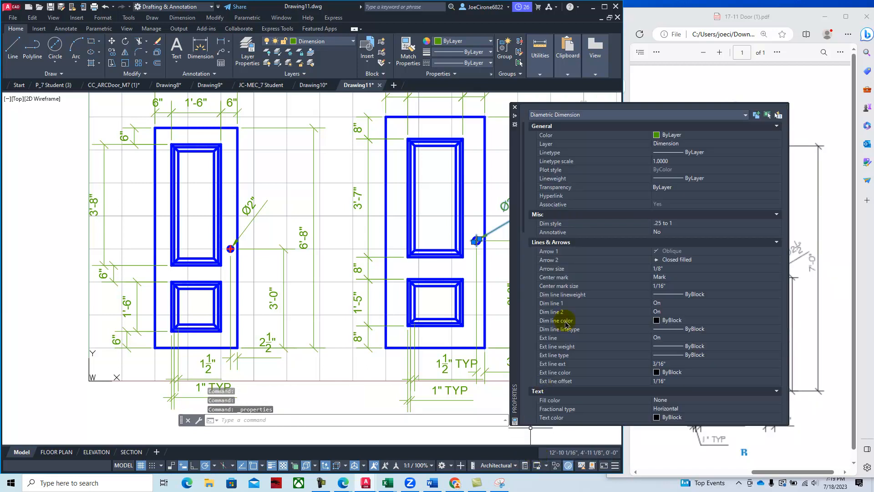
left_click(684, 279)
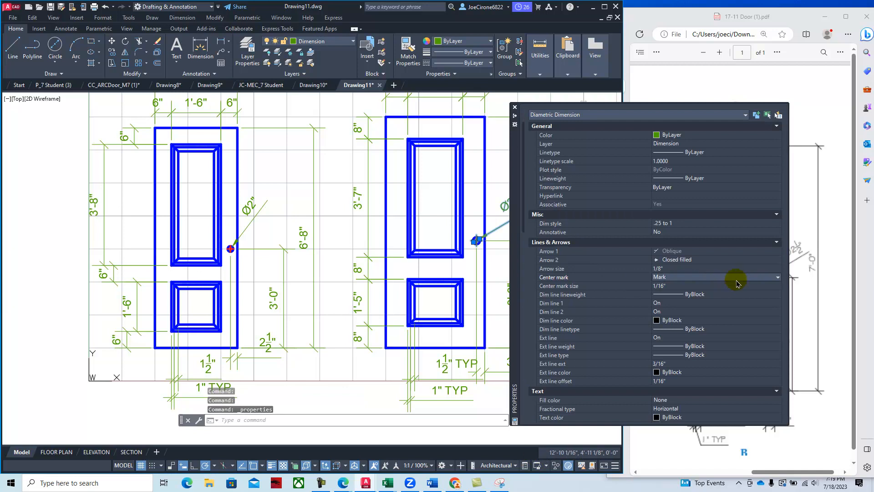
left_click(774, 278)
left_click(690, 306)
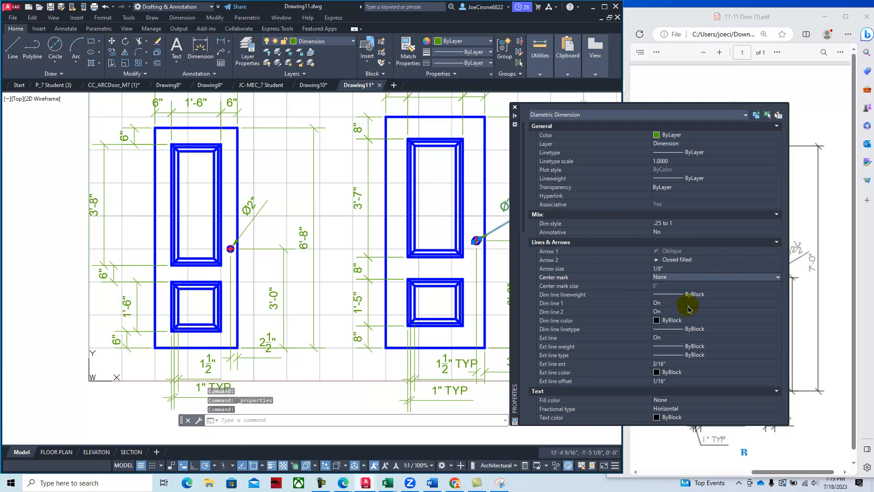
left_click(514, 108)
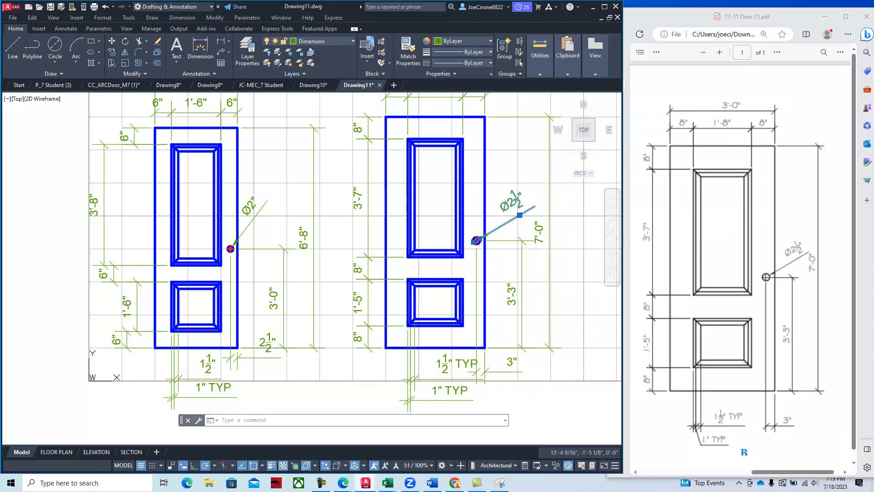
key("Escape")
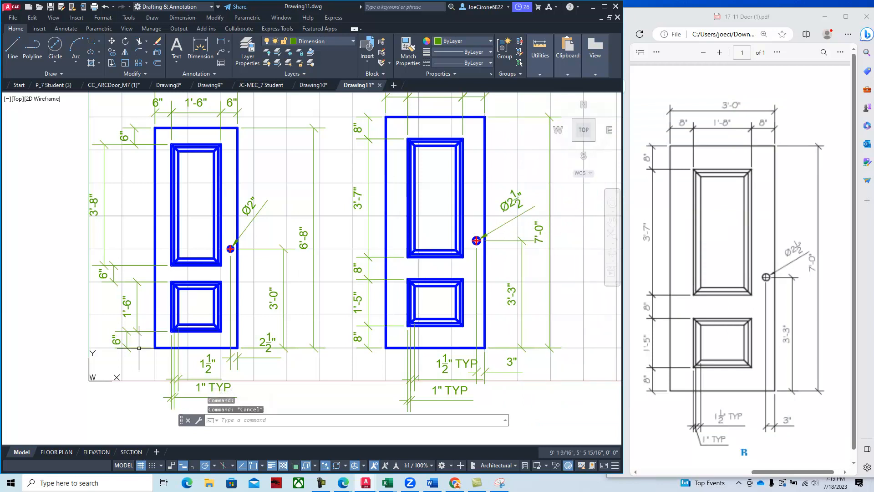
Switch to the FLOOR PLAN layout and shift the two door elevations slightly to the right inside its viewport.
left_click(56, 452)
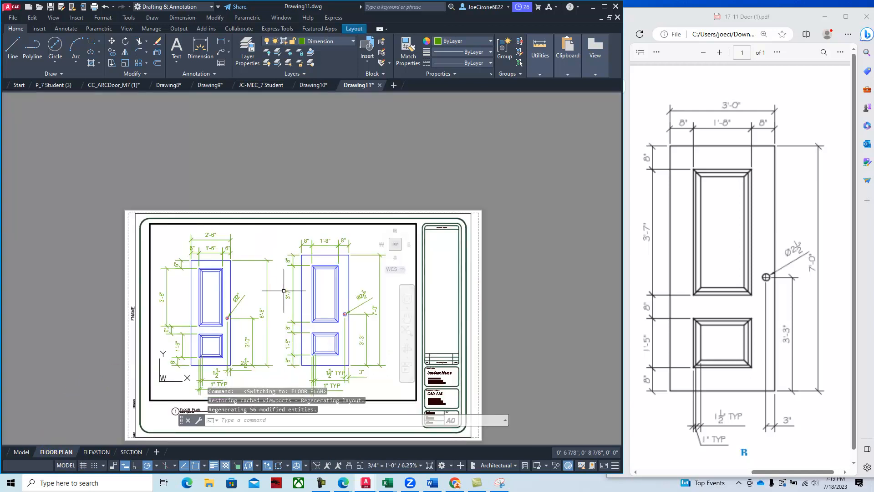
mouse_move(296, 315)
middle_mouse_down()
mouse_move(312, 282)
mouse_move(300, 316)
middle_mouse_up()
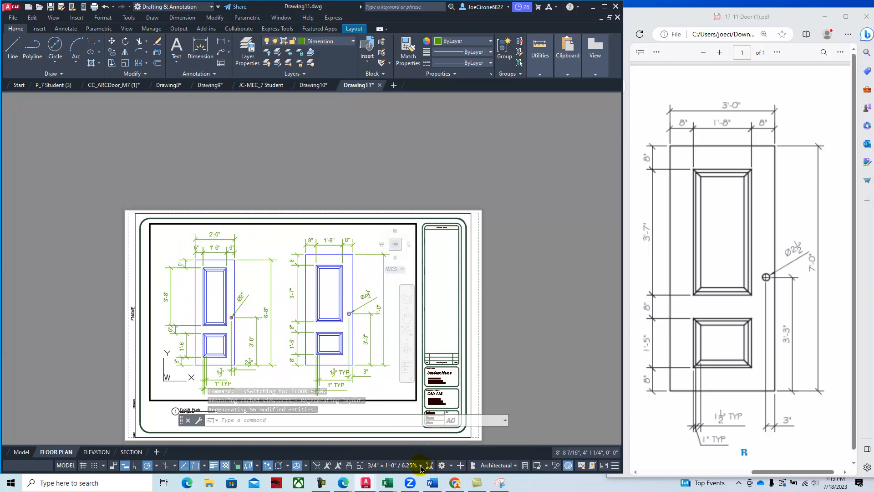
left_click(421, 466)
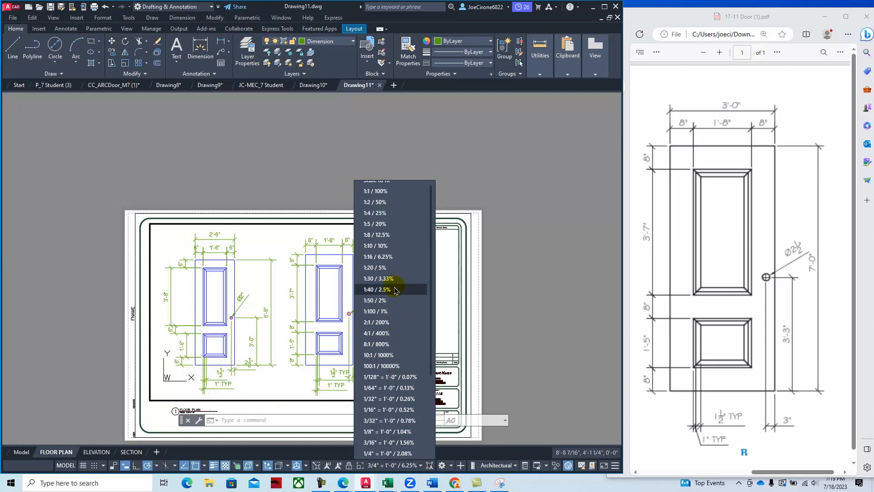
scroll(392, 291, "up", 1)
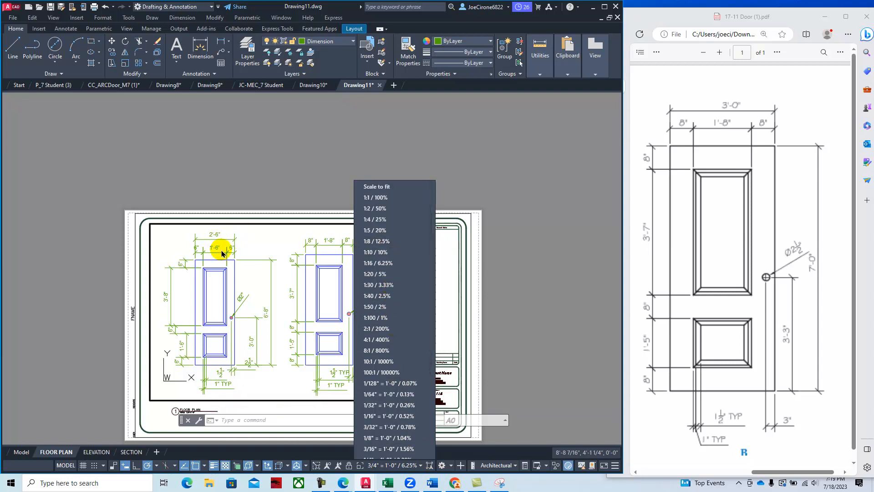
key("Escape")
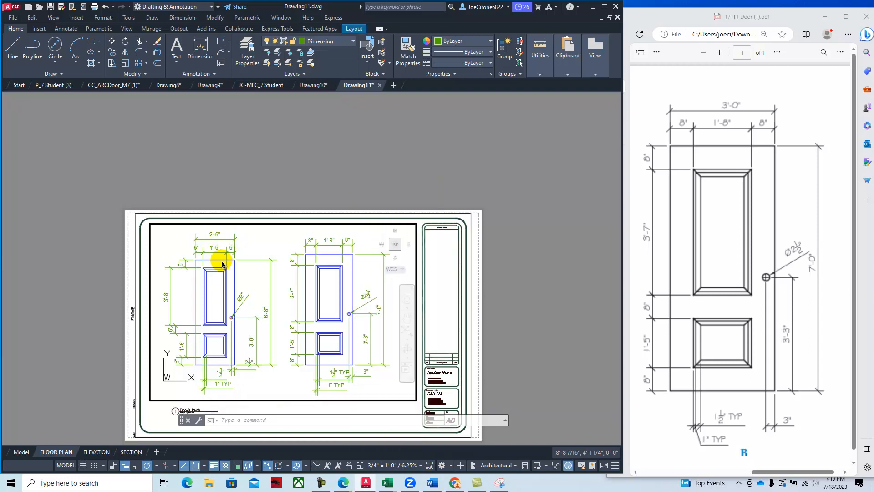
Leave the active viewport for paper space and view the whole FLOOR PLAN sheet.
double_click(94, 215)
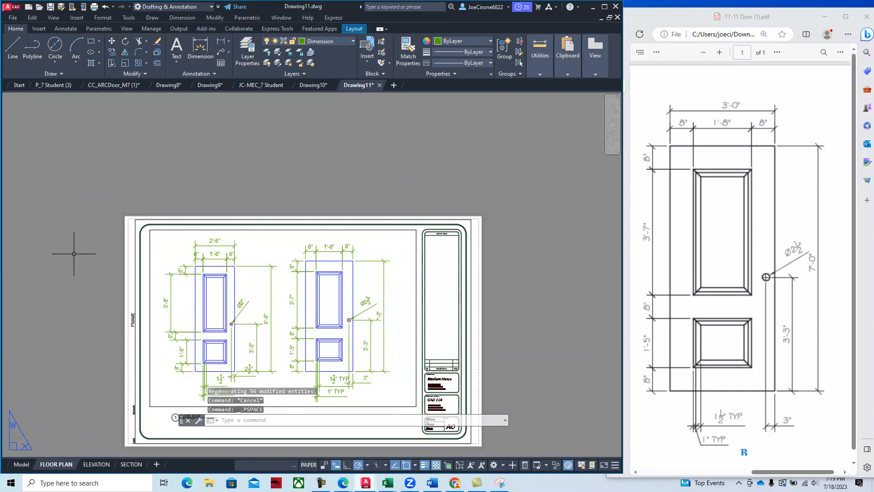
scroll(73, 254, "down", 6)
scroll(72, 277, "up", 6)
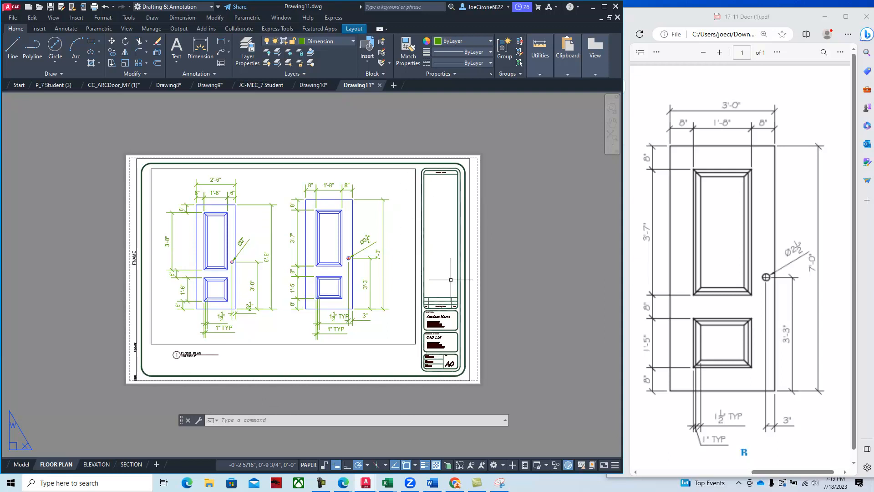
Activate the FLOOR PLAN viewport and try a viewport scale of 1/2" = 1'-0".
double_click(398, 290)
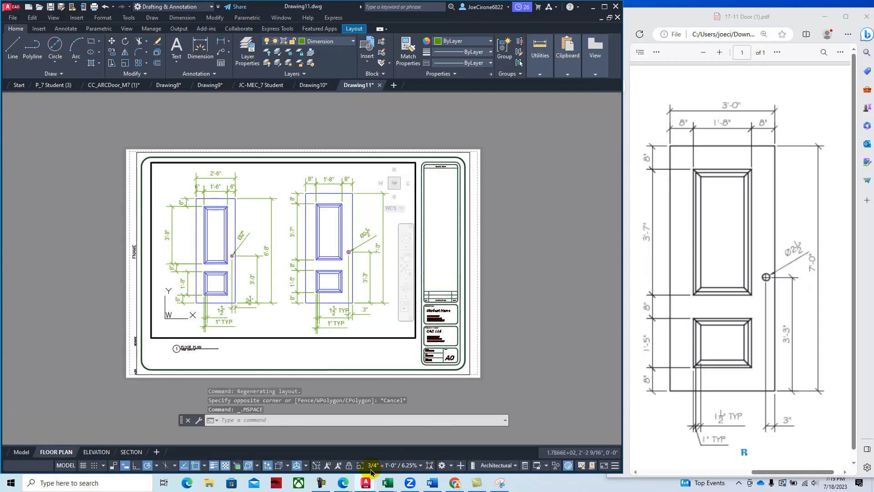
left_click(420, 466)
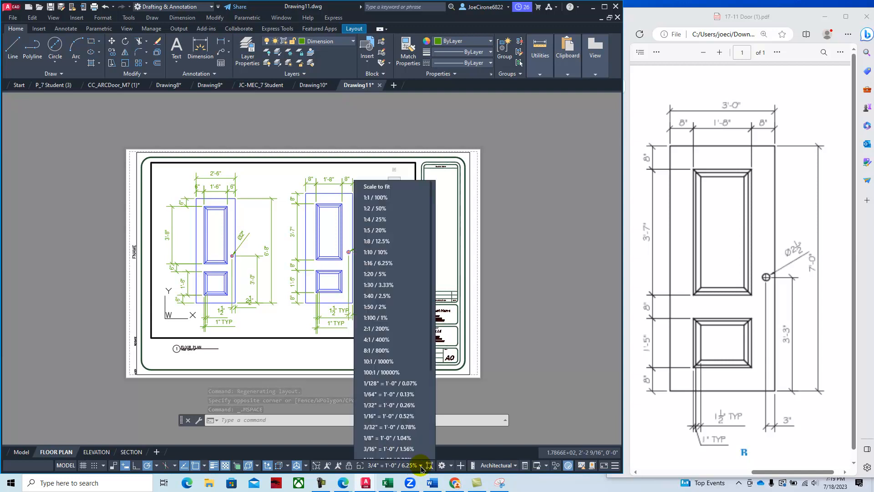
scroll(389, 413, "down", 1)
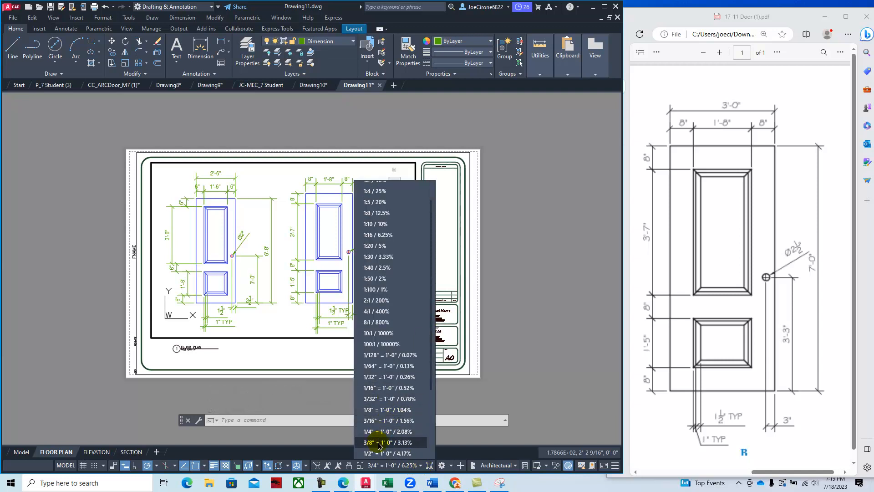
scroll(379, 447, "down", 2)
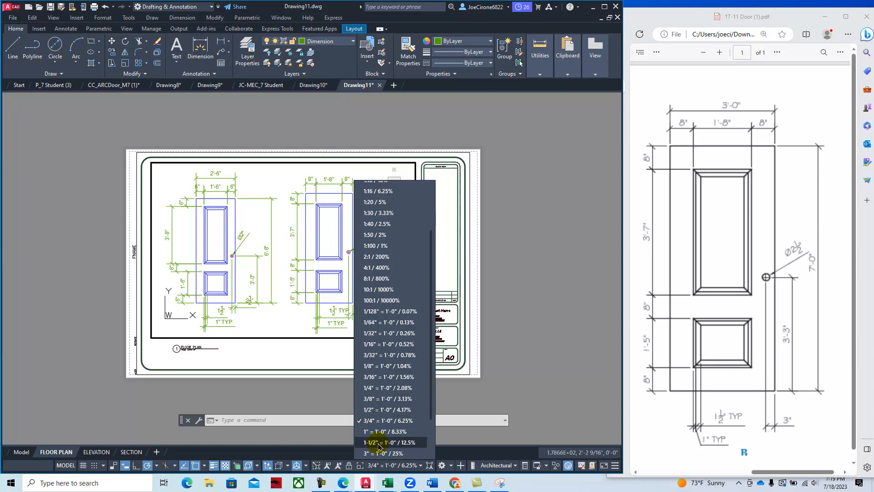
left_click(379, 410)
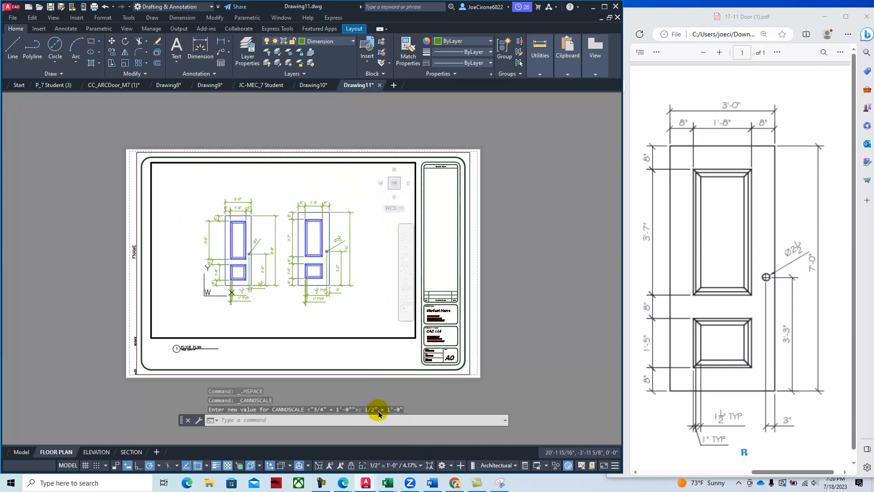
Set the active viewport's scale to 3/4" = 1'-0" and lock the viewport.
left_click(394, 465)
scroll(383, 410, "down", 2)
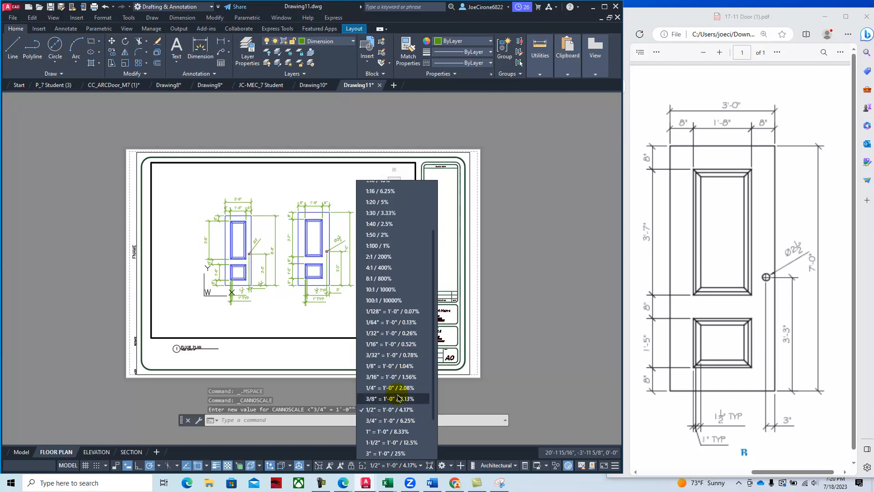
left_click(381, 421)
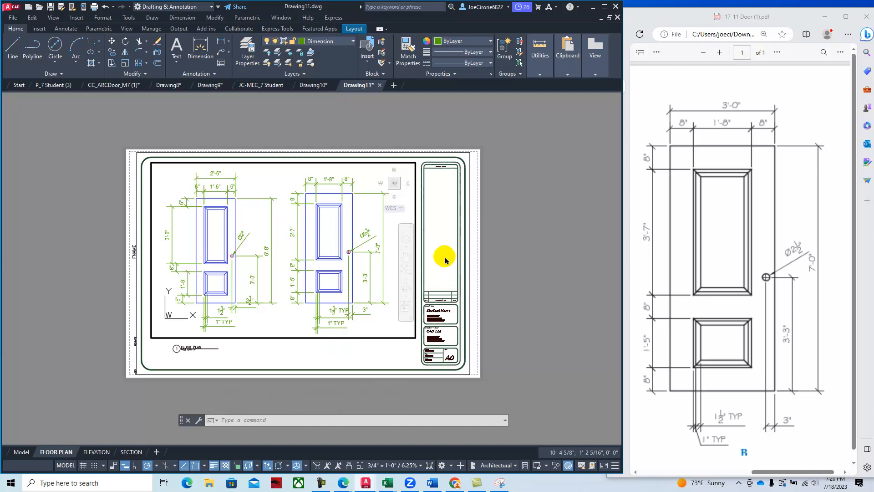
left_click(349, 469)
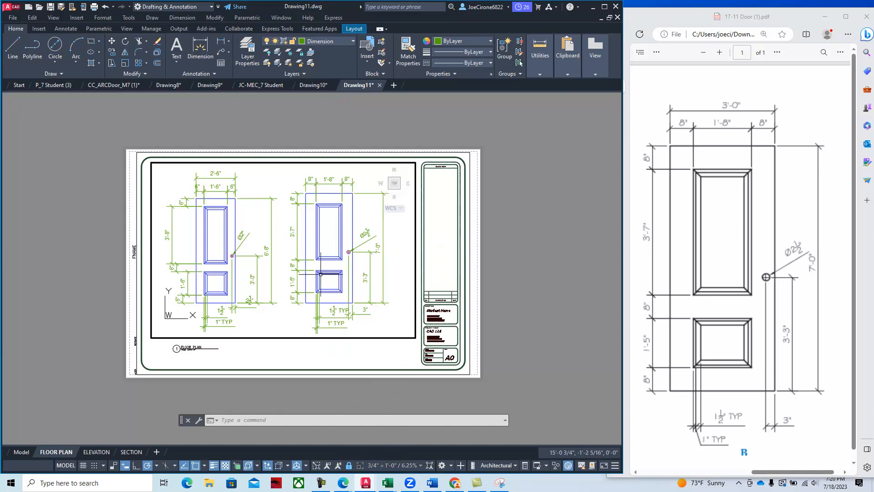
scroll(339, 257, "up", 3)
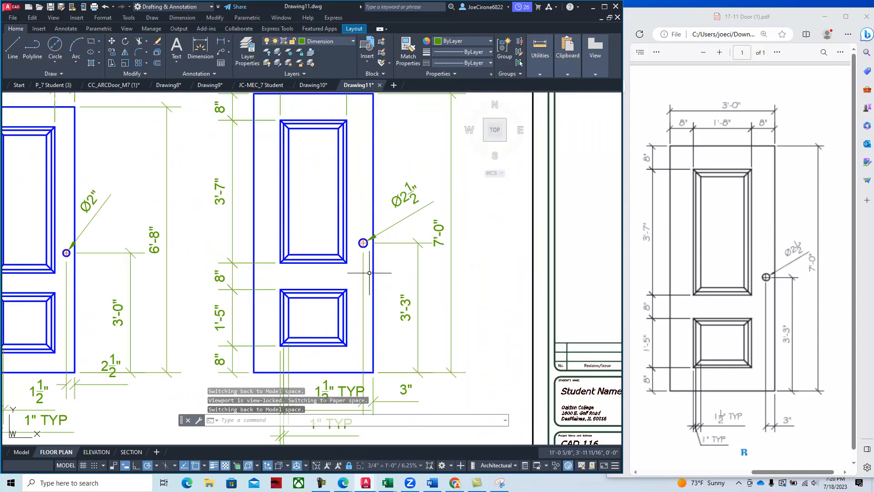
scroll(363, 313, "down", 5)
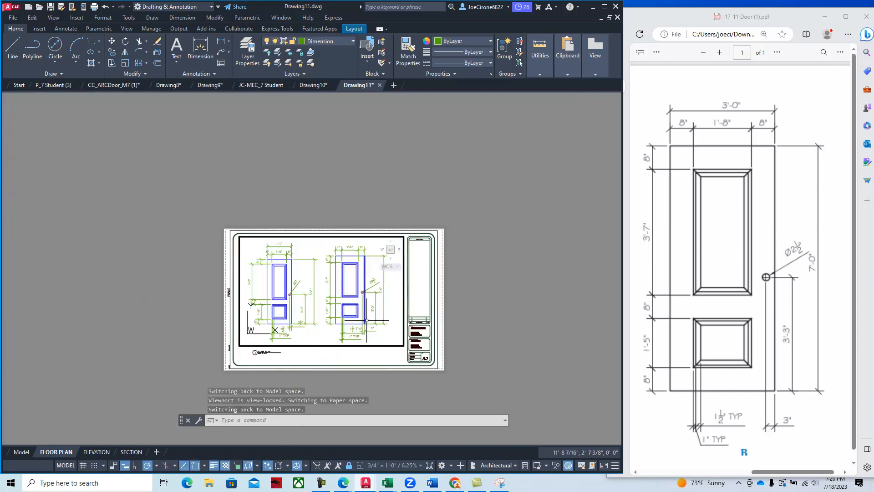
Return to paper space and replace the title block's student name placeholder with the student's full name.
double_click(423, 298)
scroll(423, 299, "up", 5)
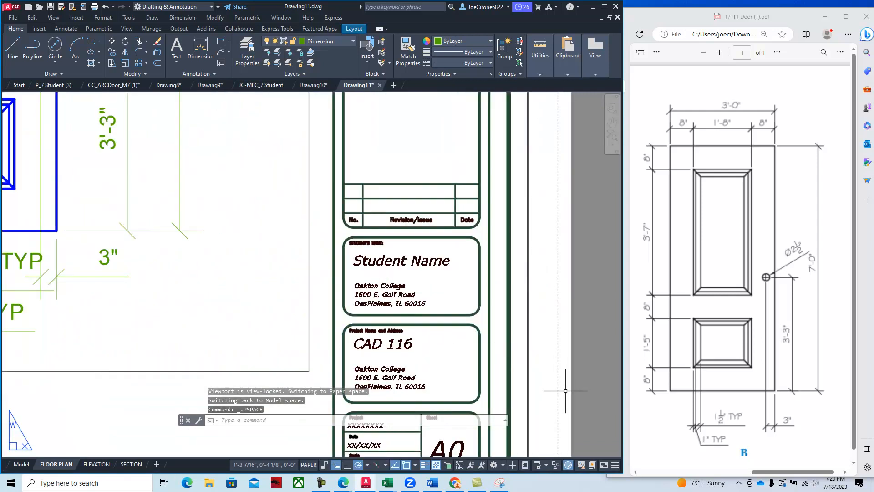
double_click(403, 264)
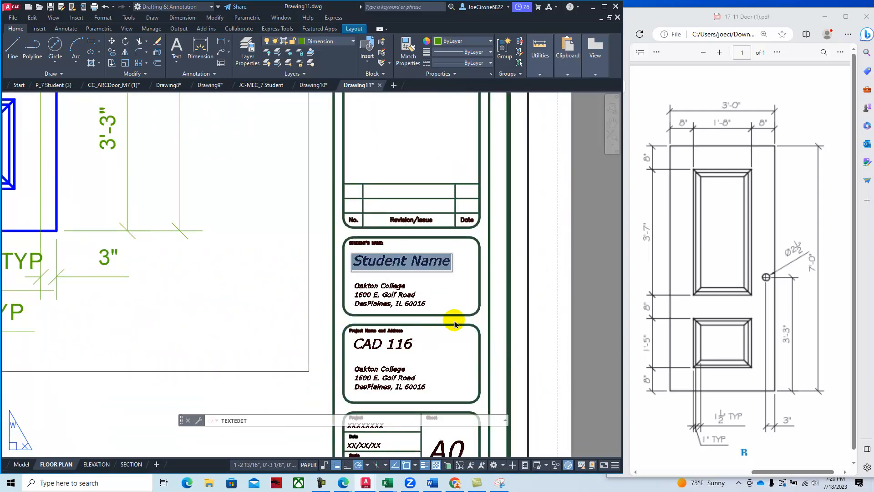
type("Joe Cirone")
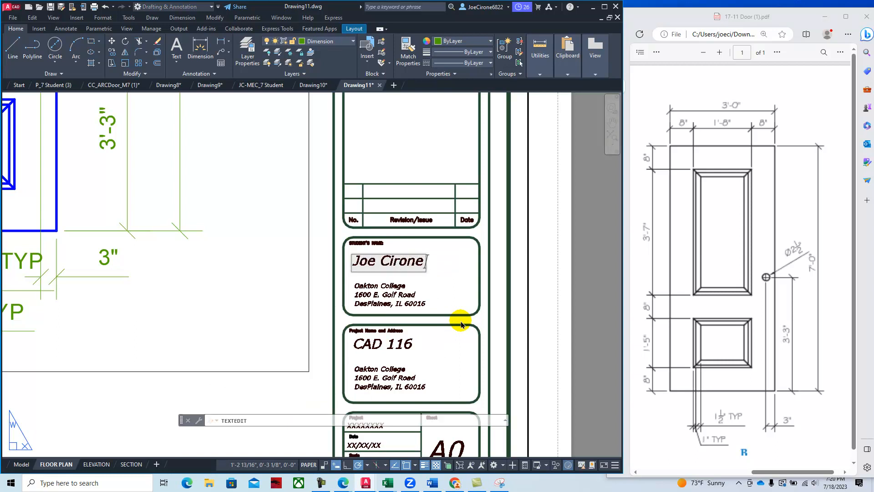
left_click(530, 340)
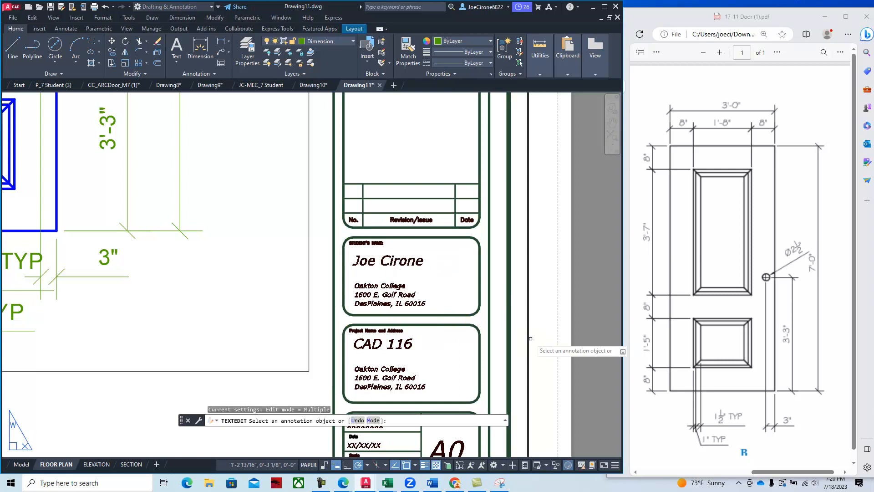
Replace the Project placeholder in the title block with "ARC Module 7".
scroll(389, 314, "down", 2)
middle_click_drag(397, 351, 406, 299)
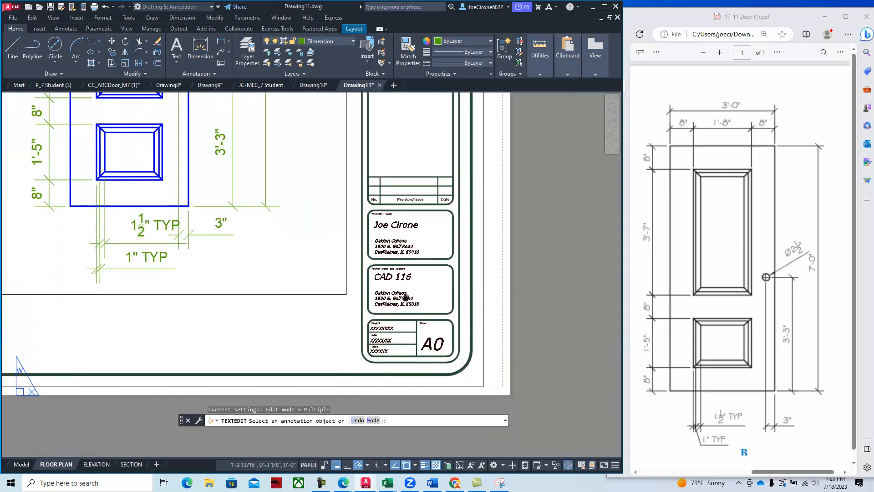
scroll(389, 331, "up", 4)
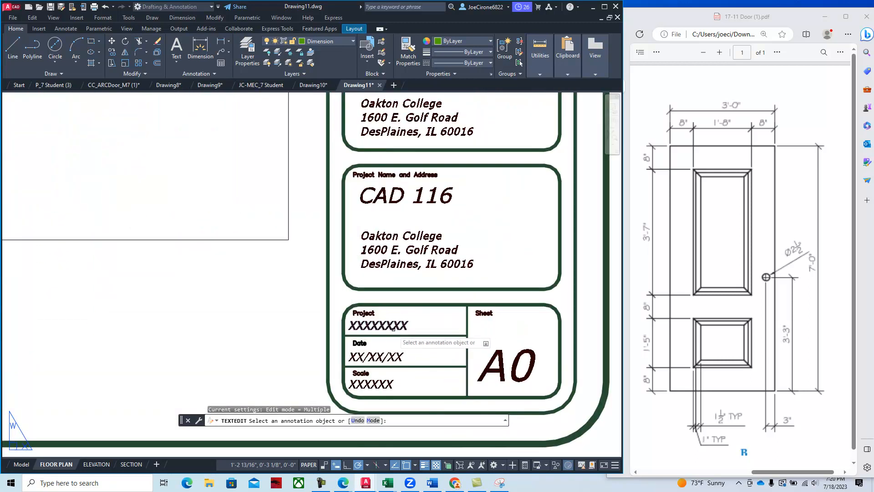
left_click(388, 333)
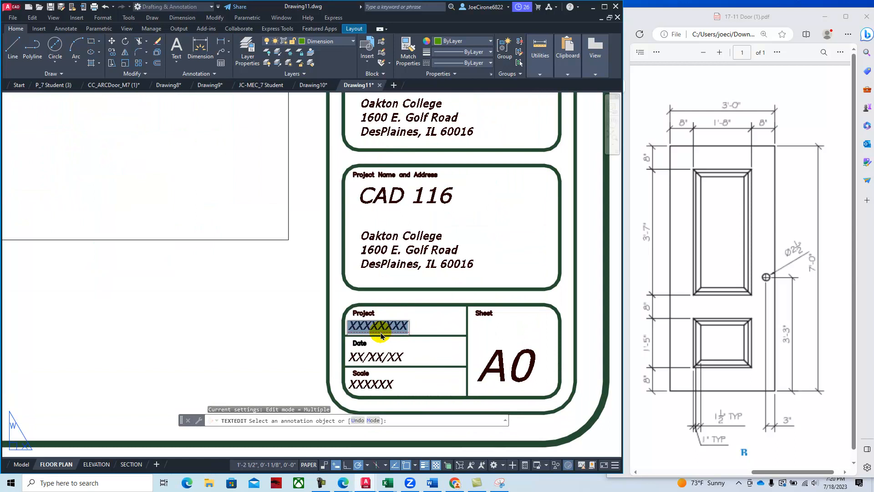
type("ARC Module 7")
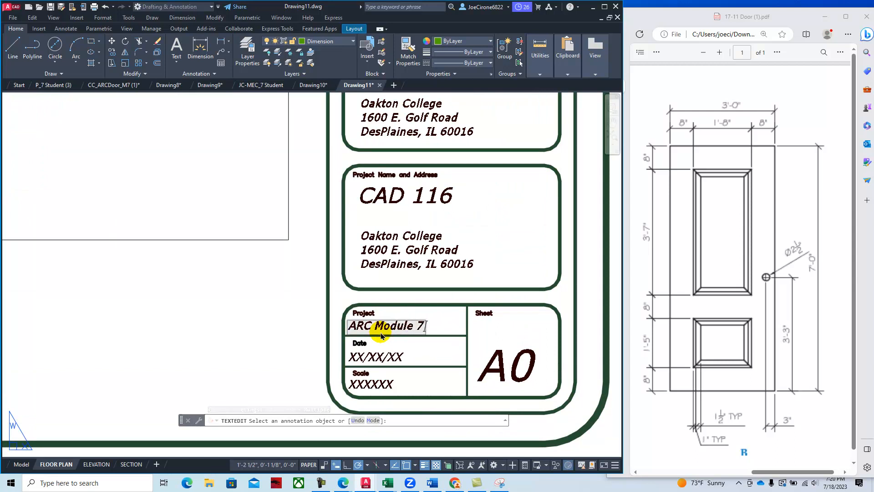
key("Return")
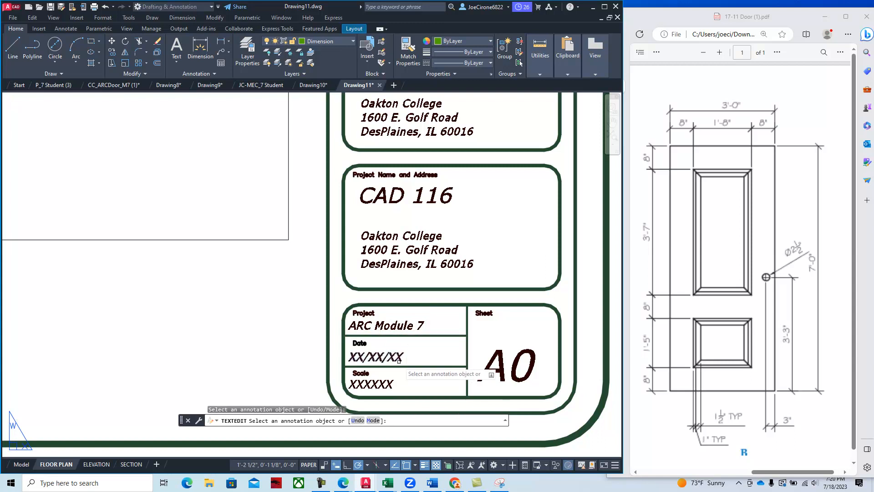
Replace the Scale placeholder in the title block with "1-3/4=1'" and end text editing.
left_click(390, 357)
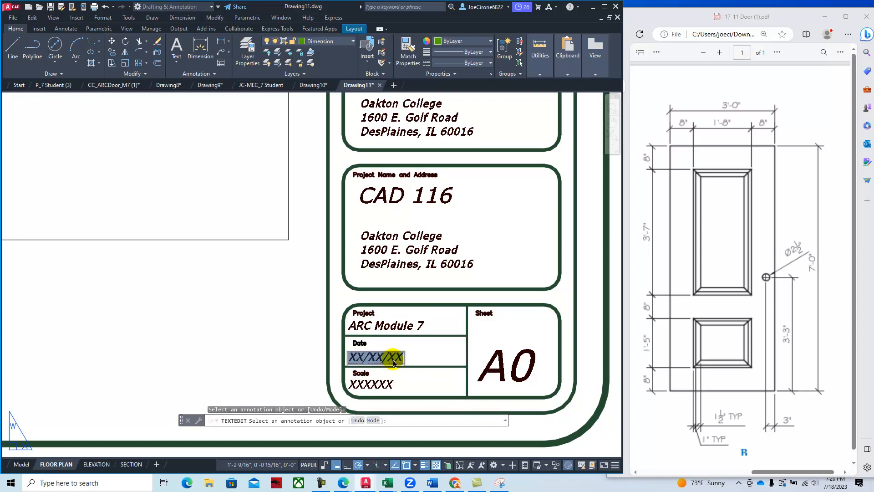
left_click(389, 383)
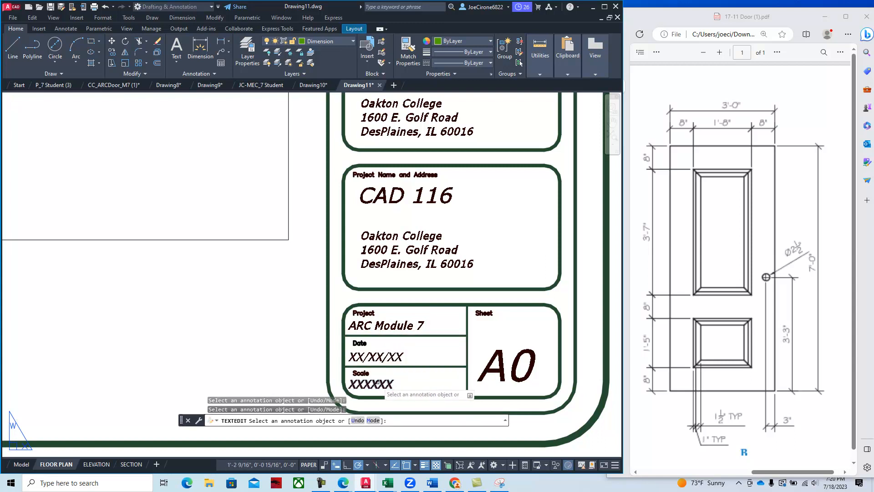
left_click(382, 386)
type("3")
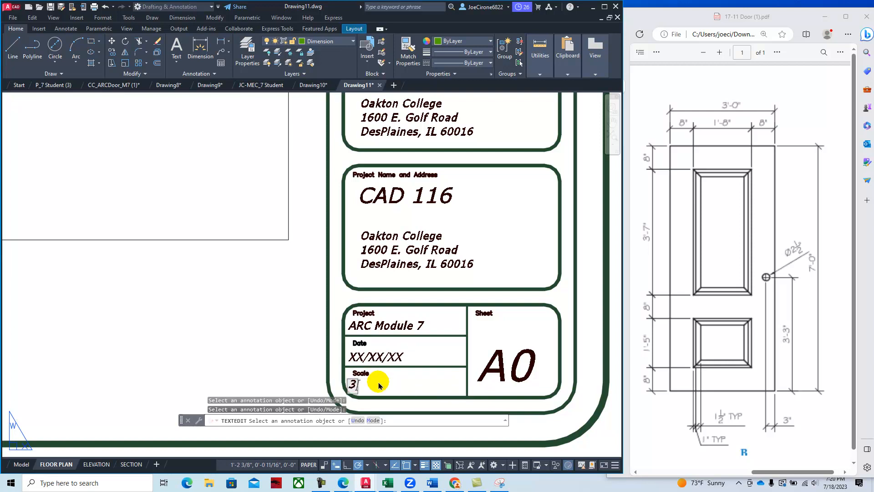
type("/4")
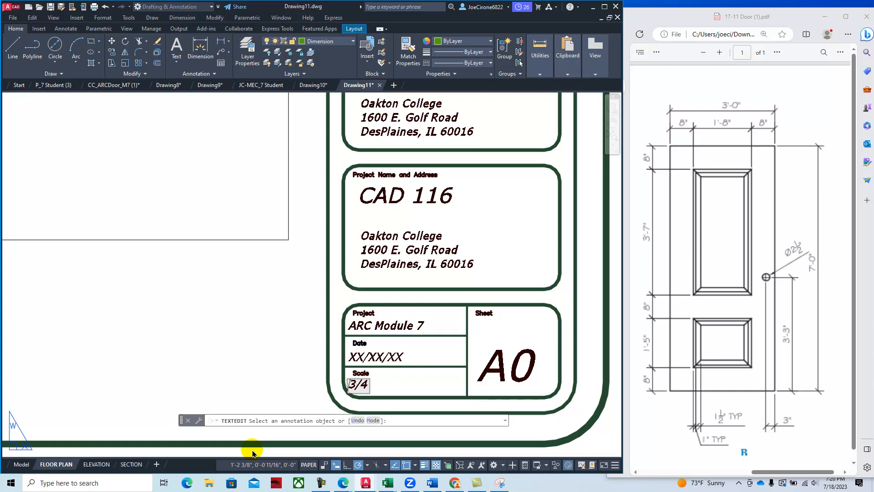
type("1-")
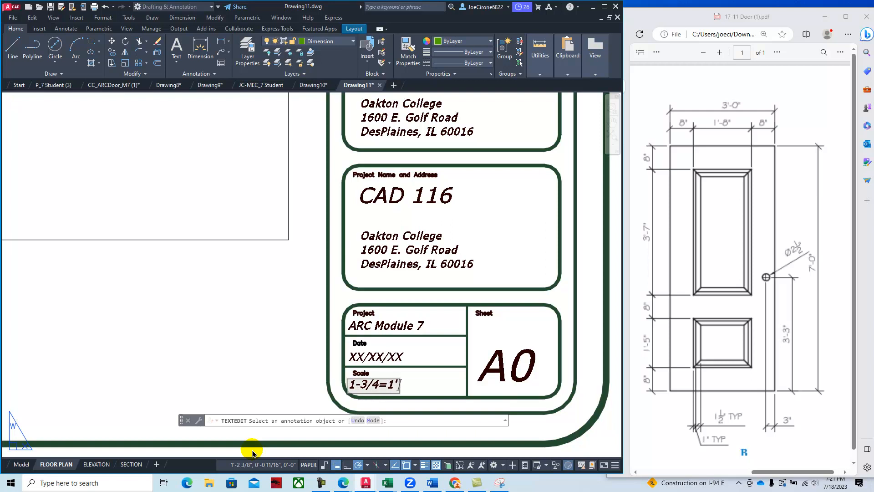
key("Return")
scroll(328, 271, "down", 5)
middle_click_drag(328, 272, 422, 365)
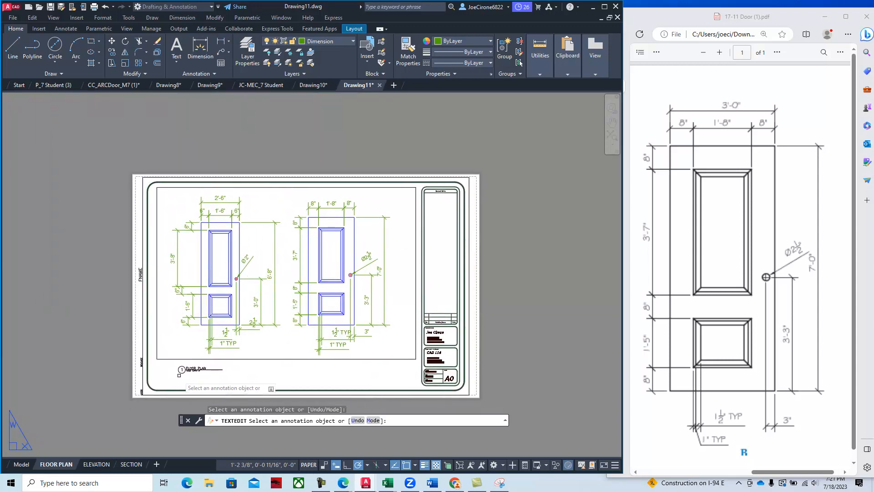
key("Escape")
Change the detail scale attribute of the FLOOR PLAN view title below the viewport to 3/4"=1'-0".
scroll(178, 374, "up", 10)
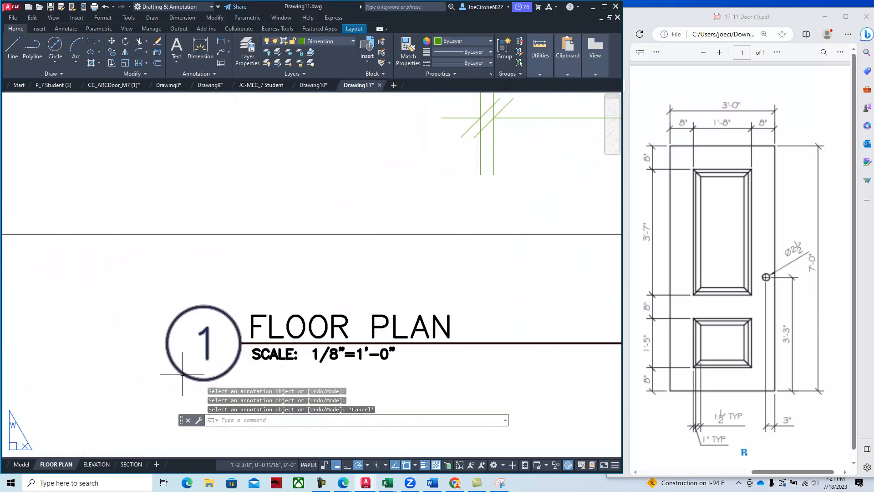
scroll(325, 360, "down", 5)
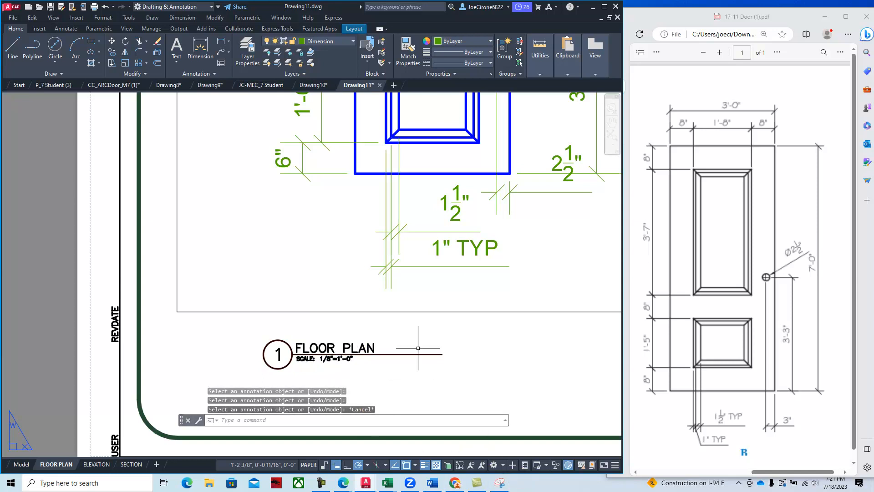
double_click(421, 285)
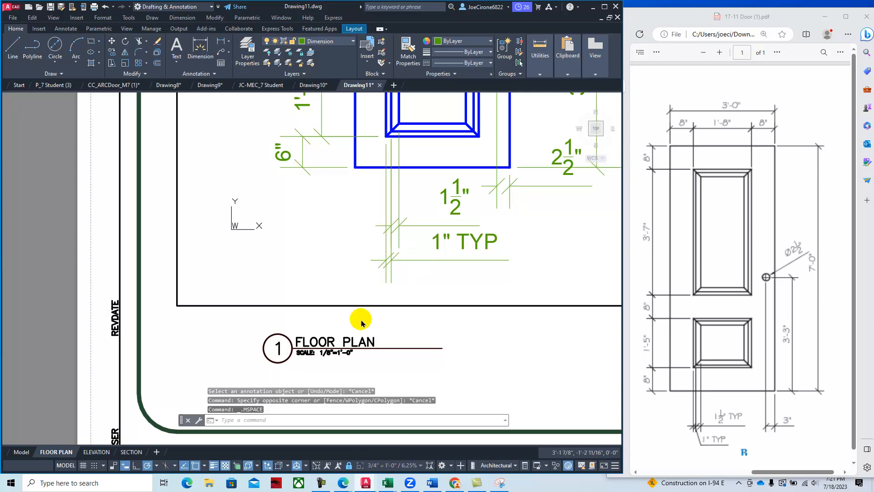
double_click(346, 352)
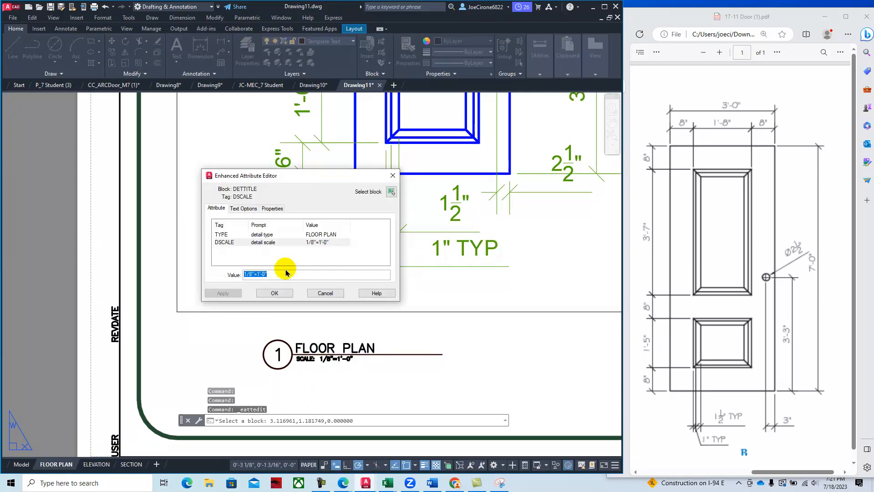
left_click(252, 275)
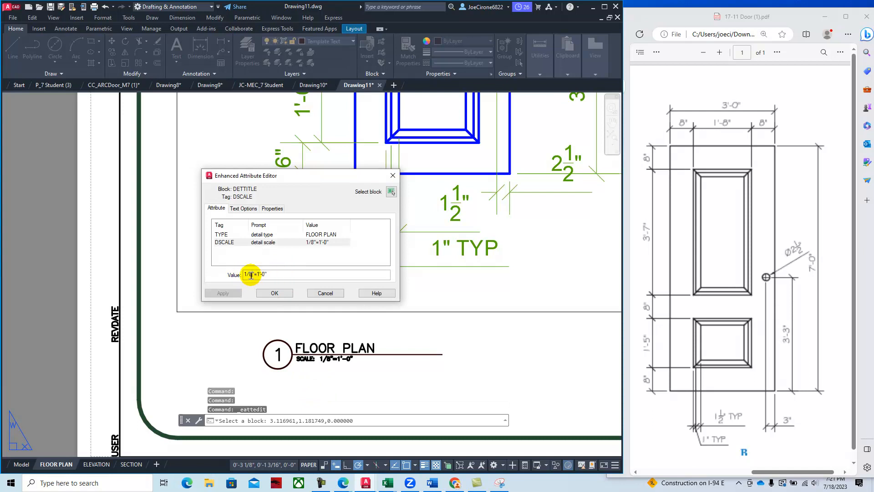
key("BackSpace")
key("BackSpace")
key("BackSpace")
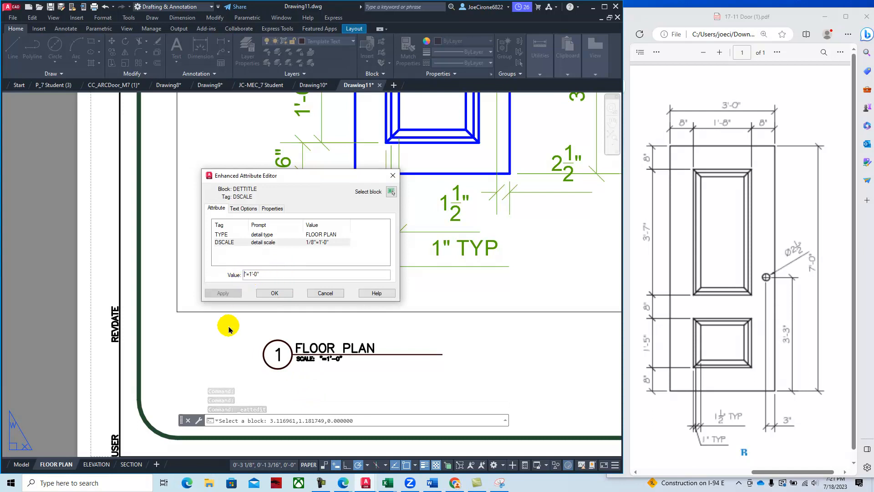
type("3/4")
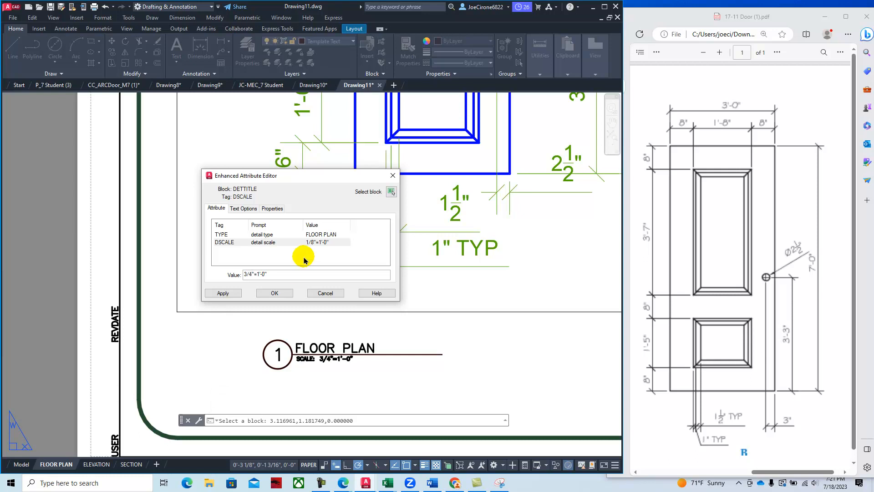
left_click(270, 292)
Correct the title block's Scale text to "3/4=1'".
scroll(266, 293, "down", 4)
middle_click_drag(471, 378, 173, 392)
scroll(292, 357, "up", 5)
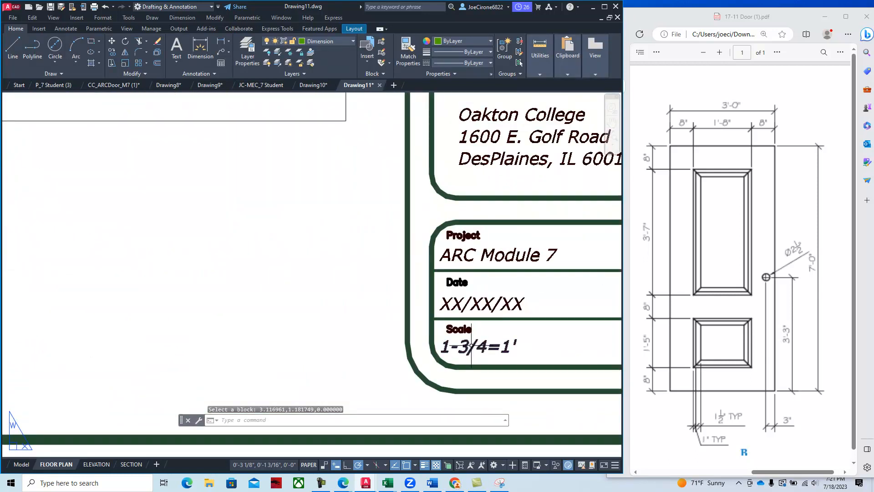
double_click(449, 351)
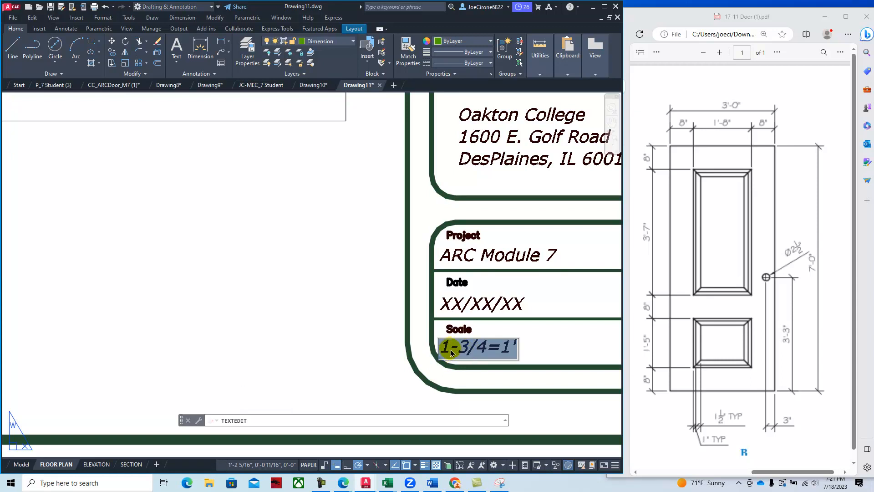
left_click(456, 351)
key("BackSpace")
key("BackSpace")
left_click(376, 365)
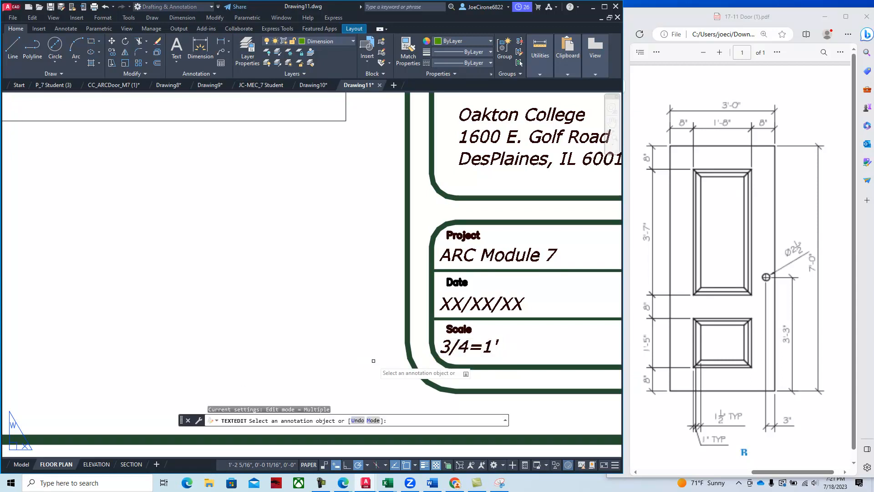
Save the drawing under the new file name "JC-ARC Module 7" in folder 7 as an AutoCAD 2018 drawing.
scroll(400, 351, "down", 4)
scroll(426, 356, "down", 6)
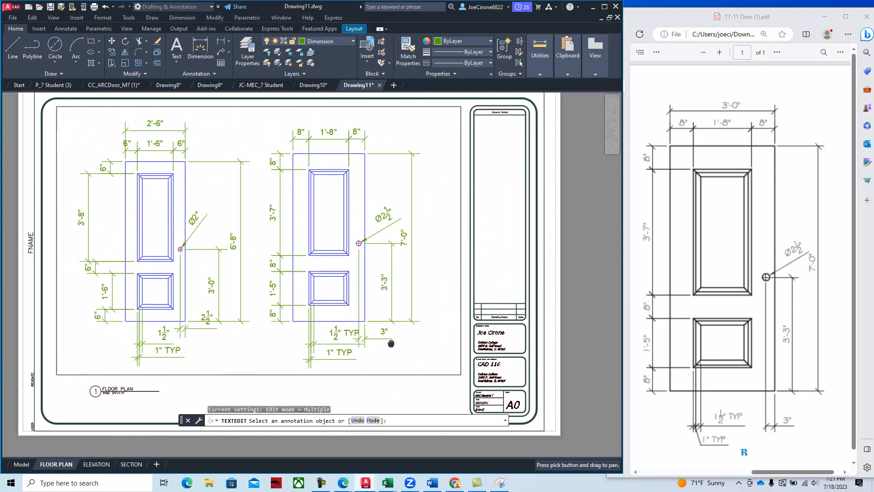
left_click(13, 18)
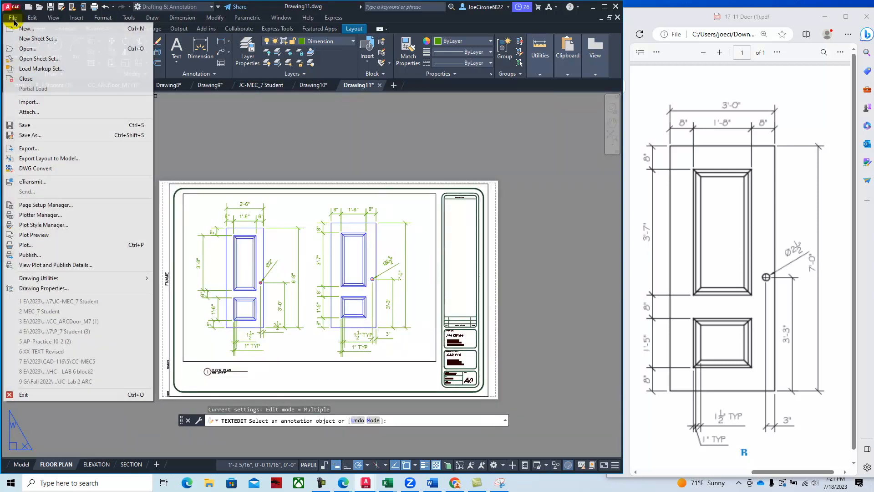
left_click(36, 135)
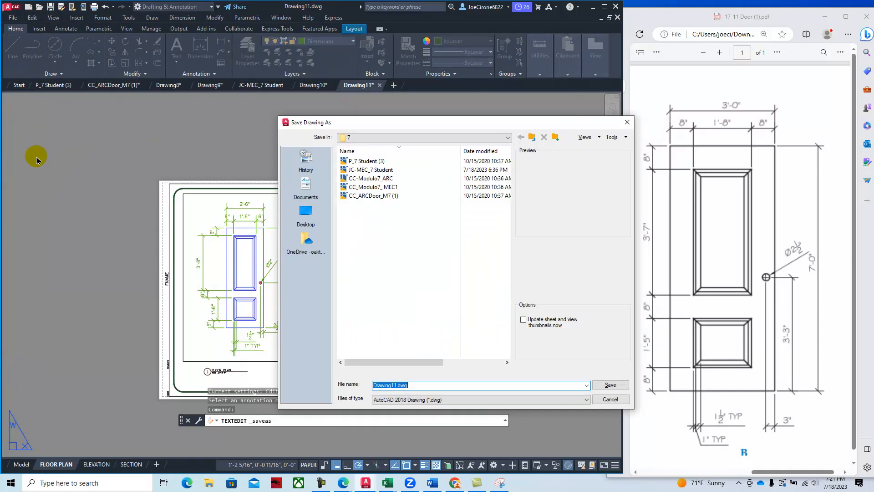
type("JCf")
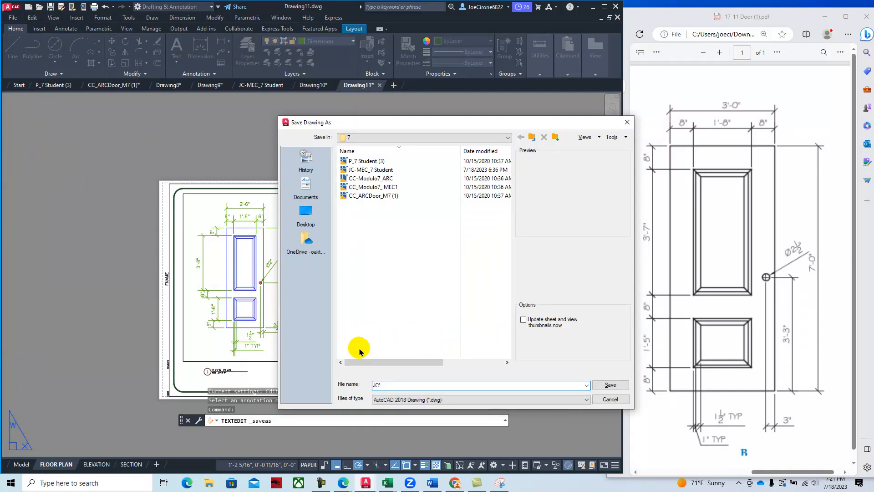
key("BackSpace")
type("-ARC Module 7")
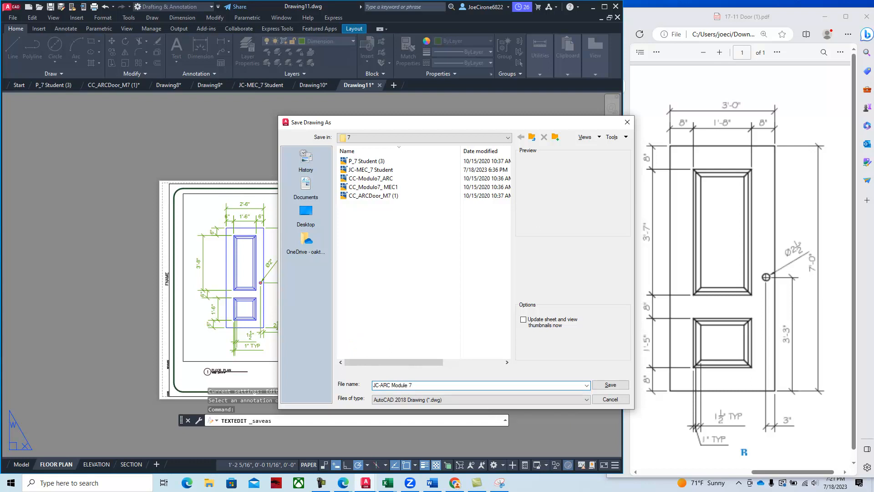
left_click(611, 385)
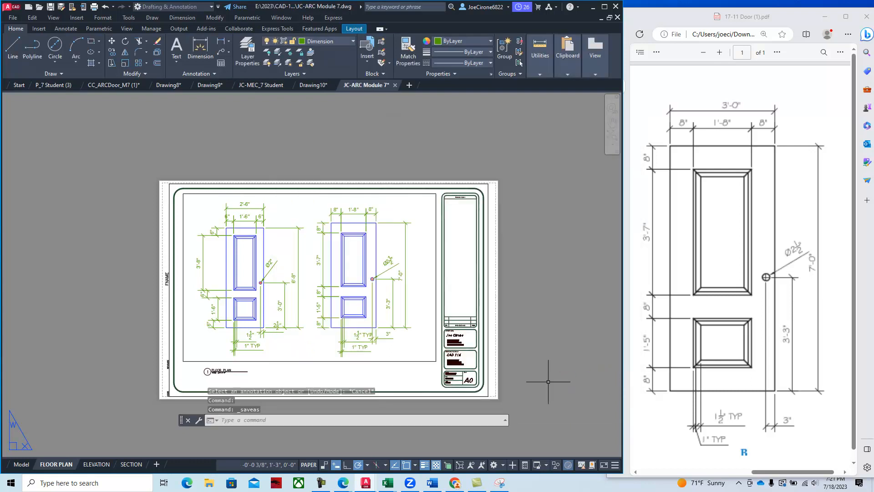